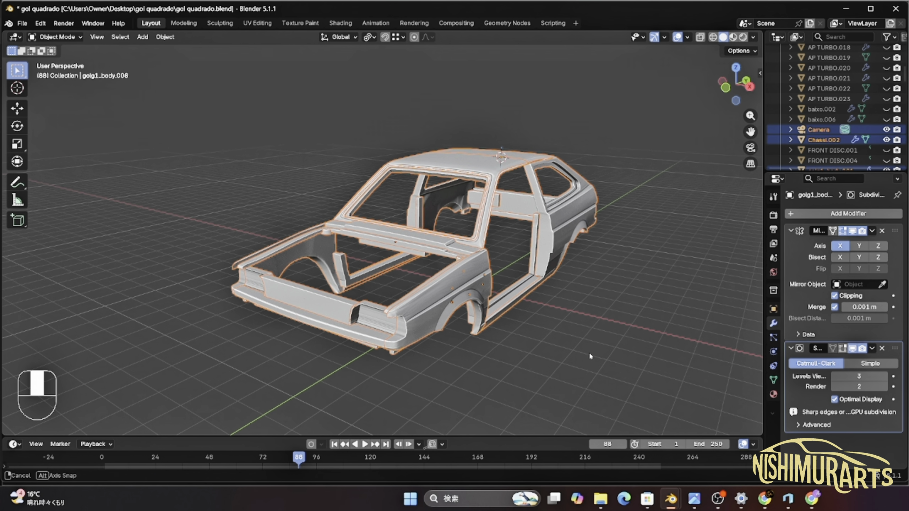
middle_click_drag(588, 351, 547, 369)
middle_click_drag(631, 370, 629, 366)
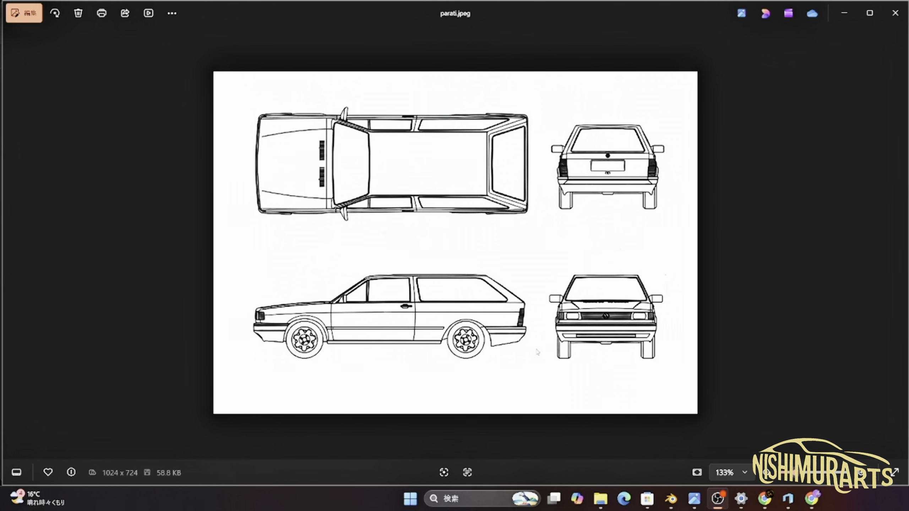
Crop parati.jpeg tightly around the car's top view, to 580 x 242 pixels.
key("ctrl+e")
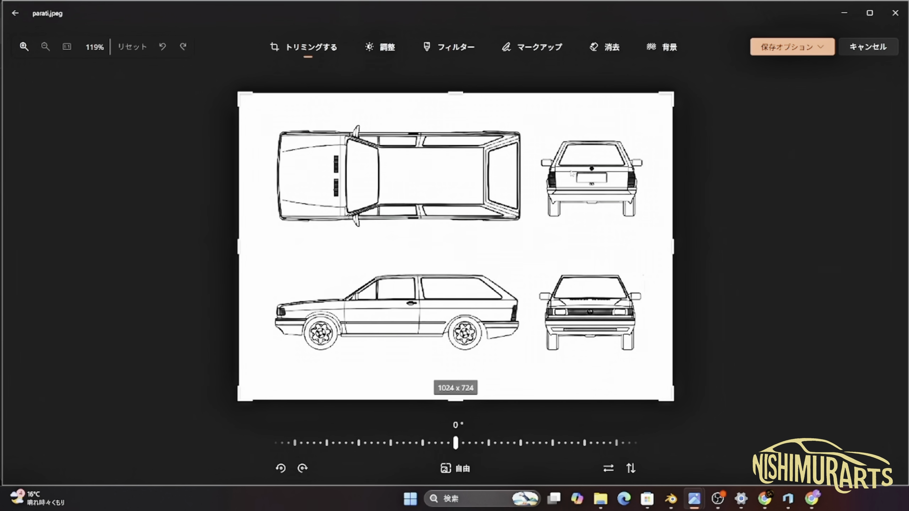
left_click_drag(455, 94, 450, 124)
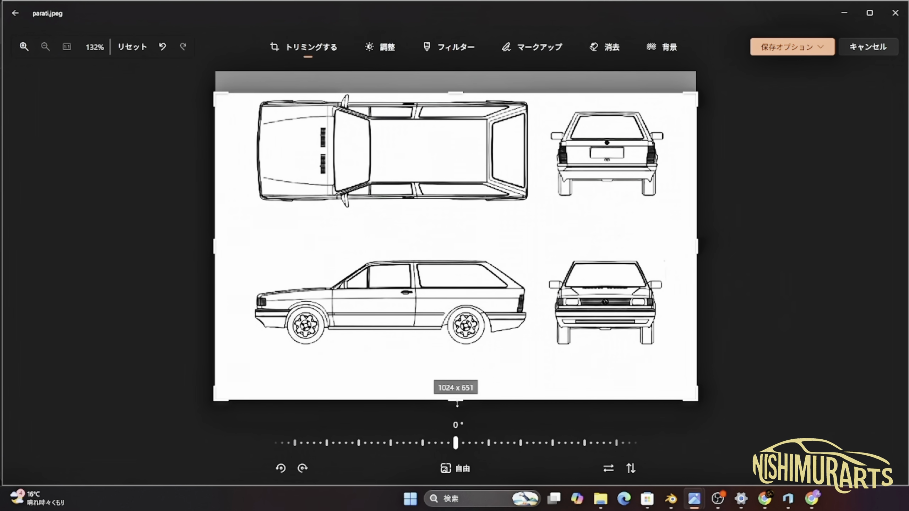
left_click_drag(459, 400, 455, 212)
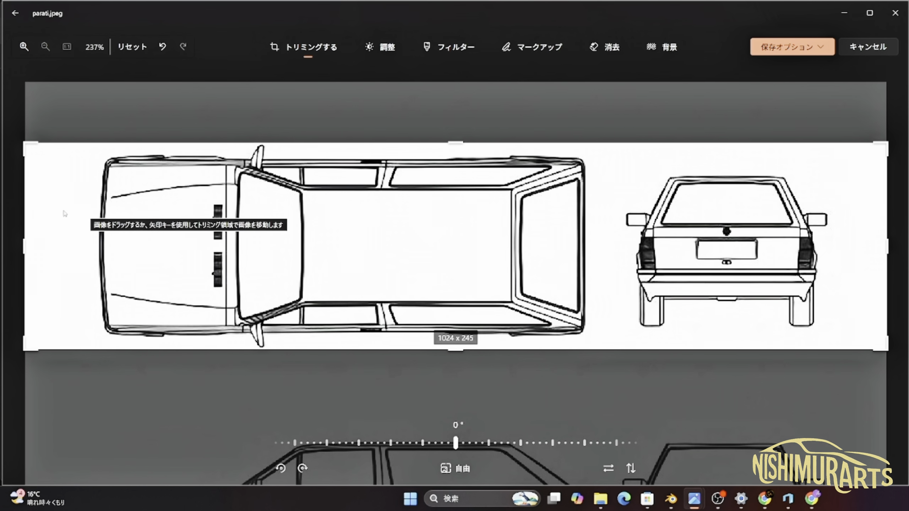
left_click_drag(28, 232, 97, 232)
left_click_drag(893, 243, 565, 276)
left_click_drag(456, 86, 458, 93)
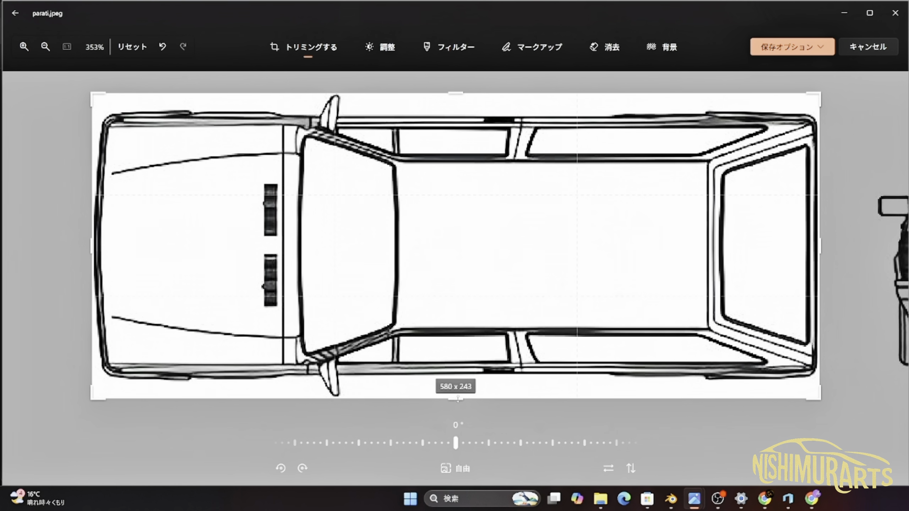
left_click_drag(457, 399, 458, 397)
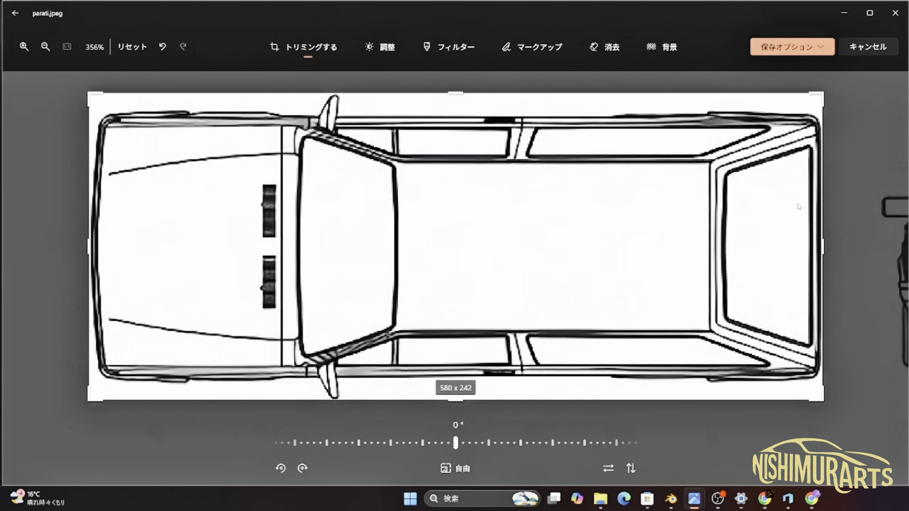
Save the cropped top view as a separate copy of the image.
left_click(786, 50)
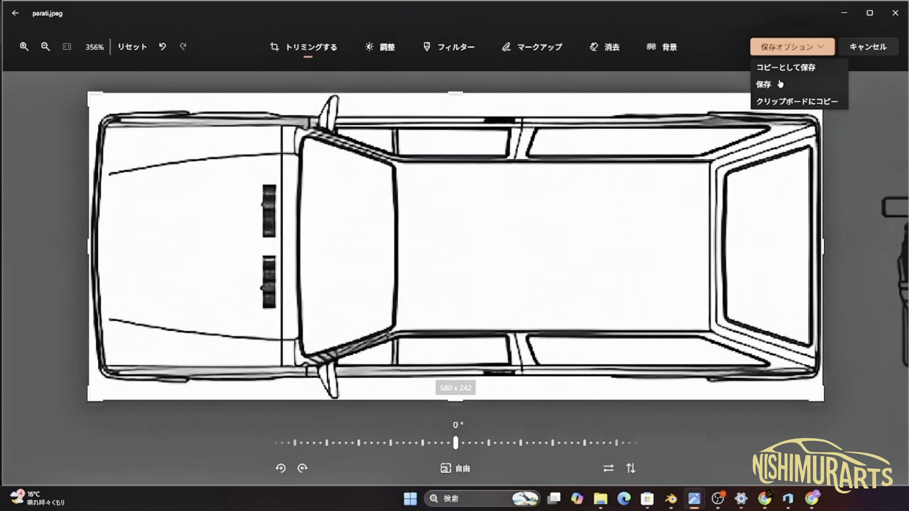
left_click(781, 70)
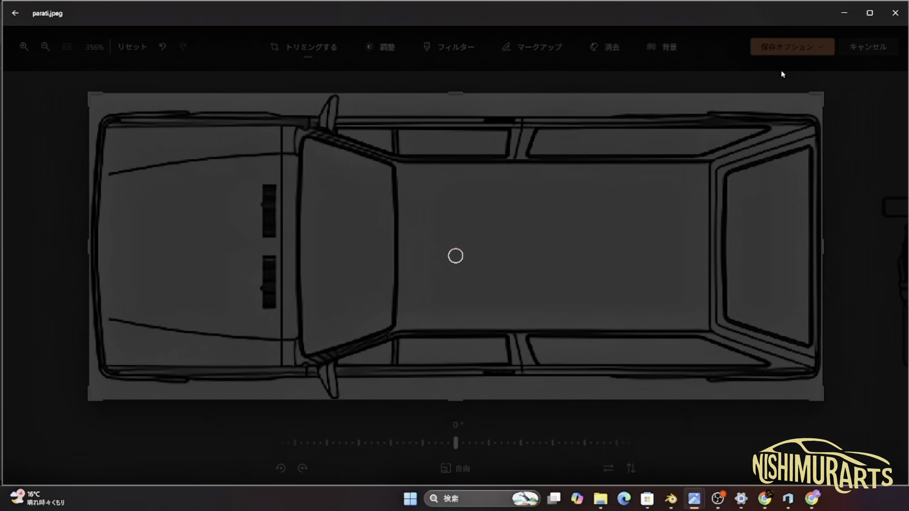
key("Return")
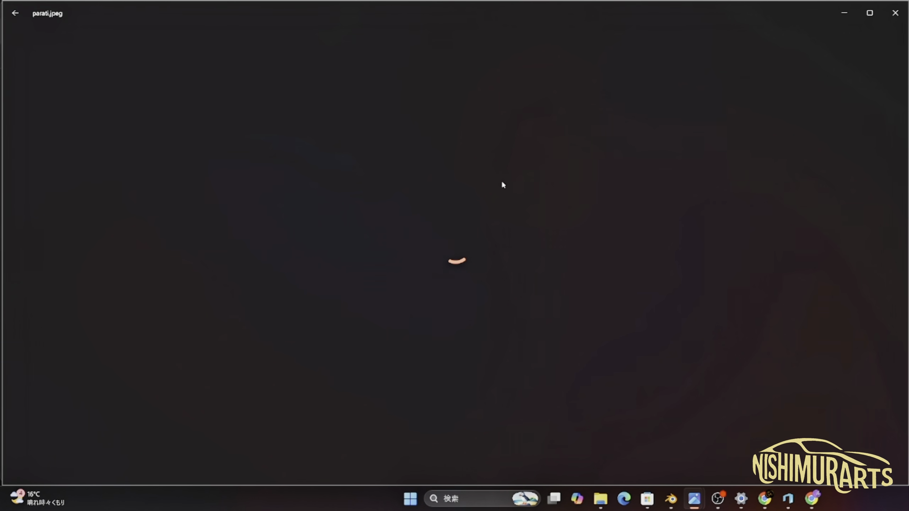
Crop the blueprint's lower row to the car's side view, and trim a separate crop around the front view.
left_click_drag(447, 102, 488, 269)
left_click_drag(455, 375, 457, 280)
left_click_drag(24, 251, 93, 251)
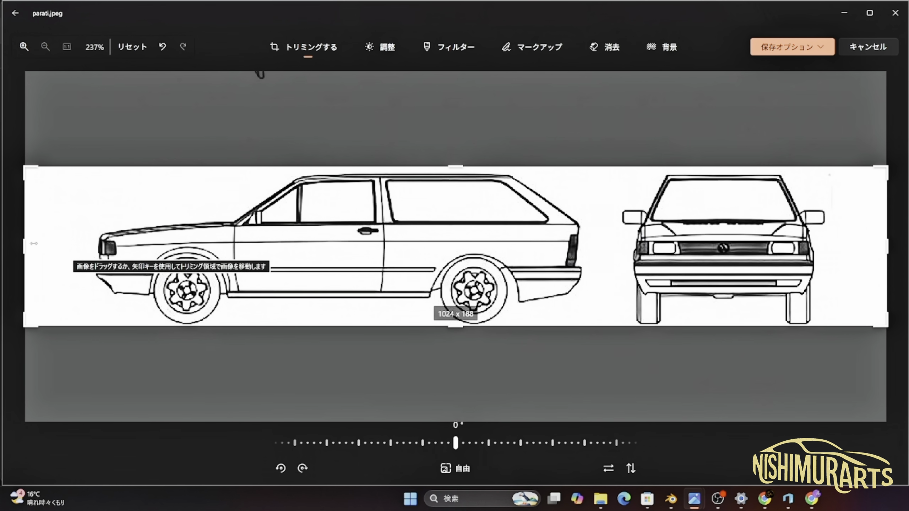
left_click_drag(887, 246, 537, 247)
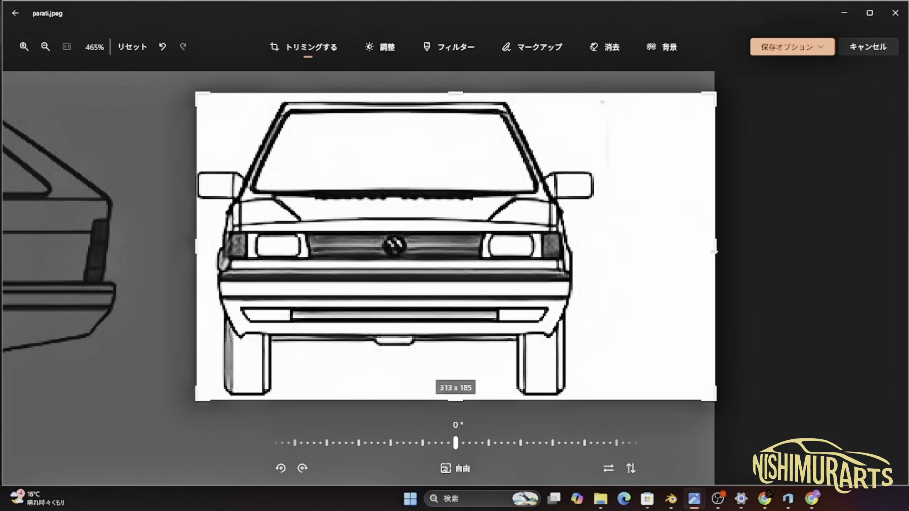
left_click_drag(714, 252, 532, 252)
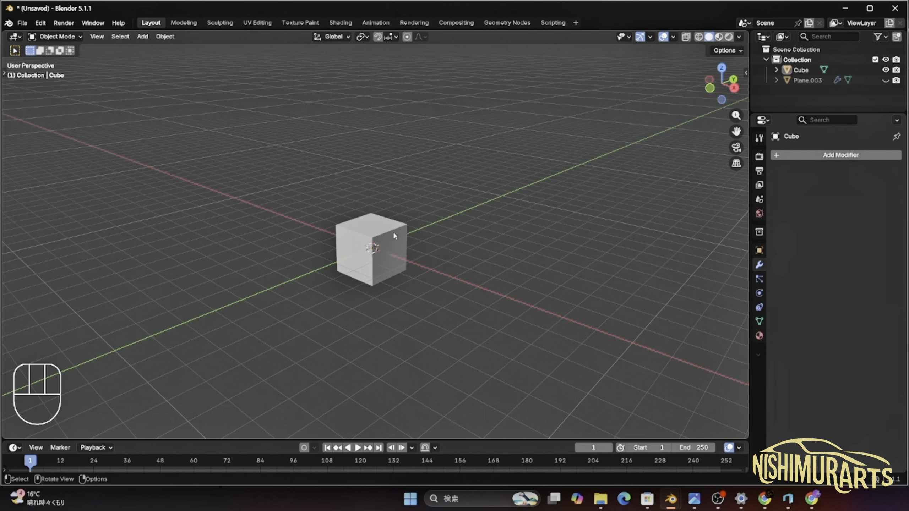
Delete the default cube from the new Blender scene.
left_click(363, 245)
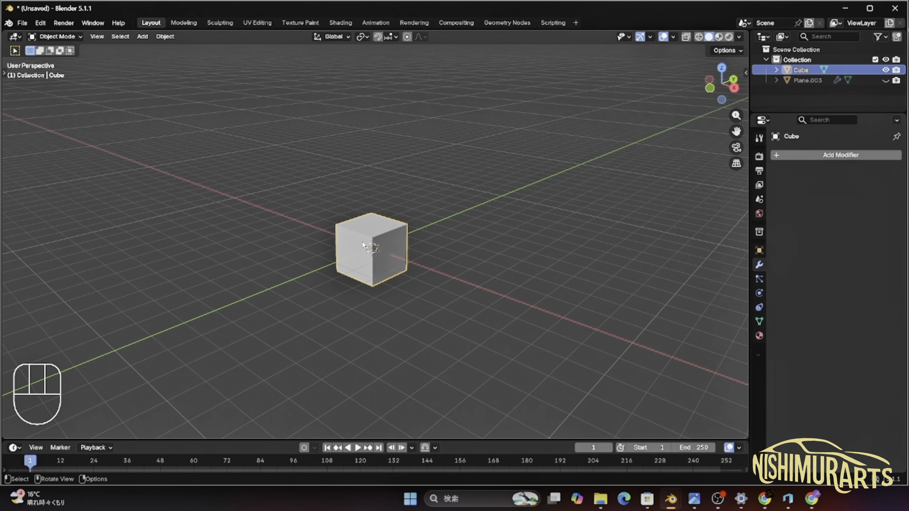
key("x")
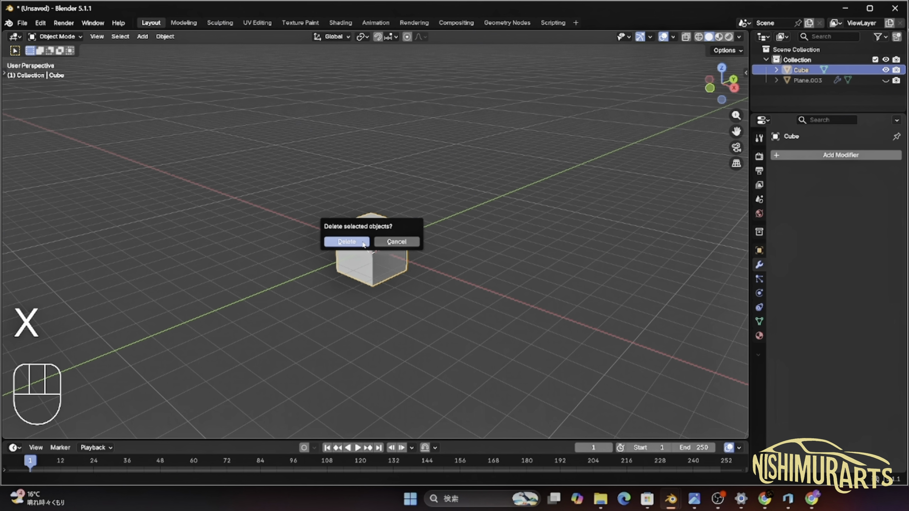
left_click(363, 244)
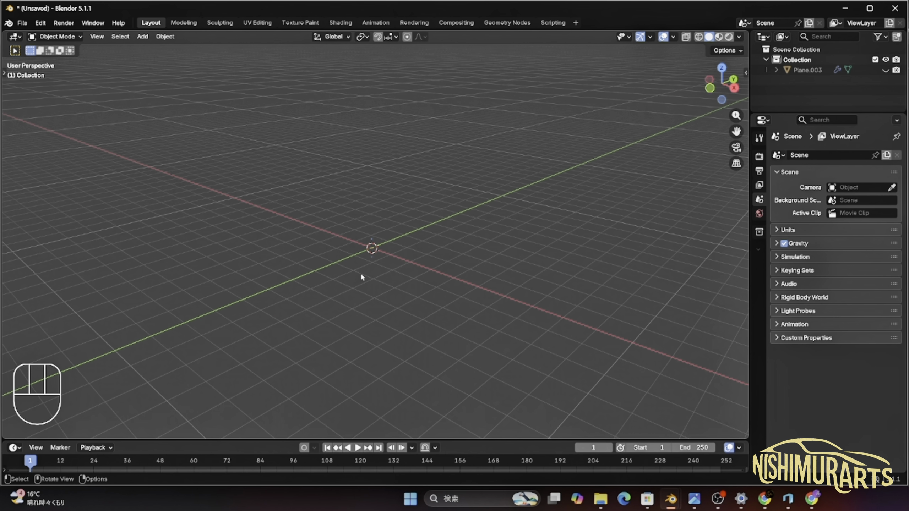
Examine the scene from the right, front, left, top and bottom orthographic views.
key("KP_3")
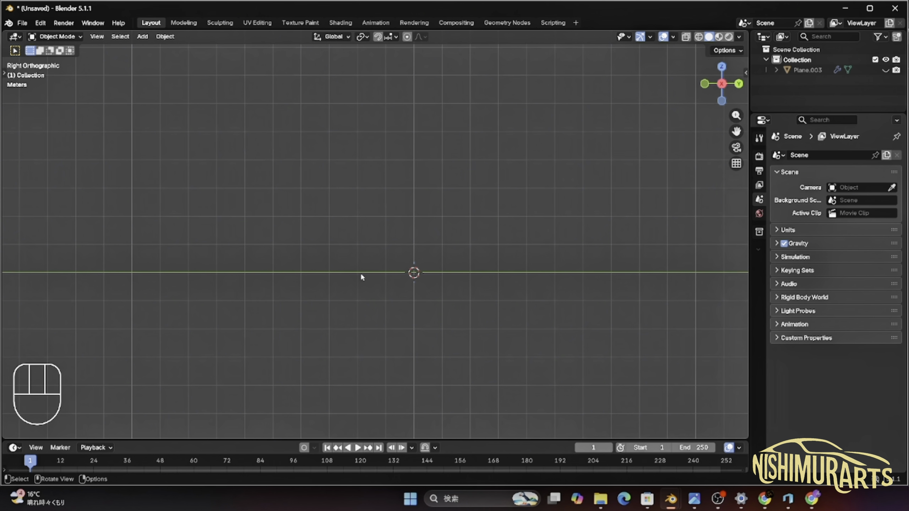
key("KP_1")
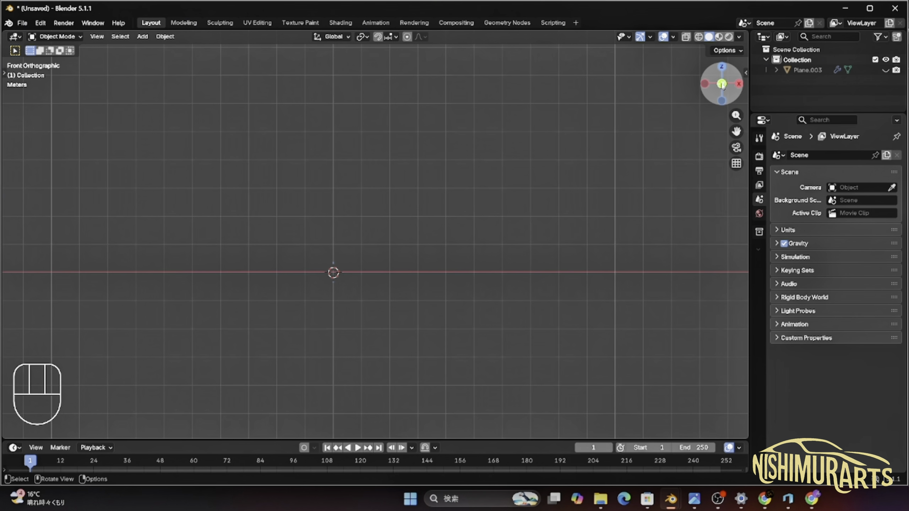
left_click(739, 84)
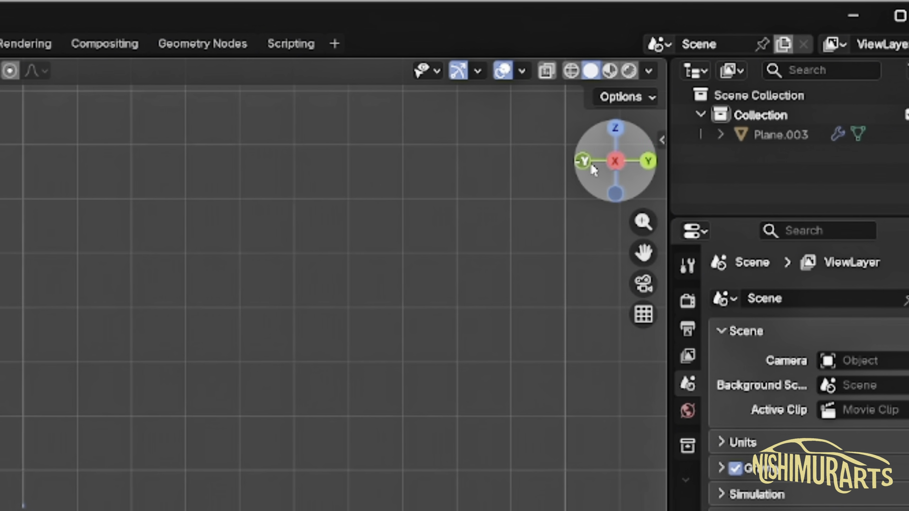
left_click(706, 84)
left_click(721, 66)
left_click(616, 192)
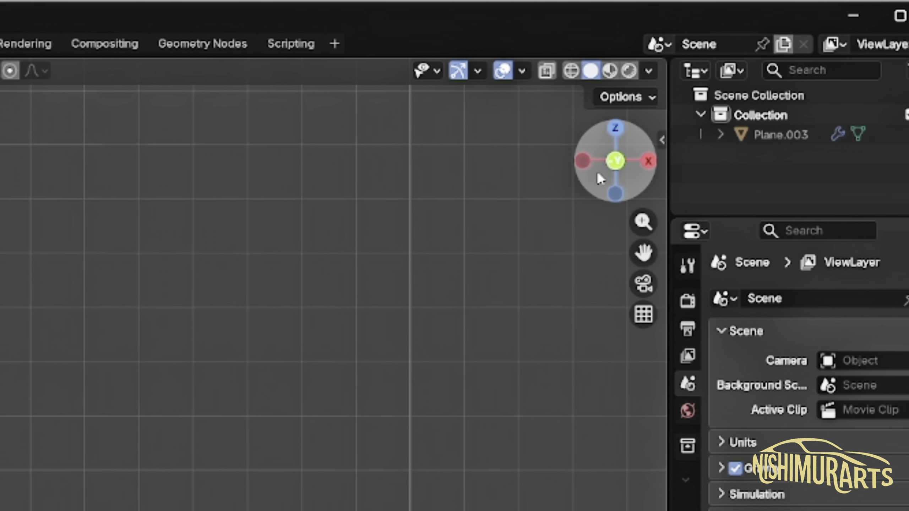
left_click(586, 163)
Add lateral.jpeg as a reference image in the right orthographic view and scale it up to about 4.161.
left_click(650, 164)
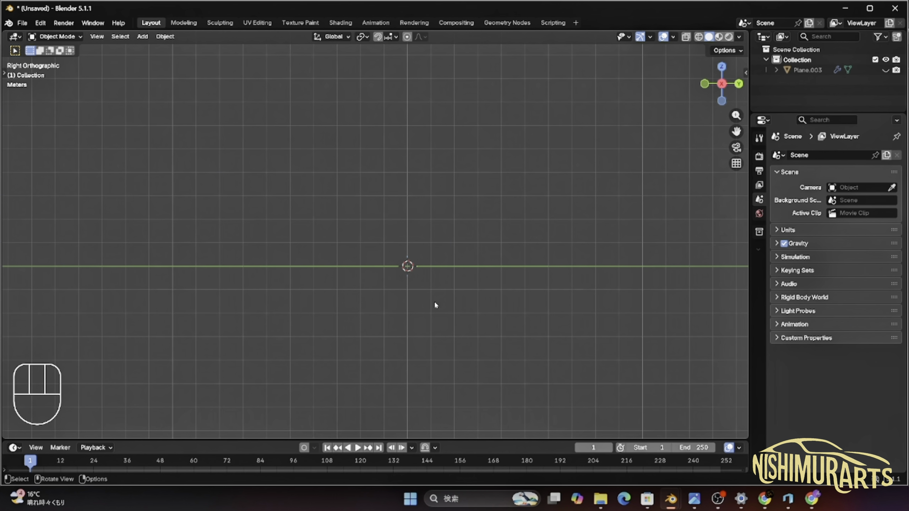
key("shift+a")
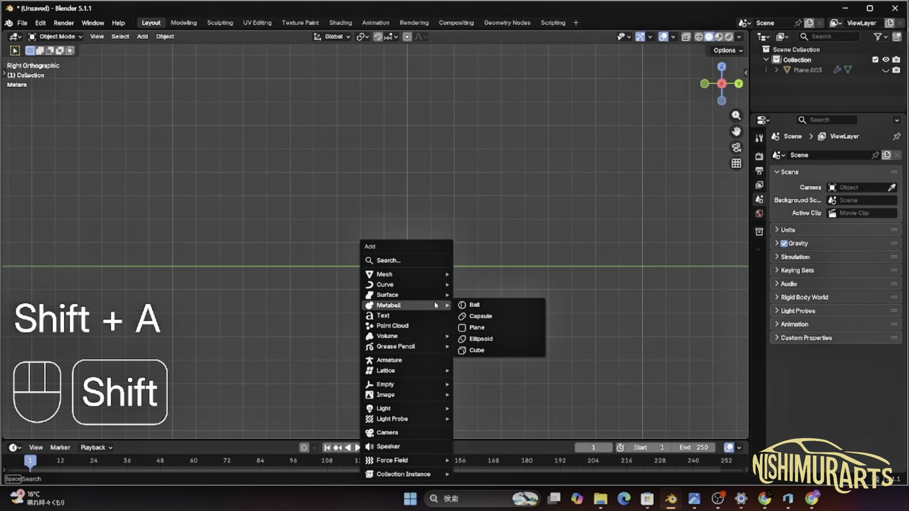
mouse_move(414, 274)
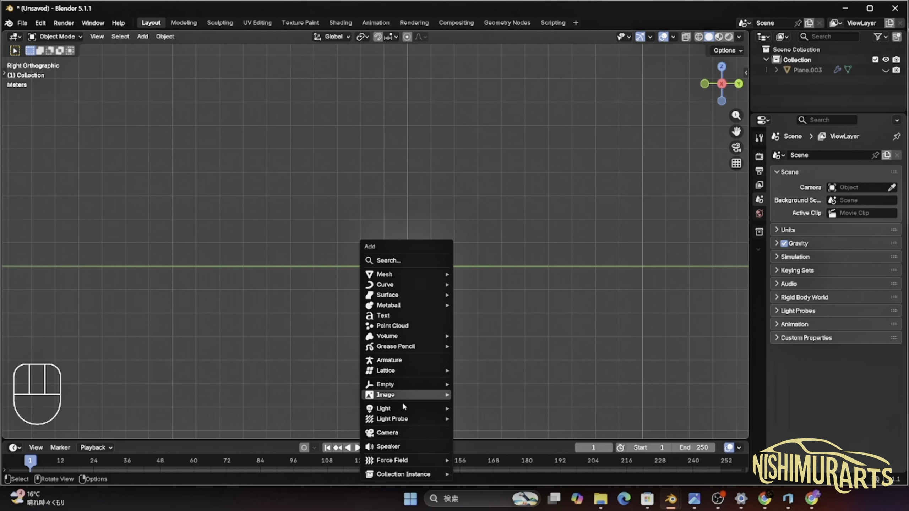
mouse_move(406, 396)
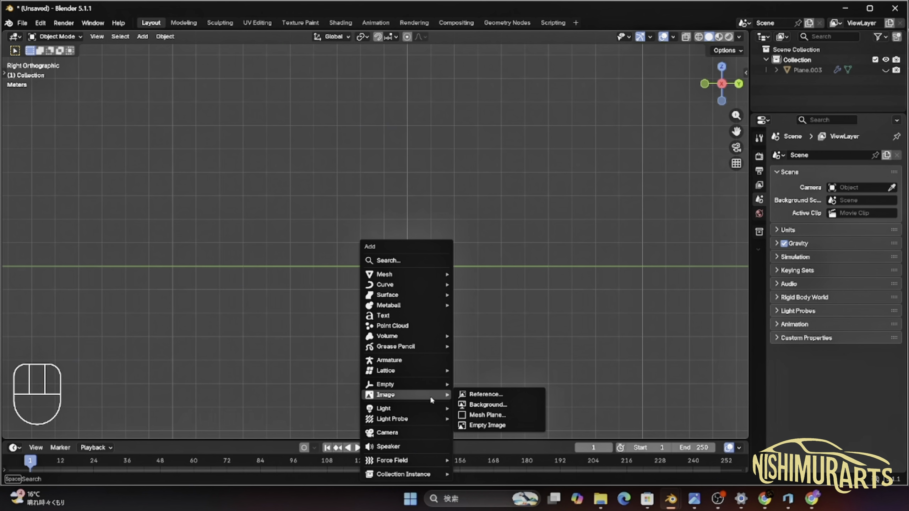
left_click(501, 395)
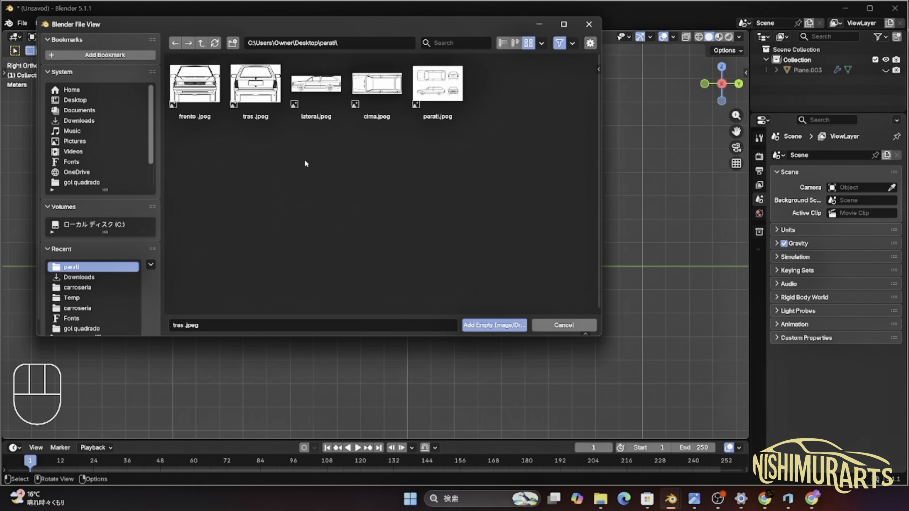
left_click(319, 91)
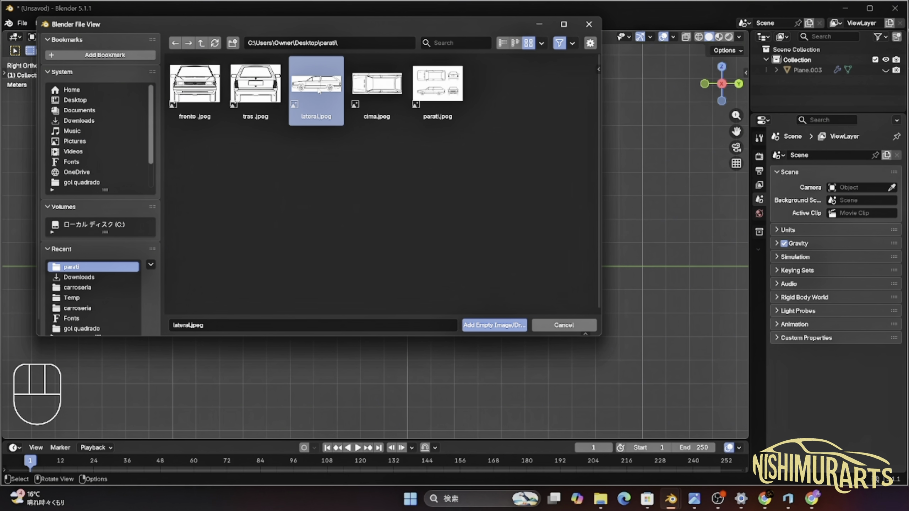
left_click(495, 326)
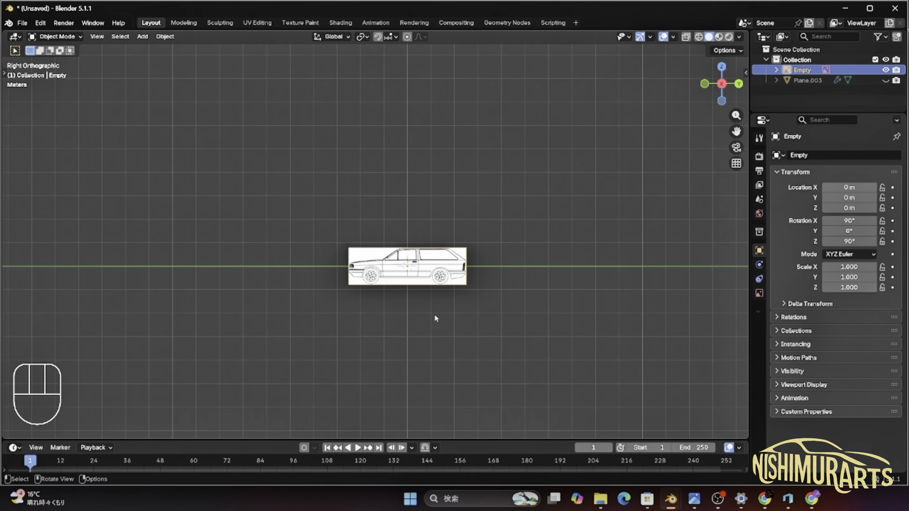
key("s")
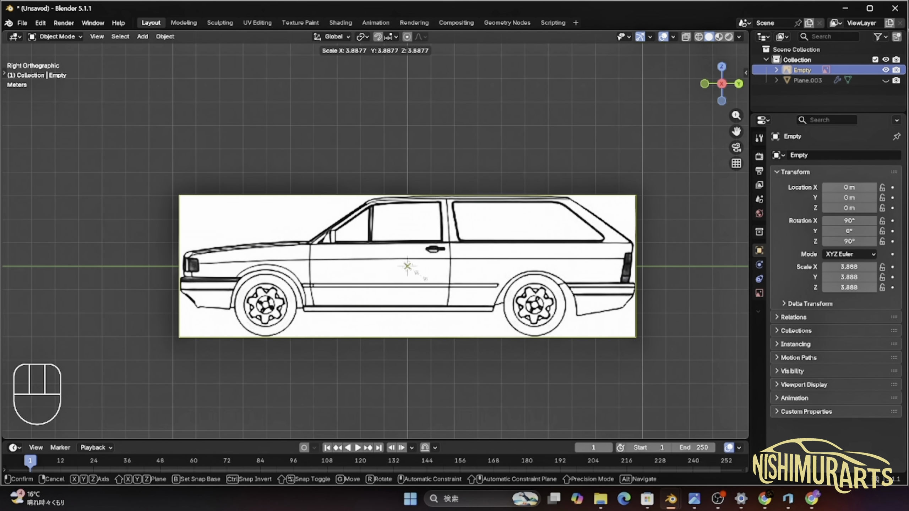
left_click(426, 278)
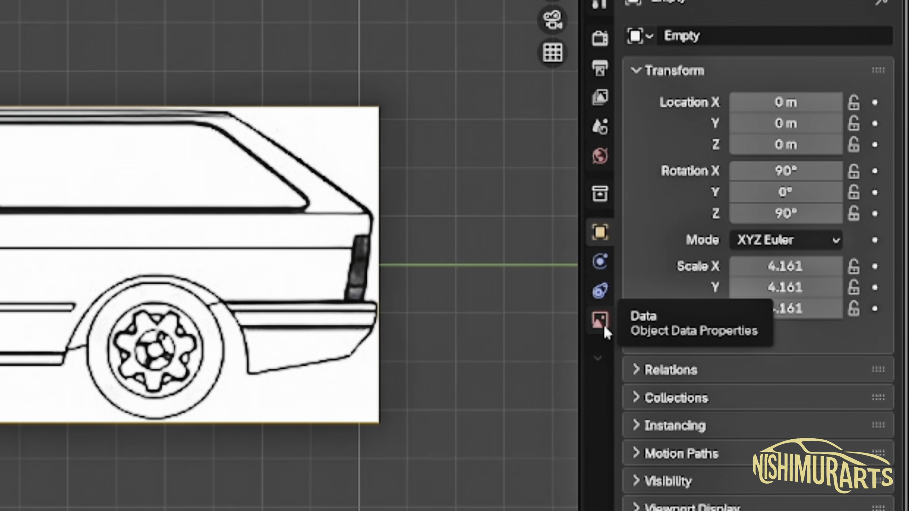
Enable opacity for the side-view reference image and set it to 0.2.
left_click(600, 320)
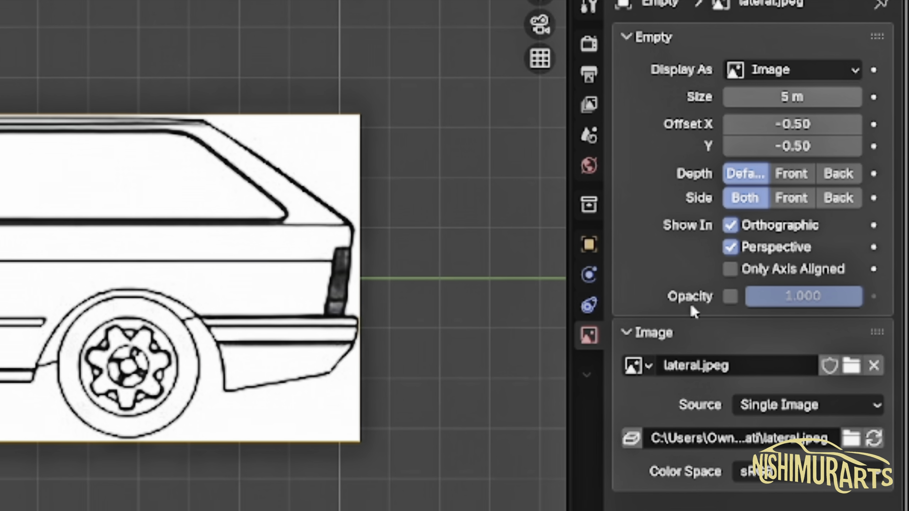
left_click(730, 297)
left_click(782, 303)
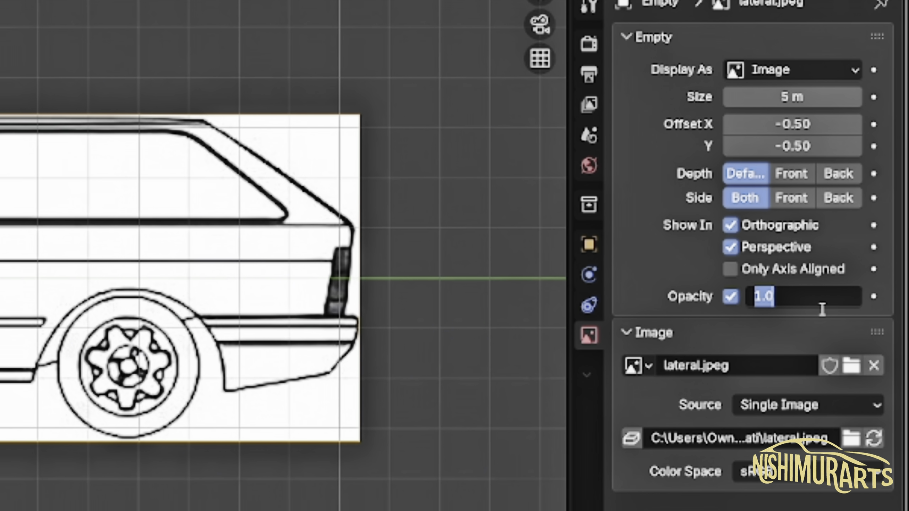
type("0")
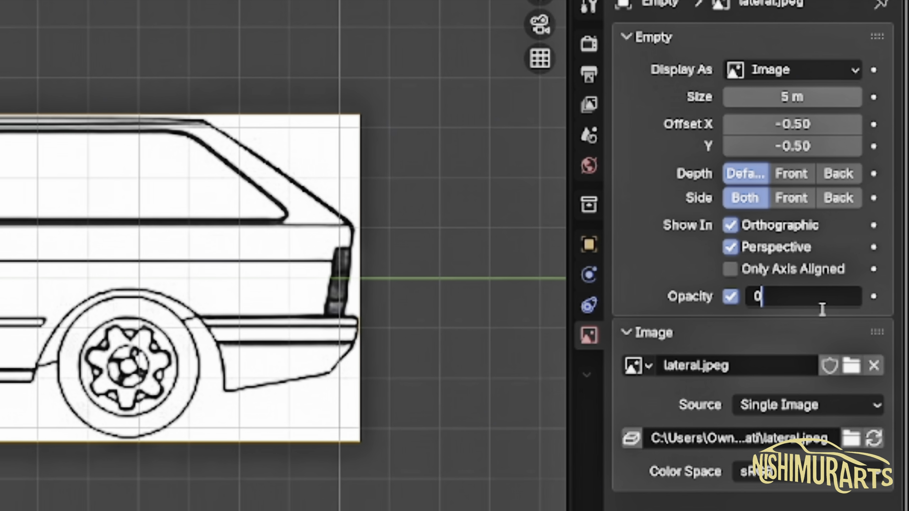
type(".3")
key("Return")
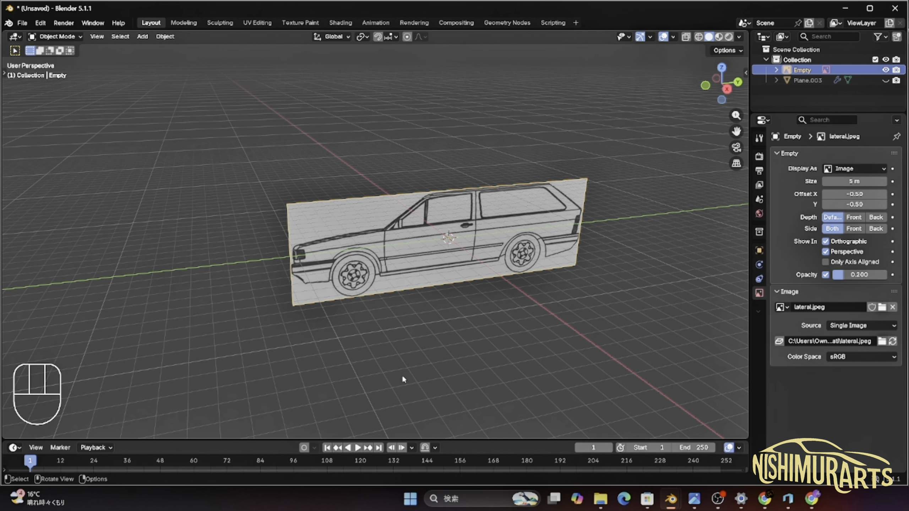
Add cima.jpeg as a reference image in the top orthographic view.
key("KP_7")
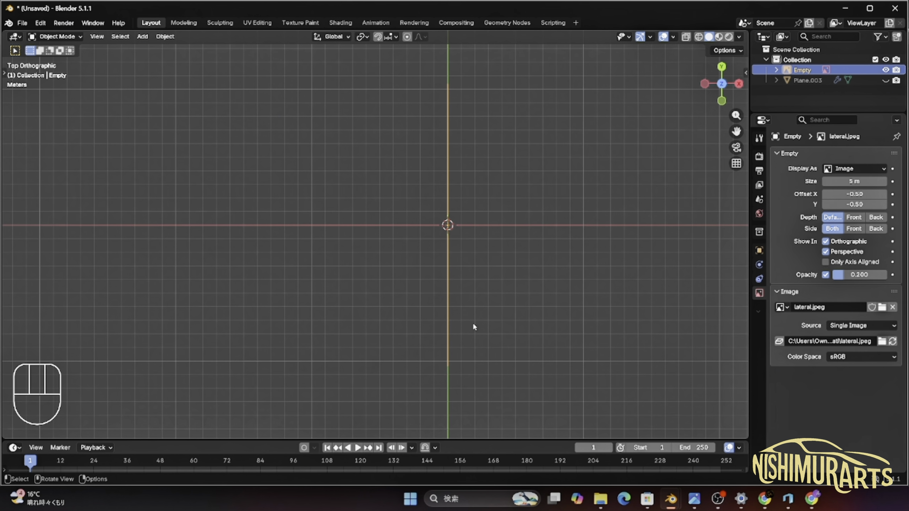
key("shift")
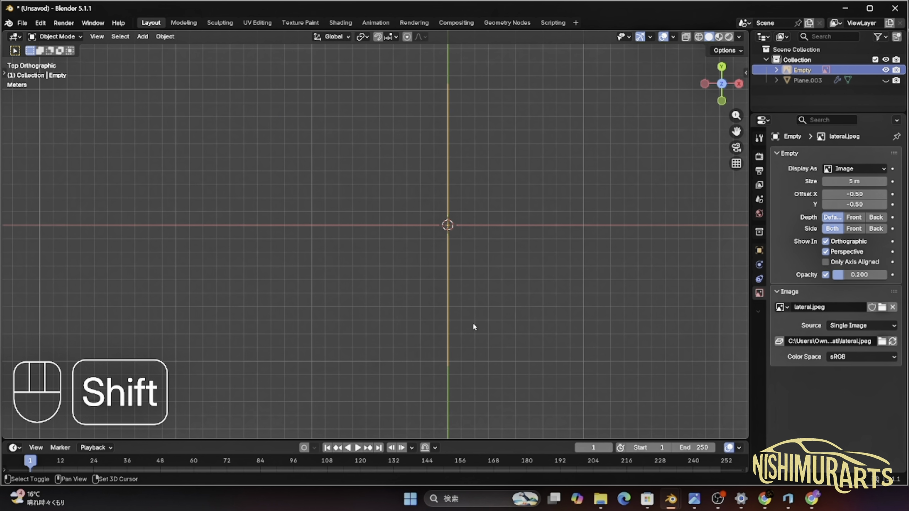
key("shift+a")
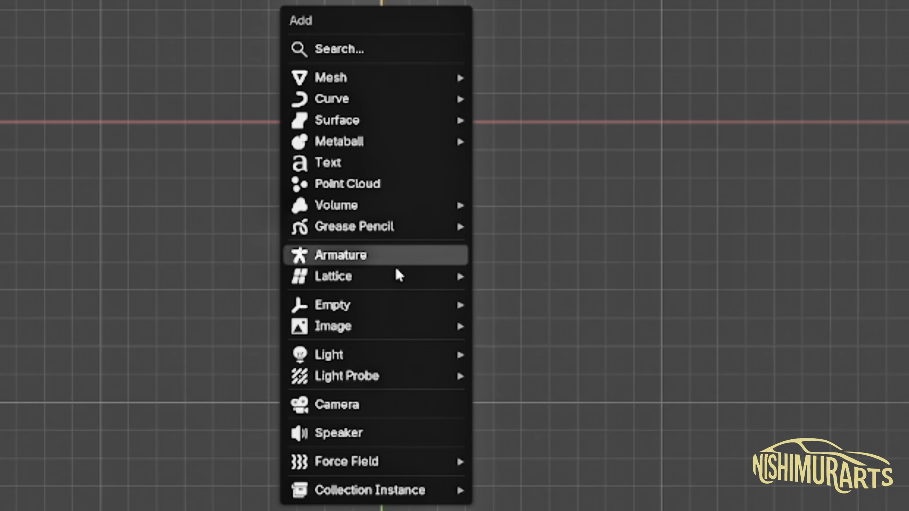
mouse_move(356, 331)
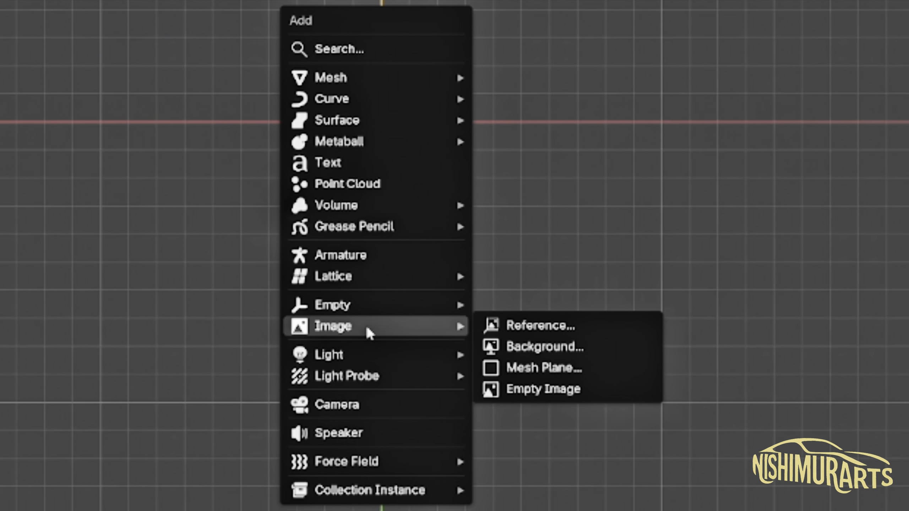
left_click(547, 326)
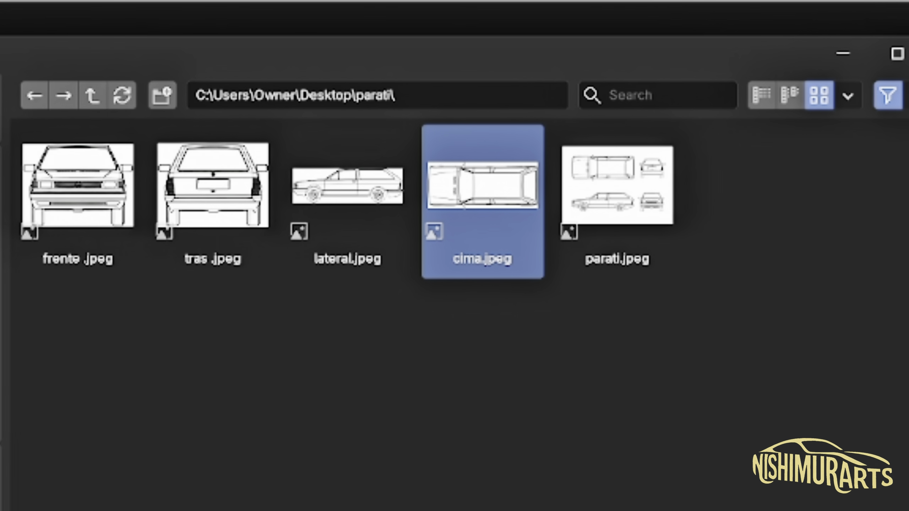
double_click(480, 272)
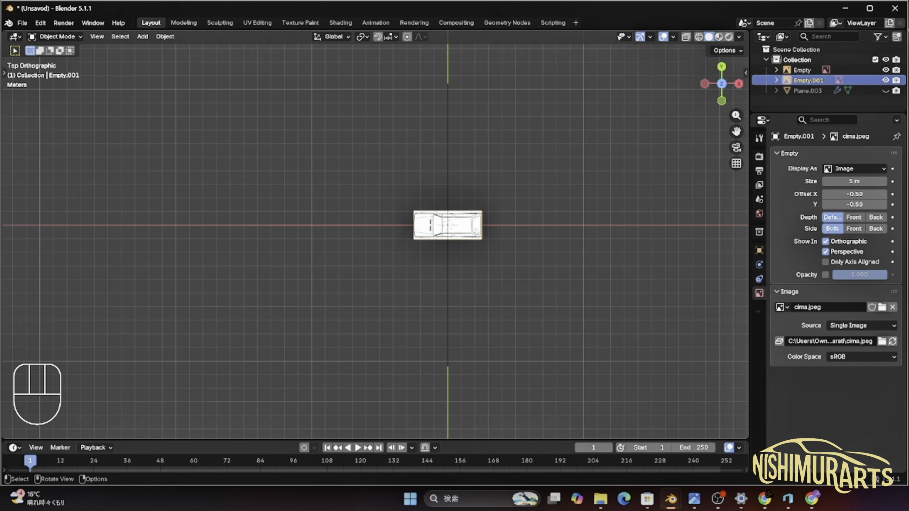
Scale the top-view reference image up to the side view's length and rotate it 90 degrees about the Z axis.
key("s")
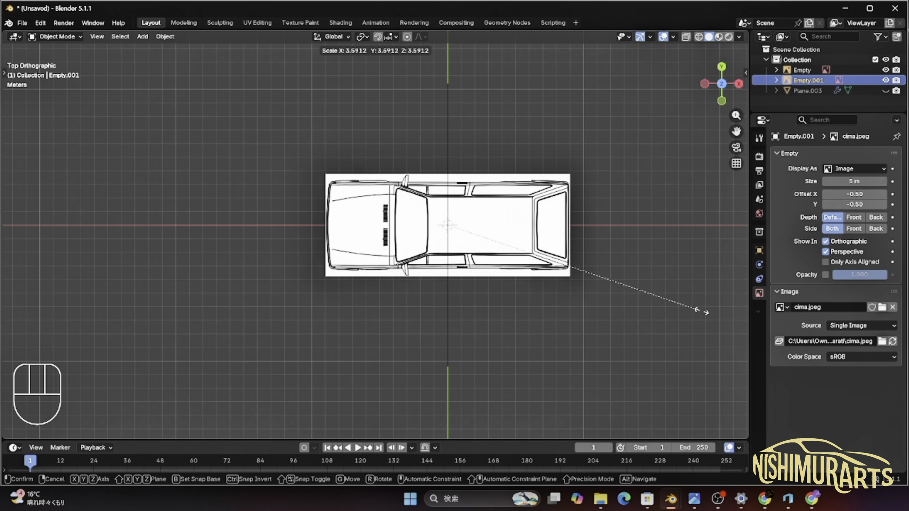
left_click(698, 308)
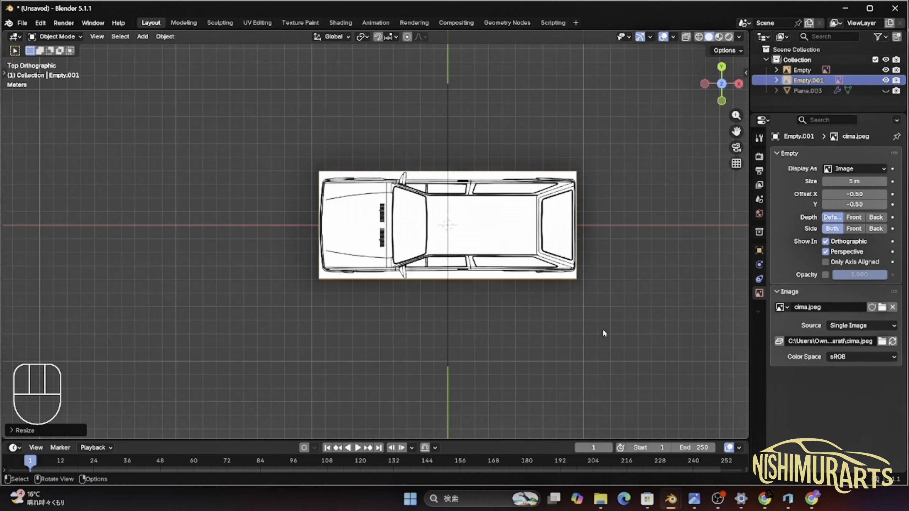
key("r")
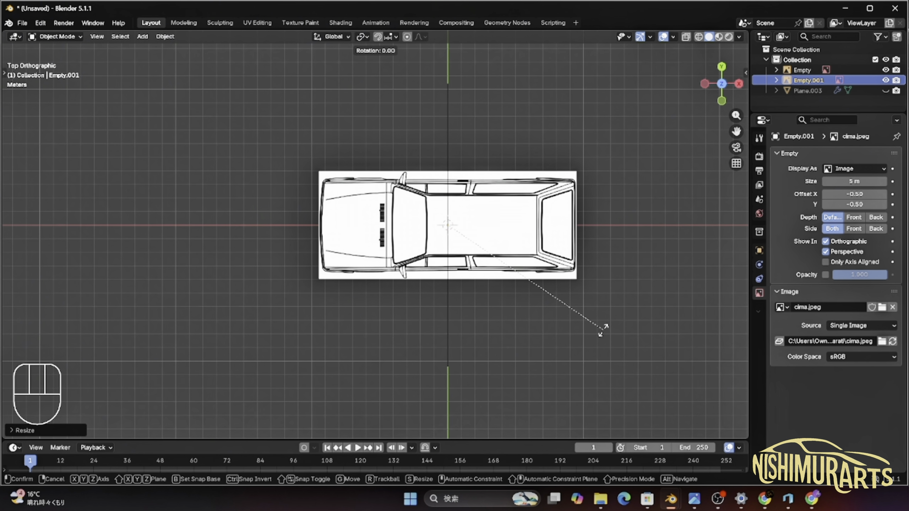
type("z90")
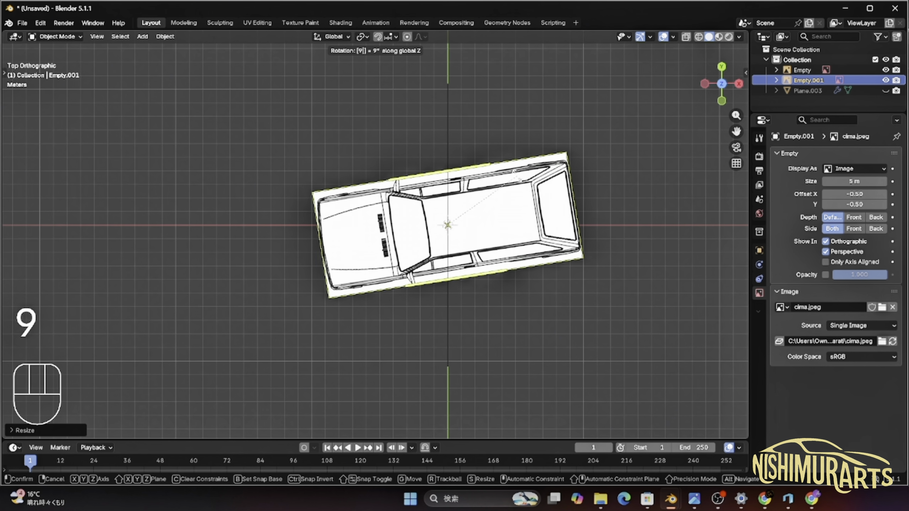
left_click(517, 175)
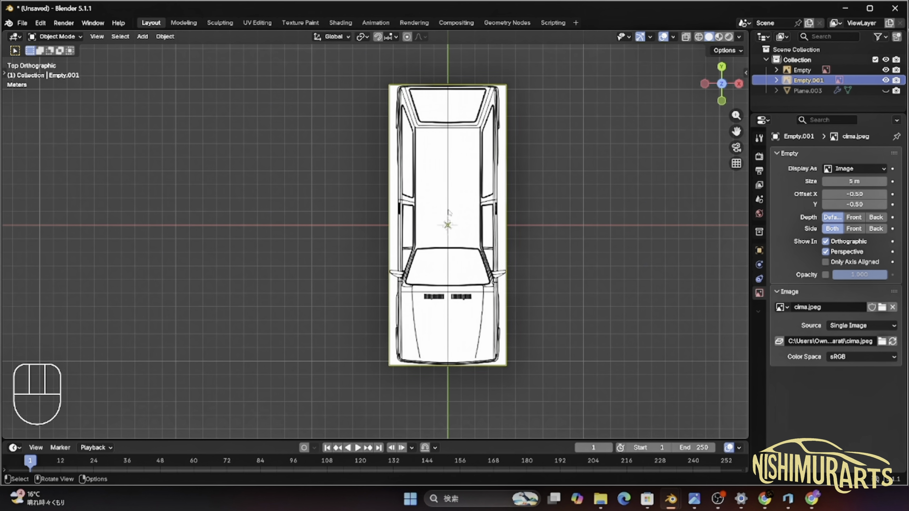
Move the side-view reference image along the X axis to the edge of the top-view image.
middle_click_drag(451, 132, 433, 233)
left_click(431, 233)
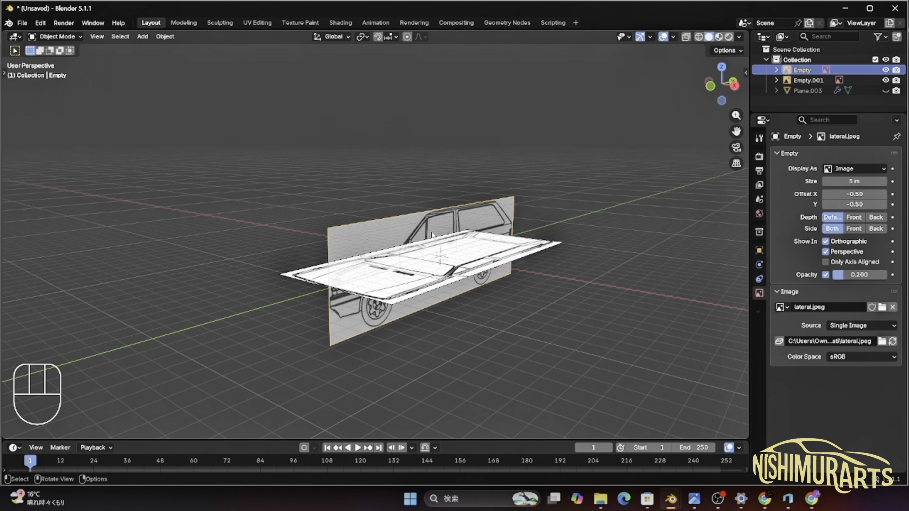
middle_click_drag(433, 235, 481, 348)
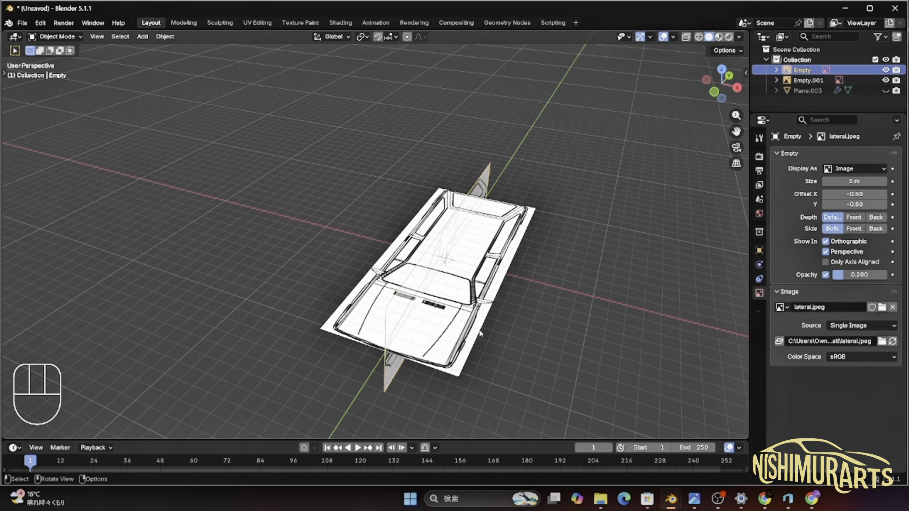
key("g")
key("x")
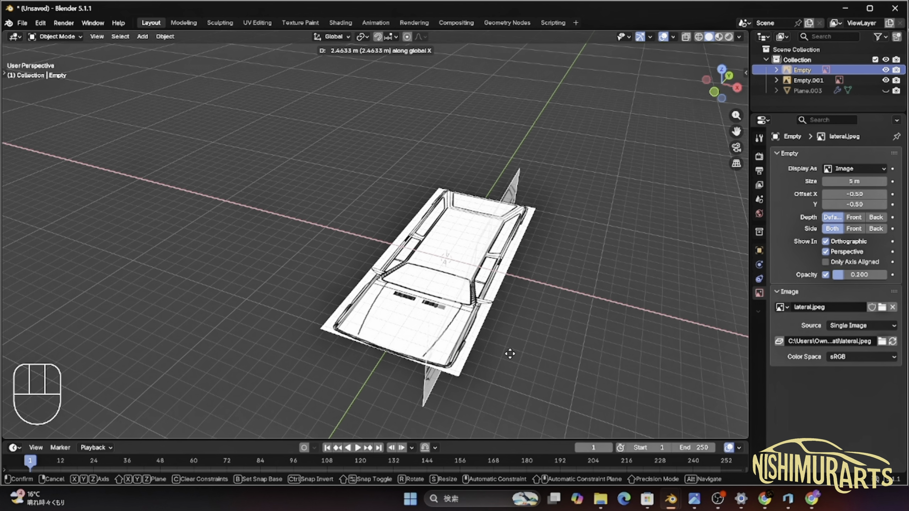
left_click(534, 369)
key("KP_7")
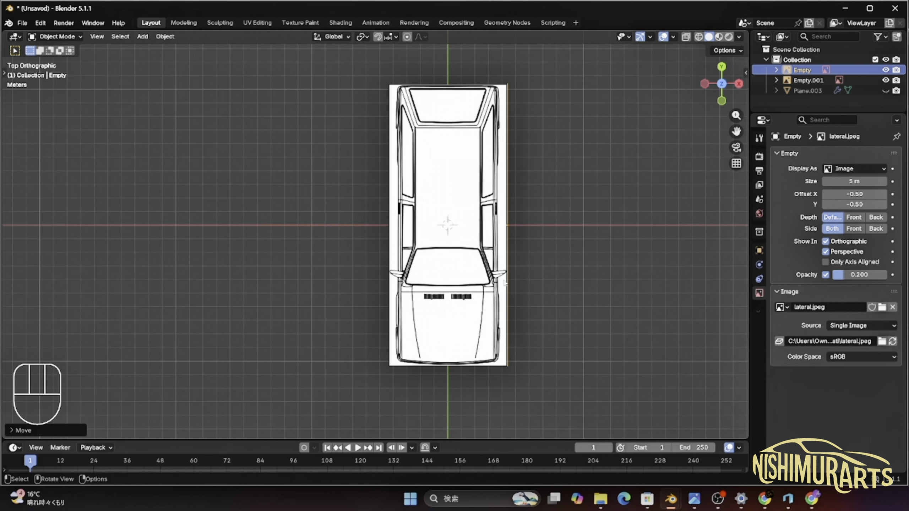
Raise the top-view reference image along the Z axis by about 3.27 m to the upper edge of the side view.
middle_click_drag(481, 338, 365, 259)
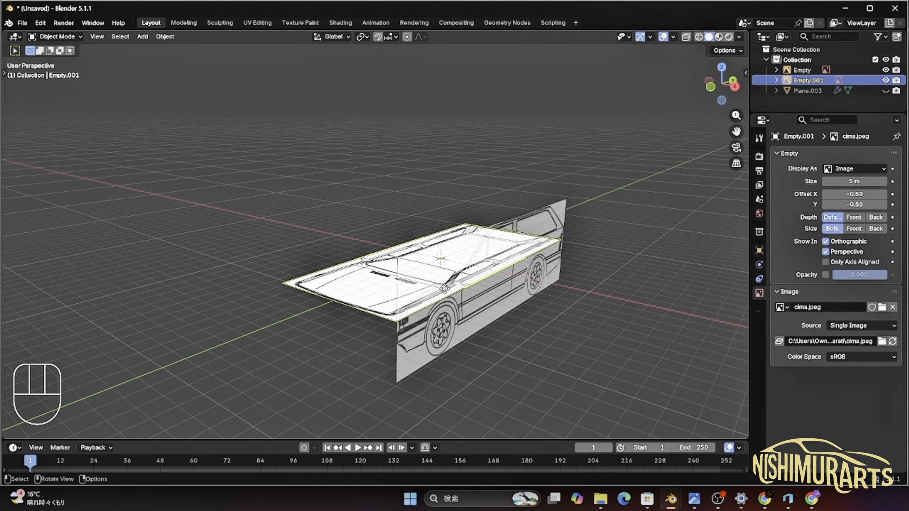
key("KP_3")
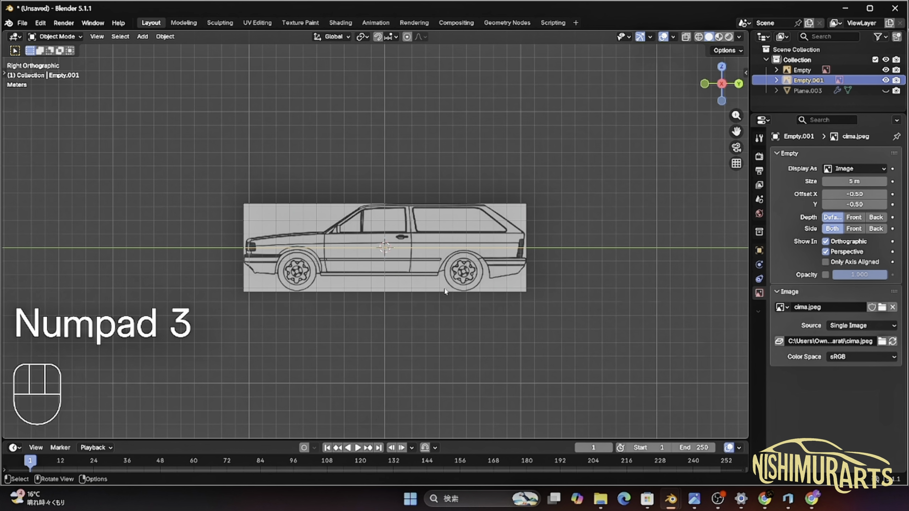
scroll(447, 299, "up", 1)
key("g")
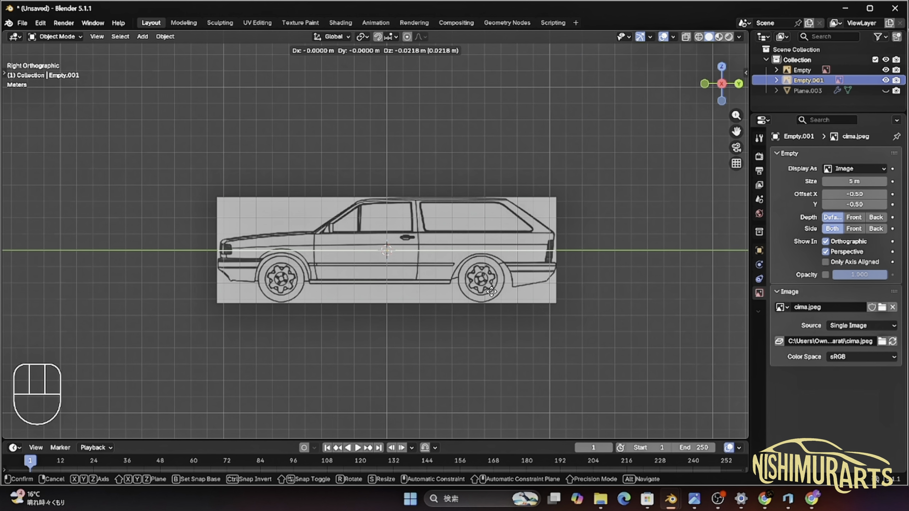
key("z")
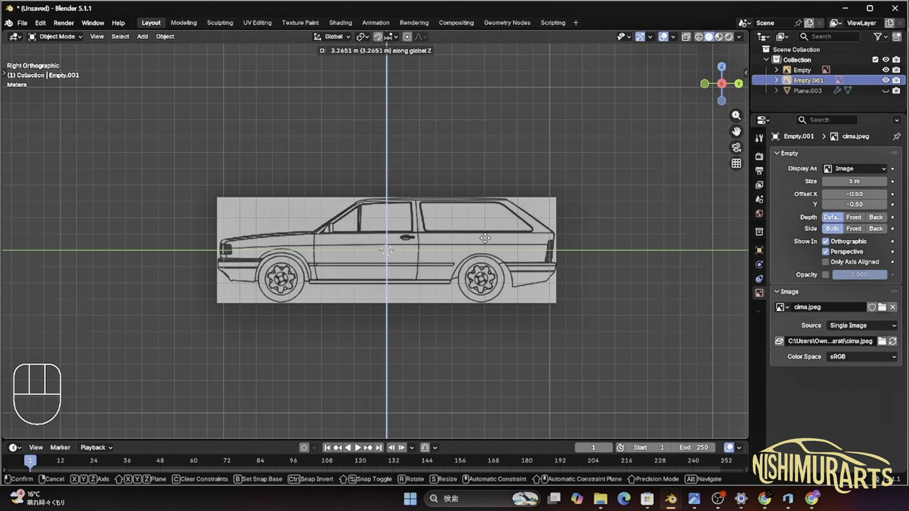
left_click(483, 238)
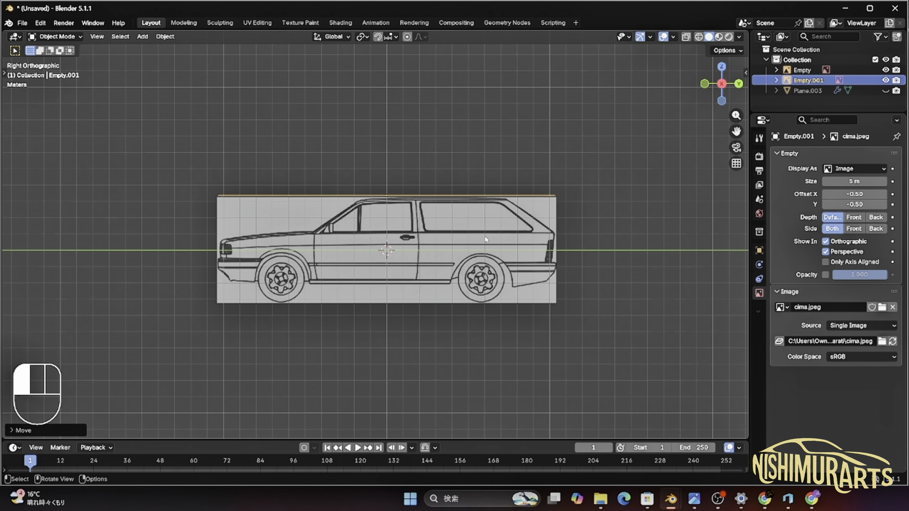
Enable opacity for the top-view reference image, set it to 0.2, and deselect the image.
middle_click_drag(474, 244, 644, 283)
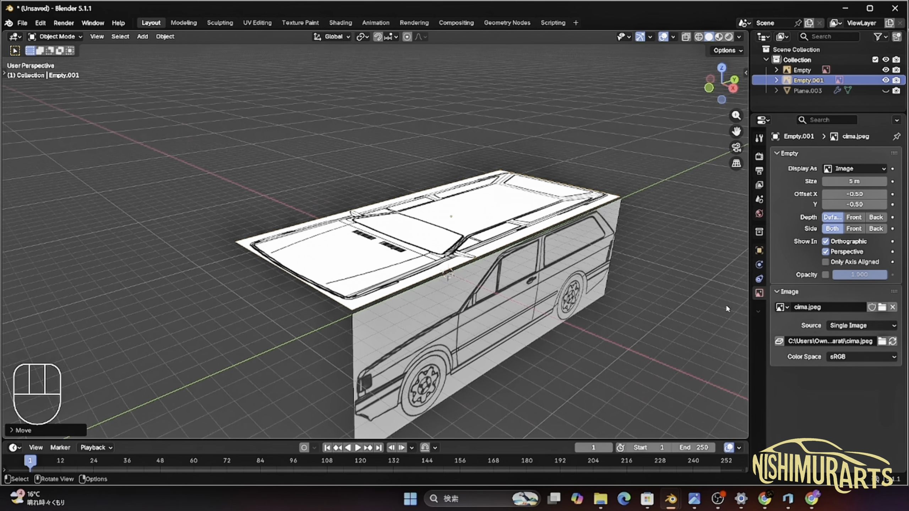
left_click(826, 275)
left_click(847, 275)
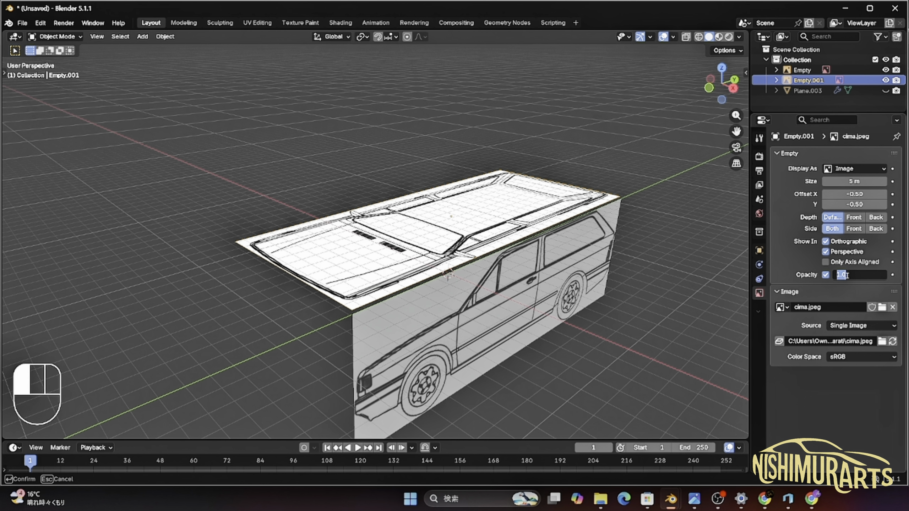
type("0.2")
key("Return")
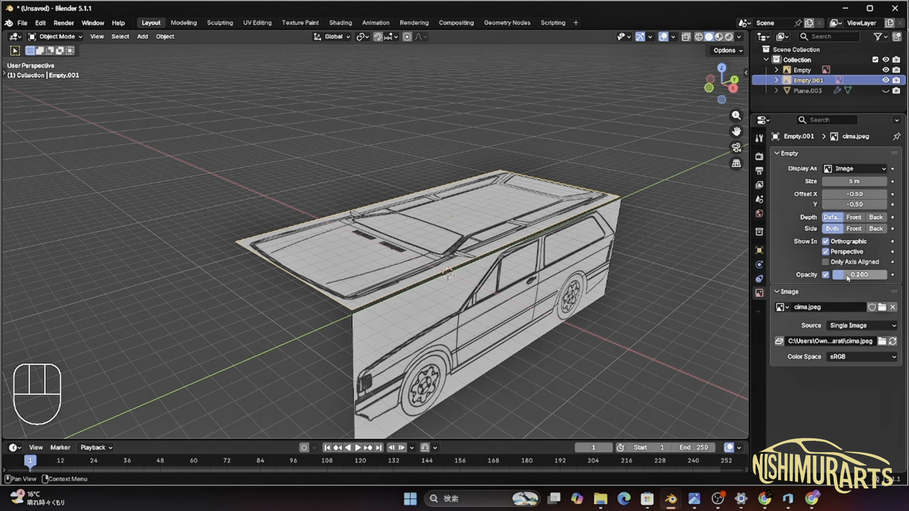
middle_click_drag(526, 312, 510, 333)
left_click(558, 334)
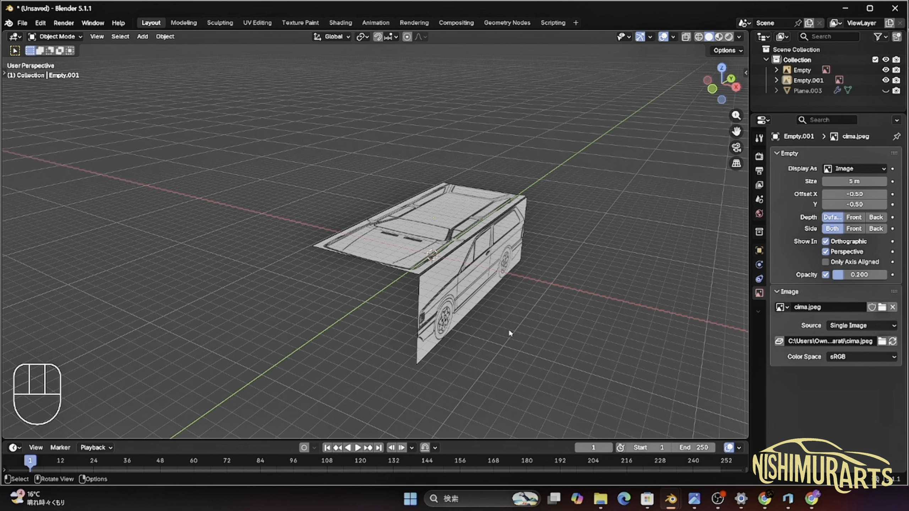
Add frente .jpeg as a reference image in the front orthographic view.
key("KP_1")
middle_click_drag(440, 261, 395, 255, "shift")
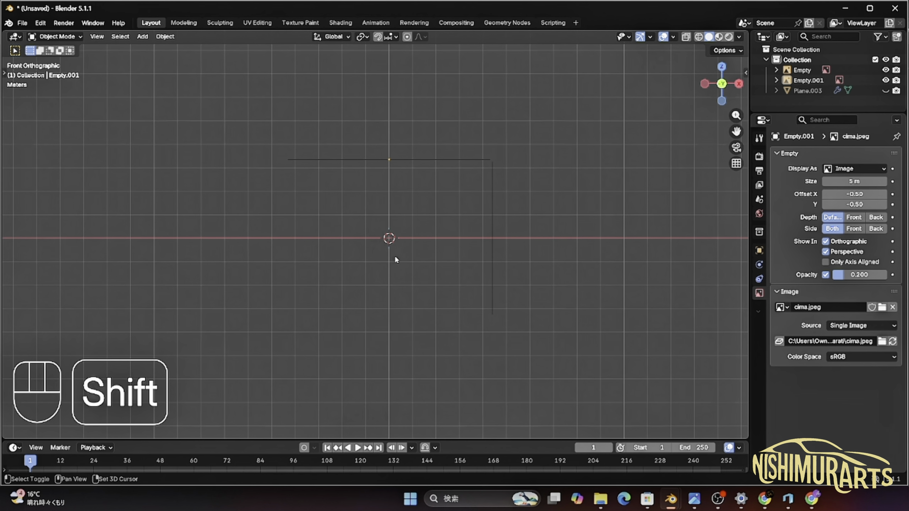
key("shift+a")
mouse_move(396, 258)
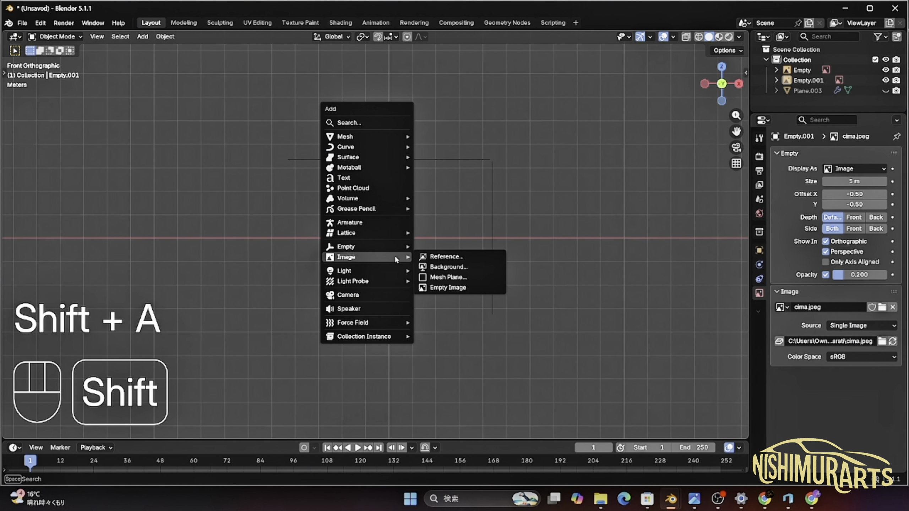
left_click(448, 257)
left_click(194, 88)
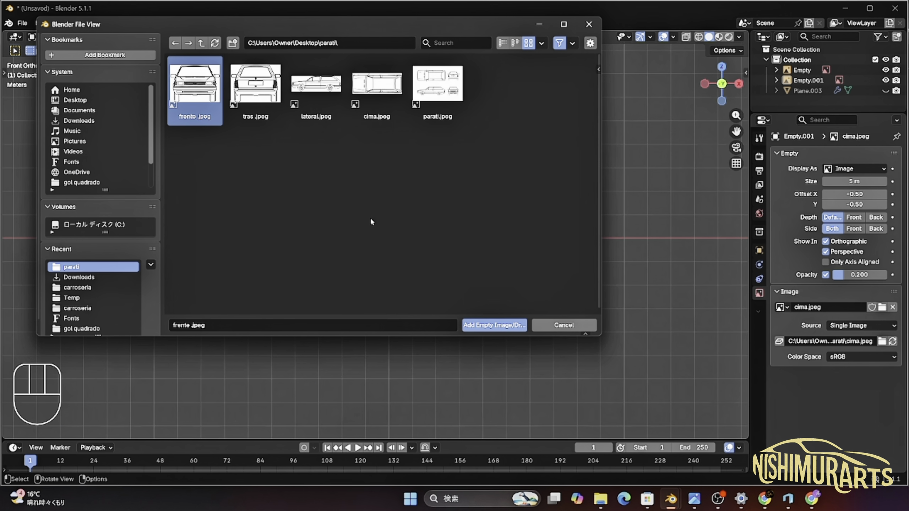
left_click(502, 326)
Scale the front-view reference image to the side view's height and set its opacity to 0.2.
key("s")
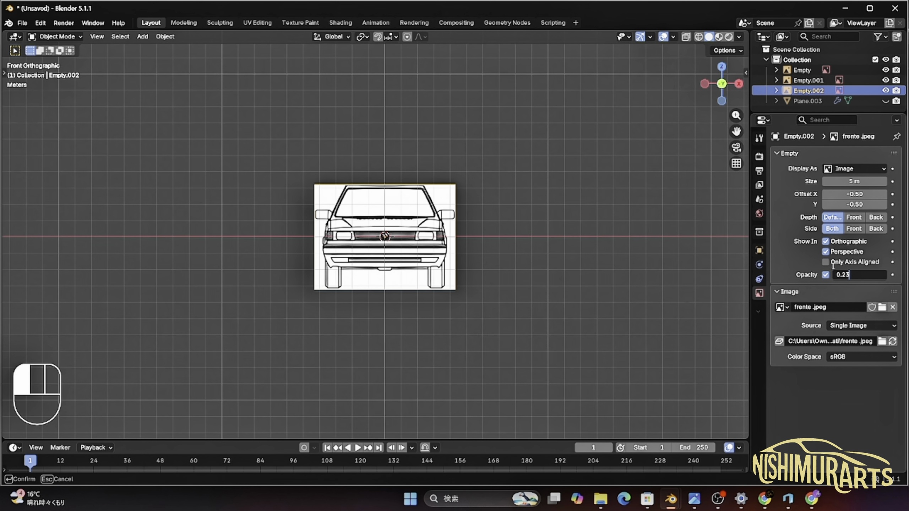
key("Return")
Move the front-view reference image along the Y axis to the front end of the car.
key("KP_3")
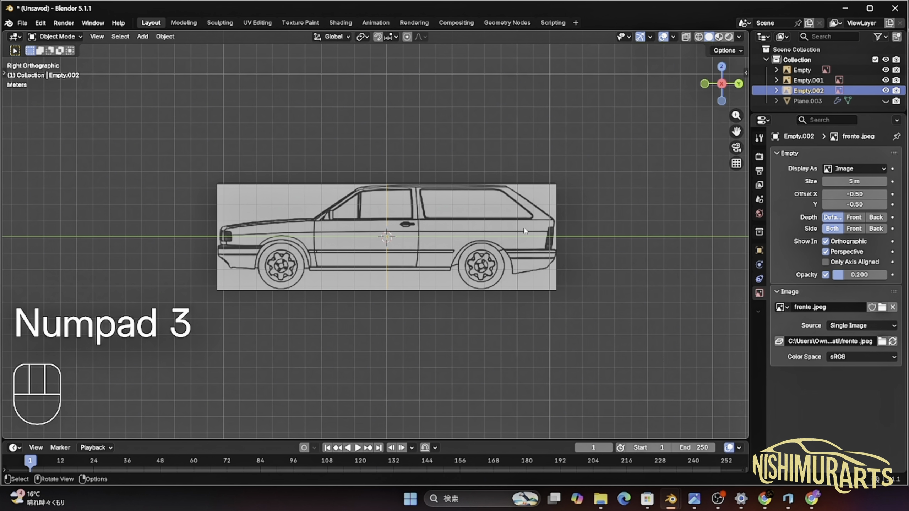
scroll(472, 236, "up", 2)
key("g")
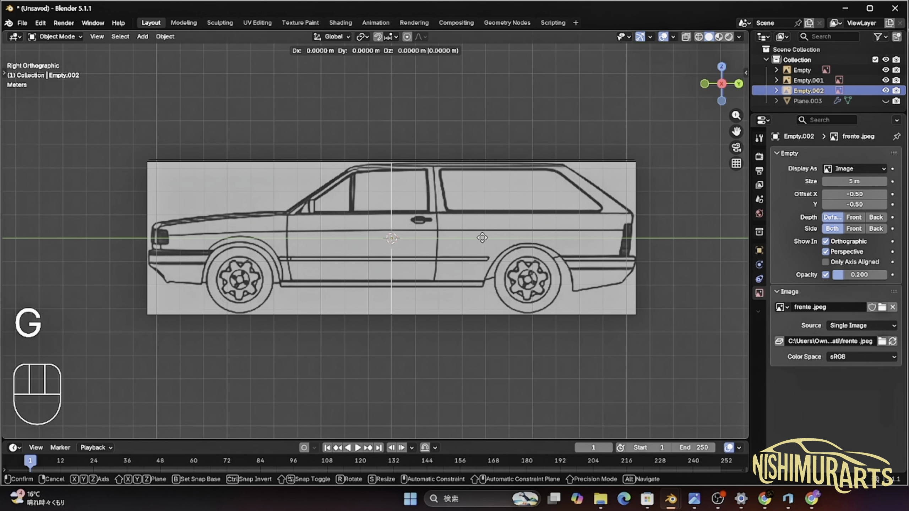
key("y")
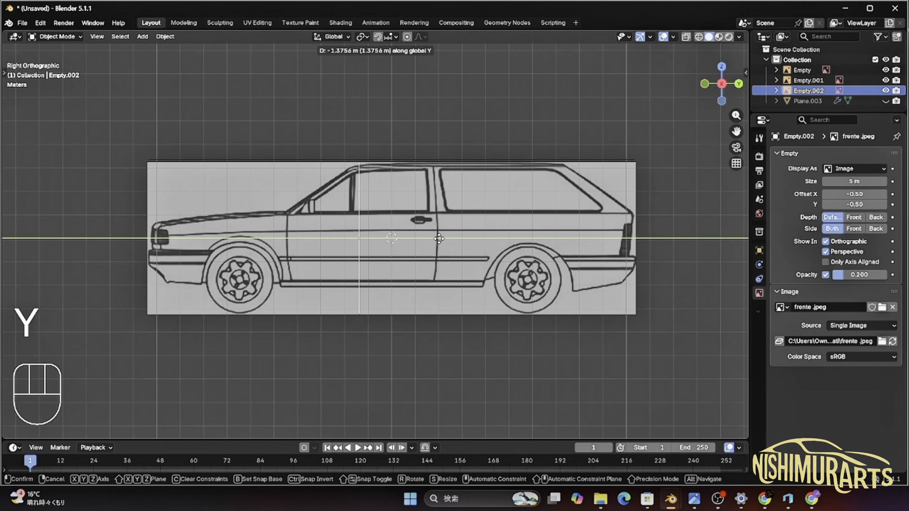
left_click(239, 258)
middle_click_drag(358, 304, 458, 322)
Add tras .jpeg as a reference image in the back orthographic view.
key("ctrl+KP_1")
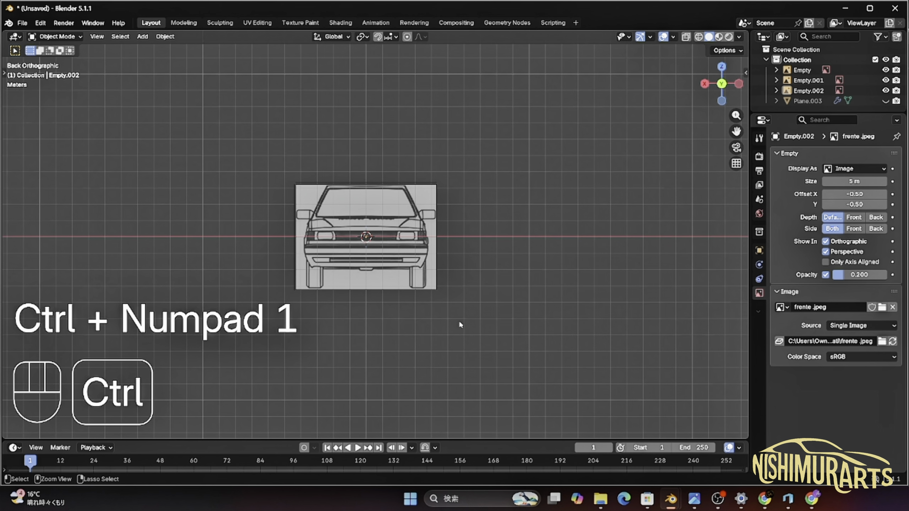
key("shift")
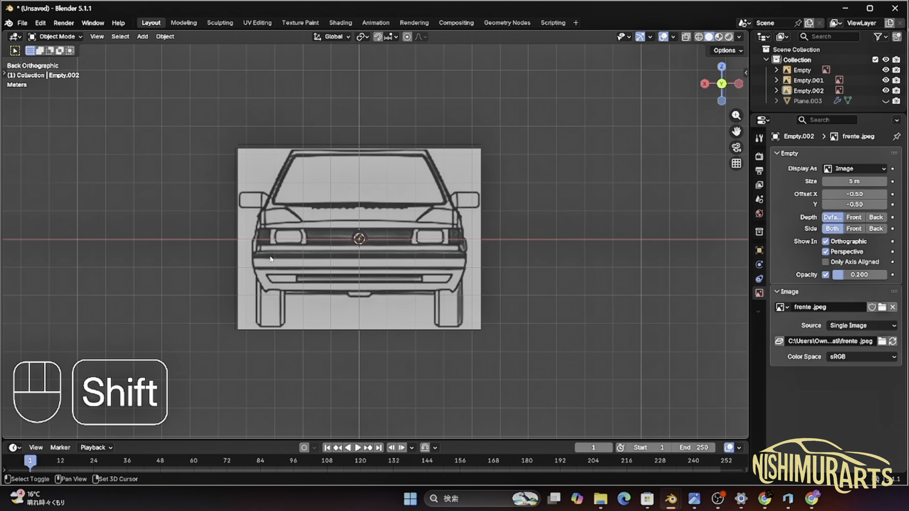
key("shift+a")
mouse_move(268, 256)
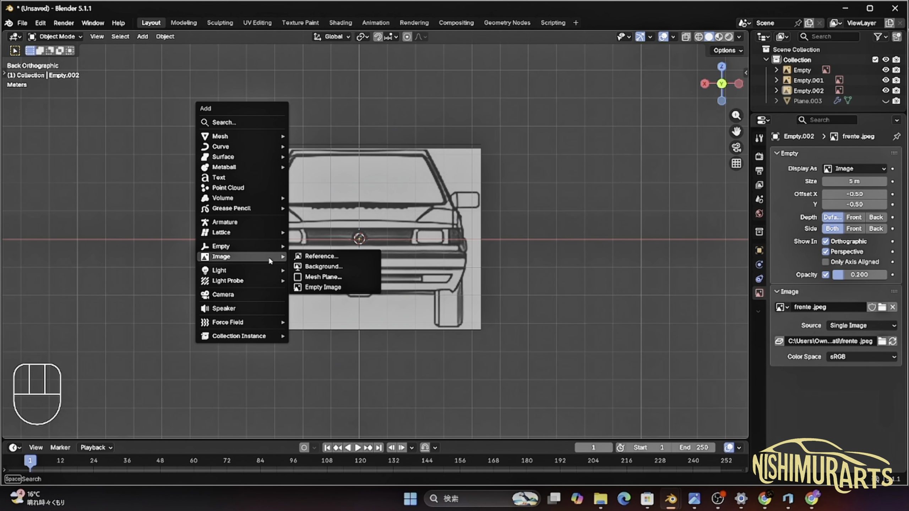
left_click(316, 256)
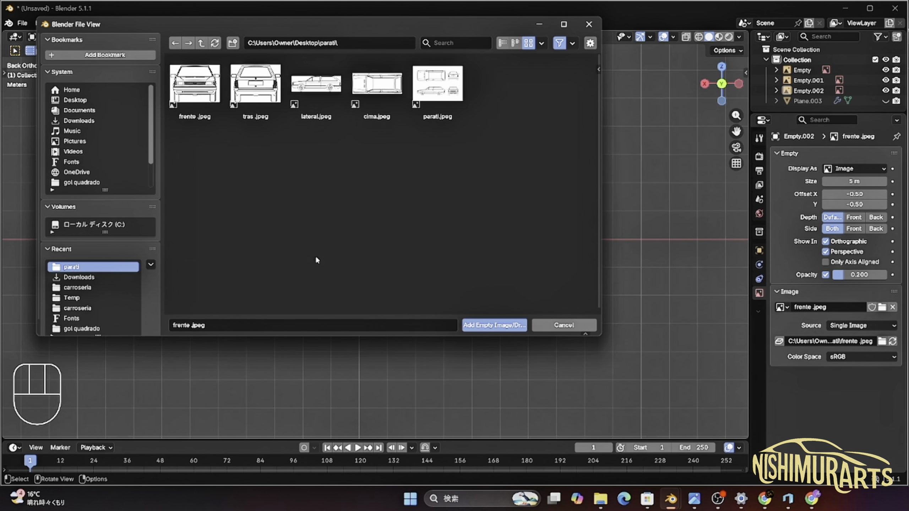
left_click(256, 84)
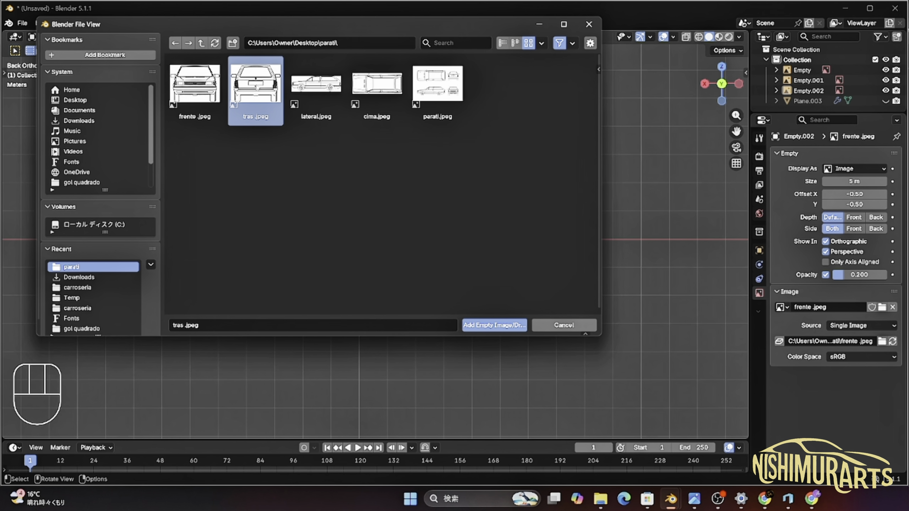
left_click(494, 325)
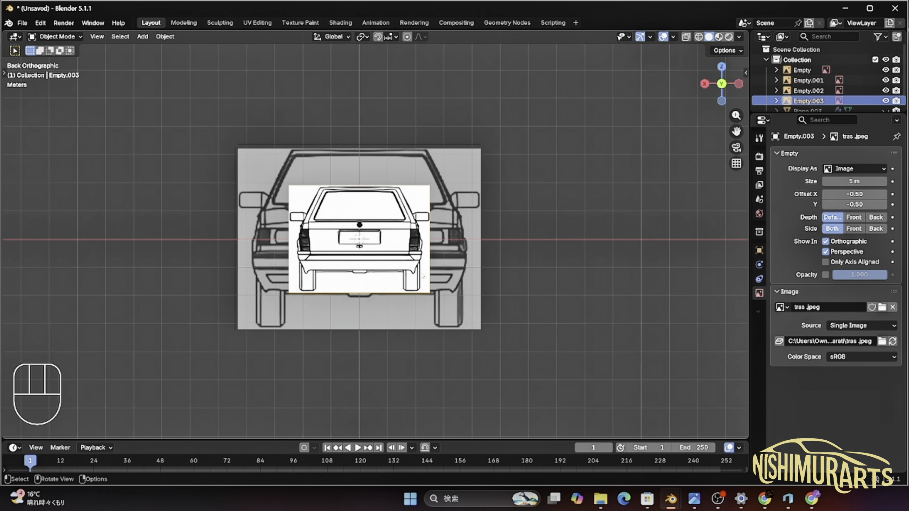
Scale the rear-view reference image by about 1.72 to match the front view's width, then enable its opacity at 0.2.
key("s")
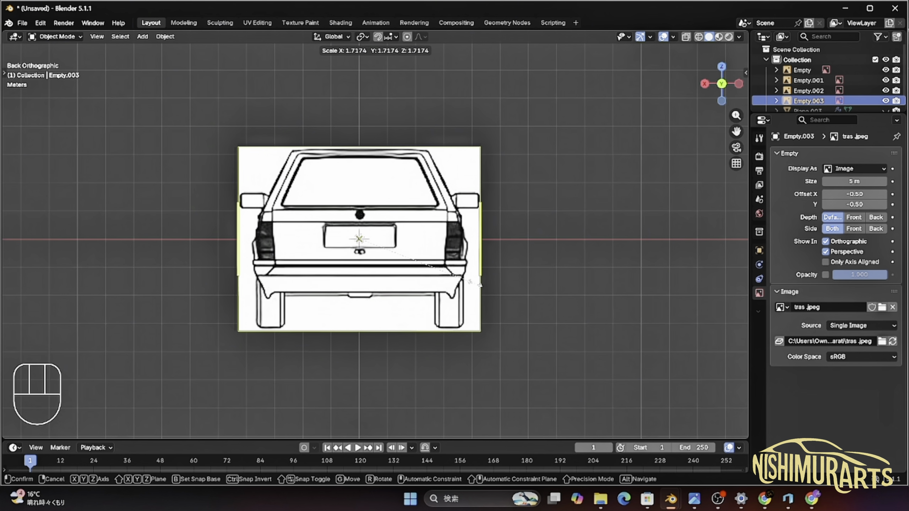
left_click(479, 285)
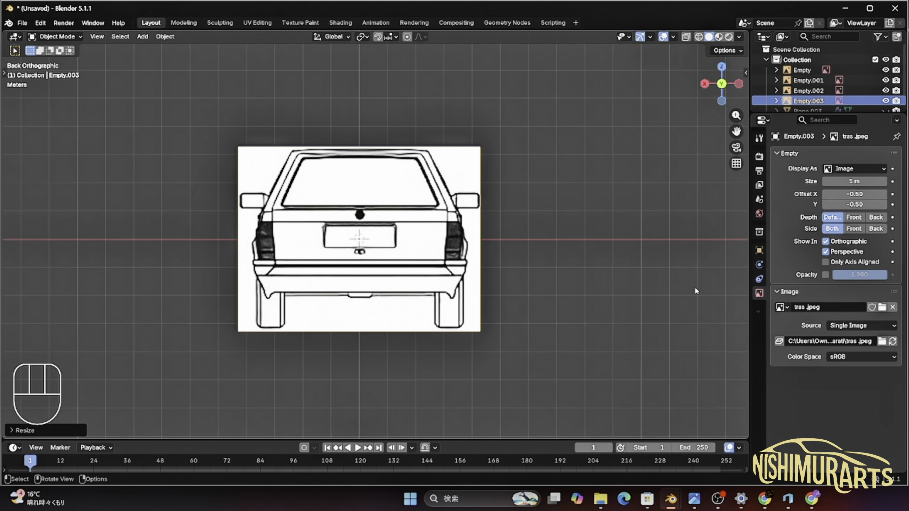
left_click(826, 275)
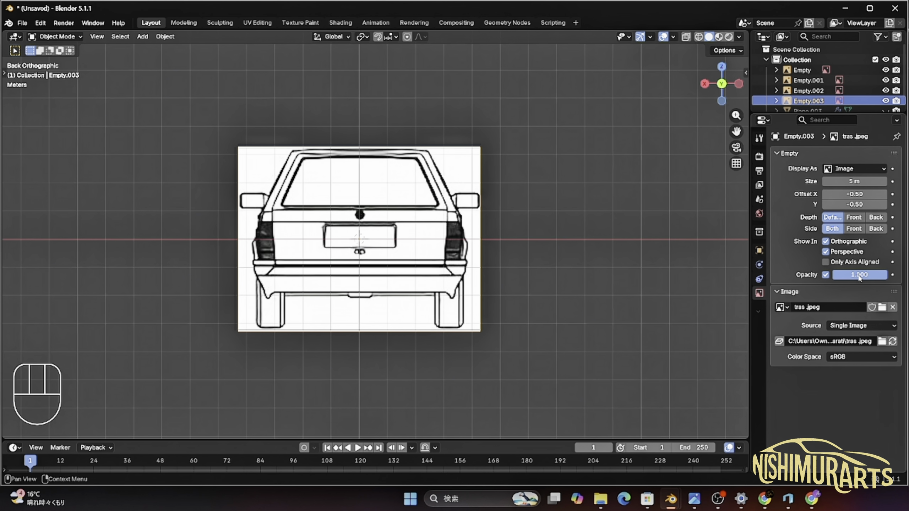
mouse_move(875, 274)
left_mouse_down()
mouse_move(837, 275)
mouse_move(875, 280)
left_mouse_up()
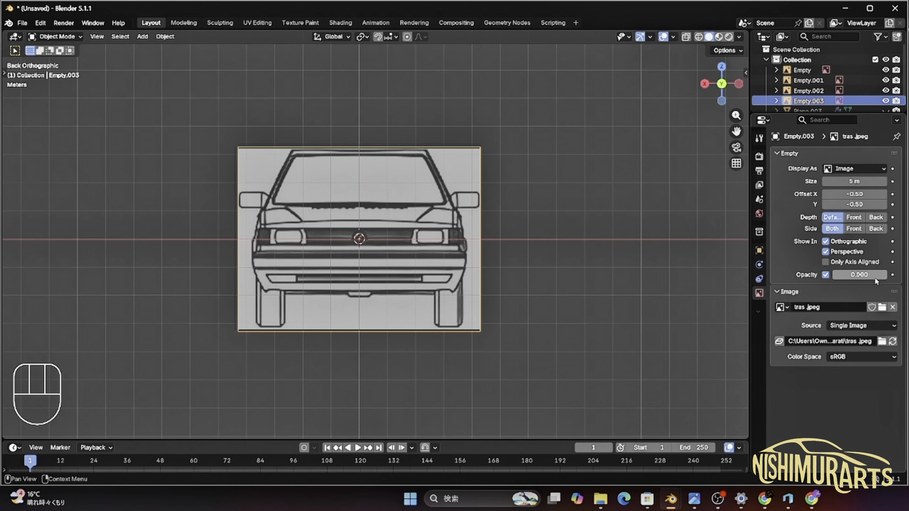
left_click(867, 274)
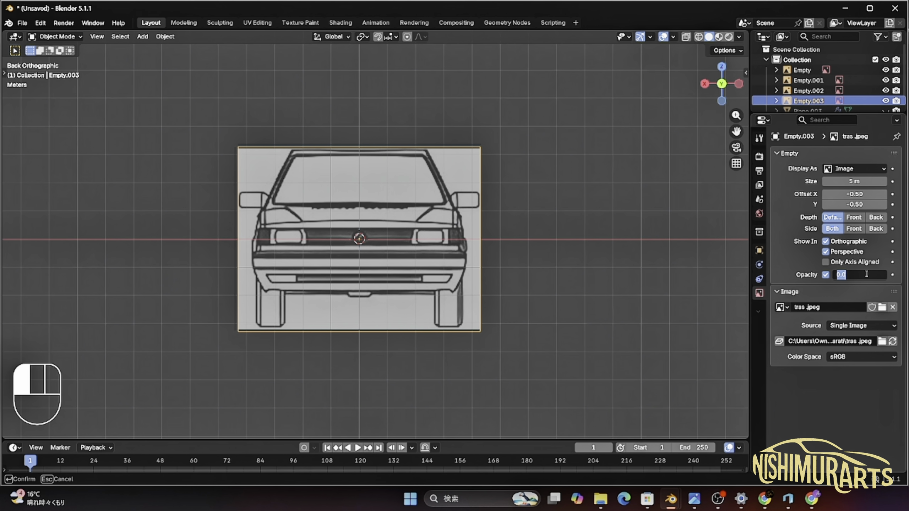
type("0.")
key("Return")
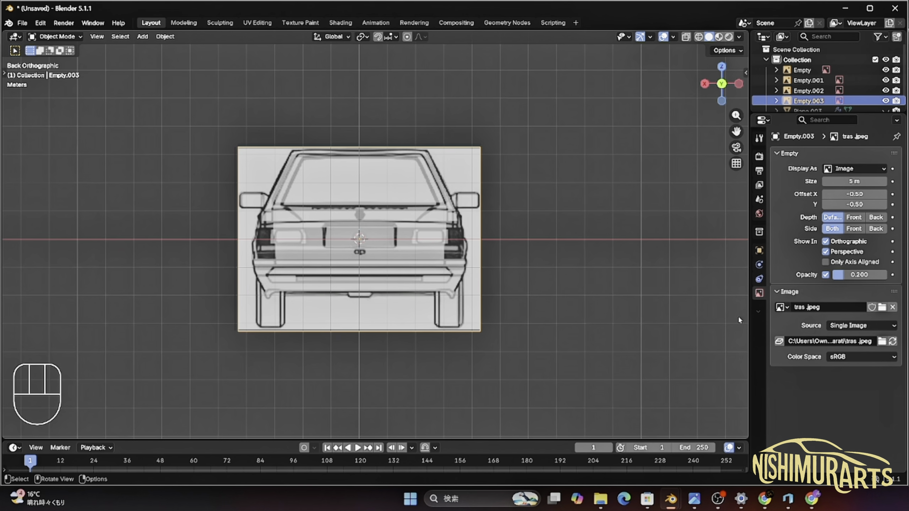
Move the rear-view reference image about 10 m along the Y axis to the car's rear end and deselect it.
key("KP_3")
key("g")
key("y")
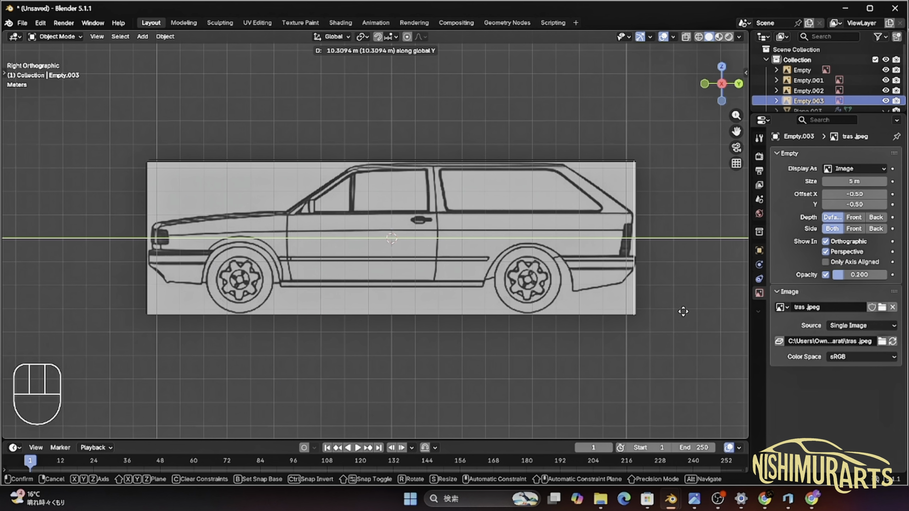
left_click(686, 315)
left_click(602, 352)
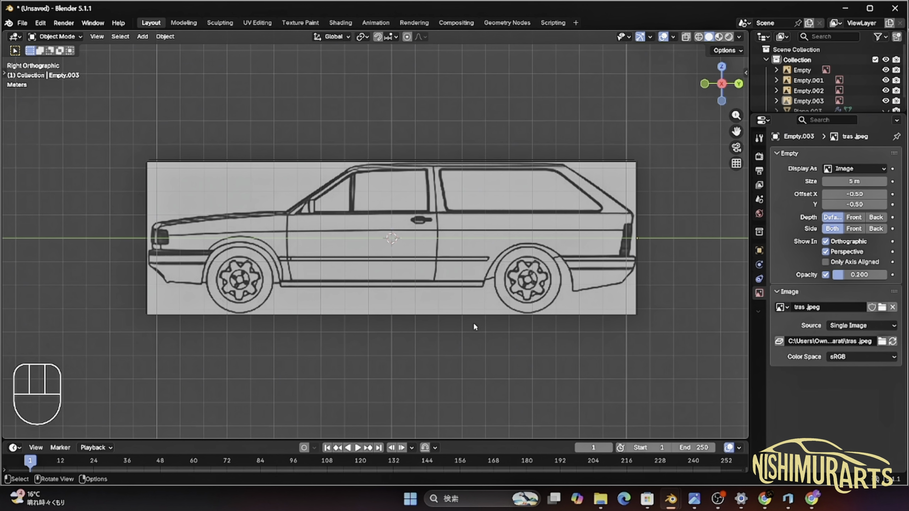
middle_click_drag(358, 369, 408, 246)
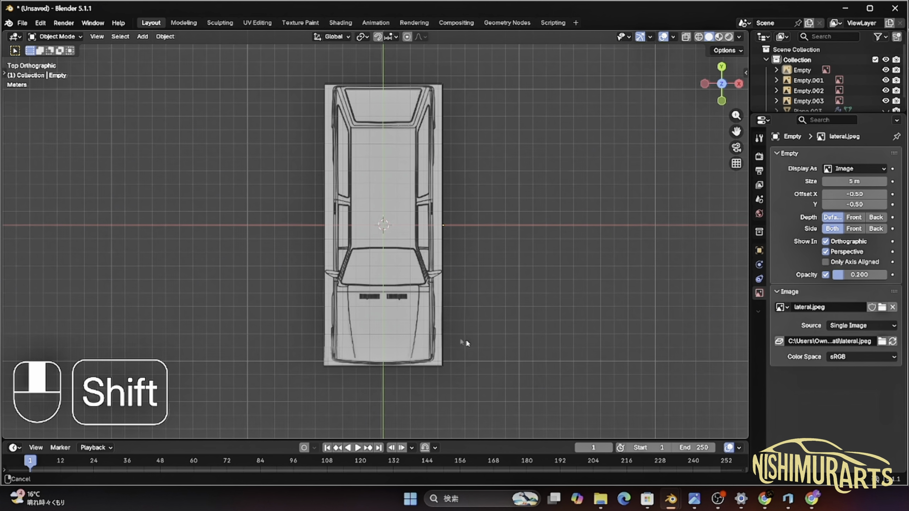
Add a mesh plane at the origin in the top orthographic view.
middle_click_drag(465, 338, 355, 304, "shift")
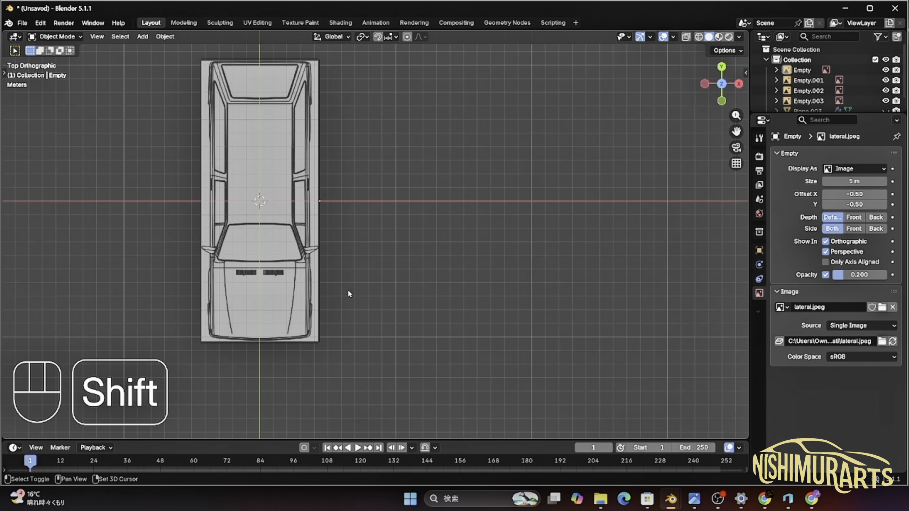
key("shift+a")
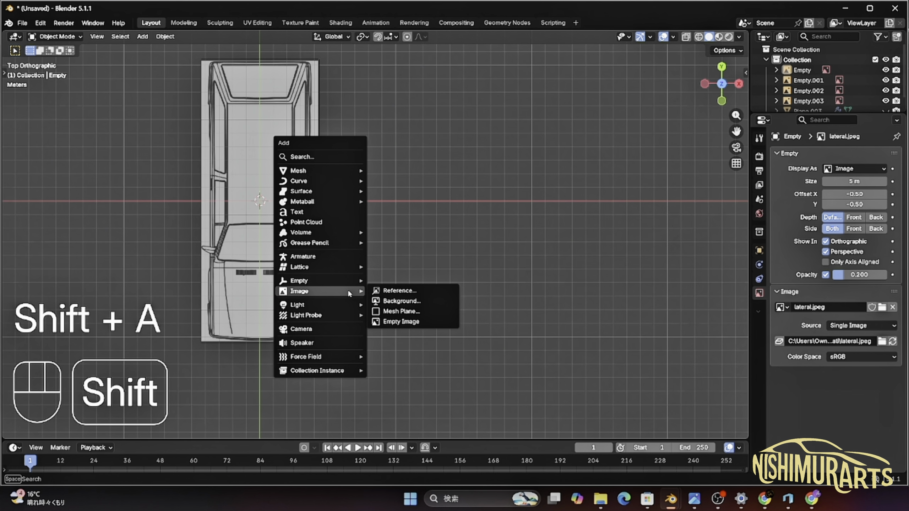
mouse_move(320, 245)
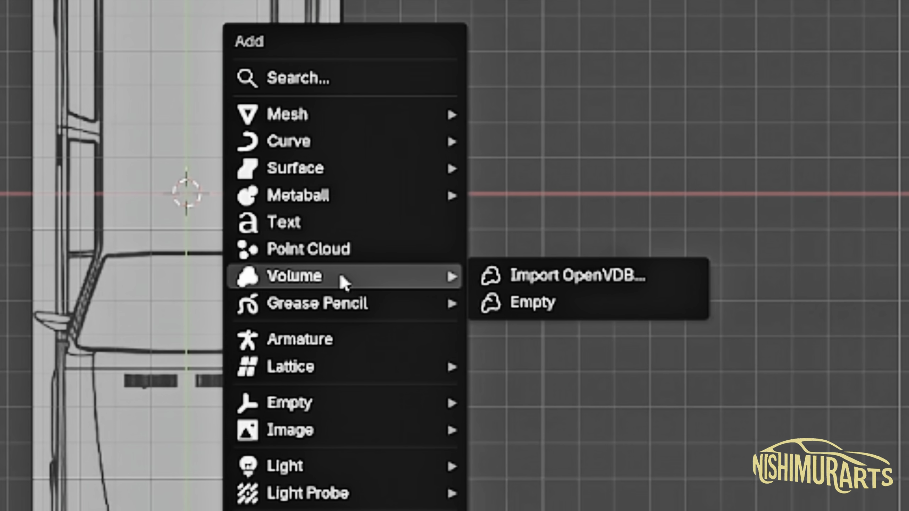
mouse_move(329, 125)
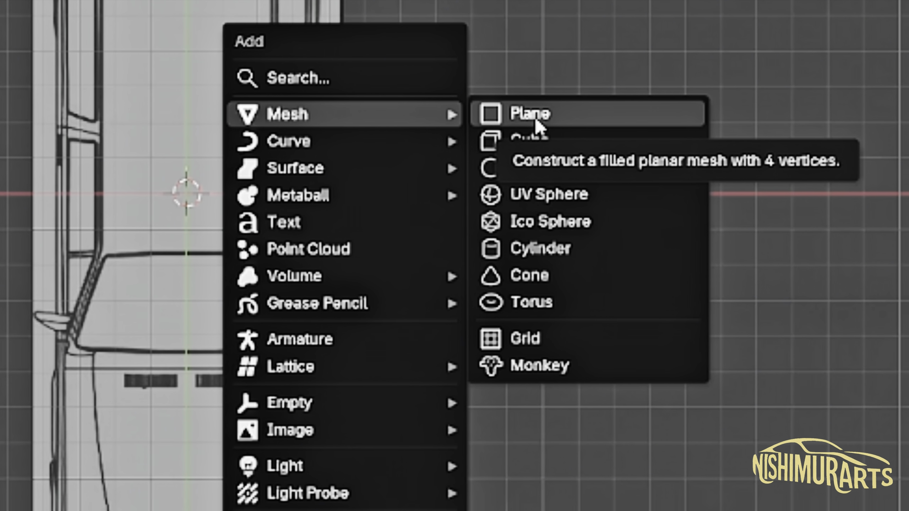
left_click(535, 117)
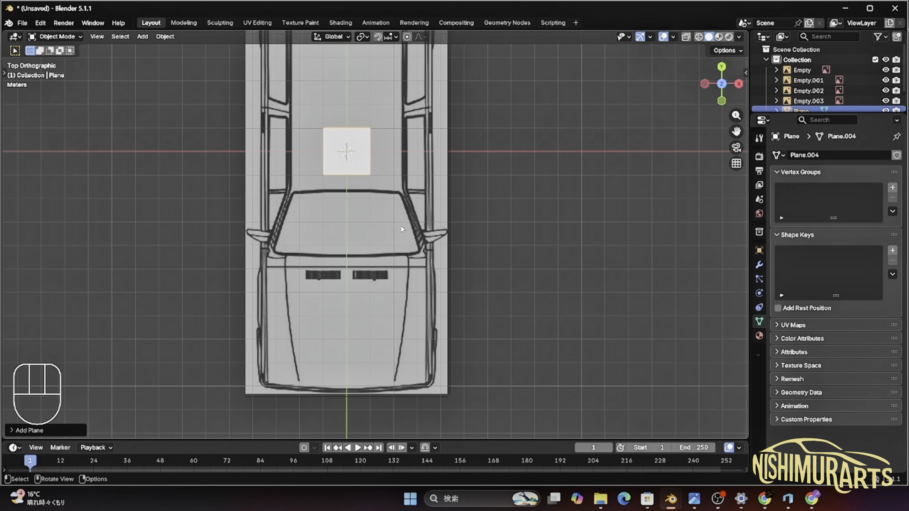
Move the plane about 7.4 m along negative Y onto the hood of the top-view reference.
key("g")
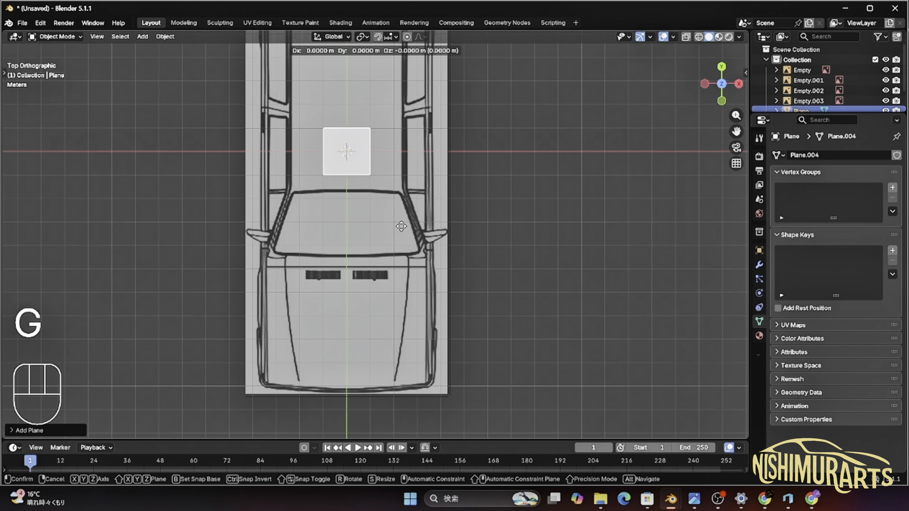
key("y")
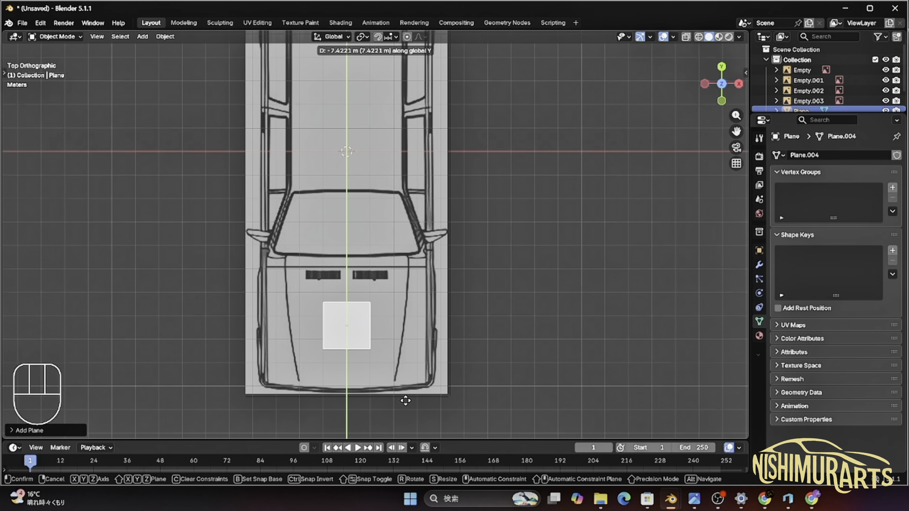
left_click(406, 400)
Cut the plane in Edit Mode with one centred loop cut running lengthwise along the car's centreline.
middle_click_drag(406, 401, 436, 329, "shift")
scroll(428, 265, "up", 2)
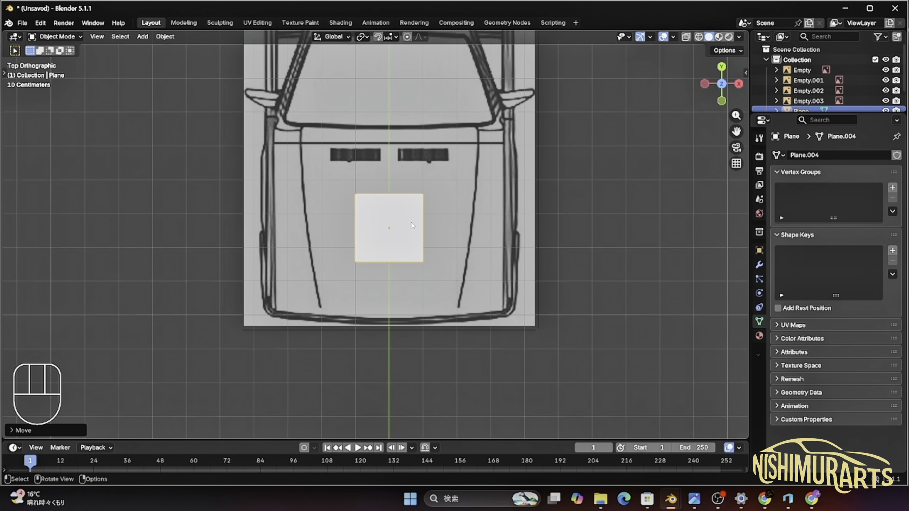
key("Tab")
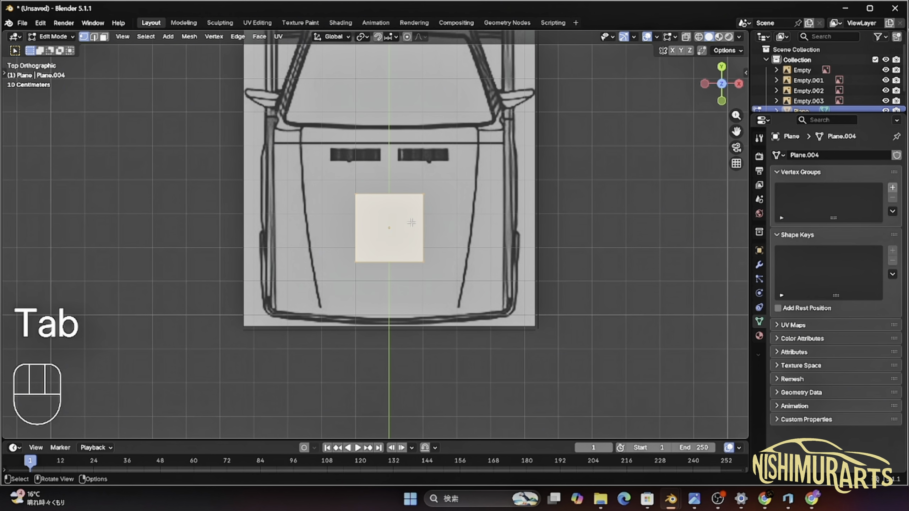
scroll(412, 229, "up", 2)
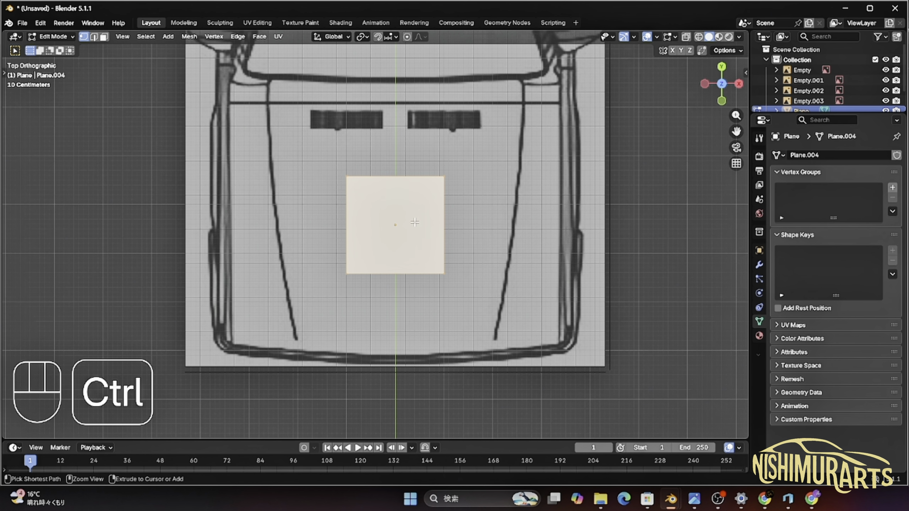
key("ctrl+r")
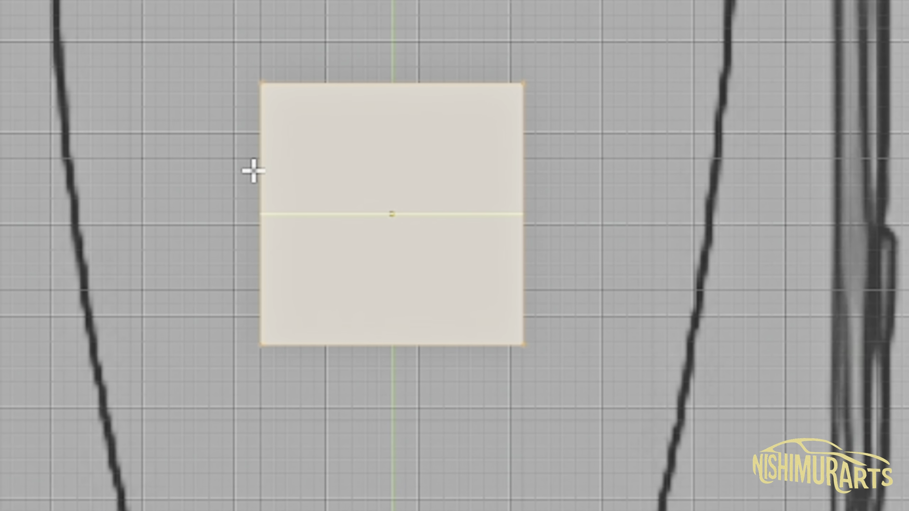
left_click(401, 98)
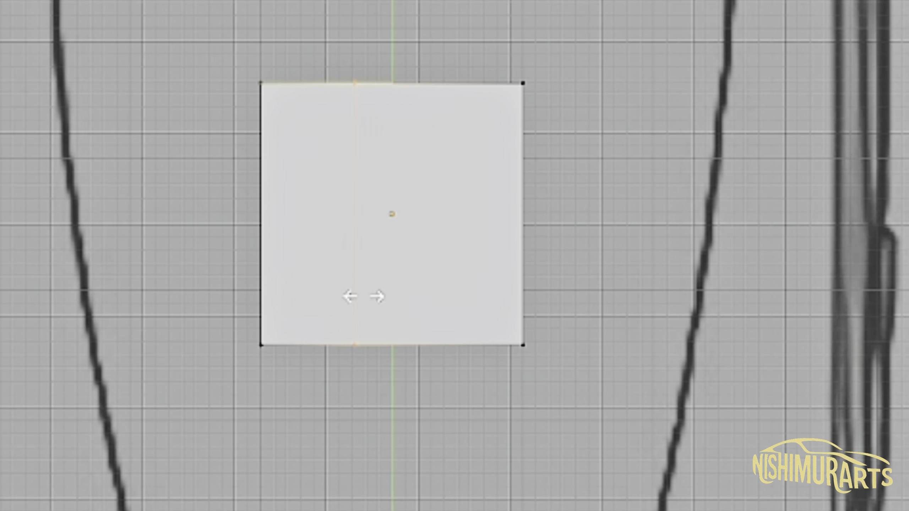
right_click(363, 296)
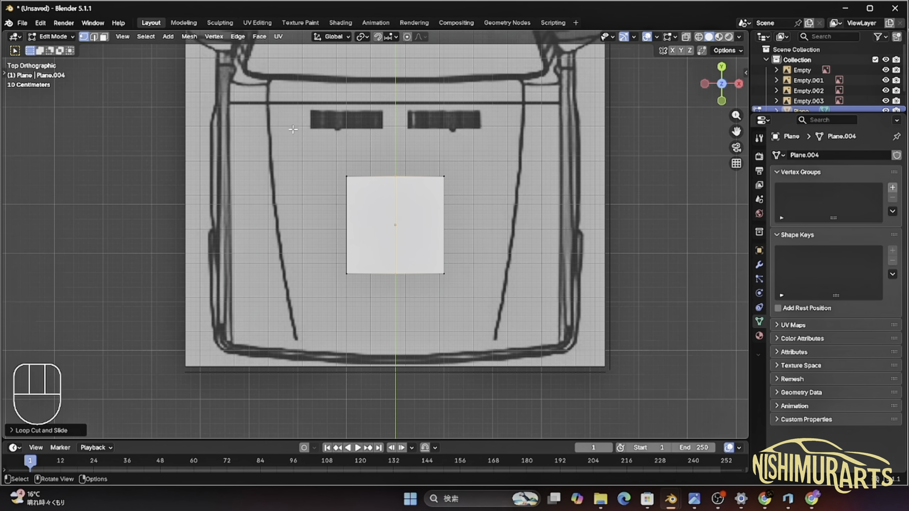
Delete the outer vertices on both sides of the plane, leaving only the centre edge.
left_click_drag(292, 129, 370, 293)
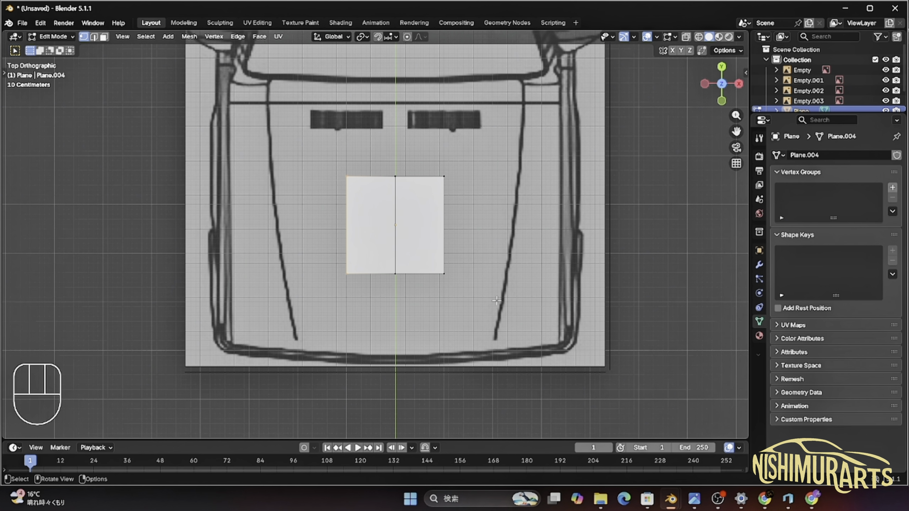
key("shift")
left_click_drag(497, 316, 415, 153, "shift")
key("x")
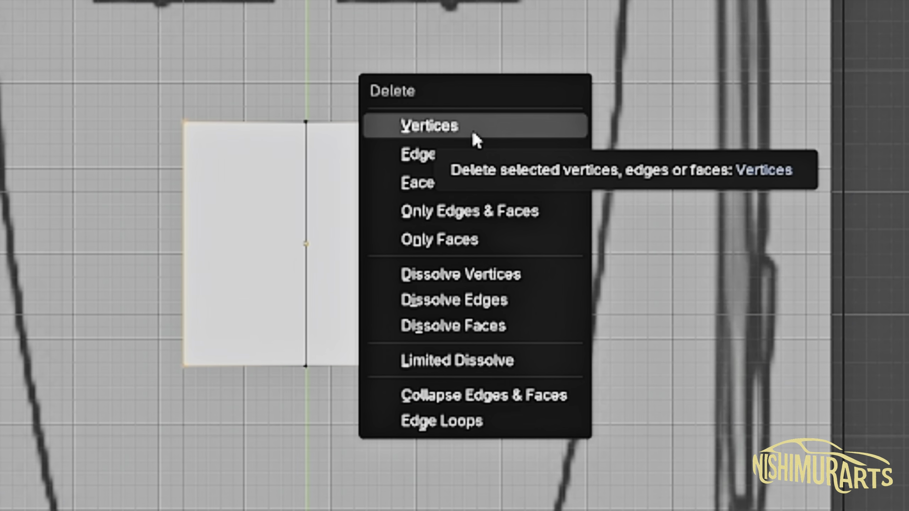
left_click(472, 129)
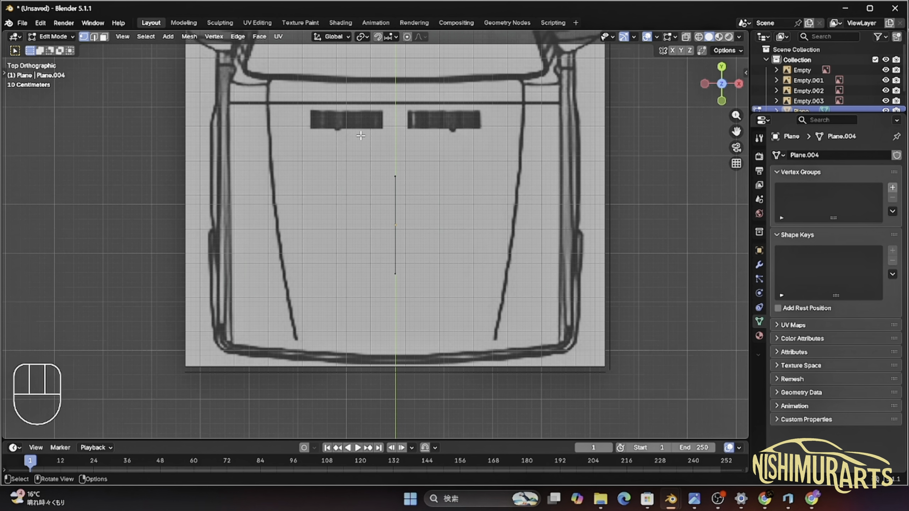
Move the centre edge's rear vertex along Y to the hood's rear line near the windshield.
left_click(396, 179)
key("g")
key("y")
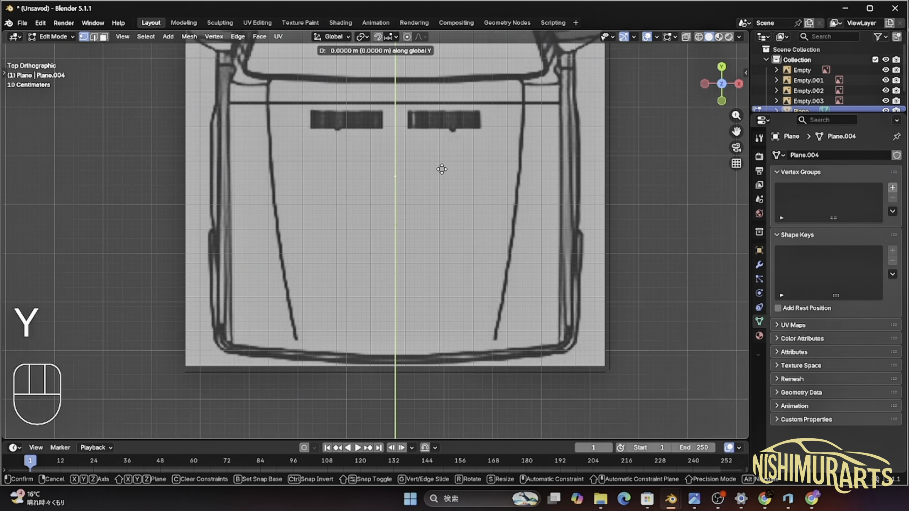
left_click(444, 96)
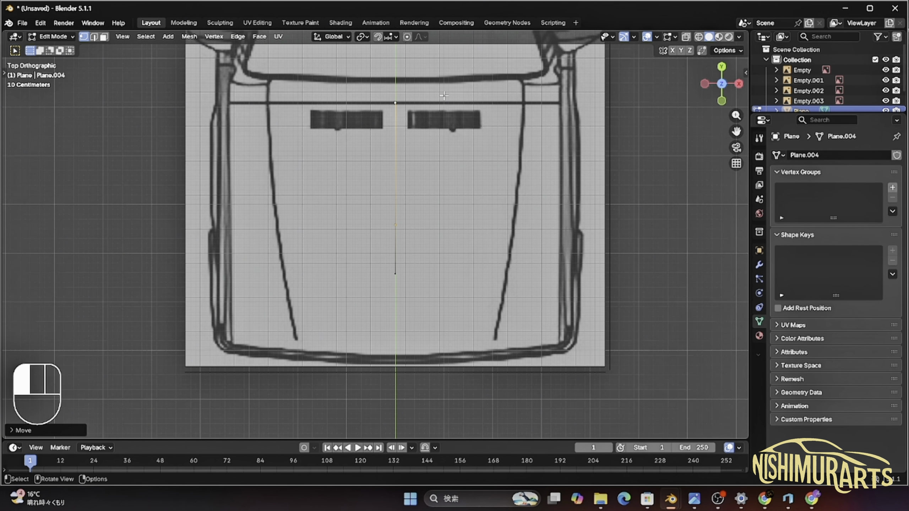
Move the centre edge's front vertex along negative Y to the hood's front line in the top-view reference.
left_click(431, 275)
middle_click_drag(432, 274, 429, 222, "shift")
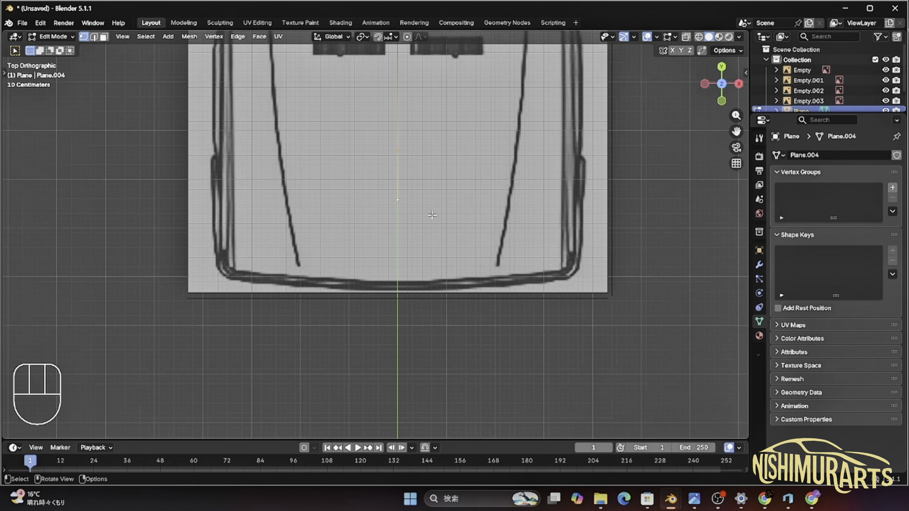
key("g")
key("y")
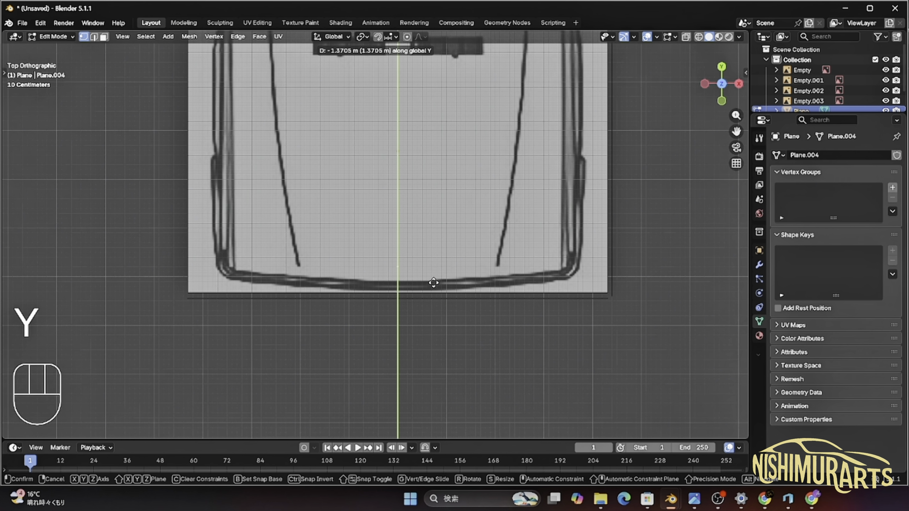
left_click(435, 299)
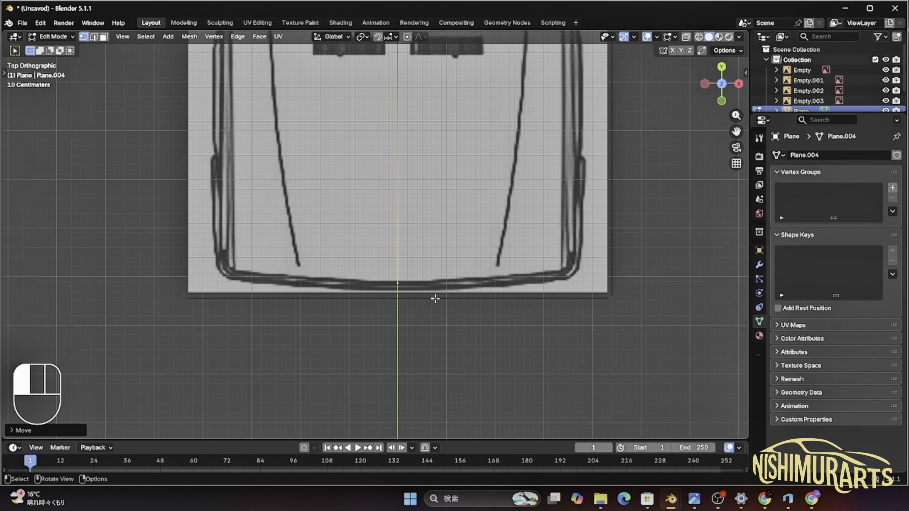
Raise the centre edge's rear vertex along Z to the hood's upper outline near the windshield in the right side view.
scroll(442, 283, "down", 4)
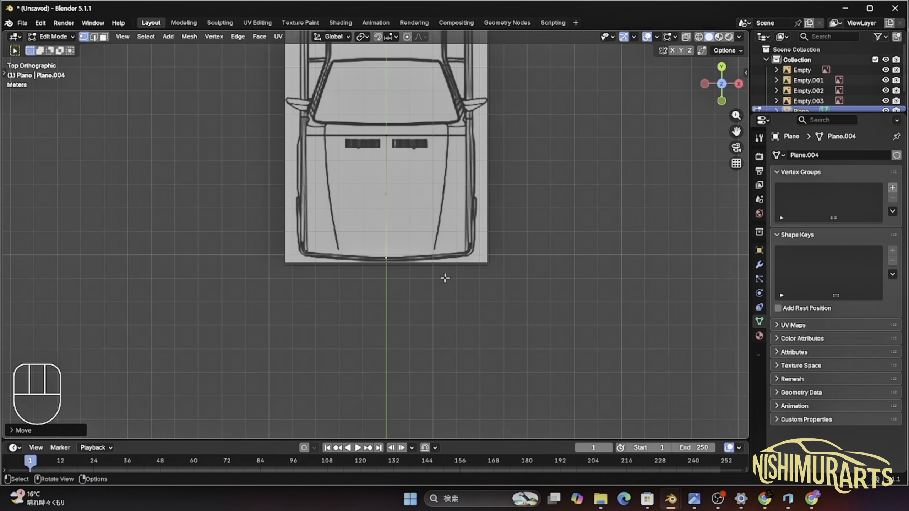
key("KP_3")
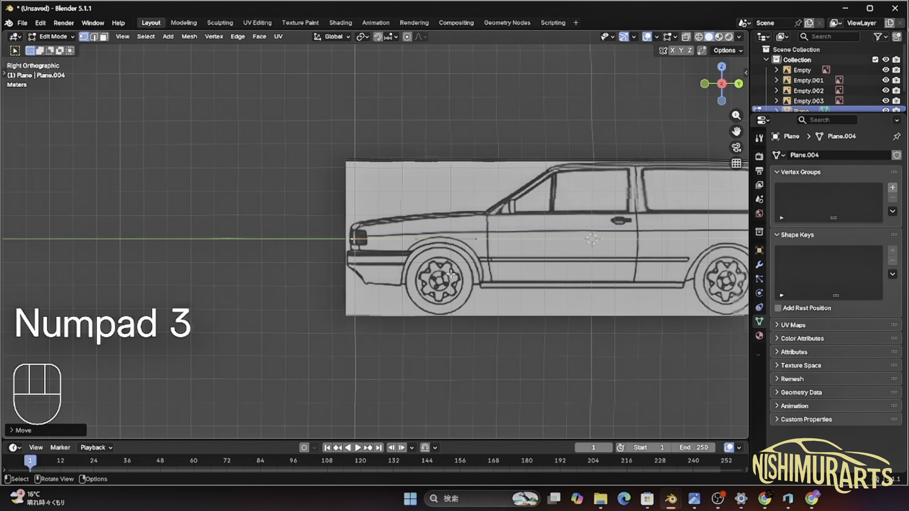
scroll(559, 283, "up", 5)
middle_click_drag(558, 283, 275, 283, "shift")
scroll(423, 234, "down", 2)
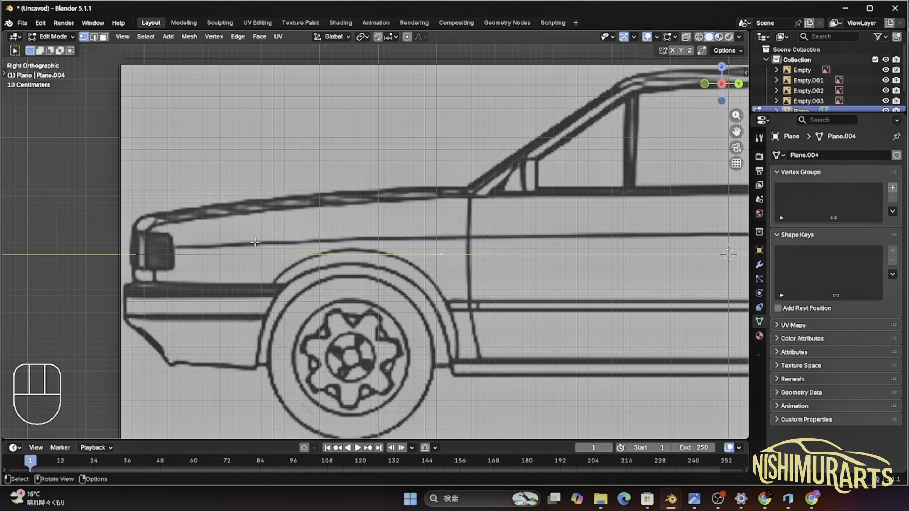
scroll(463, 287, "up", 2)
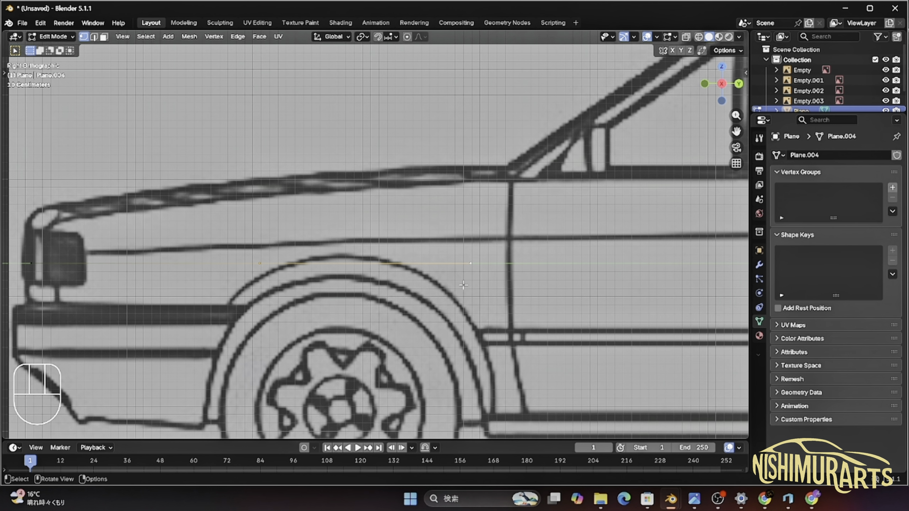
key("g")
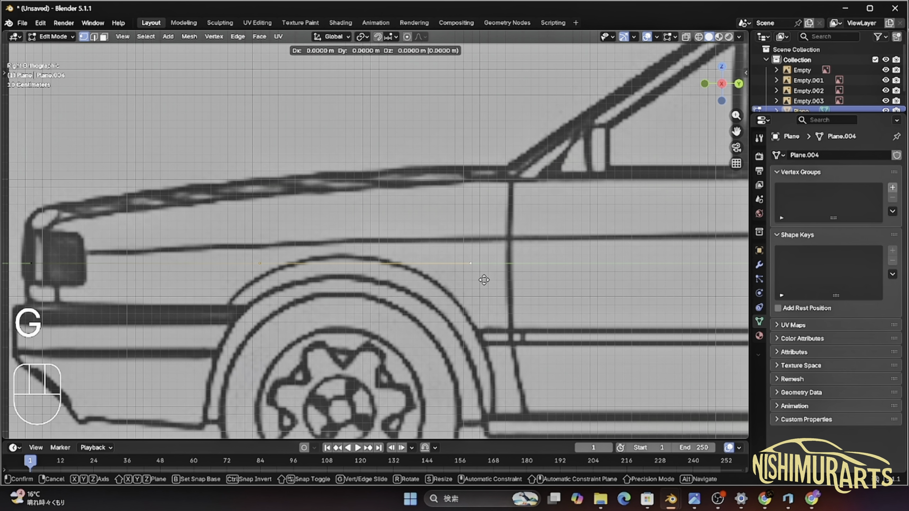
key("z")
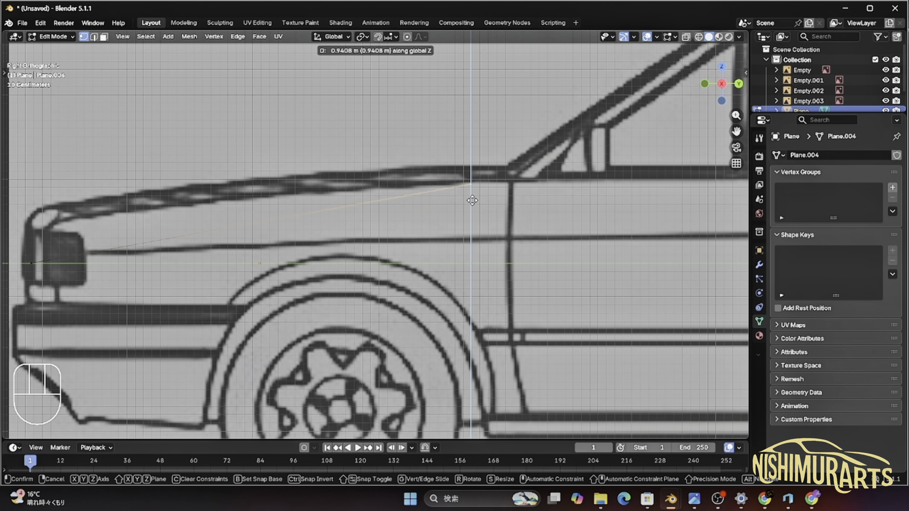
left_click(468, 184)
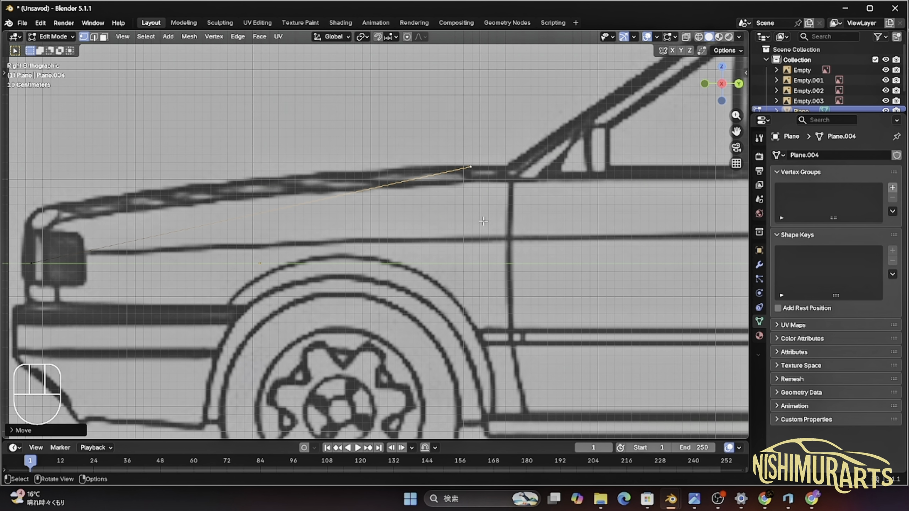
Raise the centre edge's front vertex about 0.42 m along Z to the hood's front lip above the headlight.
middle_click_drag(484, 221, 482, 237, "shift")
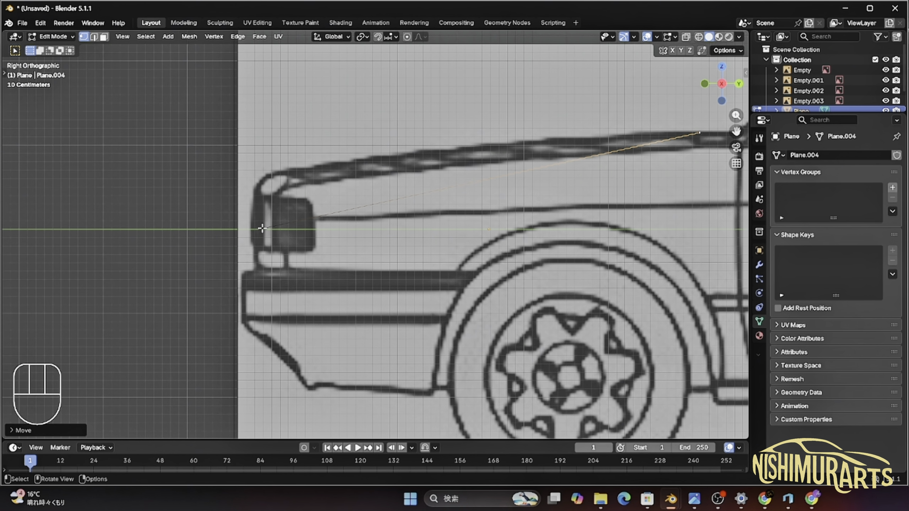
left_click(262, 228)
scroll(291, 262, "up", 1)
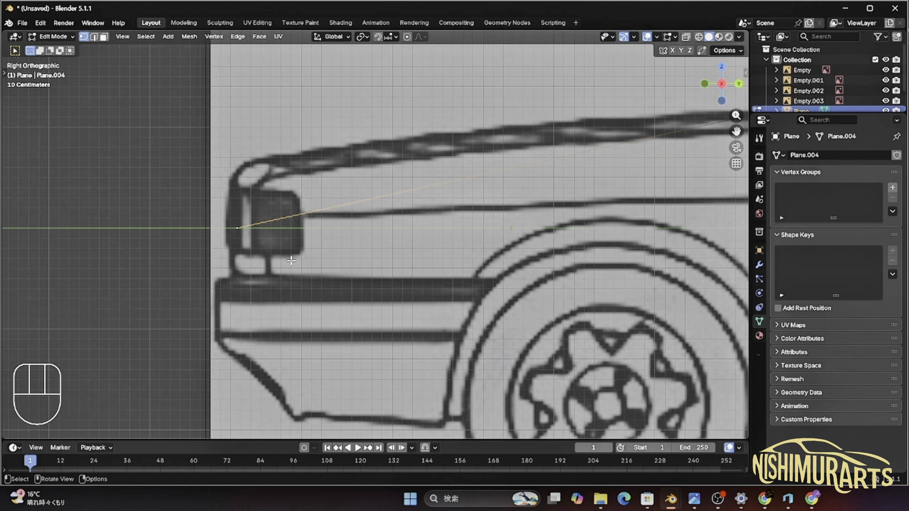
key("g")
key("z")
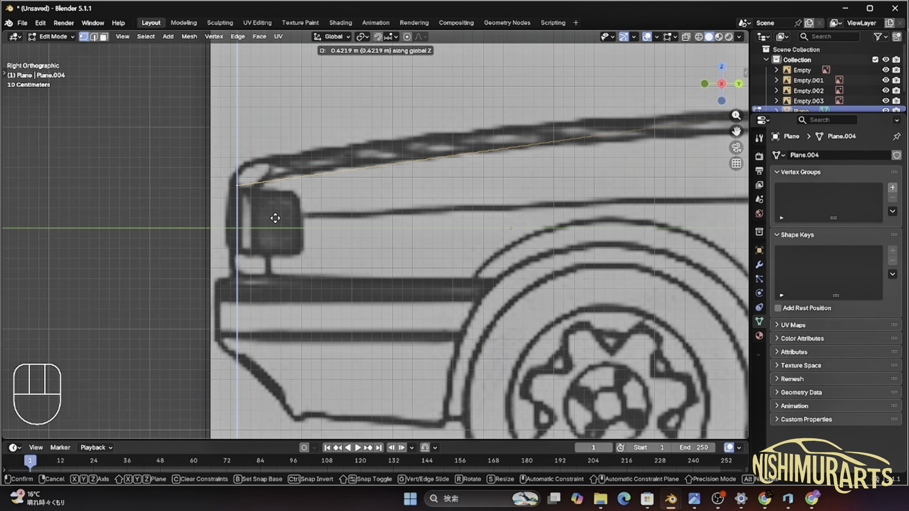
left_click(275, 218)
Examine the Parati photo in the browser and compare the hood's shape with the side-view blueprint in Blender.
key("alt+Tab")
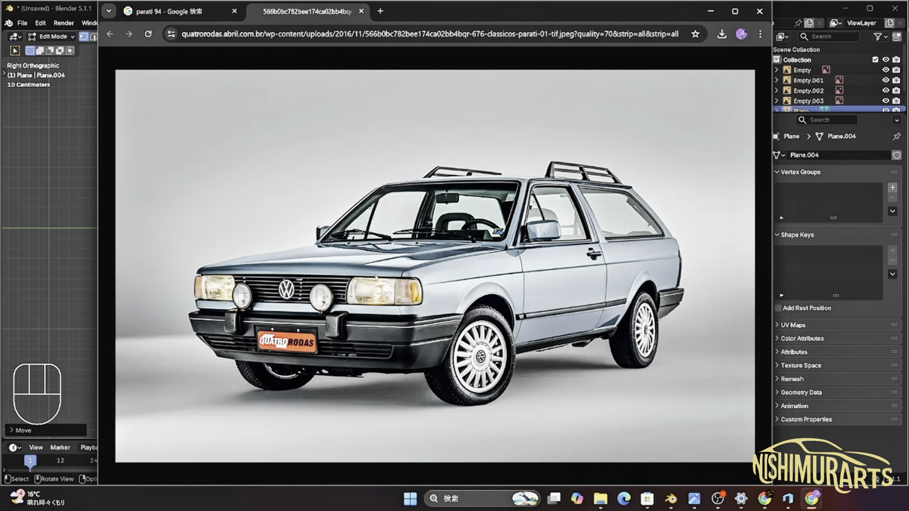
left_click(66, 280)
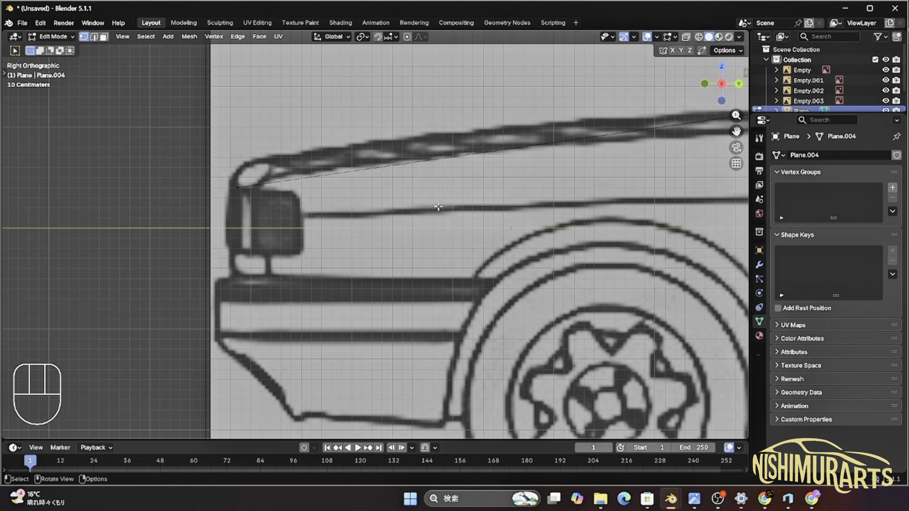
scroll(514, 260, "down", 2)
middle_click_drag(589, 246, 514, 245, "shift")
scroll(514, 245, "up", 3)
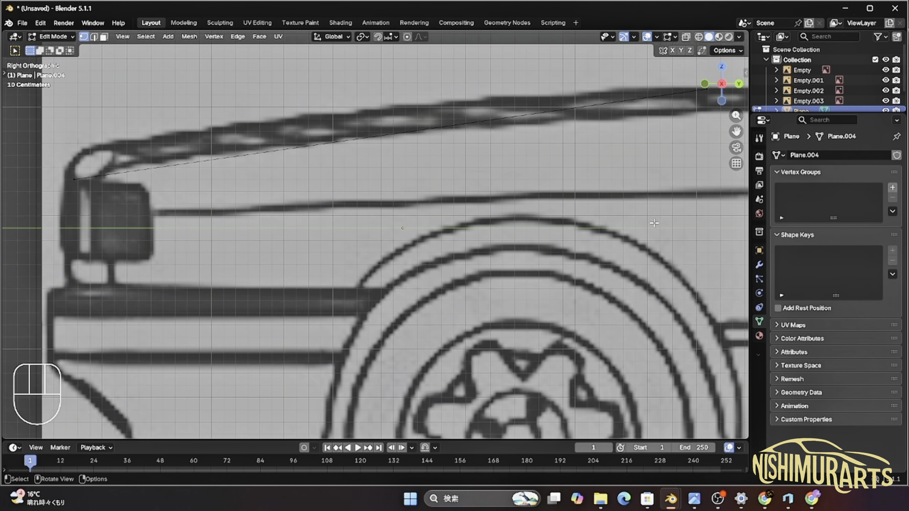
middle_click_drag(625, 203, 507, 244, "shift")
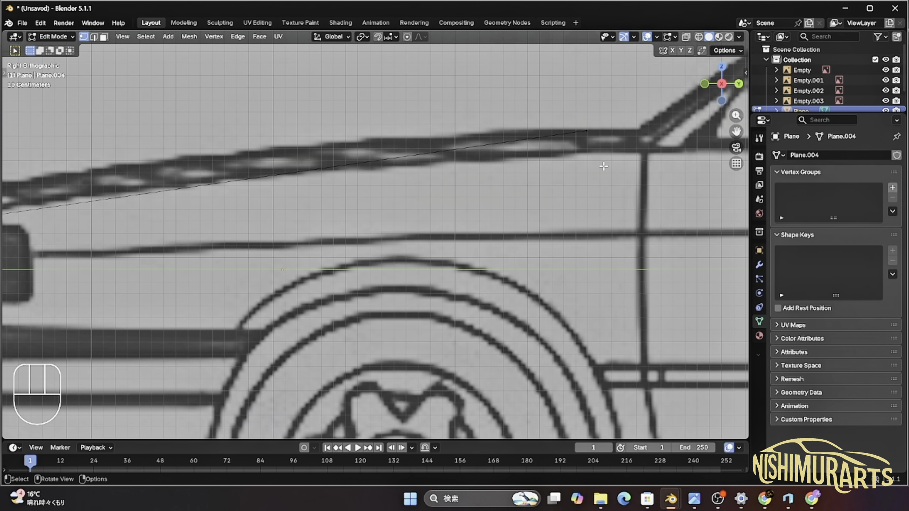
scroll(594, 157, "down", 3)
middle_click_drag(479, 202, 501, 205, "shift")
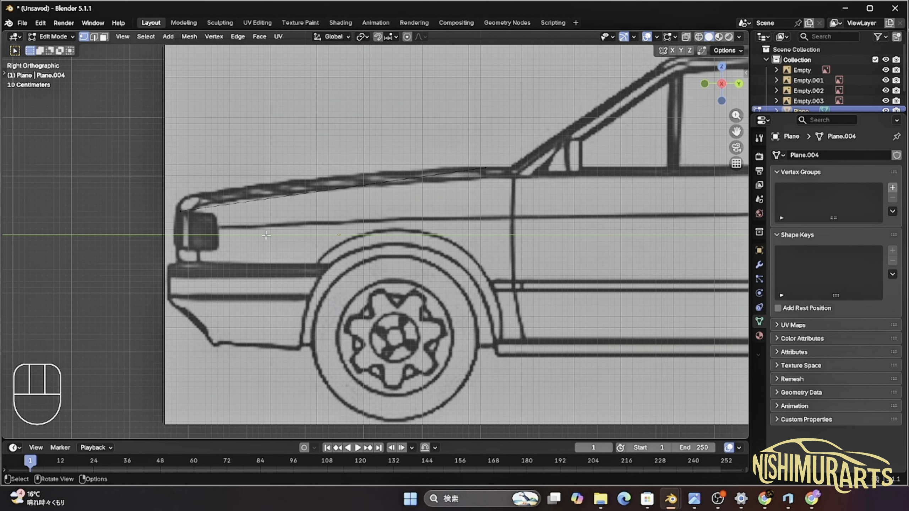
Inspect the hood edge against the blueprint planes in perspective, reselecting the plane and returning to Edit Mode in the right side view.
key("Tab")
left_click(327, 234)
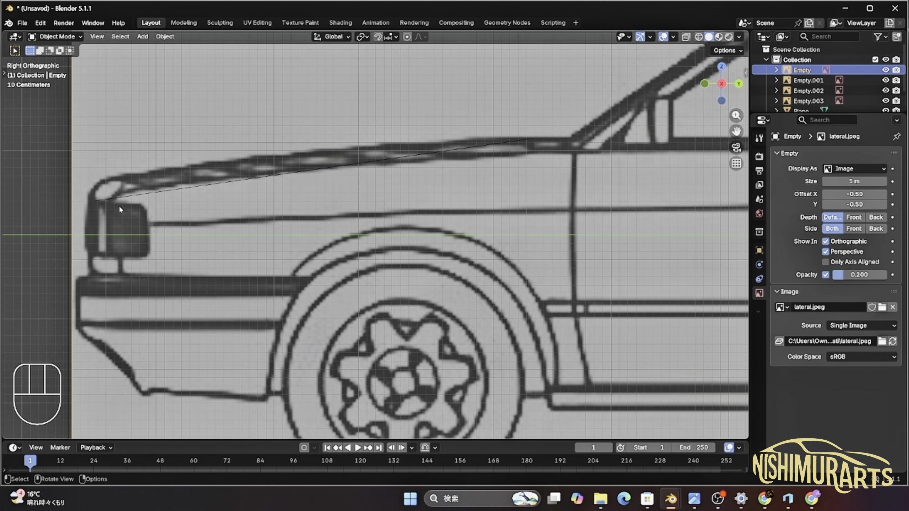
scroll(525, 181, "up", 1)
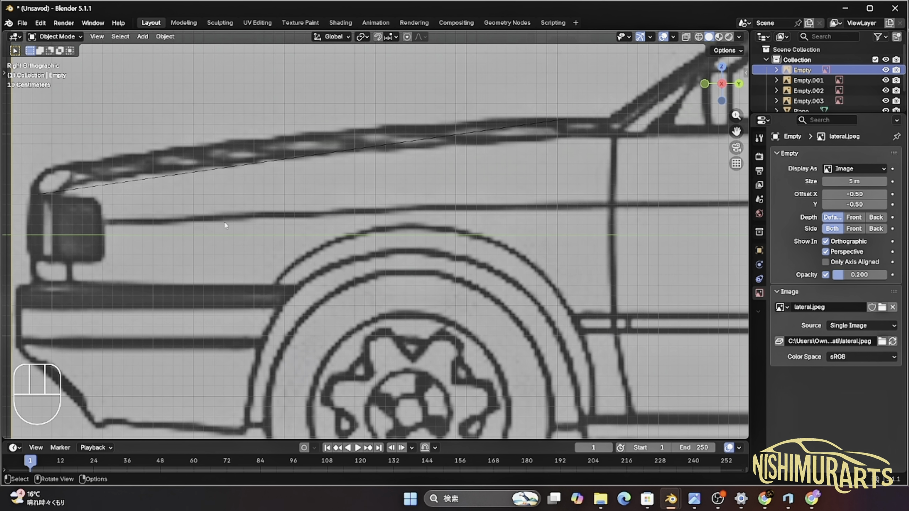
middle_click_drag(226, 225, 478, 272, "shift")
left_click(254, 211)
left_click(478, 273)
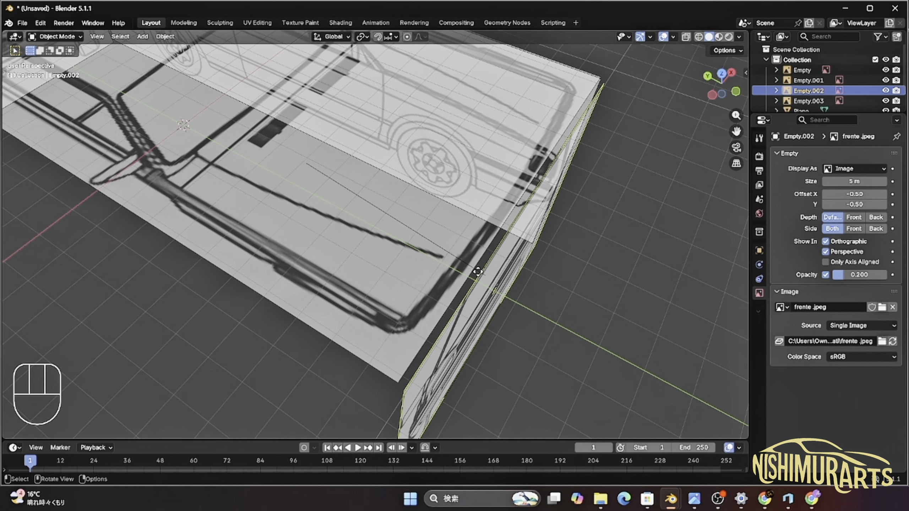
left_click(478, 273)
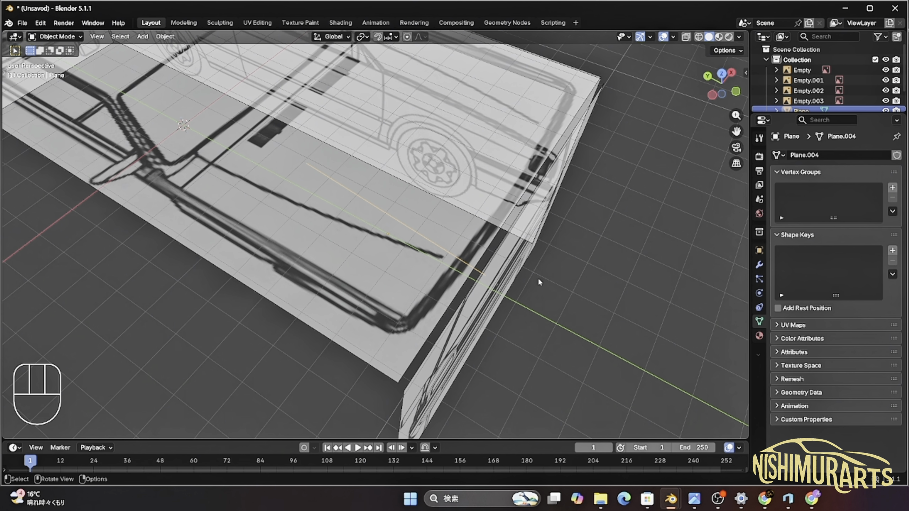
key("Tab")
middle_click_drag(538, 278, 591, 251)
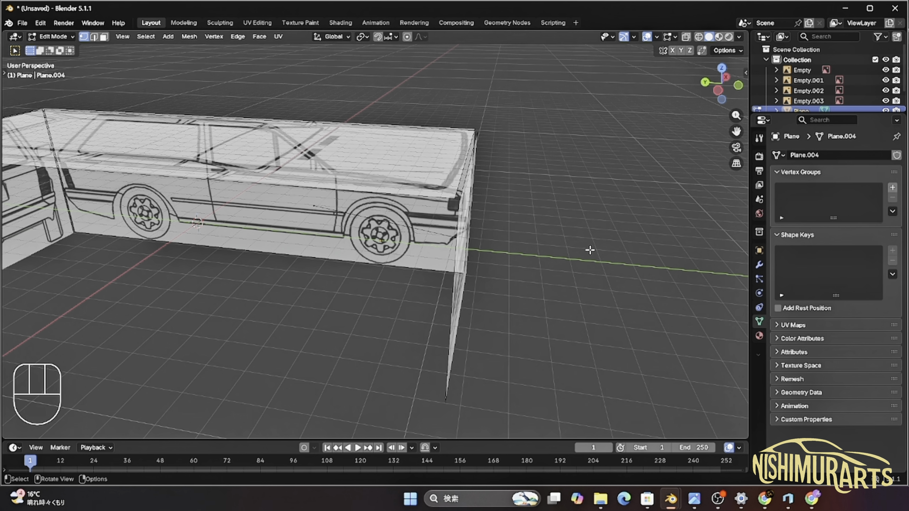
key("KP_3")
scroll(209, 231, "up", 6)
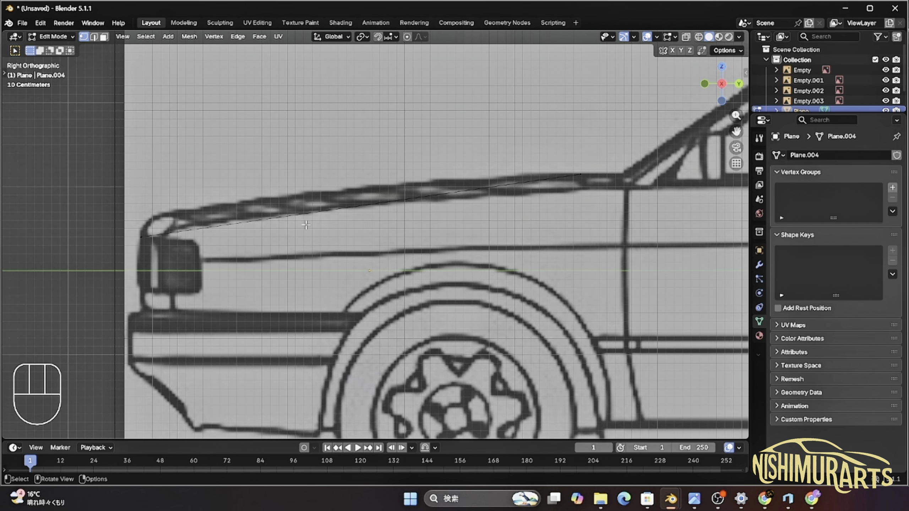
Cut the hood edge with one loop cut and move the new vertex about 2.5 m forward onto the nose's rounded corner.
key("ctrl+r")
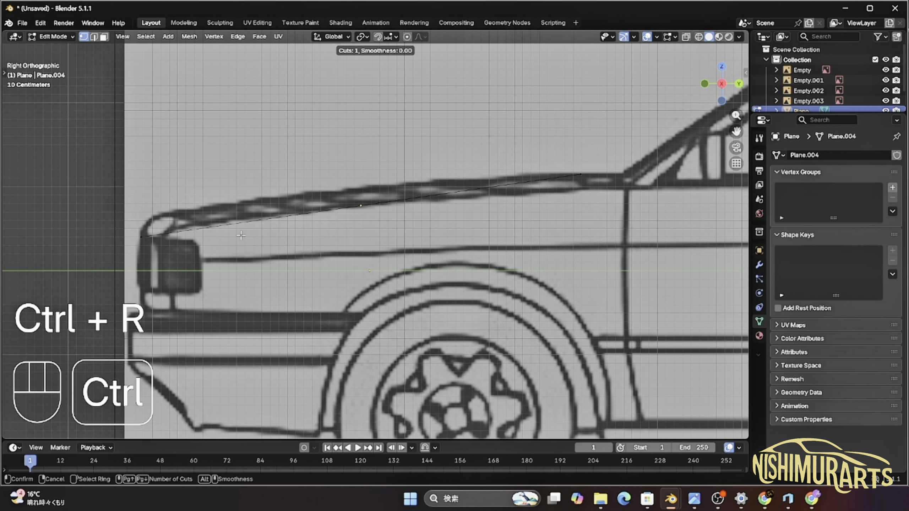
left_click(339, 212)
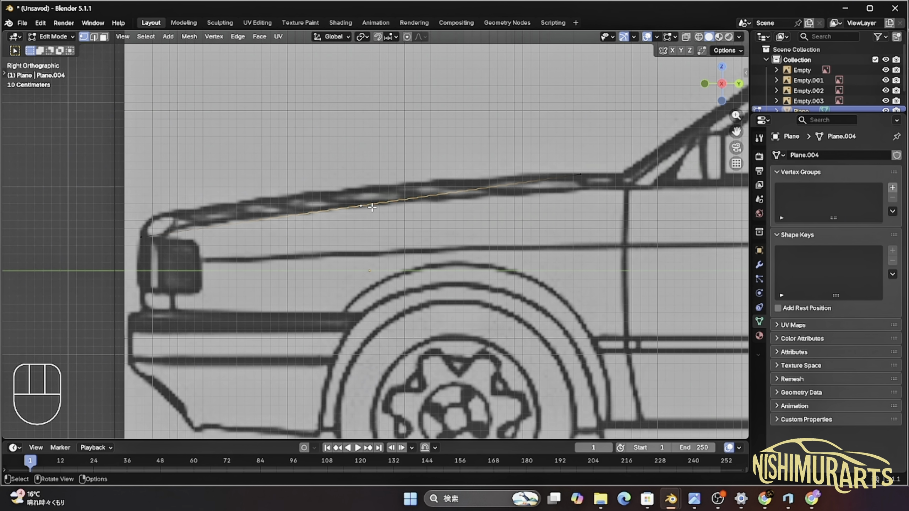
key("g")
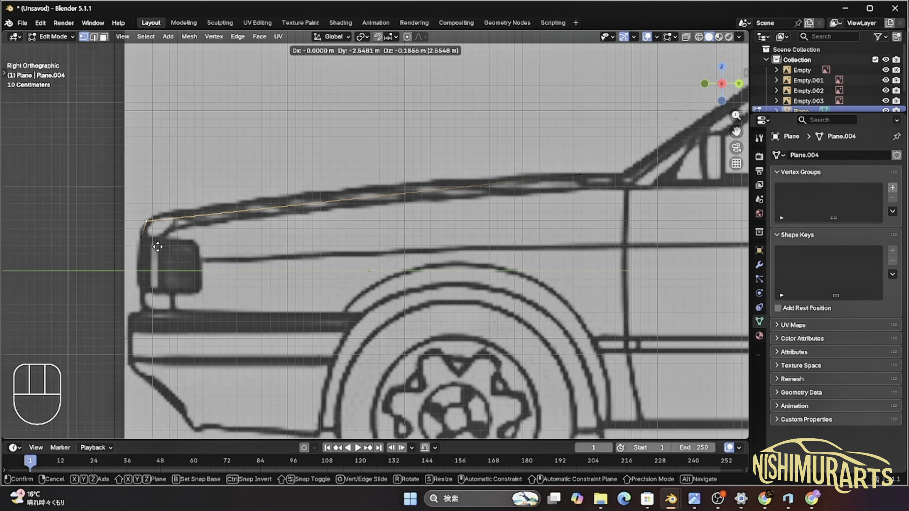
left_click(157, 250)
Loop cut the long hood segment once and move the new vertex about 2.47 m forward and 0.21 m down, just behind the corner.
key("ctrl+r")
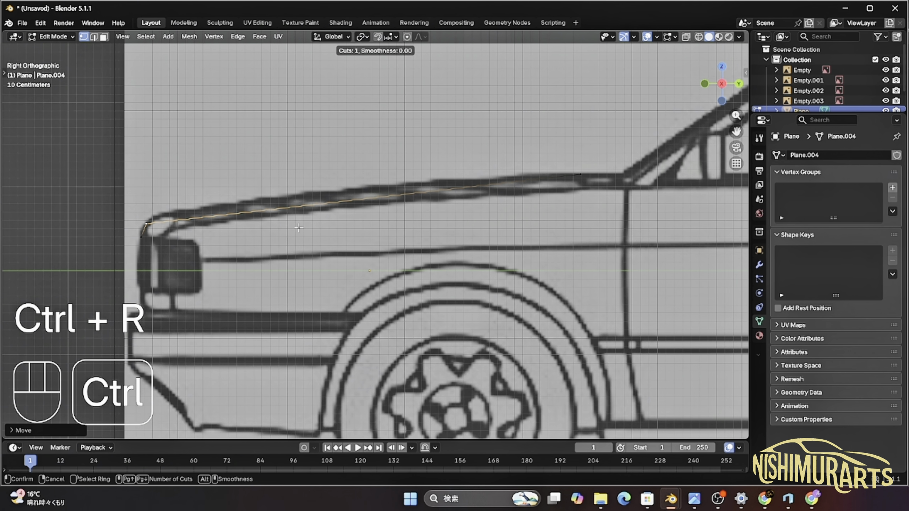
left_click(320, 200)
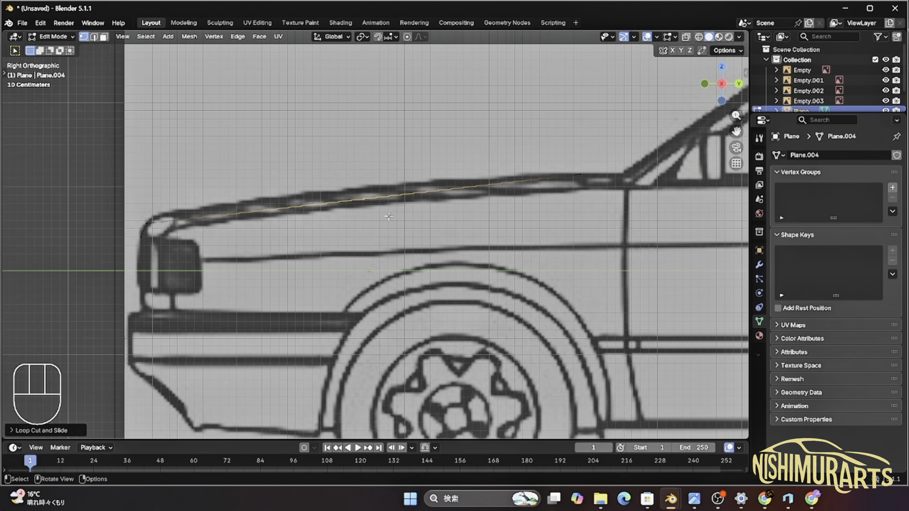
key("g")
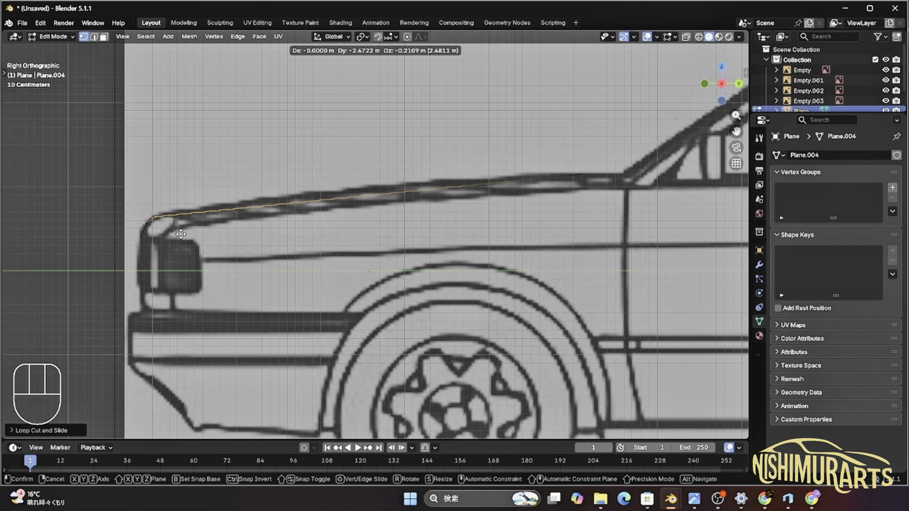
left_click(181, 234)
Add a third vertex to the long hood segment with a loop cut and place it where the rounded nose meets the hood's upper outline.
key("ctrl+r")
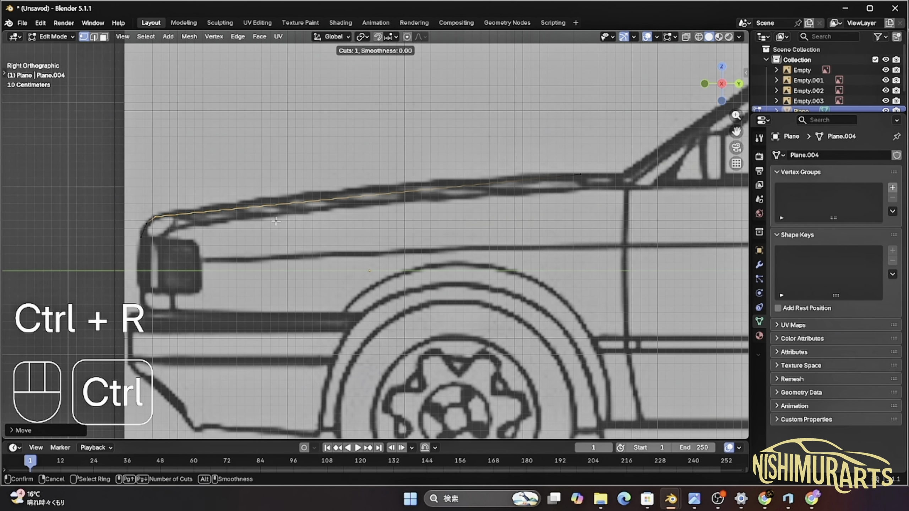
left_click(289, 201)
key("g")
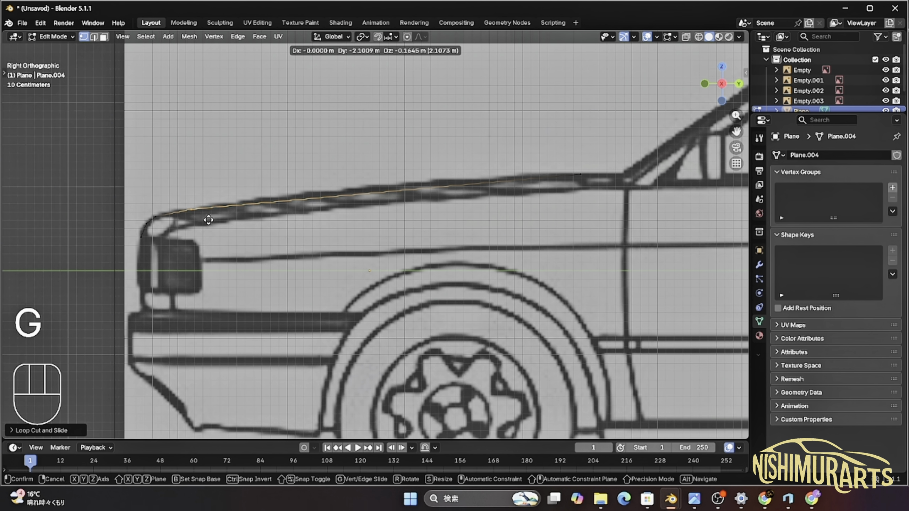
left_click(187, 224)
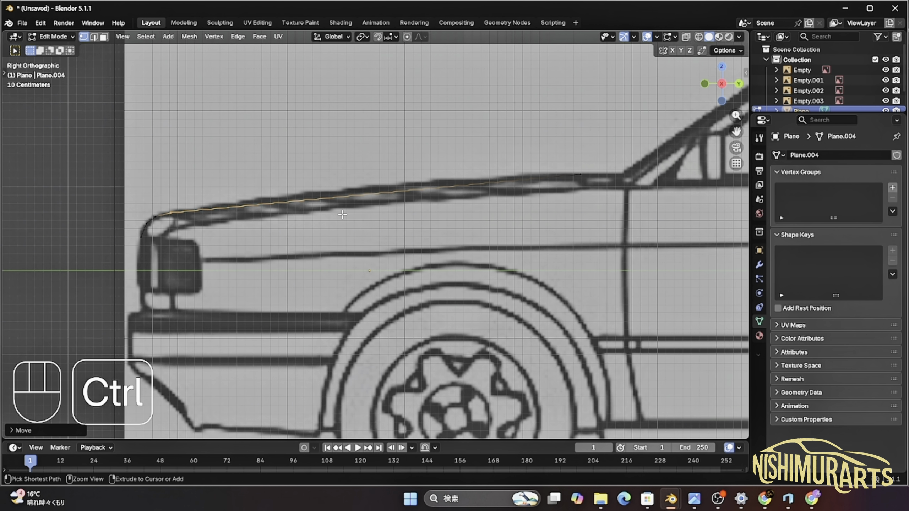
Add a fourth vertex to the remaining long segment with a loop cut and move it forward onto the hood's upper outline behind the headlight.
key("ctrl+r")
left_click(412, 200)
key("g")
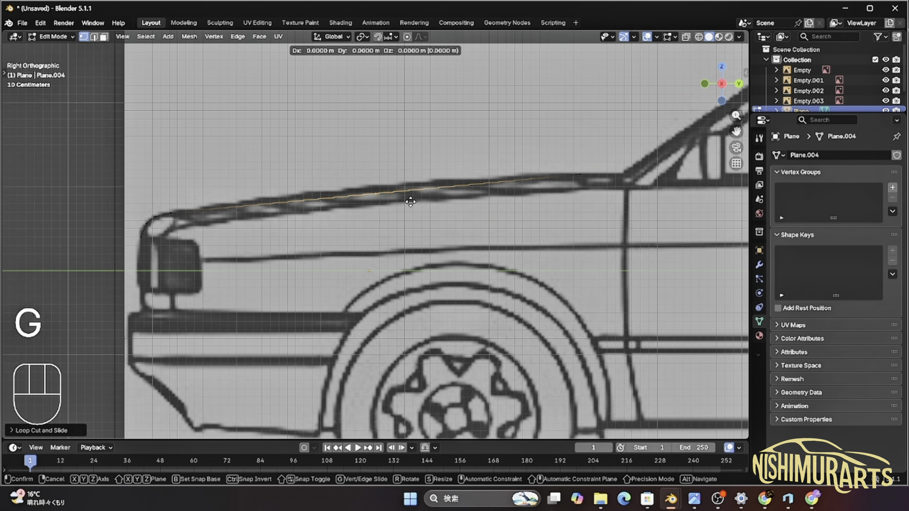
left_click(262, 212)
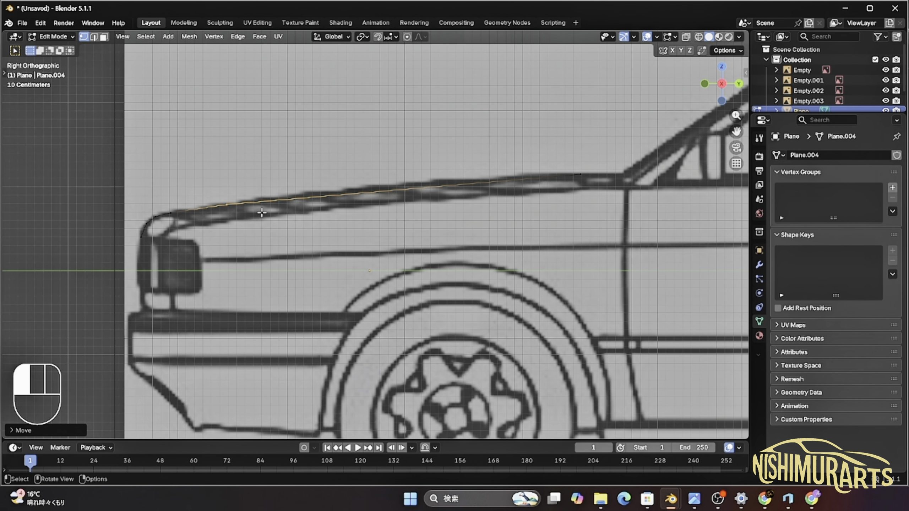
Loop cut the long hood segment once more and move the new vertex about 0.45 m forward and 0.02 m up onto the outline.
key("ctrl+r")
left_click(444, 231)
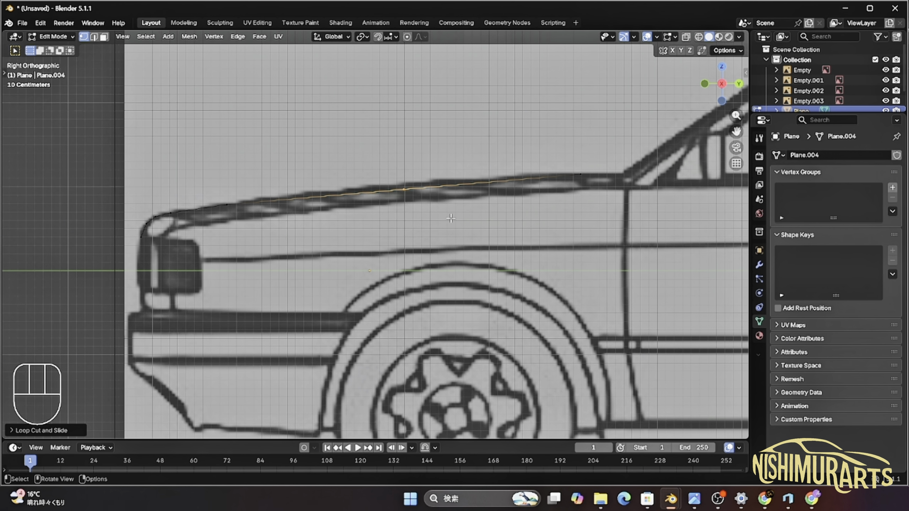
key("g")
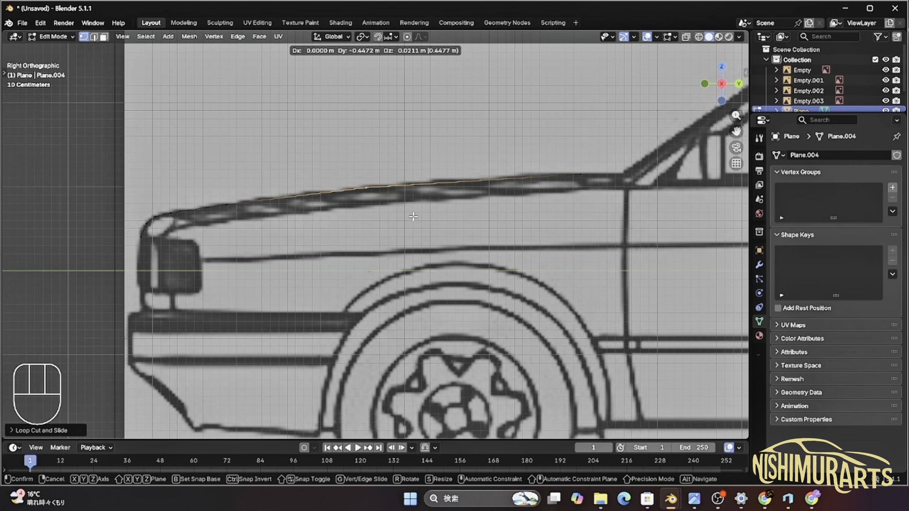
left_click(414, 216)
Add a vertex to the rearmost hood segment with a loop cut and place it on the hood's upper outline.
key("ctrl+r")
left_click(475, 185)
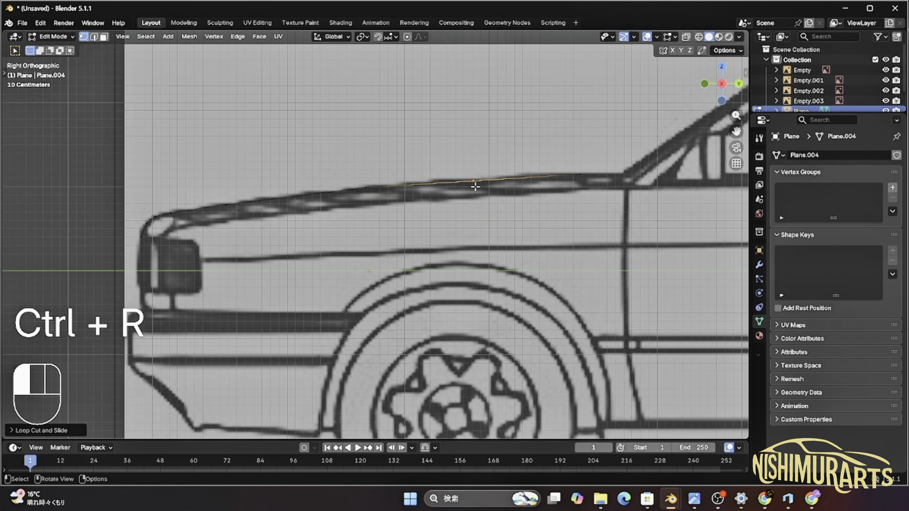
key("g")
left_click(497, 204)
Extrude the whole hood centreline about 2.62 m along X in the top view, reaching the rear end of the hood crease line.
key("KP_7")
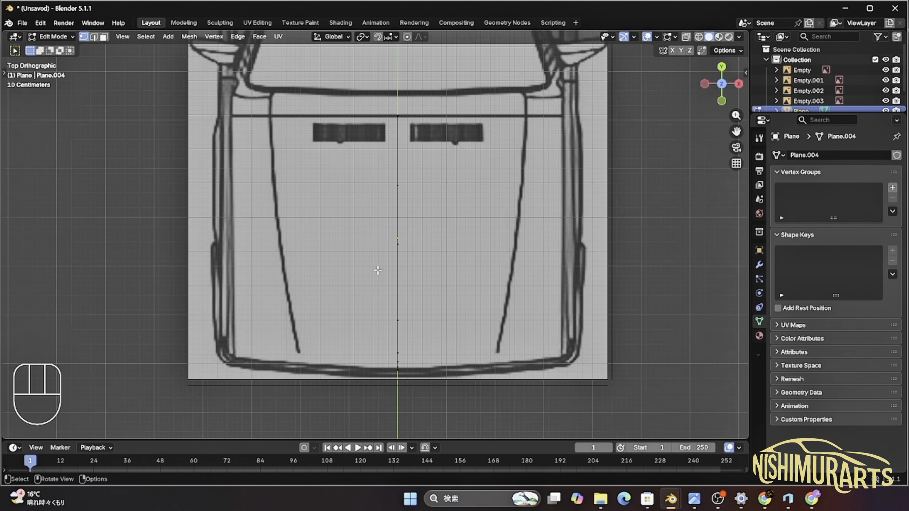
key("a")
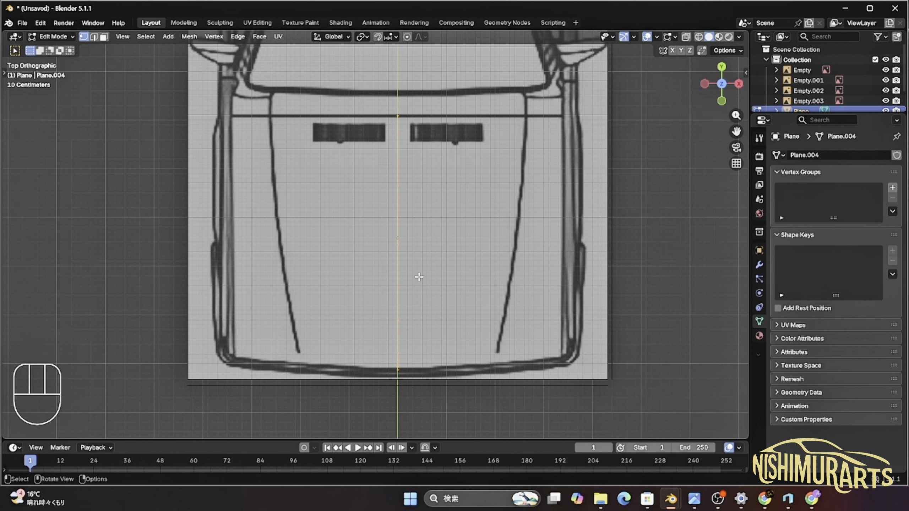
key("e")
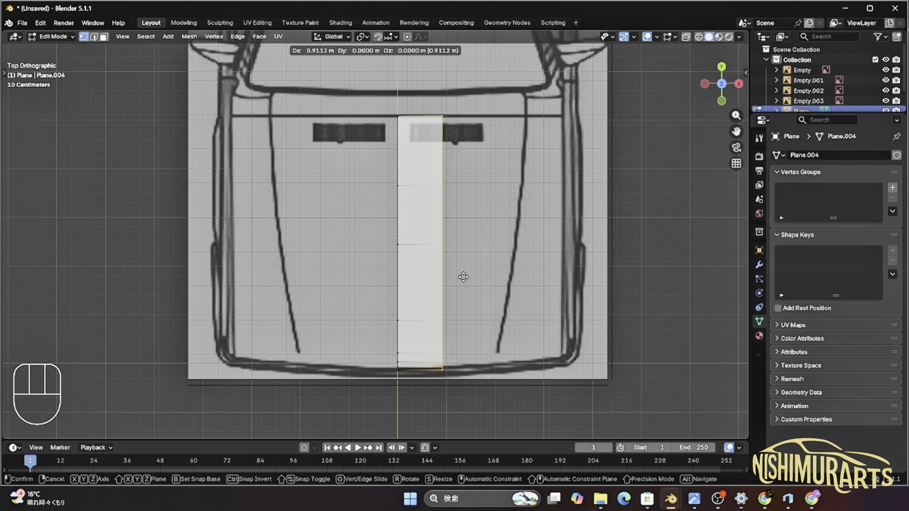
key("x")
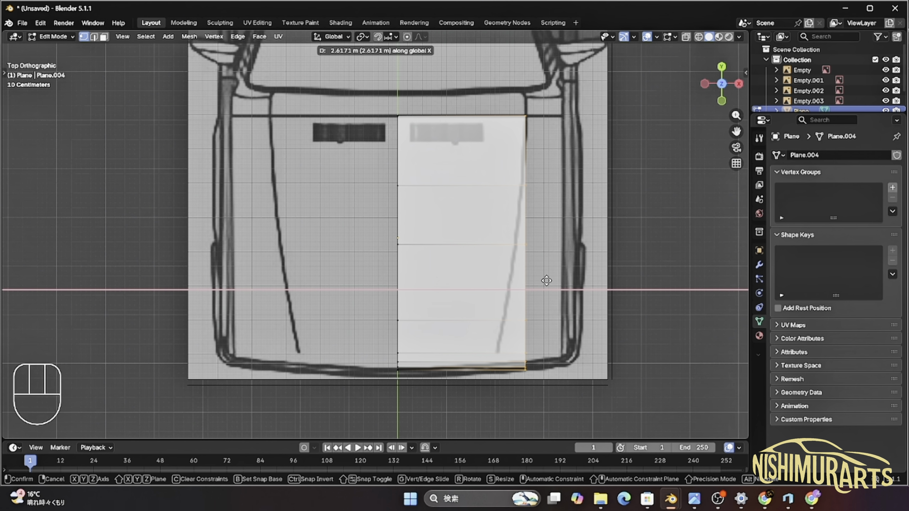
left_click(544, 280)
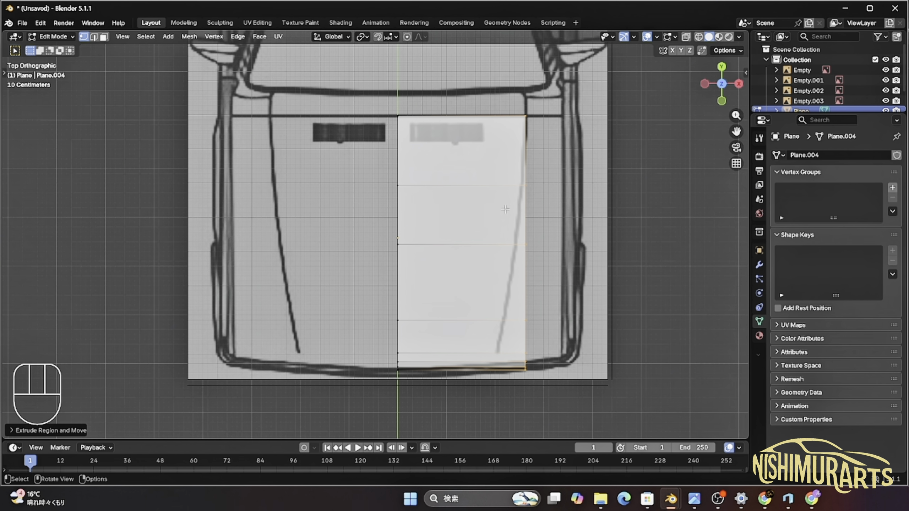
Move the second and third outer vertices from the rear inward along X onto the crease line, the third by about 0.2 m.
scroll(611, 206, "up", 2)
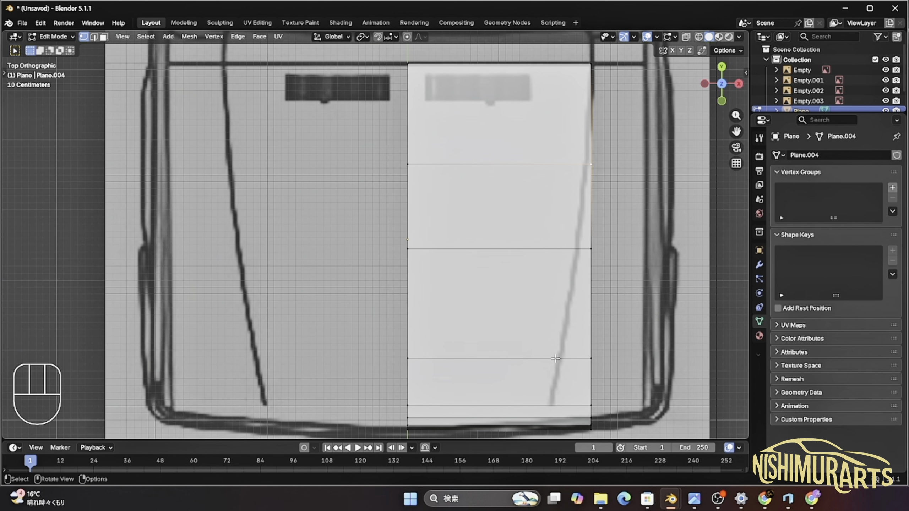
key("g")
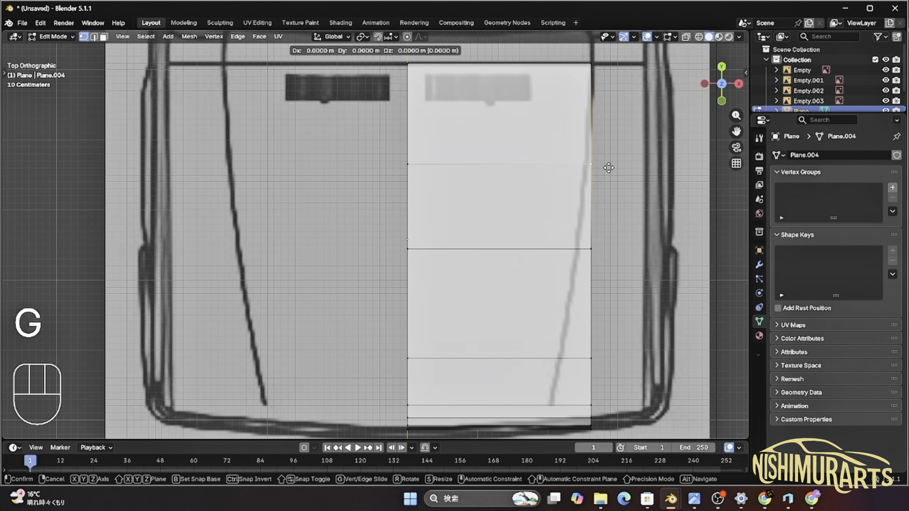
key("x")
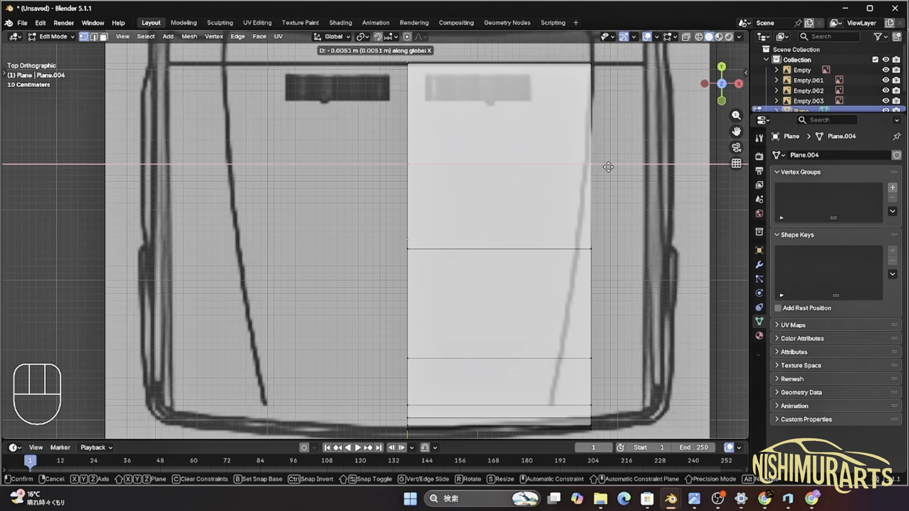
left_click(606, 167)
left_click(609, 248)
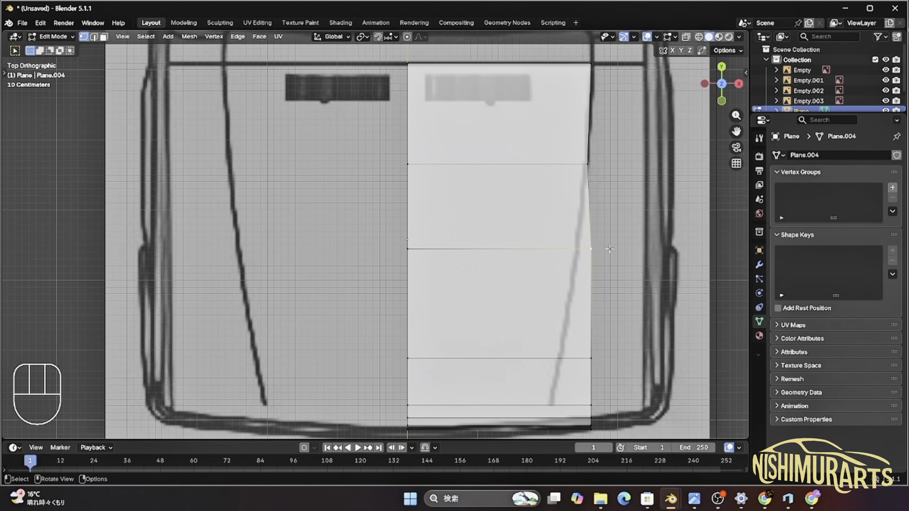
key("g")
key("x")
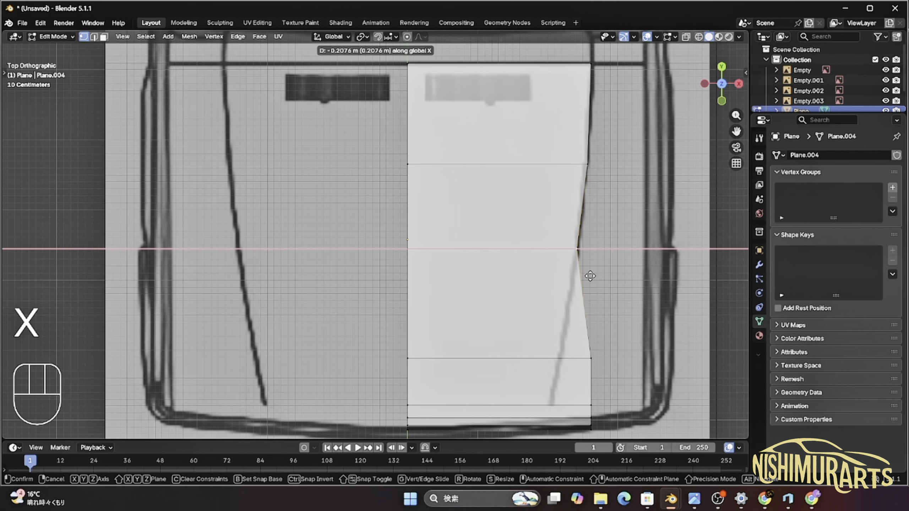
left_click(592, 276)
Move the fourth outer vertex from the rear about 0.4 m inward along X onto the hood crease line.
middle_click_drag(591, 276, 578, 295, "shift")
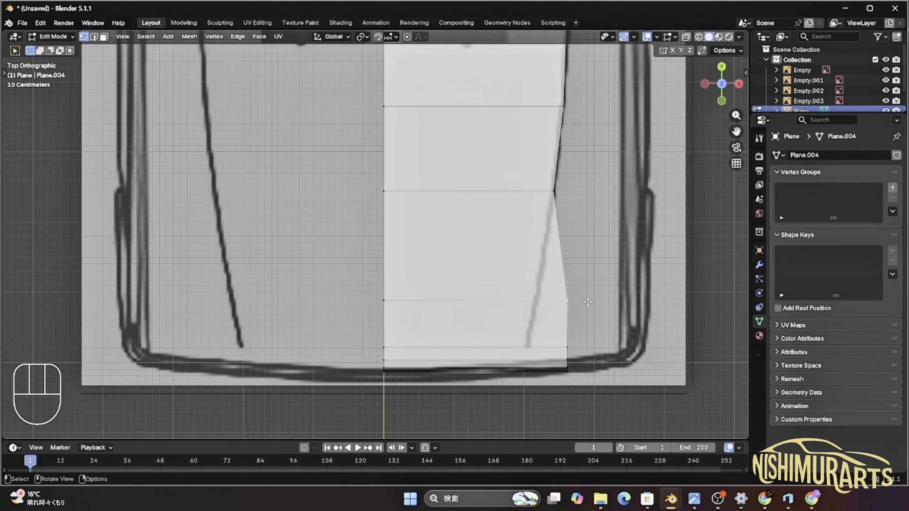
key("g")
key("x")
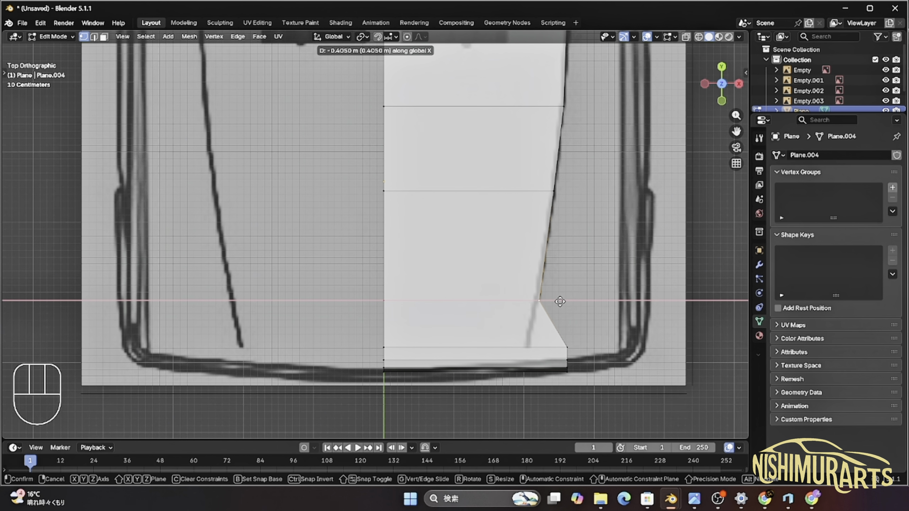
left_click(559, 301)
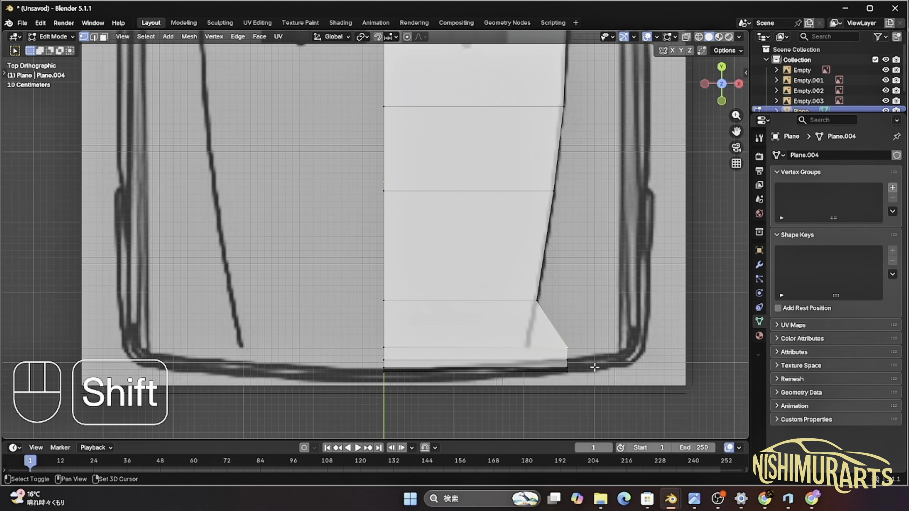
Select the remaining front outer vertices together and move them about 0.57 m inward along X to the crease line's front end.
middle_click_drag(595, 367, 593, 368, "shift")
left_click_drag(593, 368, 525, 289)
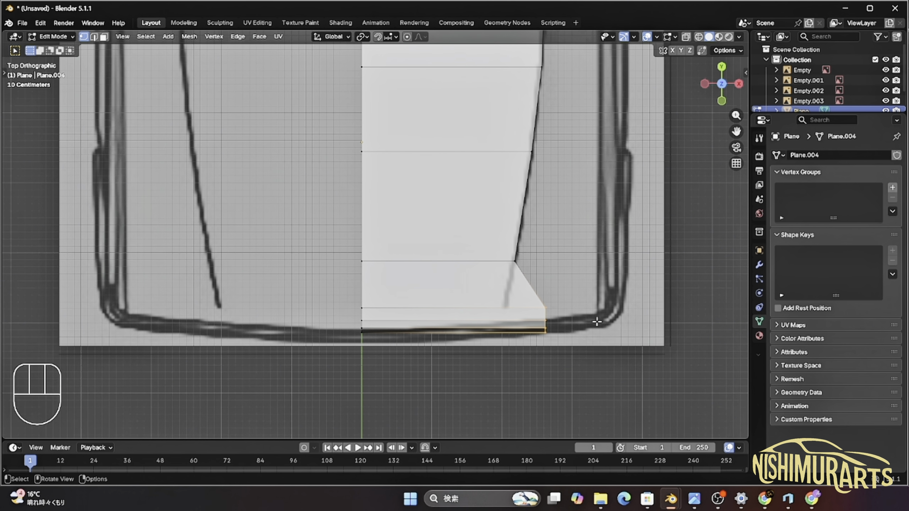
key("g")
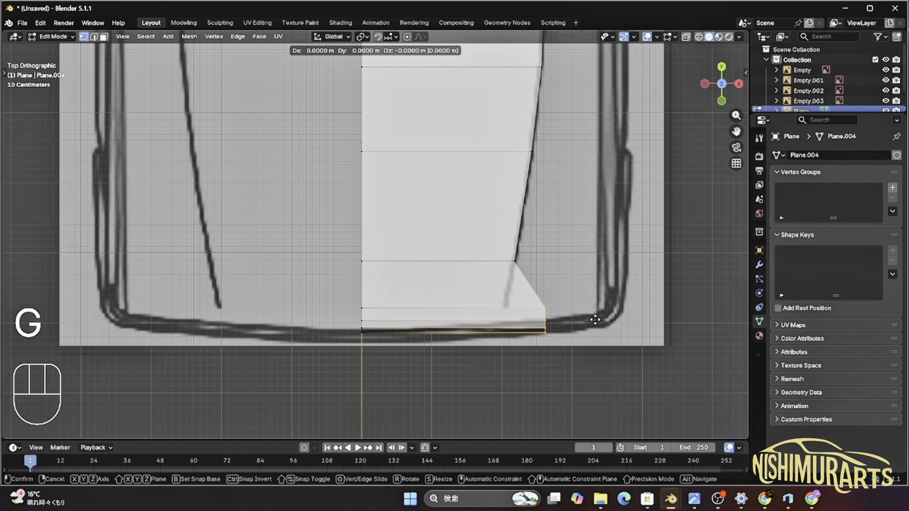
key("x")
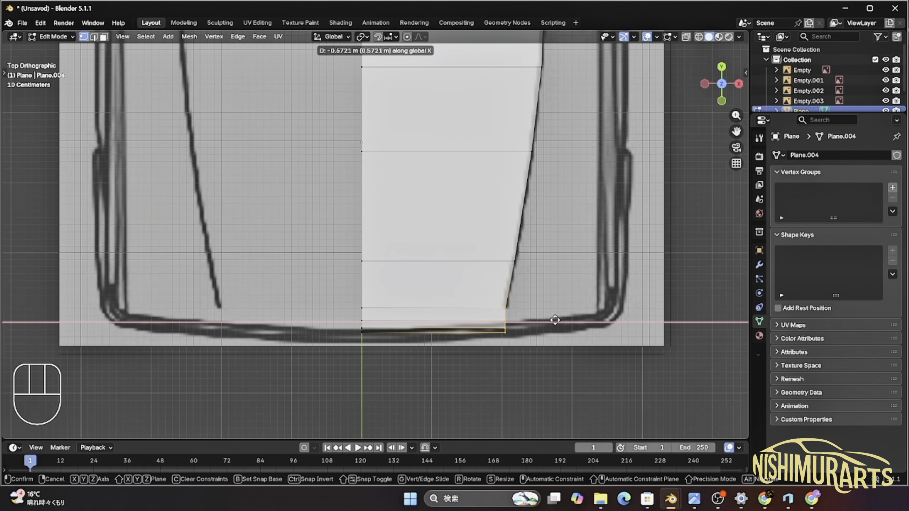
left_click(554, 320)
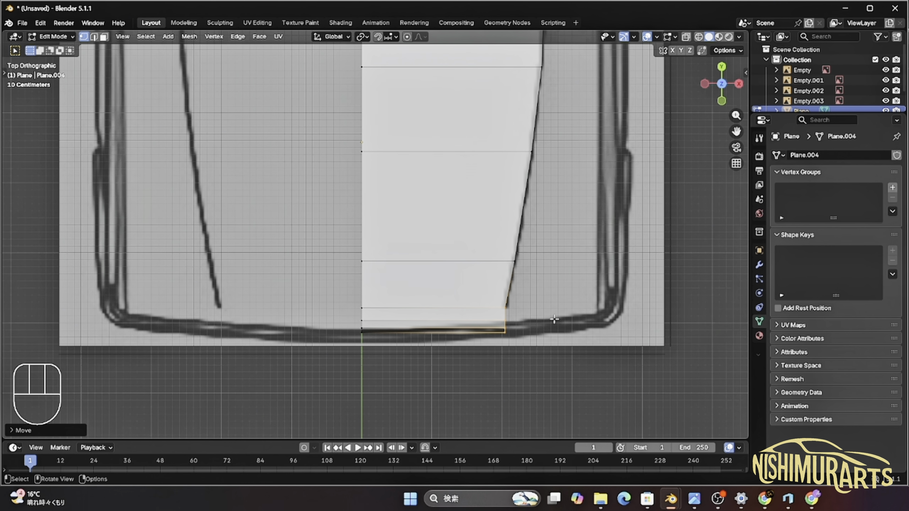
Rotate the front outer vertices about 12° and shift them slightly inward along X to continue the crease line's direction.
key("r")
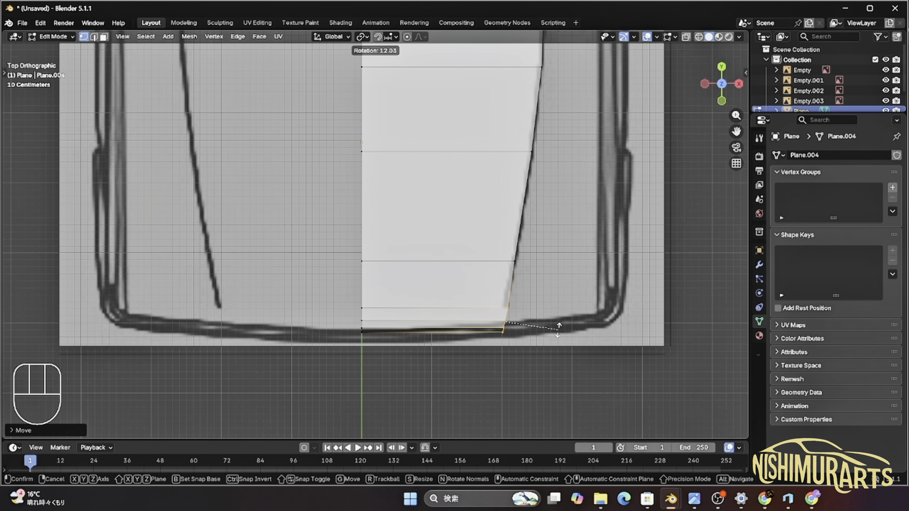
left_click(558, 330)
key("g")
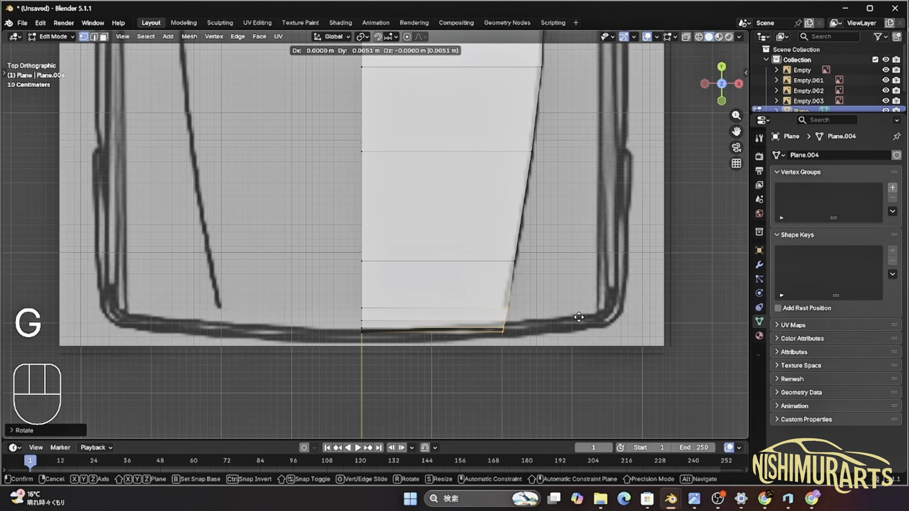
key("x")
left_click(580, 317)
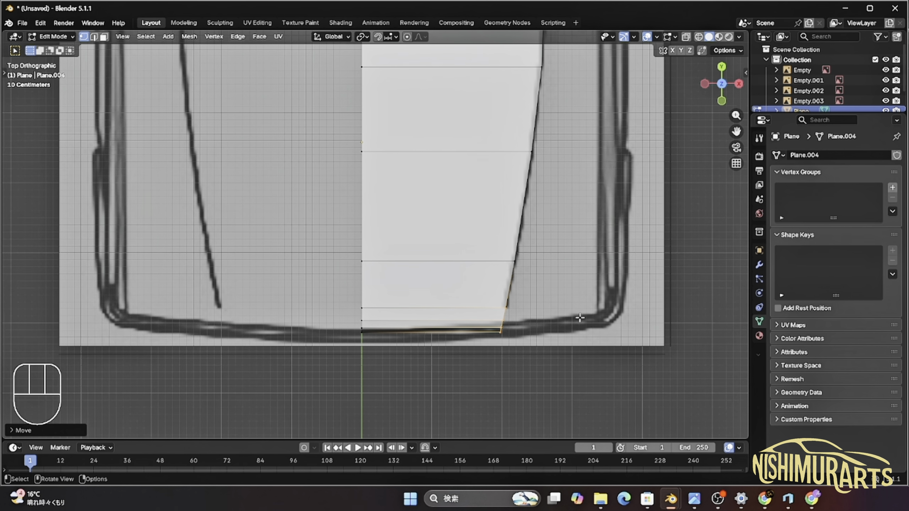
Move the front outer vertices about 0.09 m rearward along Y and 0.01 m outward along X to follow the curved front edge.
scroll(582, 335, "up", 2)
middle_click_drag(582, 335, 537, 331, "shift")
scroll(519, 329, "up", 2)
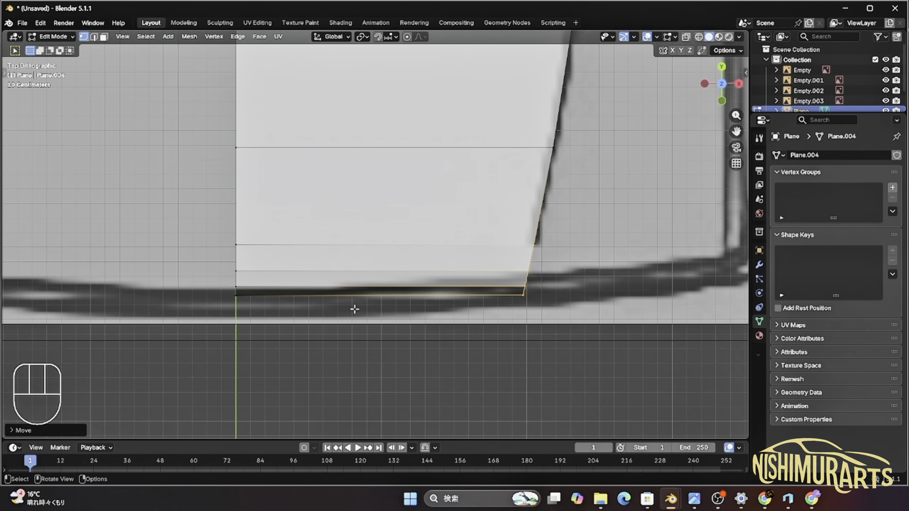
left_click_drag(564, 322, 492, 225)
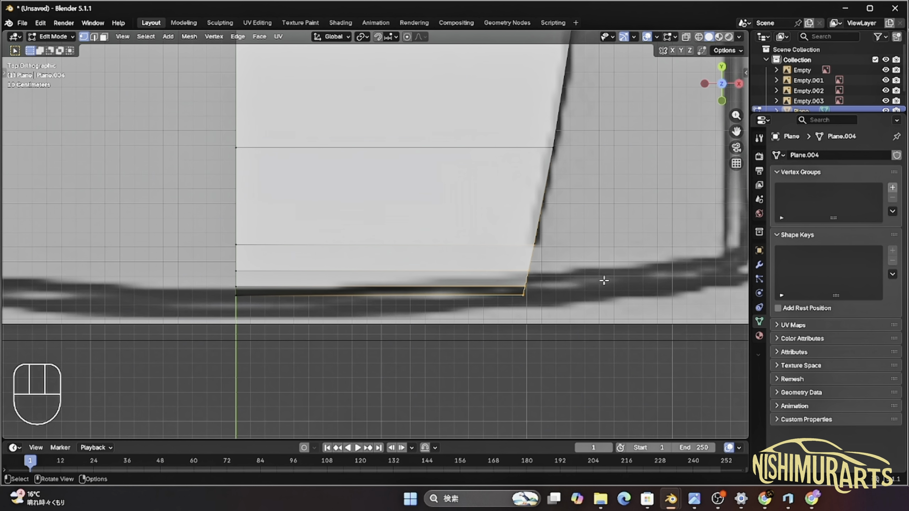
key("g")
key("y")
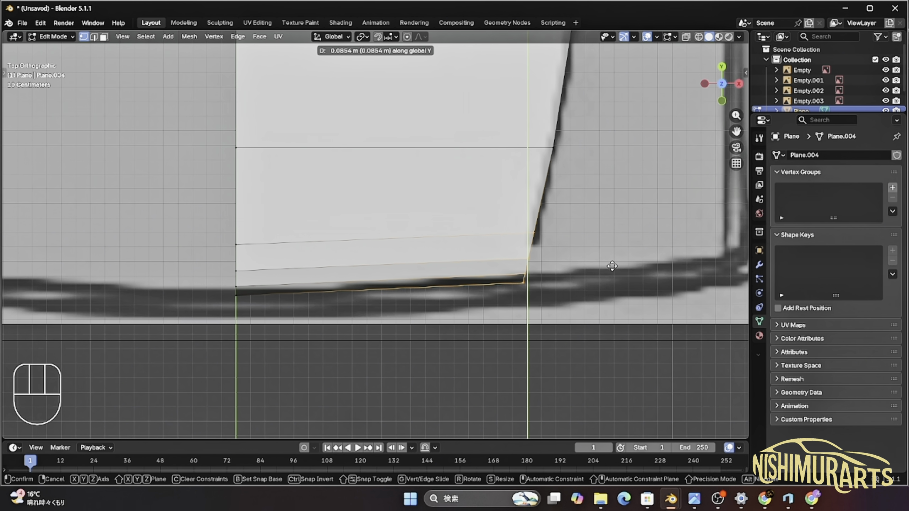
left_click(612, 262)
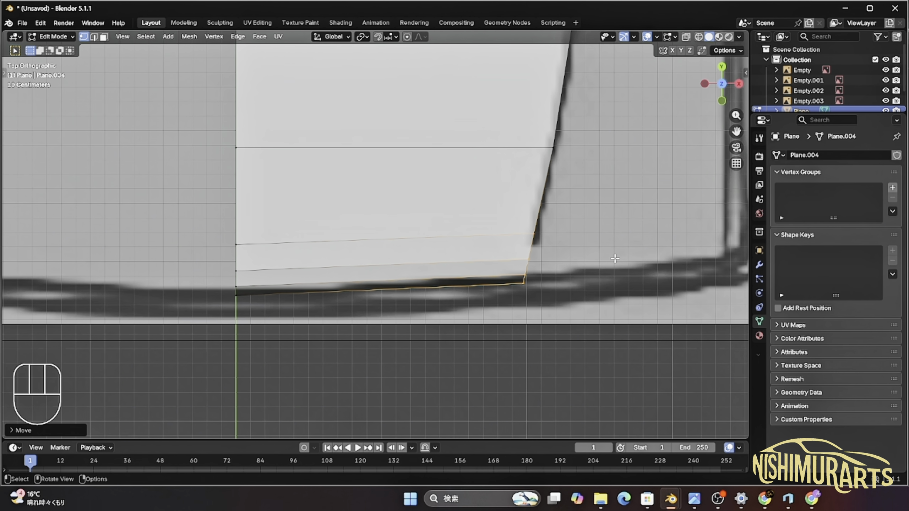
key("g")
key("x")
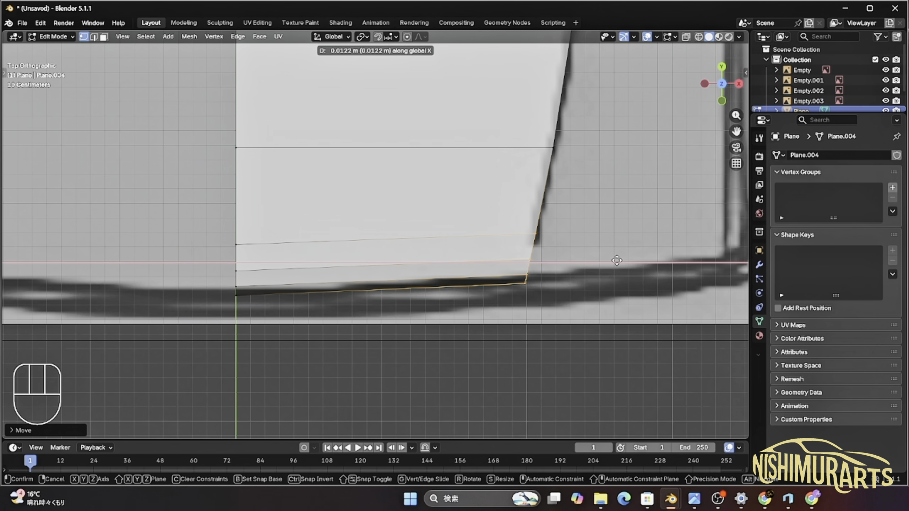
left_click(617, 261)
Inspect the shaped hood strip against the blueprints in perspective in Object Mode and from the top view.
scroll(563, 308, "down", 3)
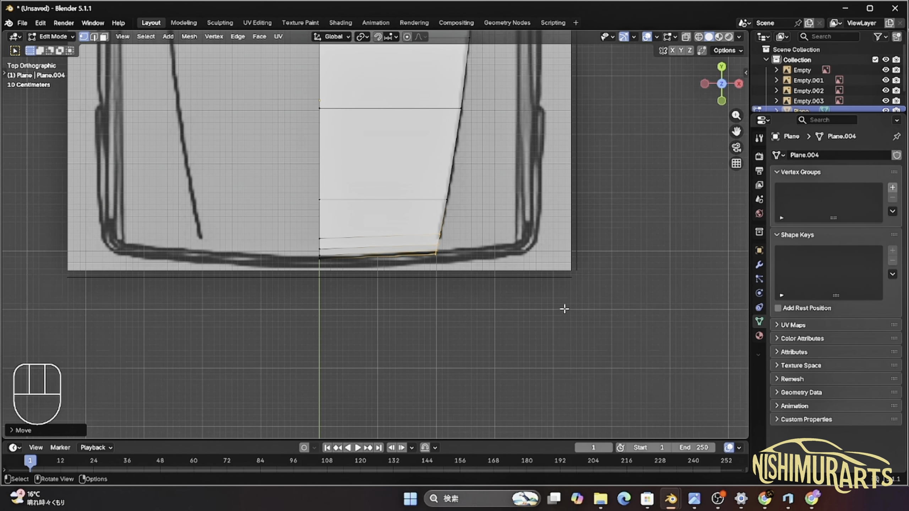
key("Tab")
middle_click_drag(483, 273, 446, 228)
left_click(428, 223)
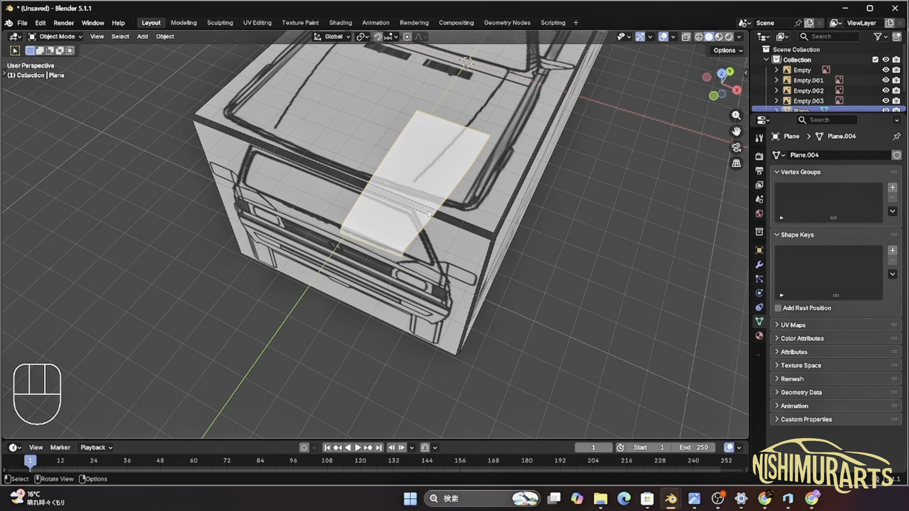
key("KP_7")
scroll(433, 225, "up", 2)
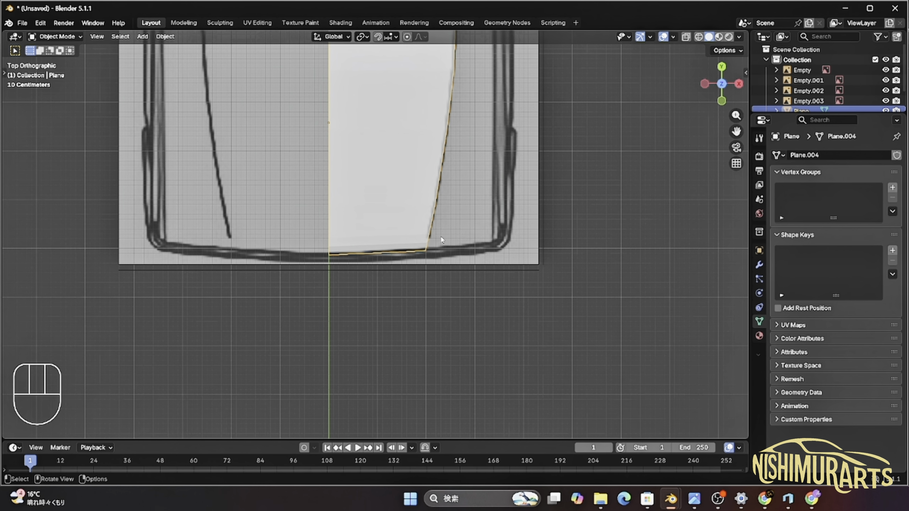
middle_click_drag(449, 218, 482, 309, "shift")
Extrude the hood strip's outer edge outward along X from the crease line to the fender in Edit Mode.
key("Tab")
left_click_drag(515, 384, 432, 63, "shift")
scroll(489, 214, "up", 2)
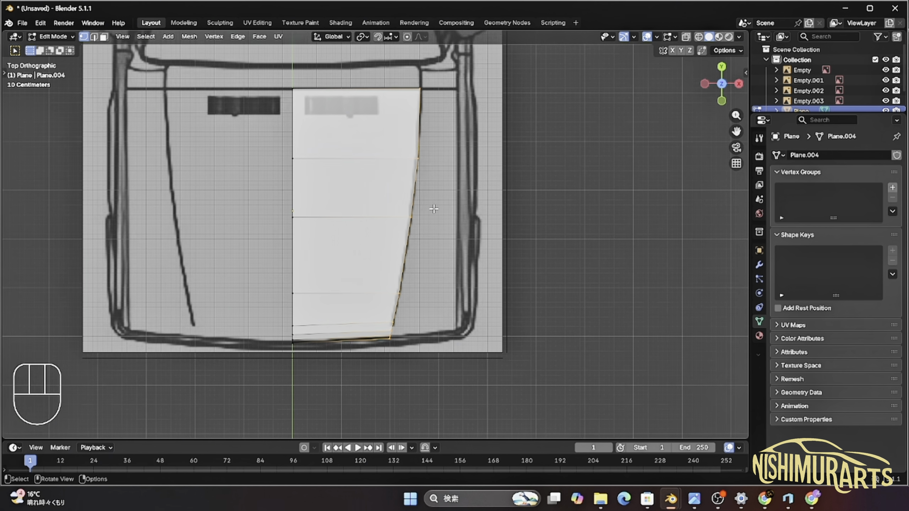
scroll(436, 209, "up", 3, "shift")
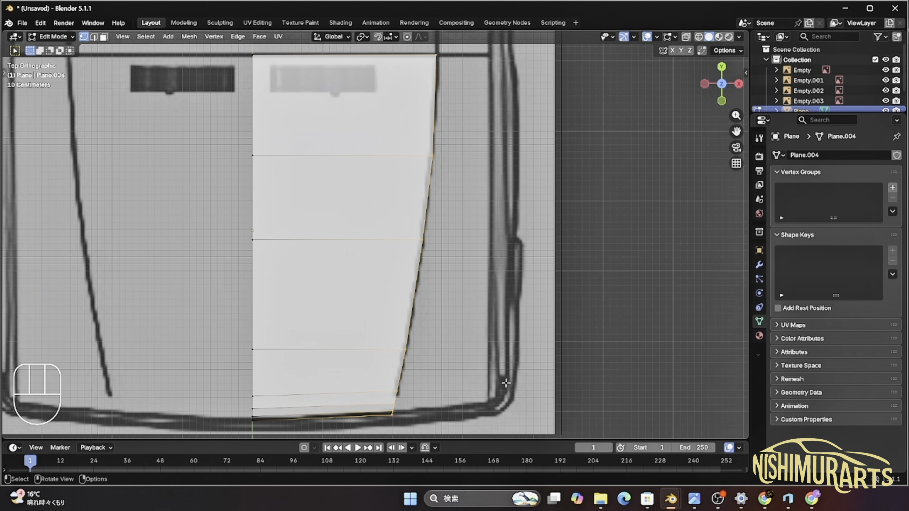
scroll(482, 356, "down", 3)
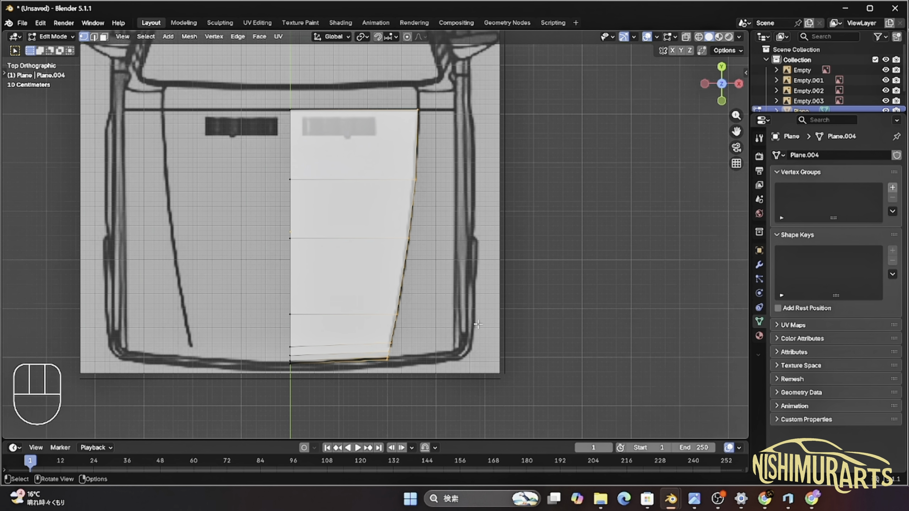
key("e")
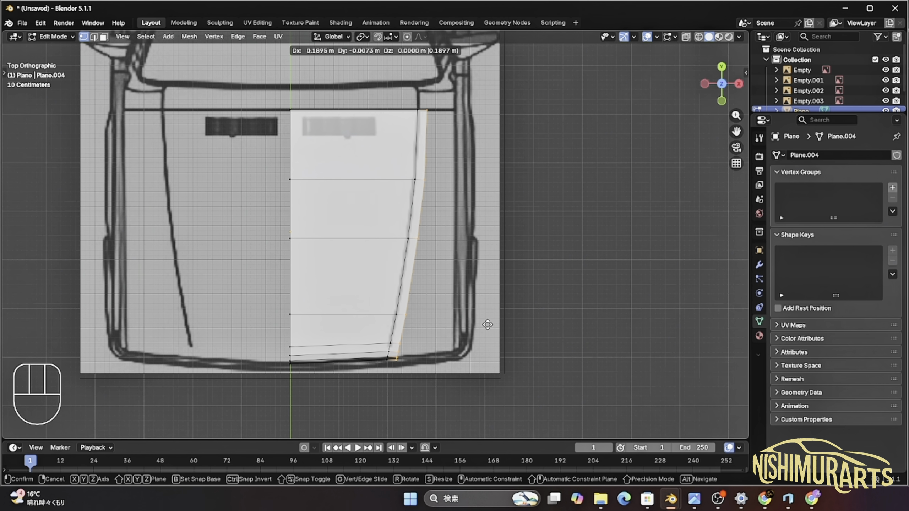
key("x")
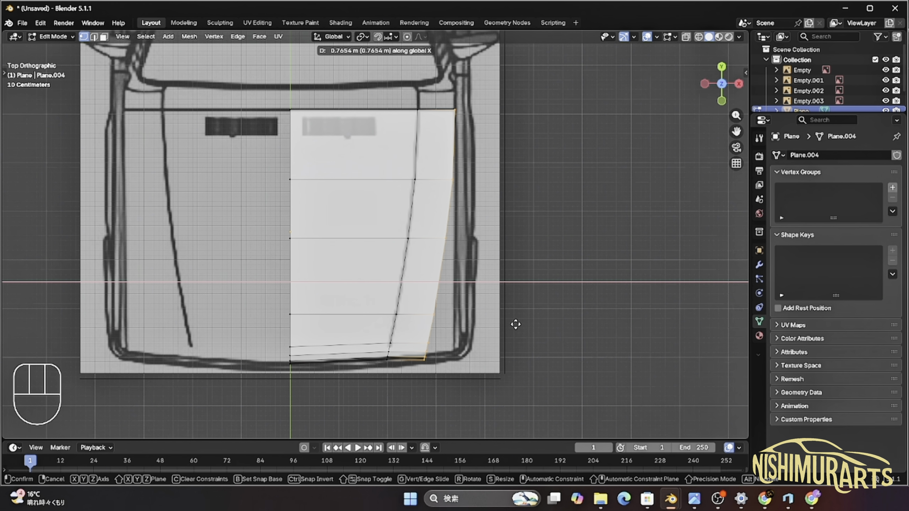
left_click(546, 321)
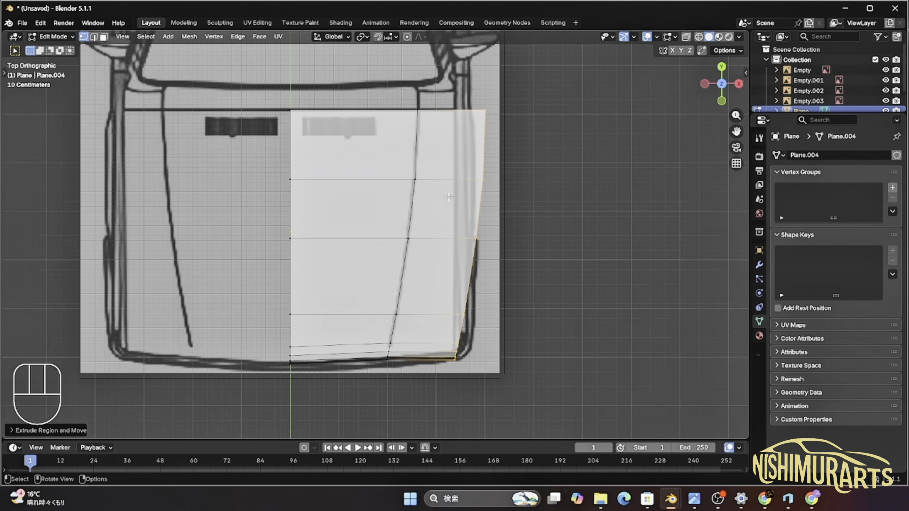
Straighten the extruded outer edge by scaling it to 0 along X, and move it about 0.3 m inward to the hood's side line.
key("s")
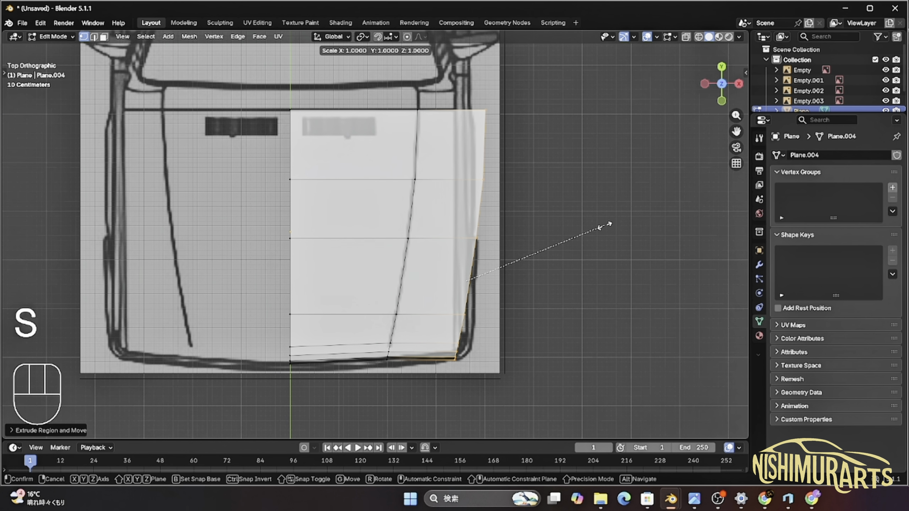
key("x")
key("0")
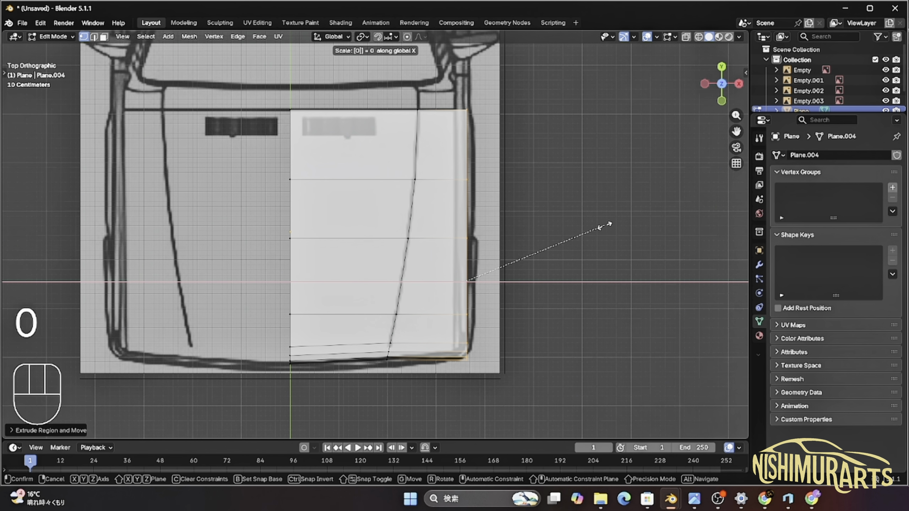
left_click(608, 225)
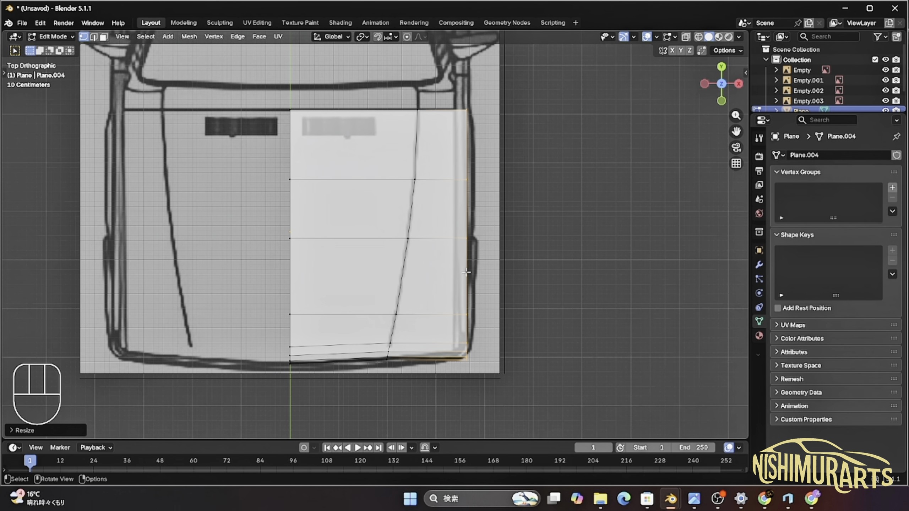
scroll(564, 286, "up", 1)
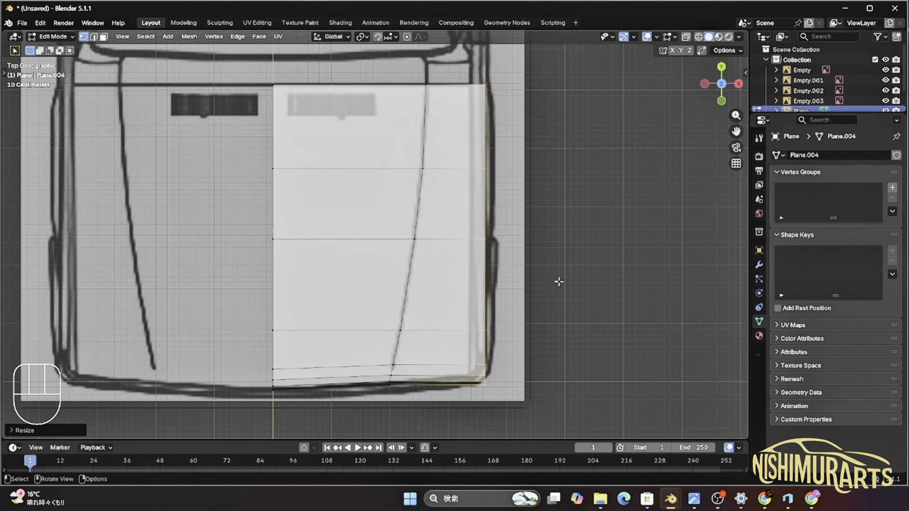
key("g")
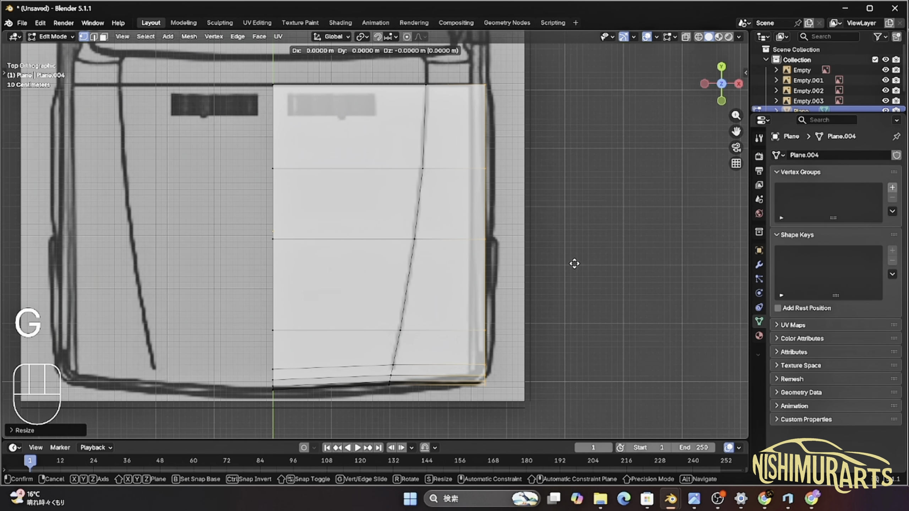
key("x")
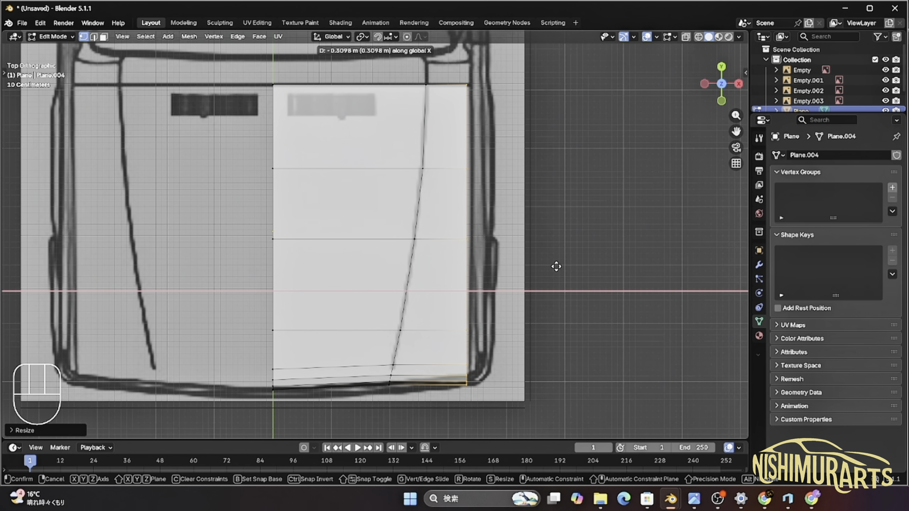
left_click(558, 266)
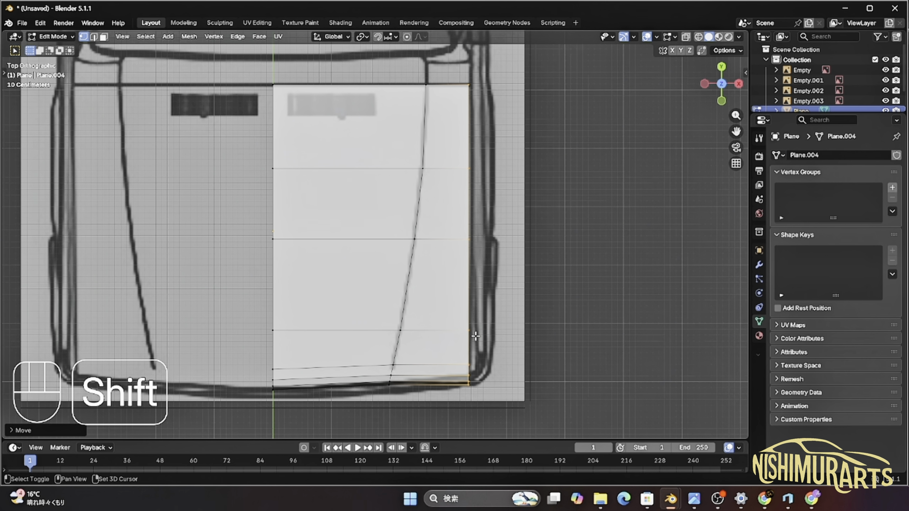
Select the front vertices at the hood's outer corner and move them rearward along Y to follow the curved front edge.
scroll(474, 341, "down", 4, "shift")
scroll(461, 363, "up", 3)
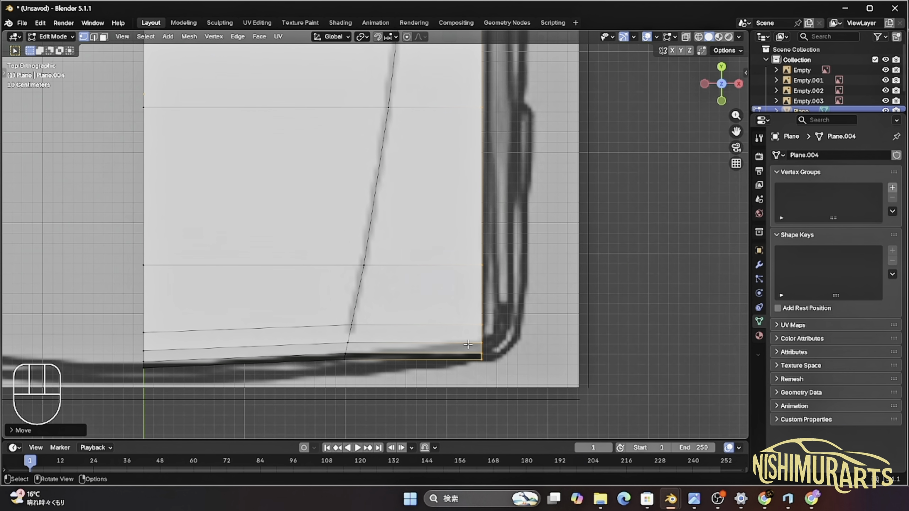
left_click(464, 358)
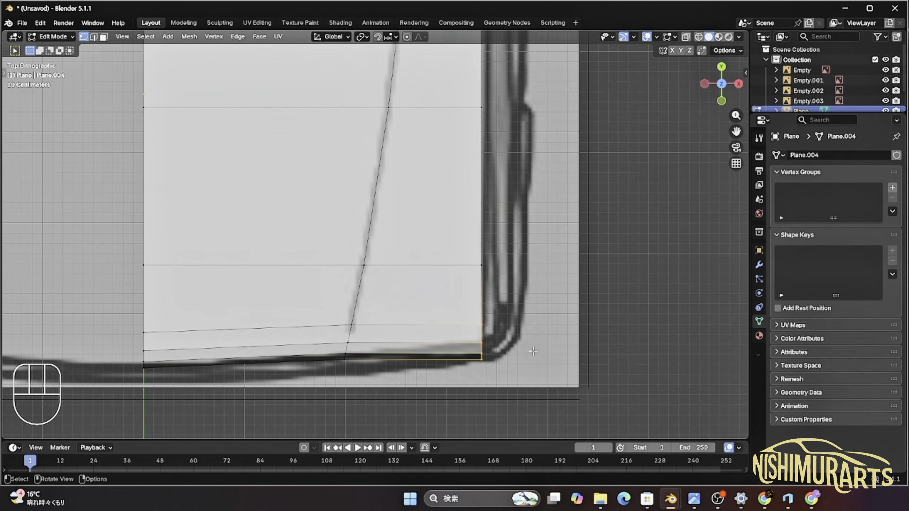
key("g")
key("y")
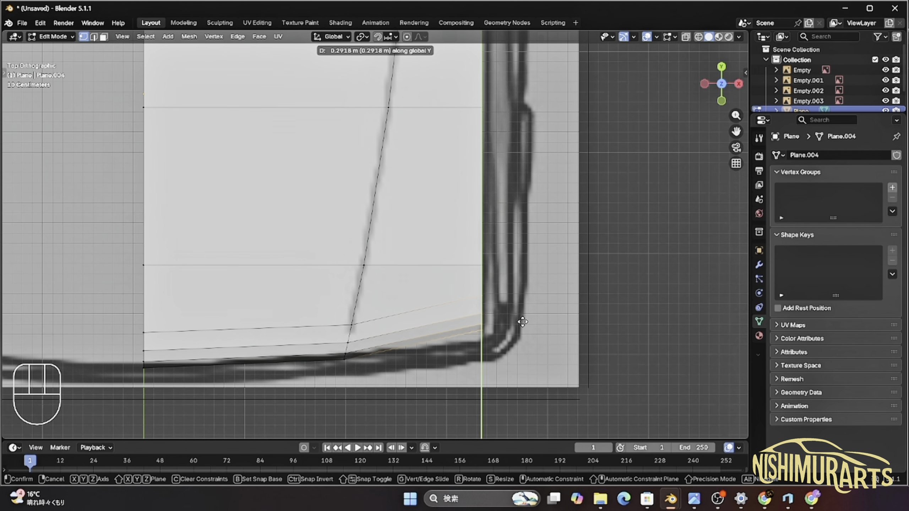
left_click(524, 334)
Add a loop cut to the outer hood panel and slide it by about 0.885 toward the crease line, checking against the front blueprint.
scroll(523, 333, "down", 6)
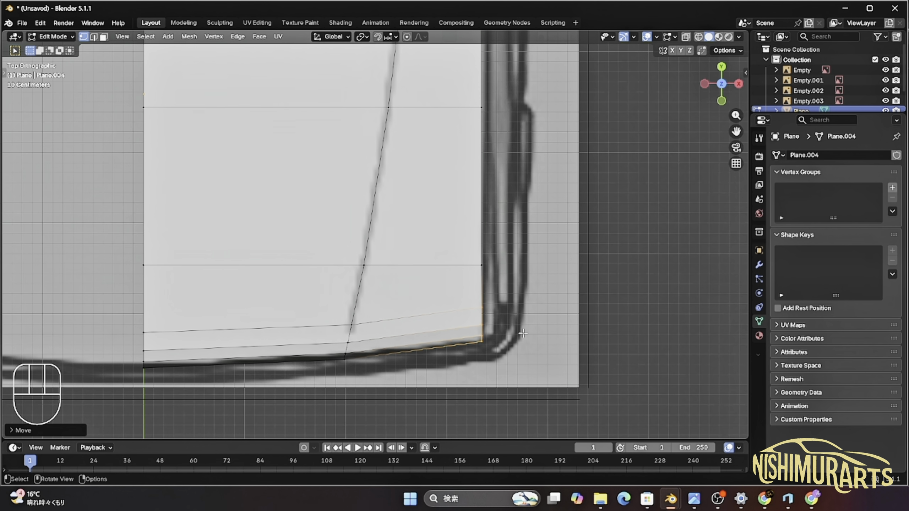
key("Tab")
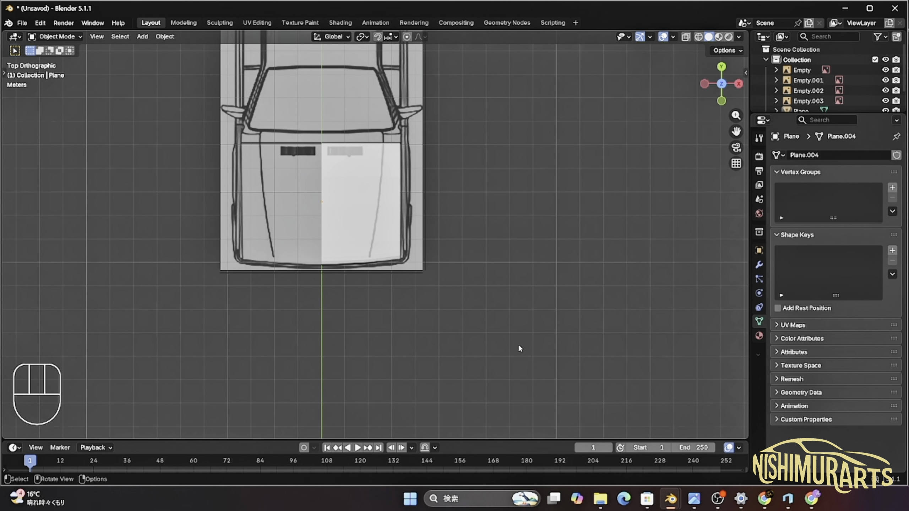
middle_click_drag(489, 317, 415, 232)
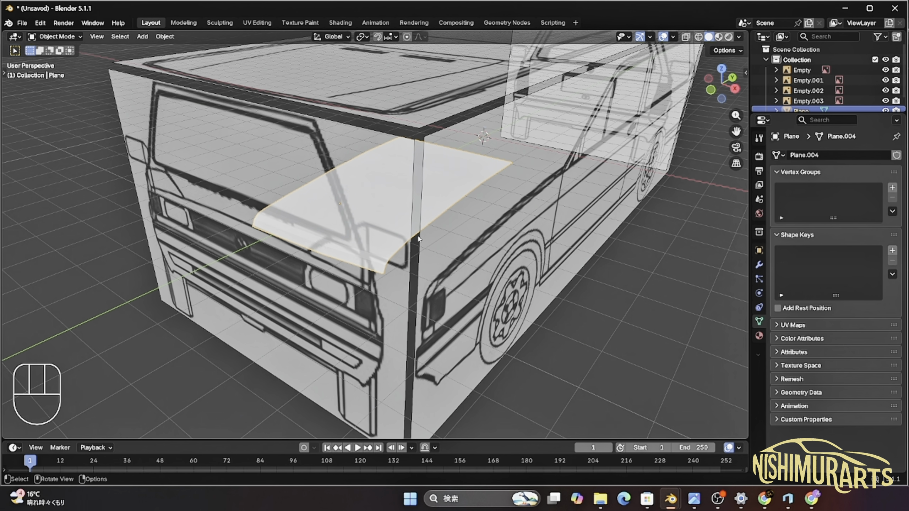
key("KP_1")
scroll(434, 248, "up", 4)
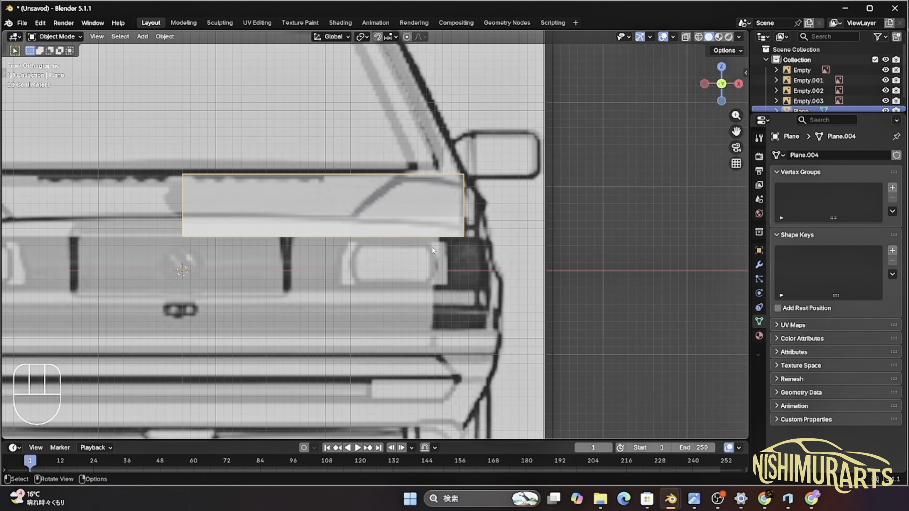
scroll(385, 228, "up", 1)
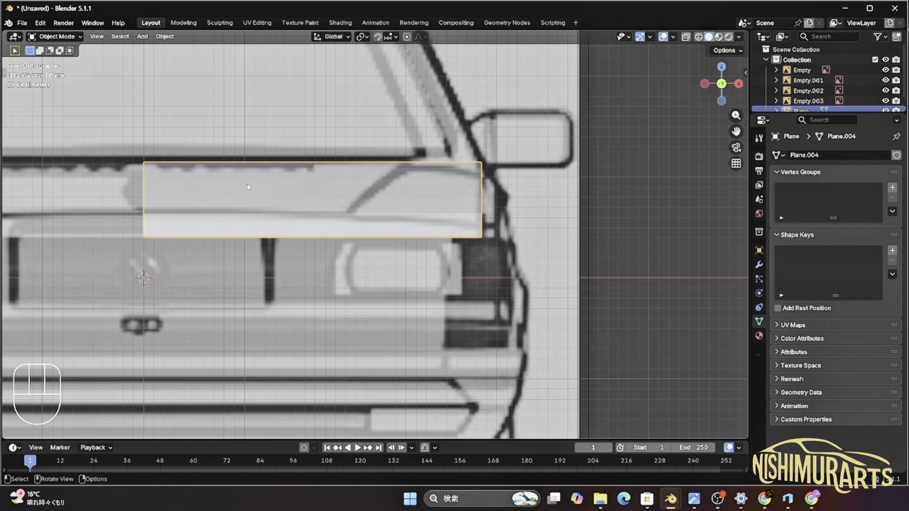
key("Tab")
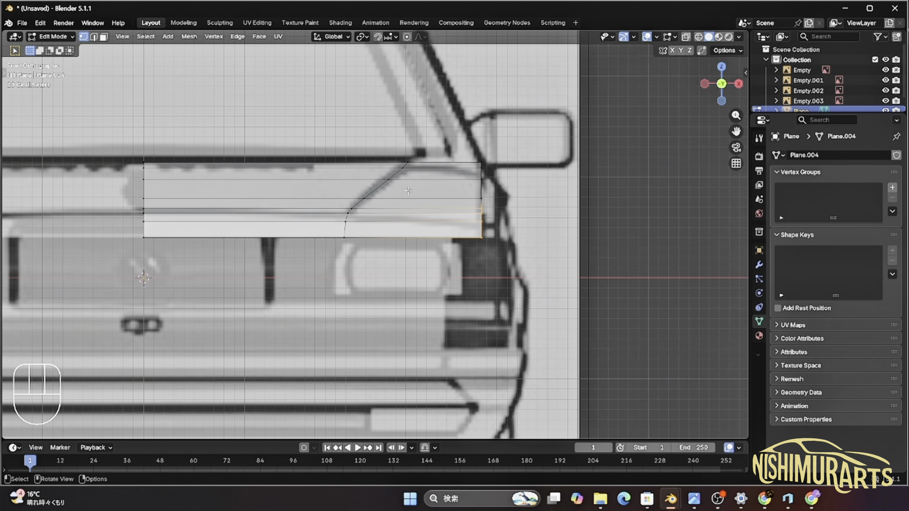
scroll(417, 184, "up", 1)
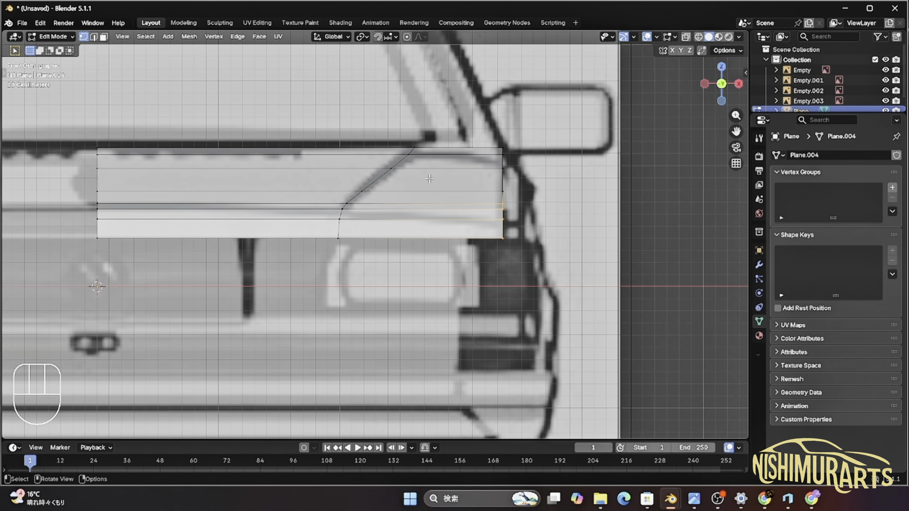
key("ctrl+r")
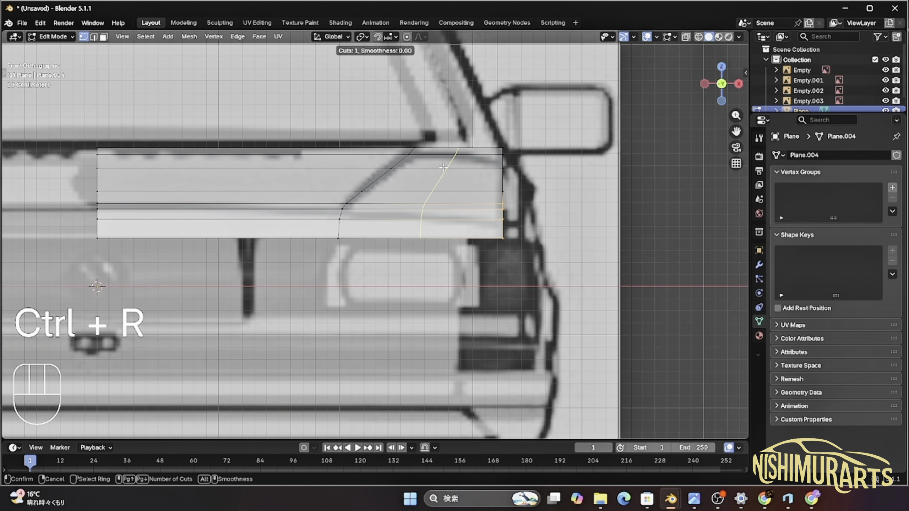
left_click(444, 168)
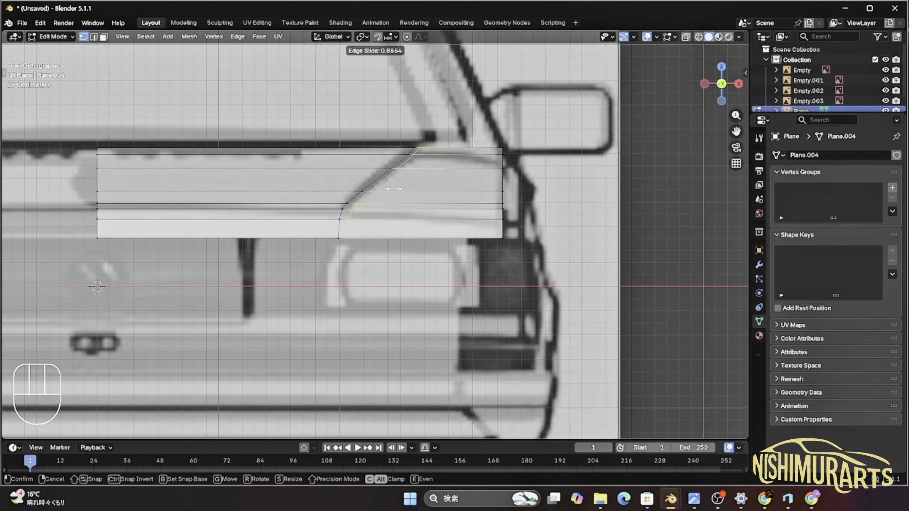
left_click(394, 188)
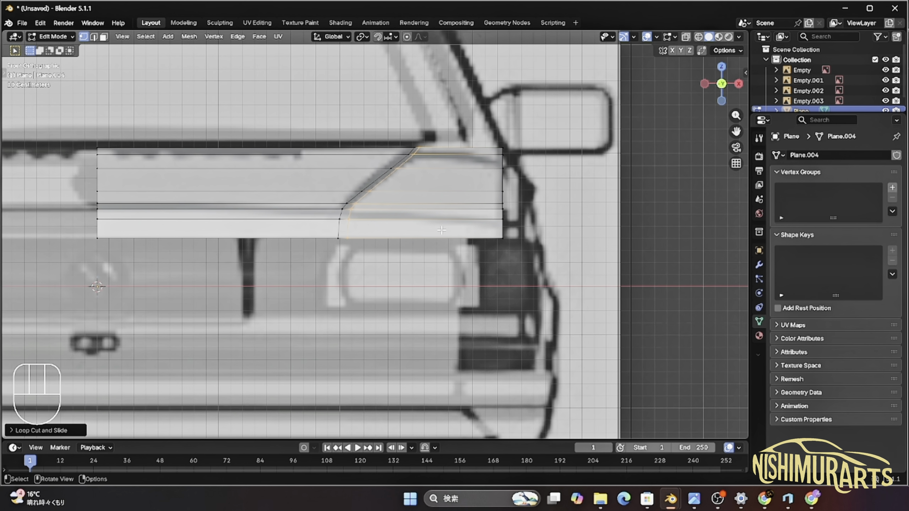
Select the hood panel outside the new loop cut, excluding the lowest front row, and move it downward along Z.
key("shift")
scroll(394, 255, "up", 1)
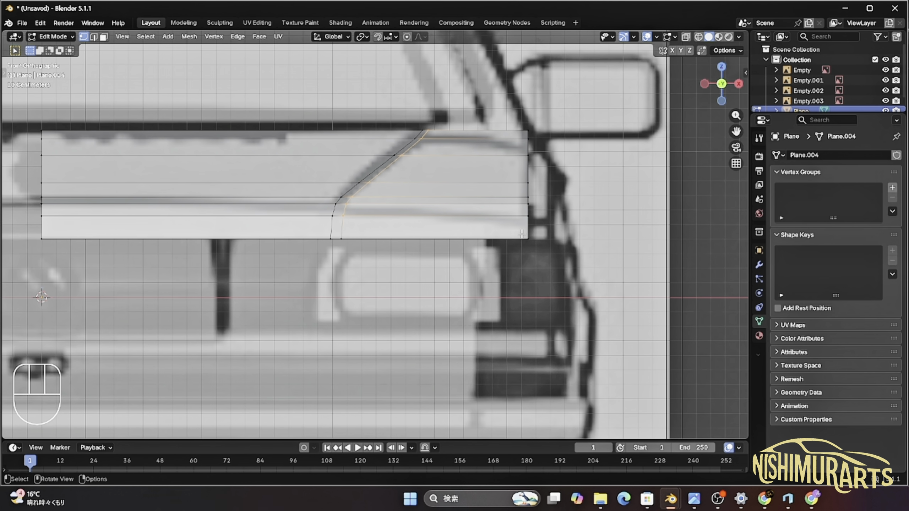
key("shift")
left_click(530, 217, "shift")
key("ctrl")
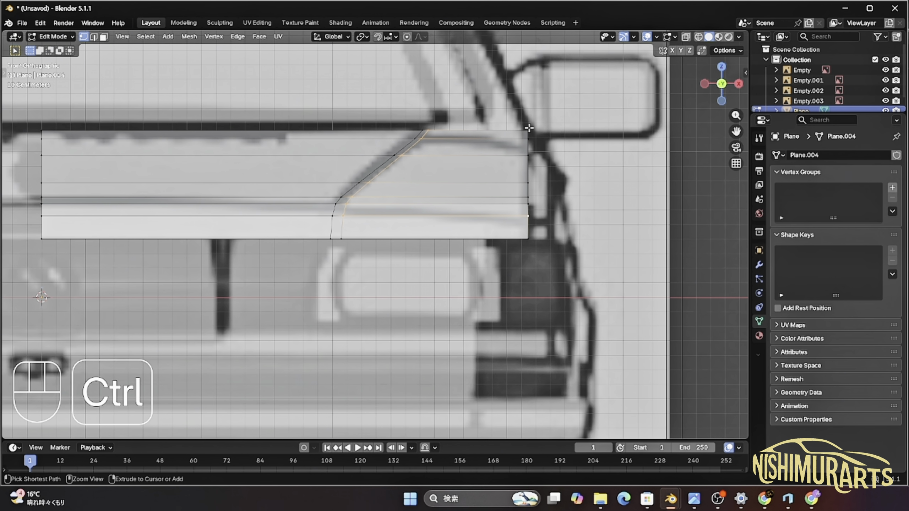
left_click(529, 128, "ctrl")
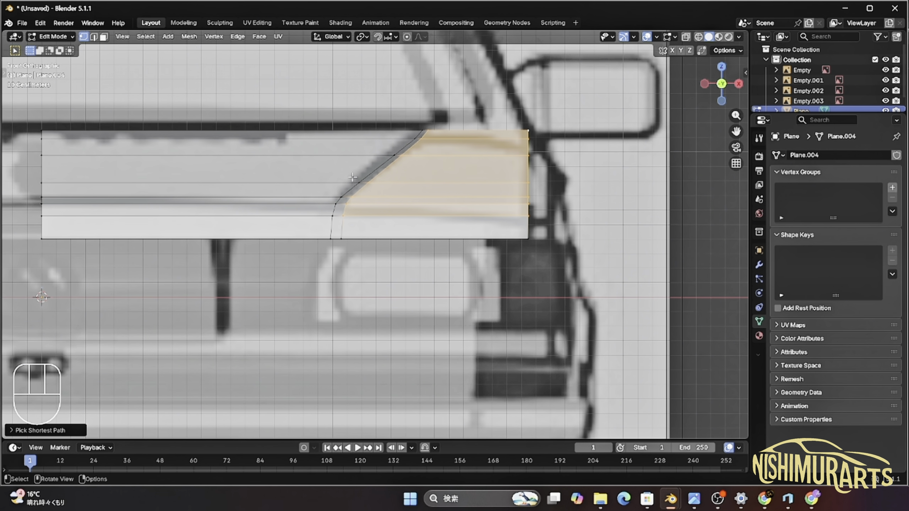
key("g")
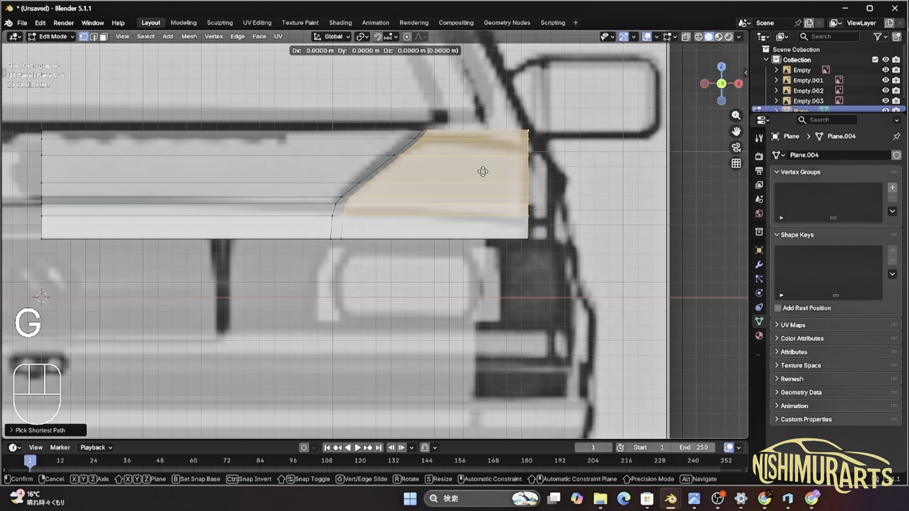
key("z")
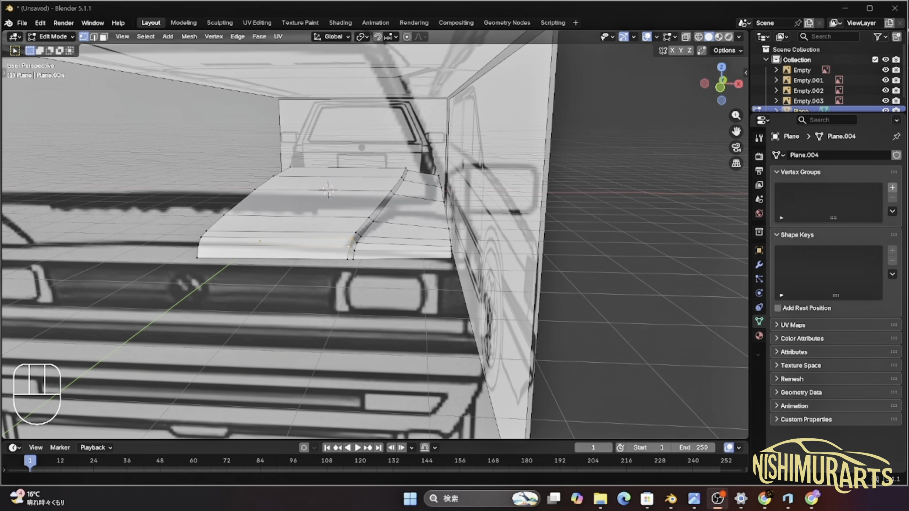
Select the front vertices on the inner line of the crease strip and edge-slide them by about 0.97 toward the outer line.
scroll(376, 232, "up", 8)
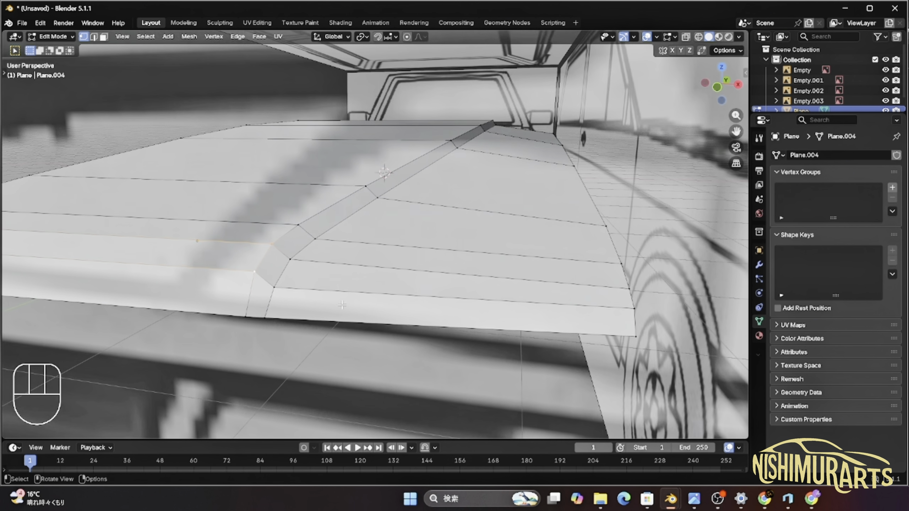
mouse_move(380, 307)
middle_mouse_down("shift")
mouse_move(392, 318)
mouse_move(386, 310)
middle_mouse_up("shift")
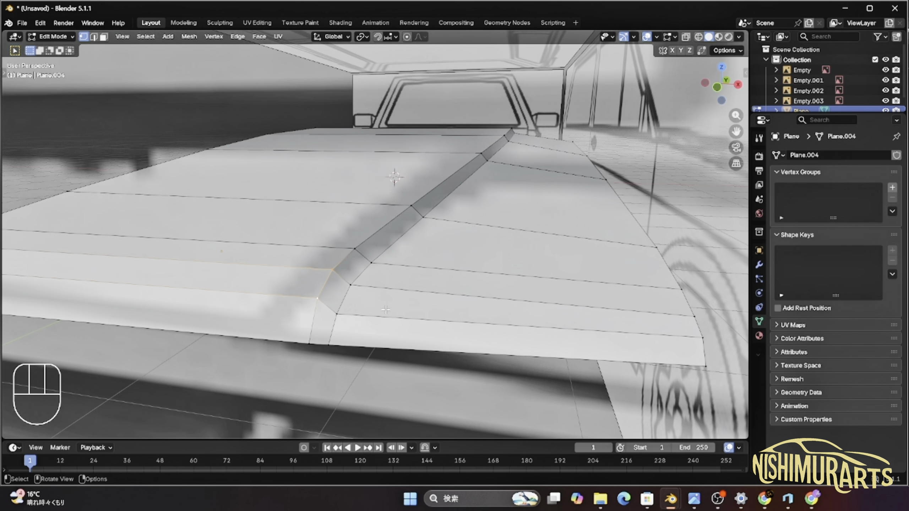
middle_click_drag(322, 326, 276, 325)
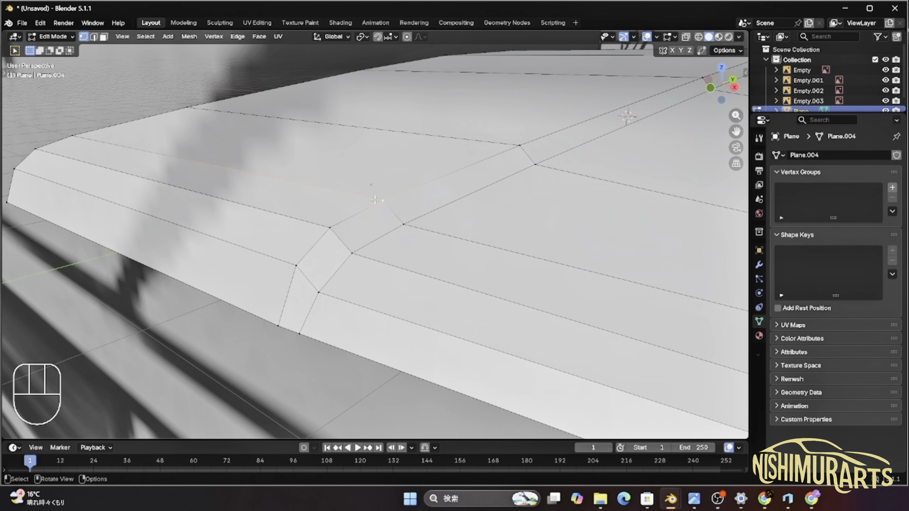
key("ctrl")
left_click(277, 326, "ctrl")
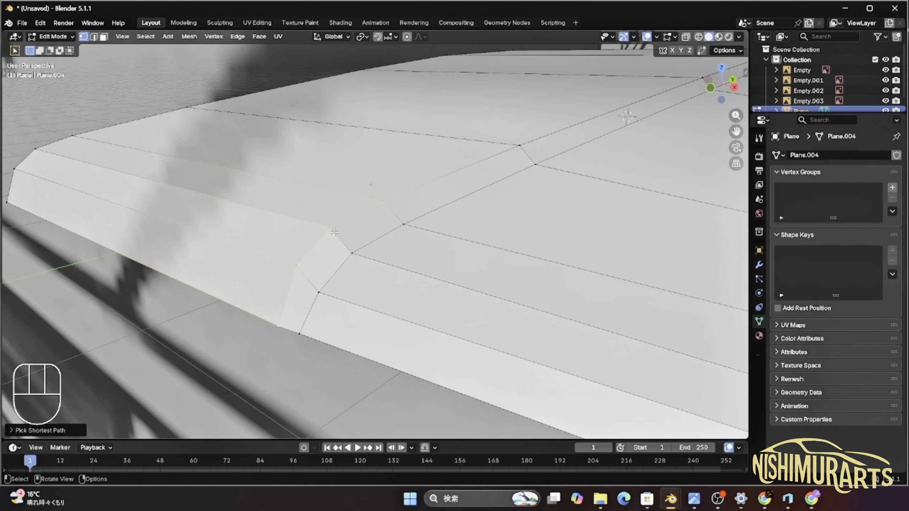
key("g")
key("g")
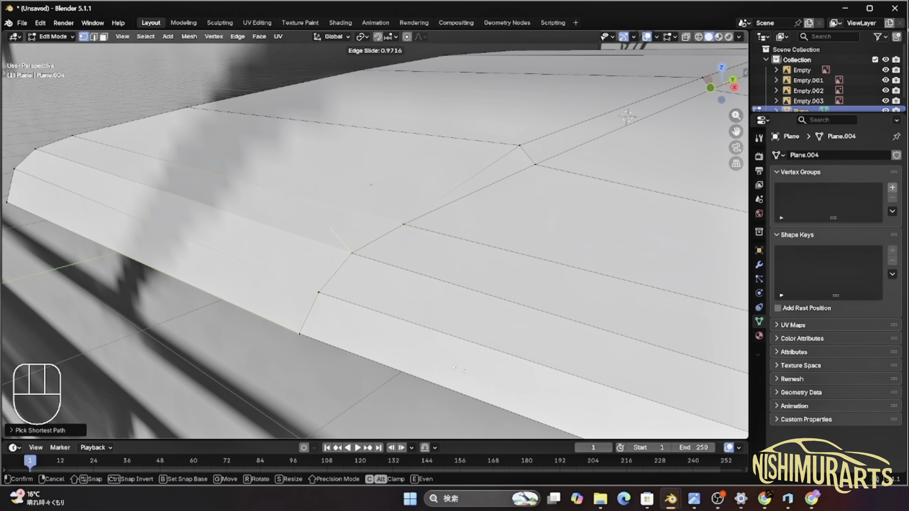
left_click(457, 366)
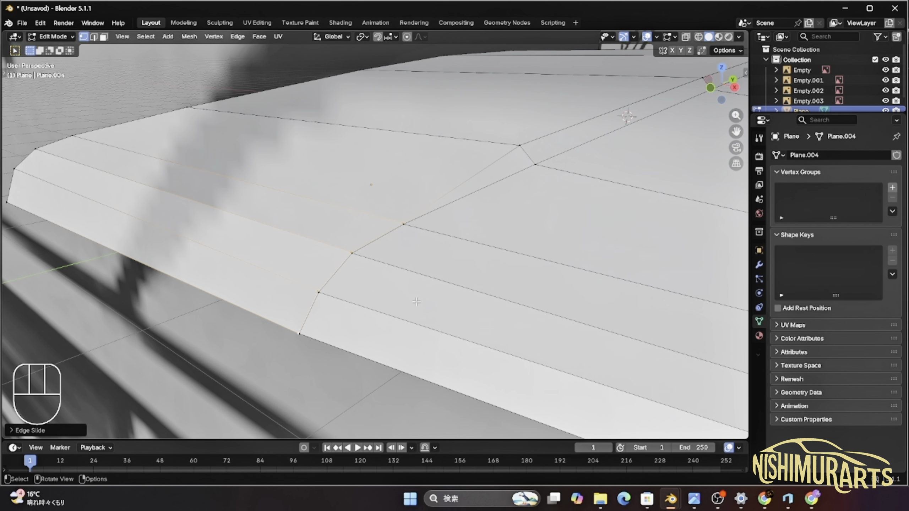
Slide the next two vertices along the inner crease line toward the outer line so the step tapers gradually.
middle_click_drag(393, 307, 415, 248)
left_click(396, 267)
key("g")
key("g")
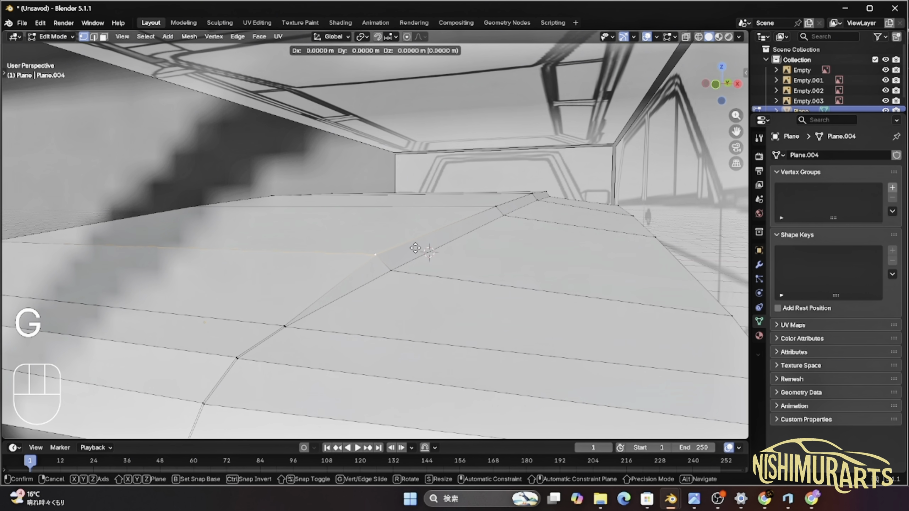
left_click(425, 253)
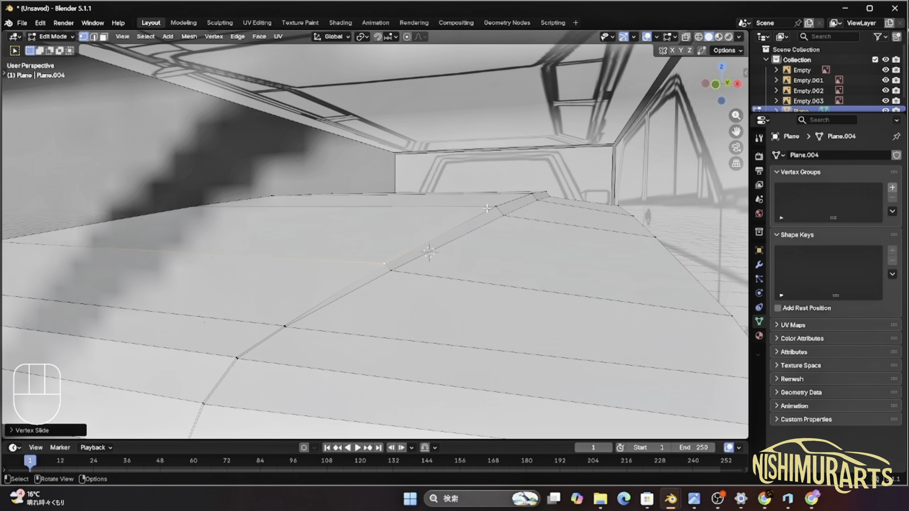
left_click(497, 197)
key("g")
key("g")
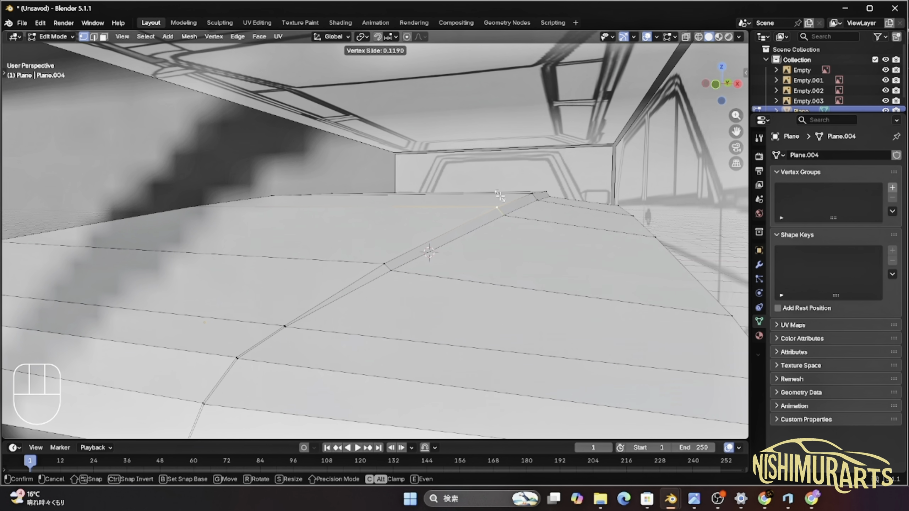
left_click(497, 193)
Hide the four blueprint images, inspect the hood's crease in perspective and from the front, and show the images again.
middle_click_drag(512, 239, 408, 247)
key("Tab")
scroll(408, 238, "down", 3)
scroll(408, 238, "down", 1)
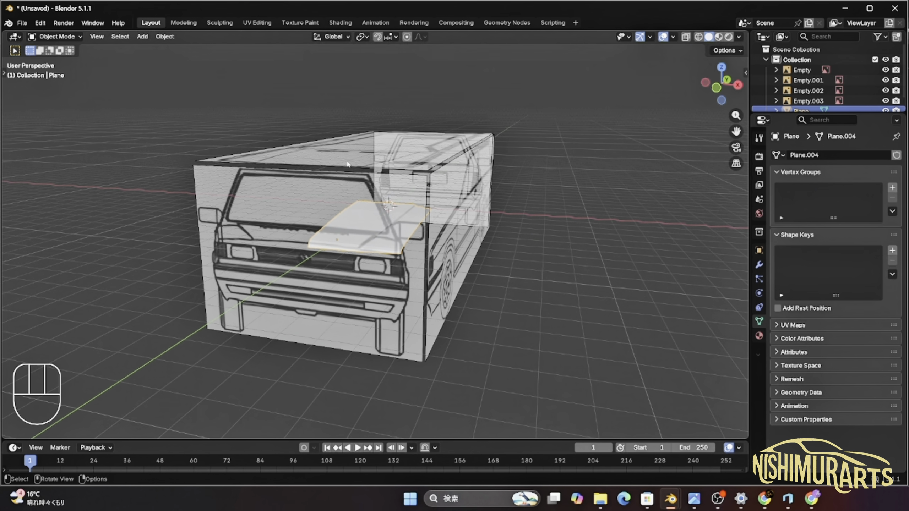
left_click_drag(351, 165, 479, 194)
key("h")
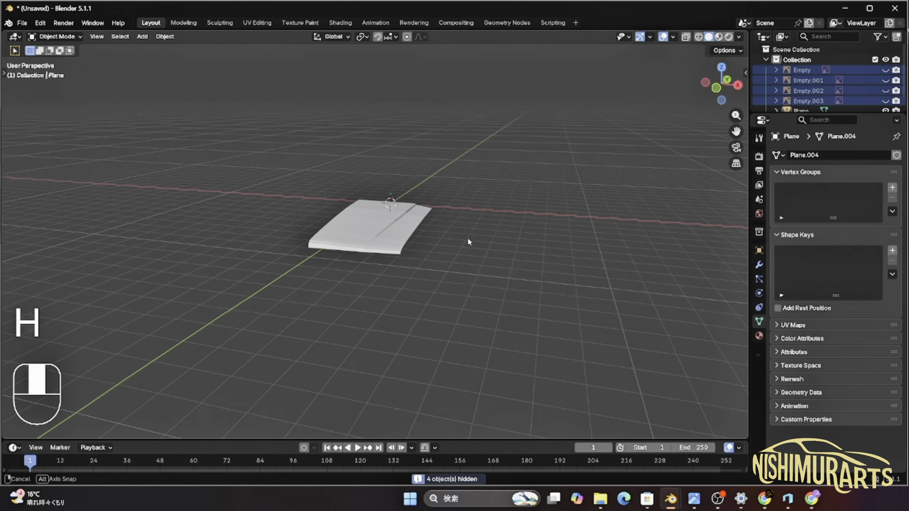
scroll(436, 264, "up", 3)
middle_click_drag(436, 264, 581, 220)
key("KP_1")
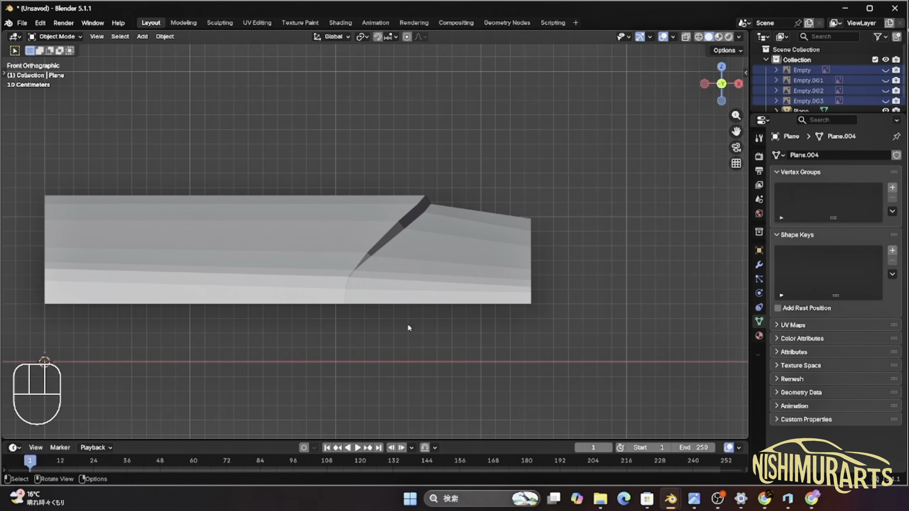
key("alt+h")
scroll(523, 220, "up", 2)
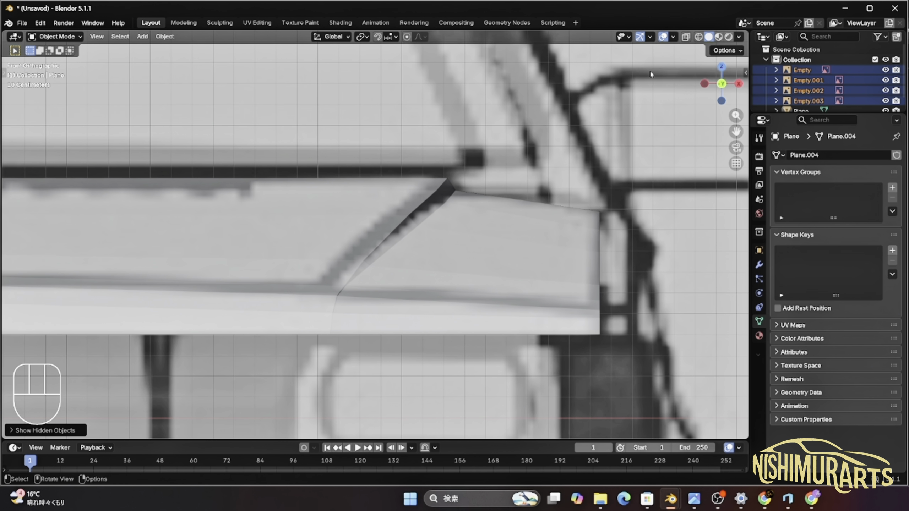
Add a lengthwise loop cut to the hood's outer panel and slide it toward the outer side edge.
left_click(542, 239)
key("Tab")
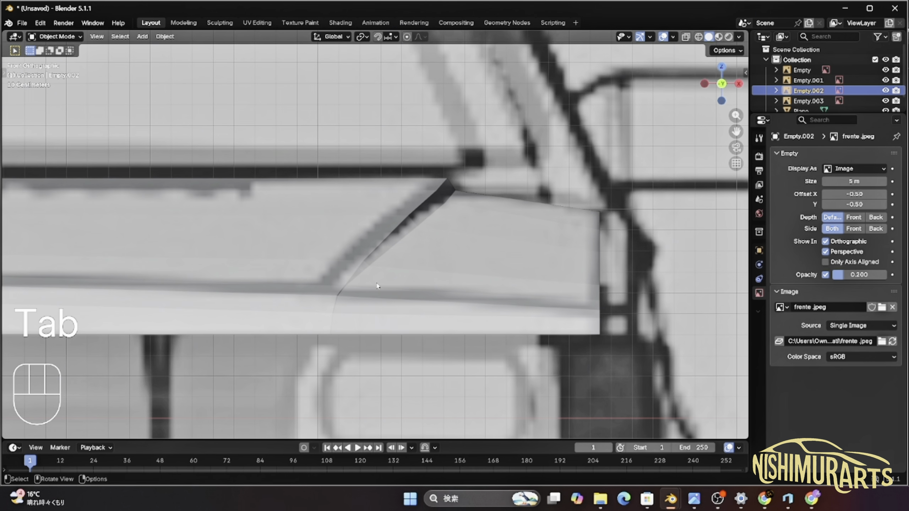
key("Tab")
left_click(375, 284)
key("Tab")
key("ctrl+r")
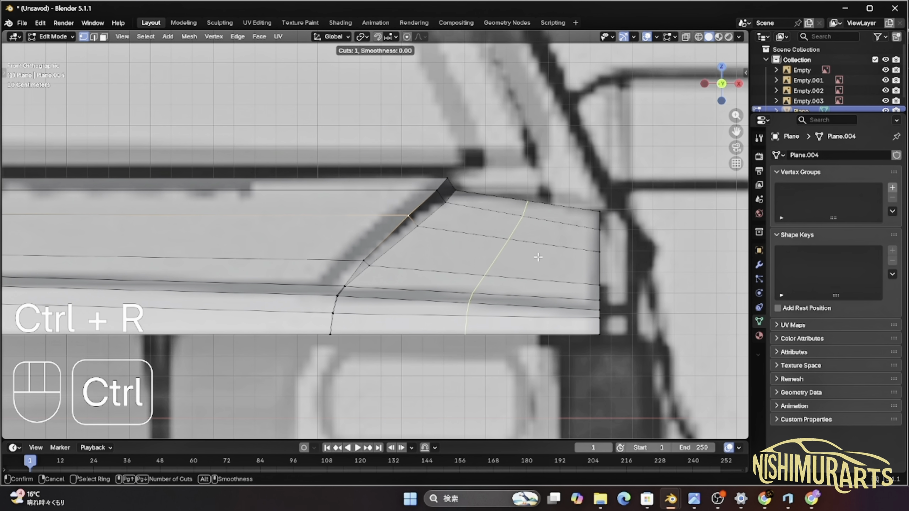
left_click(537, 248)
left_click(573, 253)
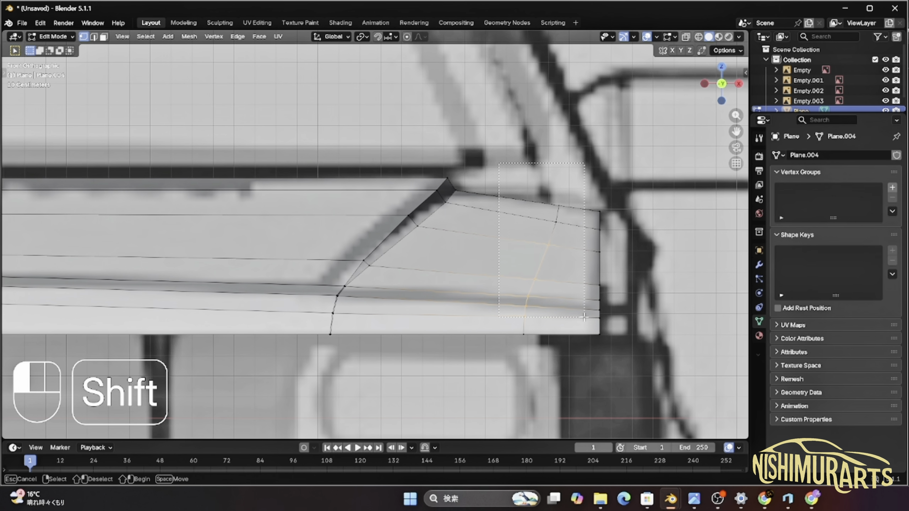
Select the vertices of the new outer-panel loop and raise them about 0.017 m along Z to round the panel.
left_click(598, 313, "shift")
key("g")
key("z")
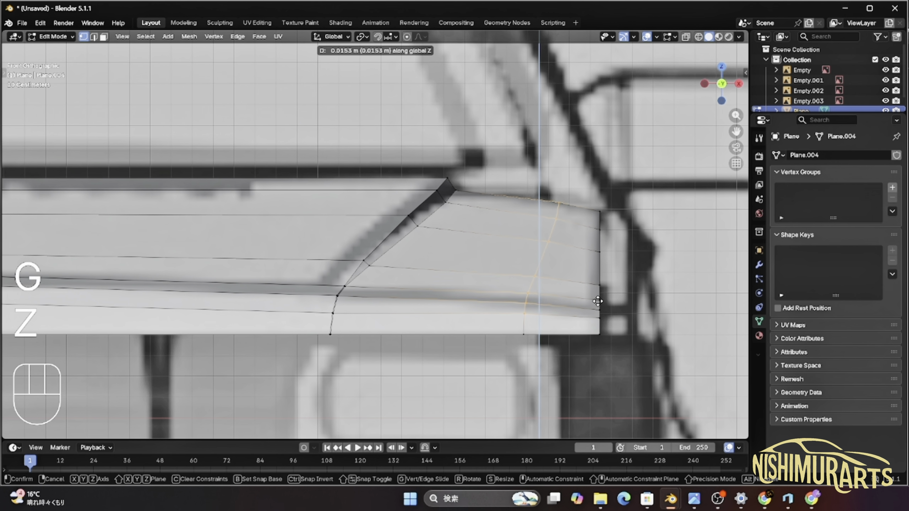
key("z")
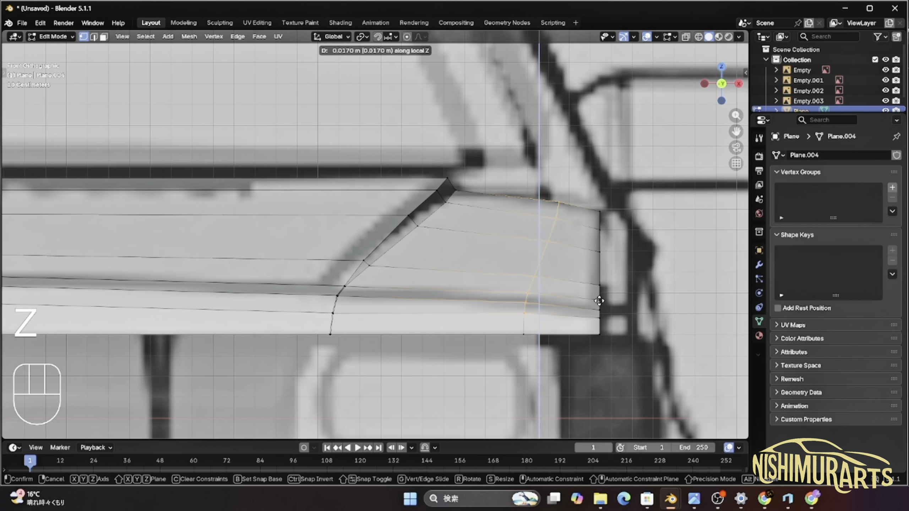
left_click(600, 300)
key("Tab")
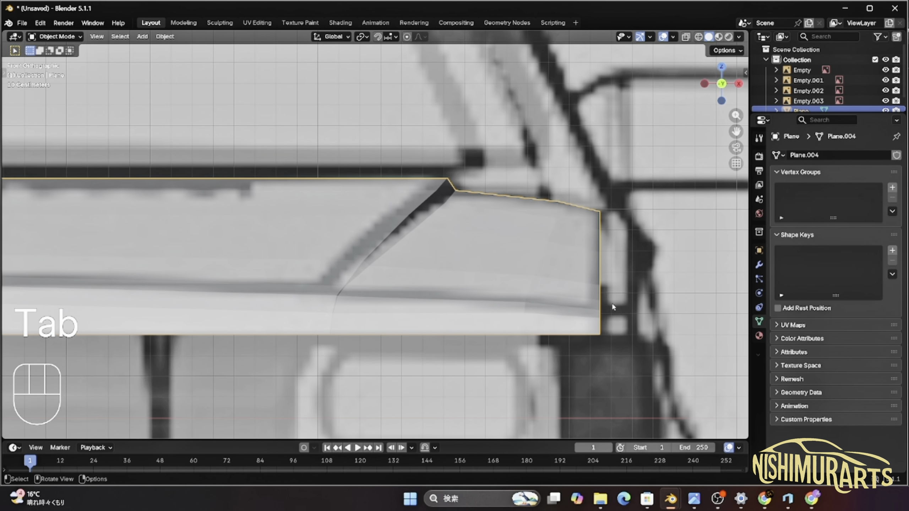
Select the front vertices at the hood's outer corner and move them slightly rearward along Y to match the top blueprint.
scroll(612, 302, "down", 3)
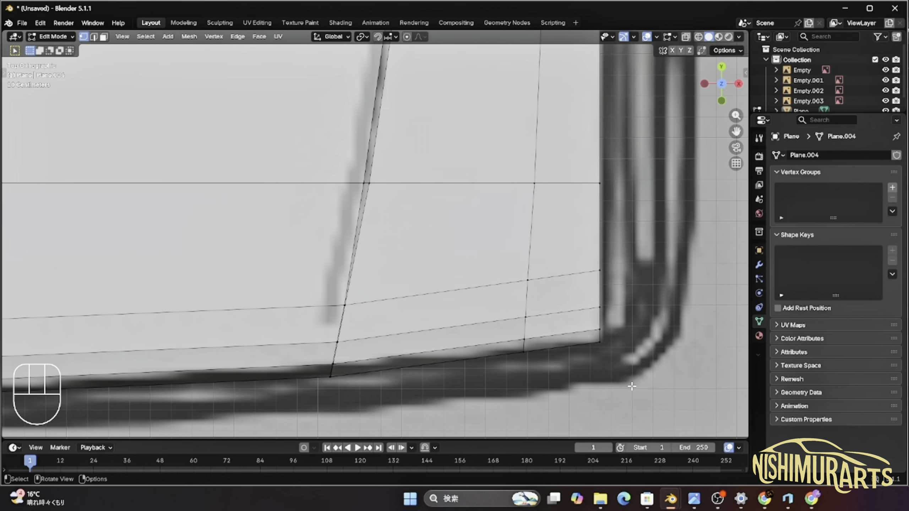
left_click_drag(645, 386, 529, 194)
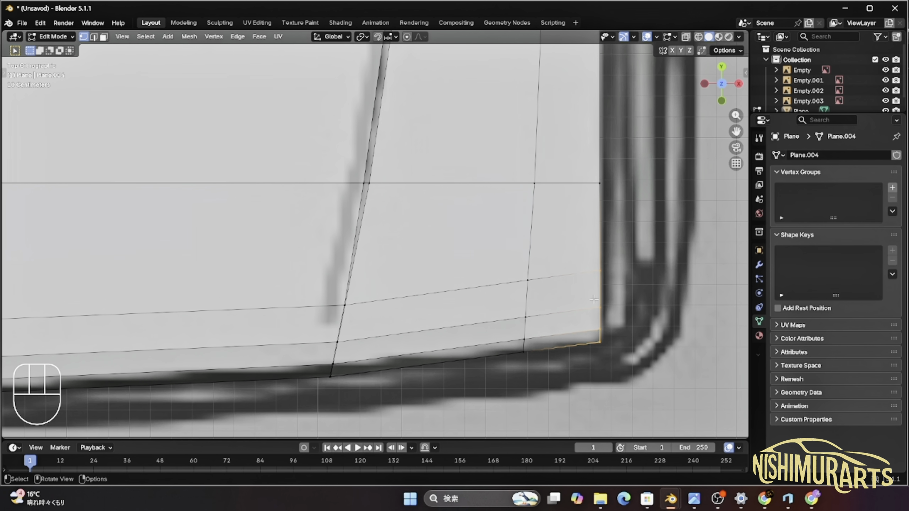
key("g")
key("y")
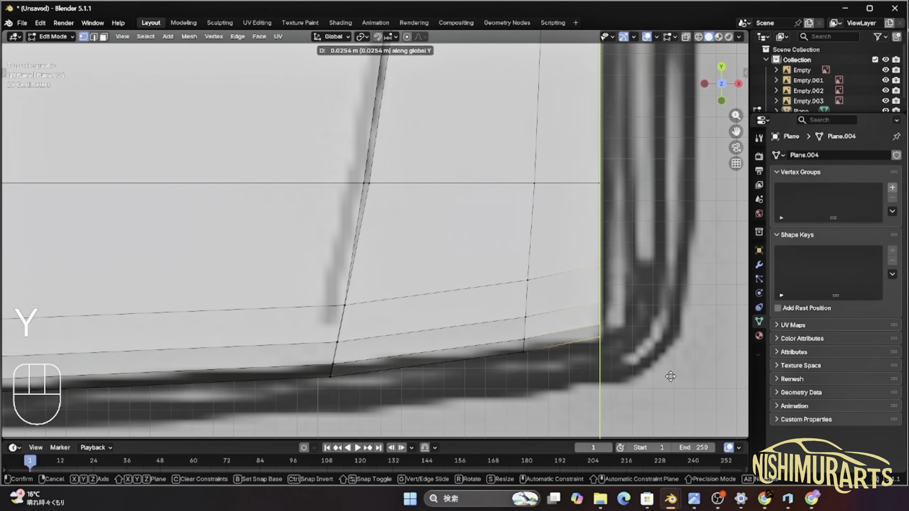
left_click(670, 379)
Select the front vertices on the hood's centerline and move them slightly rearward along Y.
scroll(379, 375, "down", 3)
scroll(380, 375, "up", 5)
middle_click_drag(379, 376, 544, 391, "shift")
left_click_drag(339, 380, 233, 279)
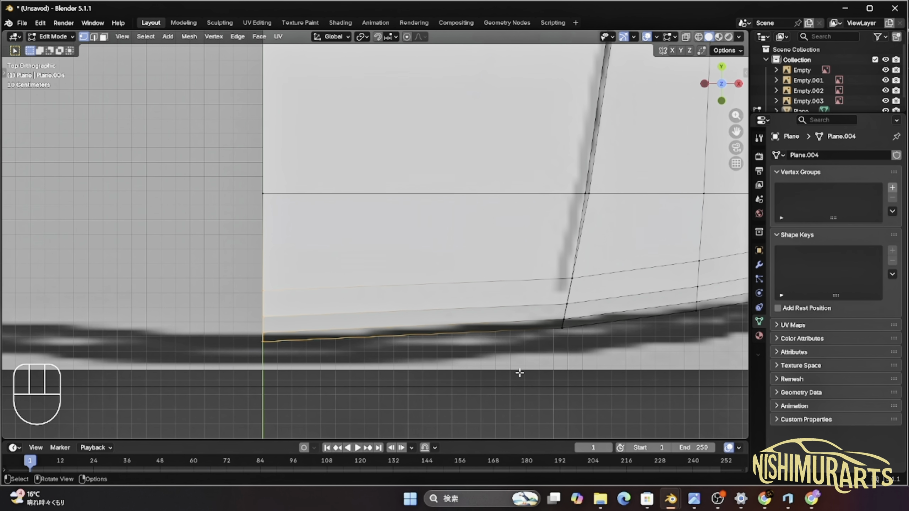
key("g")
key("y")
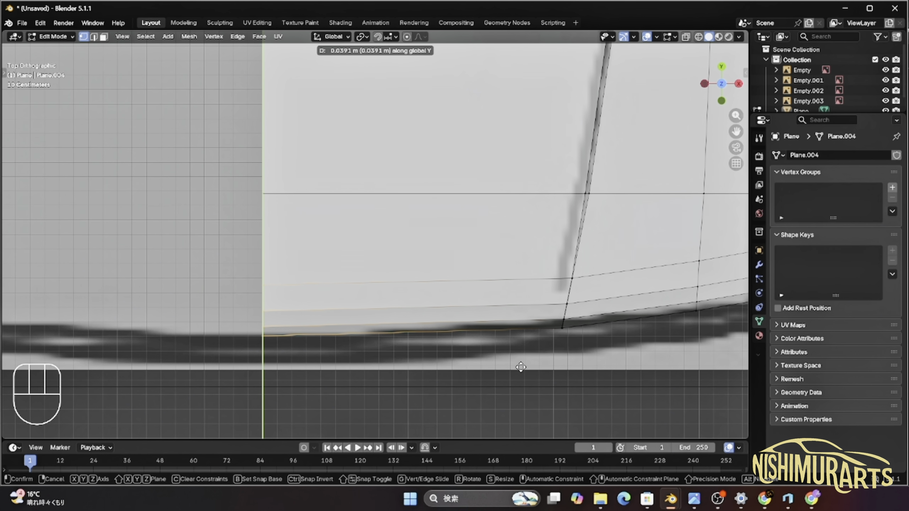
left_click(521, 370)
Select the hood's whole outer side edge from back to front and duplicate it in place.
key("Tab")
left_click(524, 370)
scroll(530, 372, "down", 4)
mouse_move(536, 378)
middle_mouse_down()
mouse_move(626, 372)
mouse_move(654, 352)
mouse_move(732, 363)
mouse_move(530, 387)
middle_mouse_up()
left_click(626, 372)
key("Tab")
scroll(591, 376, "up", 5)
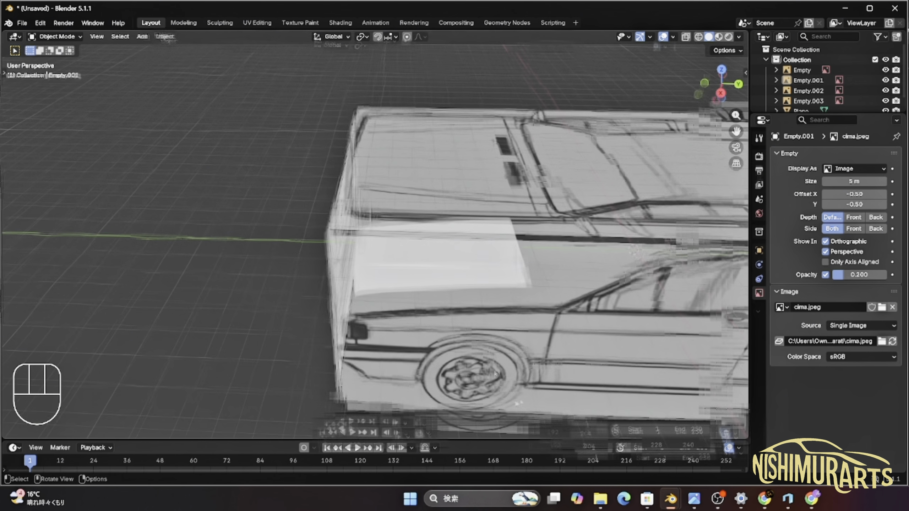
scroll(512, 389, "up", 3)
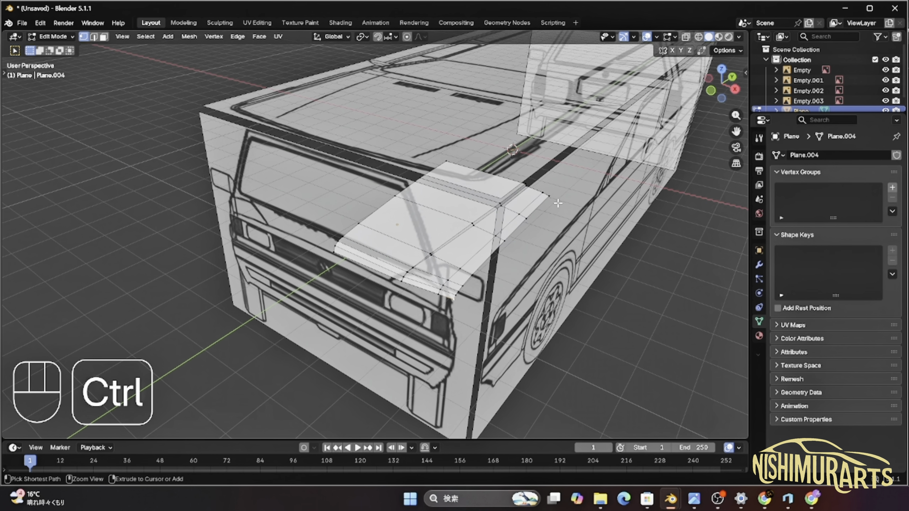
left_click(554, 213, "ctrl")
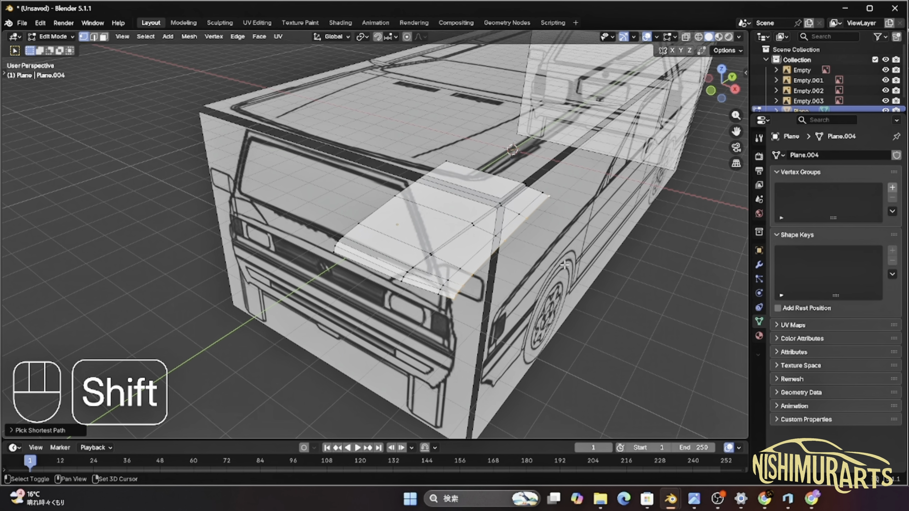
key("shift+d")
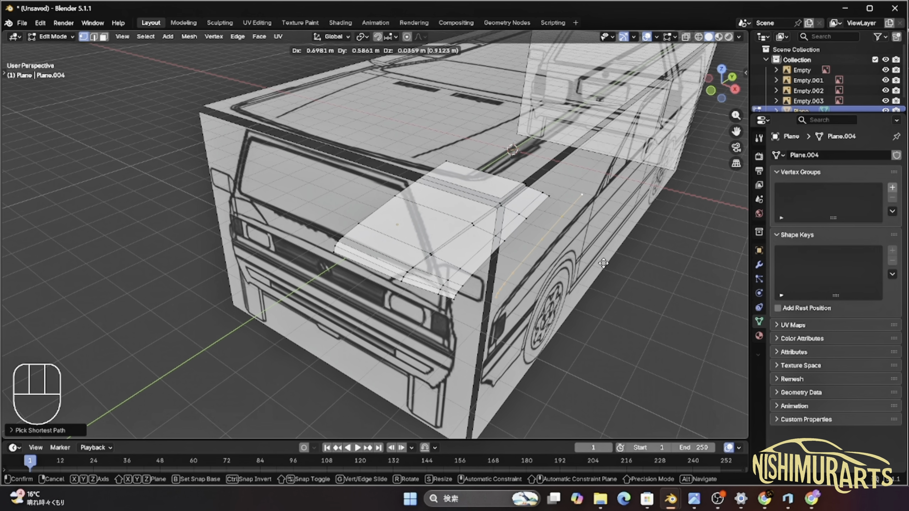
left_click(602, 265)
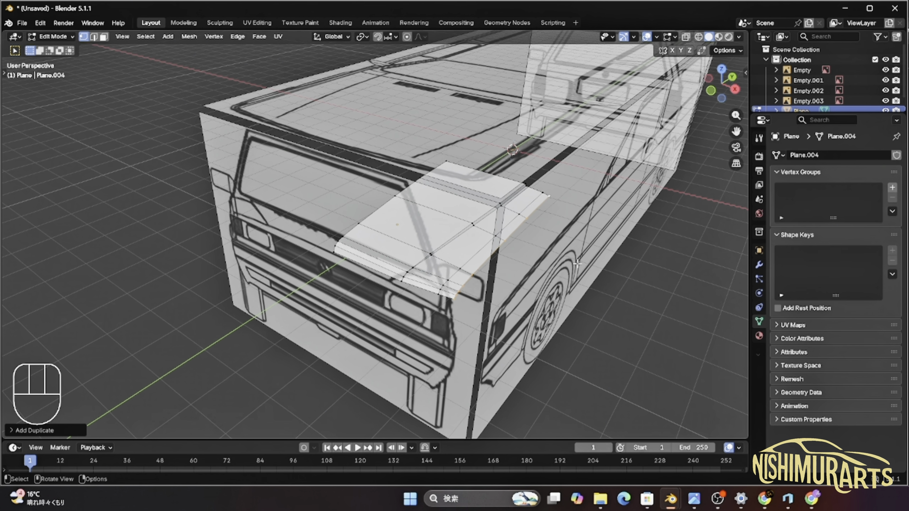
Separate the duplicated side edge into its own object and open that object for mesh editing.
key("p")
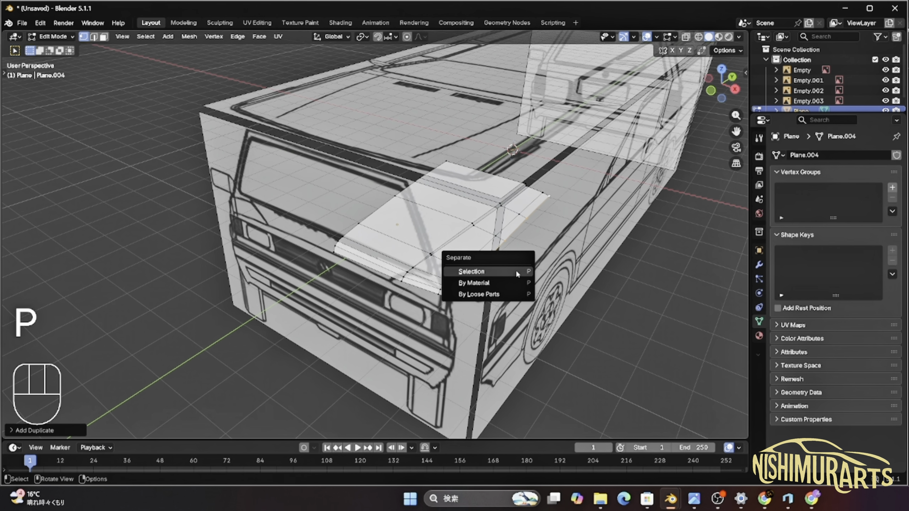
left_click(483, 274)
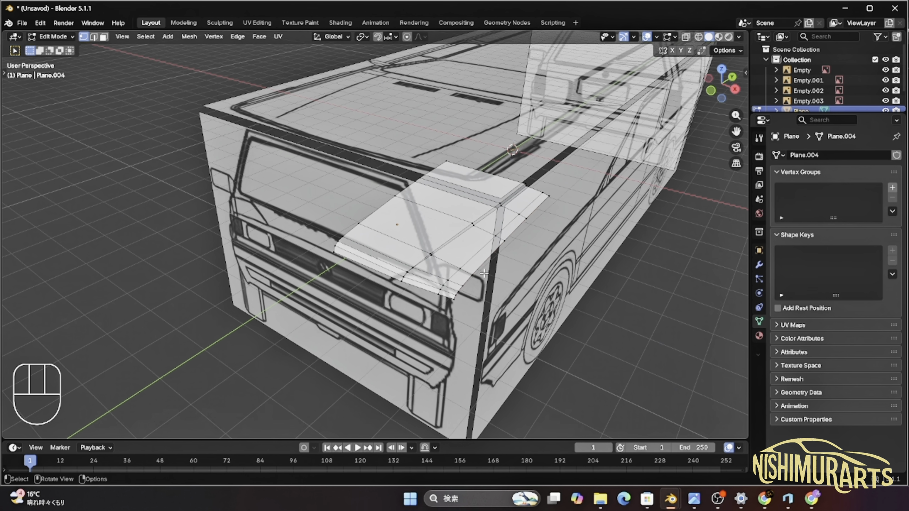
scroll(494, 267, "up", 2)
middle_click_drag(575, 291, 522, 276, "shift")
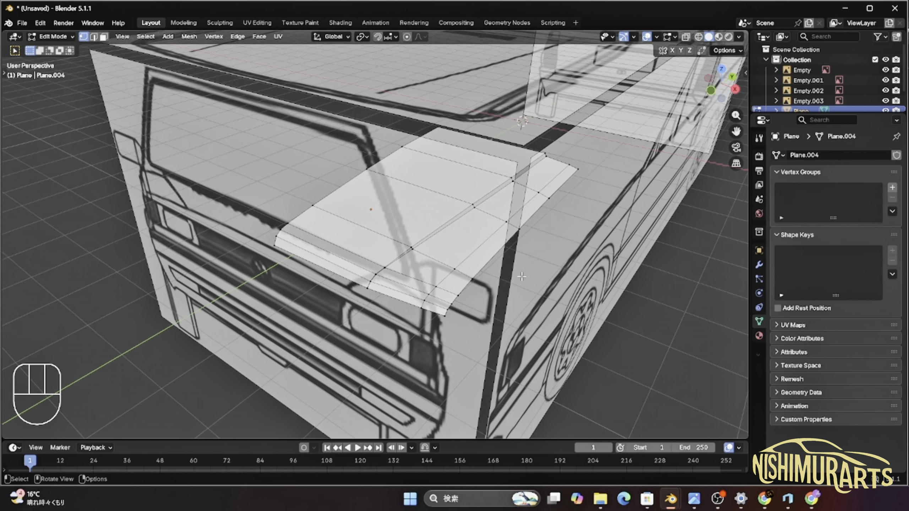
scroll(521, 276, "up", 2)
key("Tab")
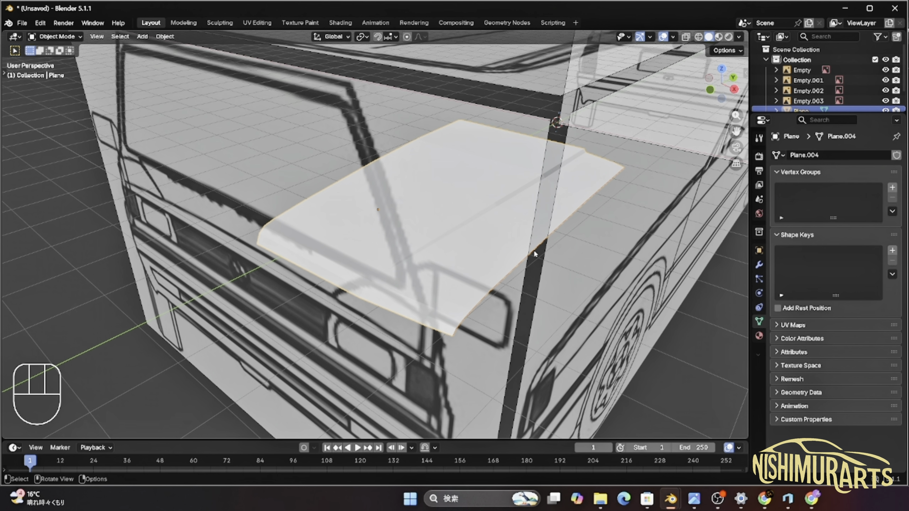
left_click(535, 254)
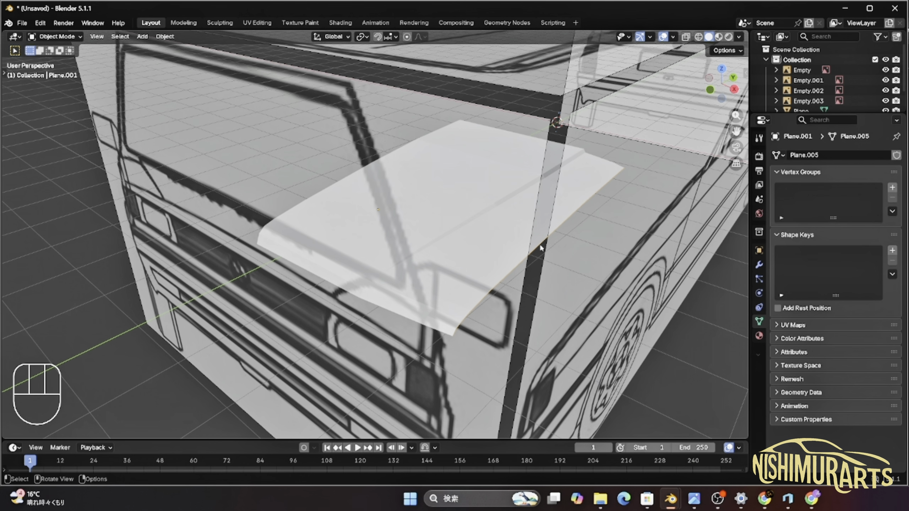
key("Tab")
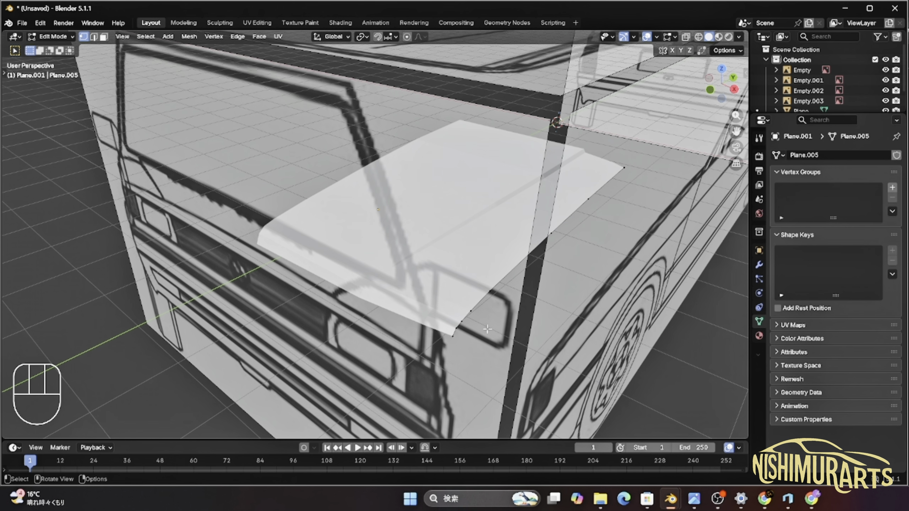
Extrude the separated hood side edge outward about 0.21 m along X in the top view to form the fender's upper strip.
key("a")
key("KP_7")
middle_click_drag(479, 351, 410, 299, "shift")
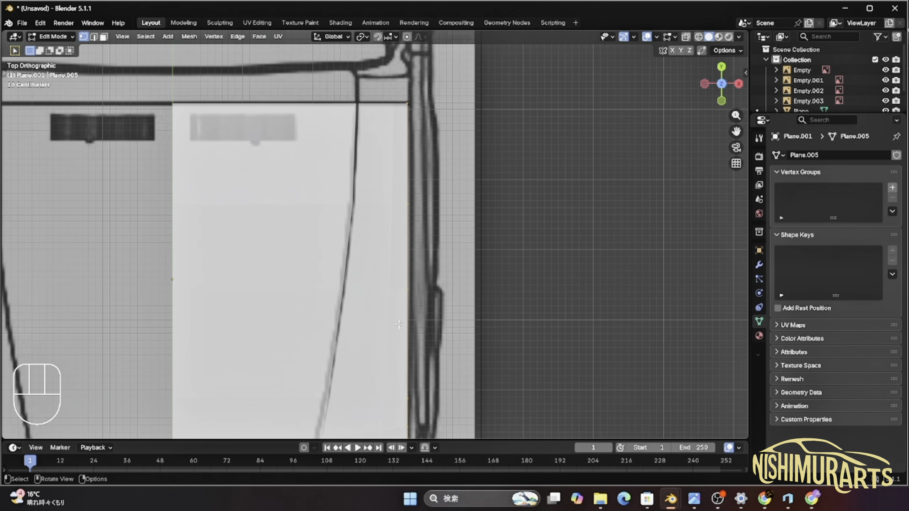
key("e")
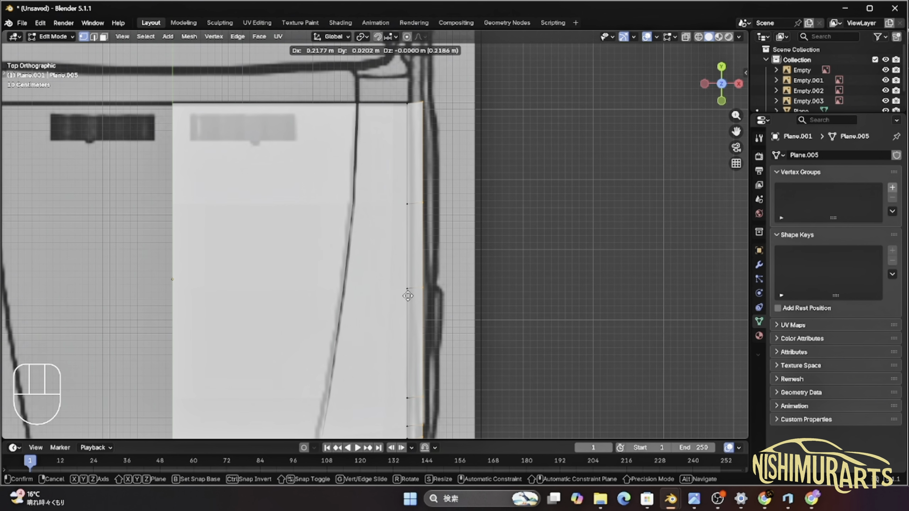
key("x")
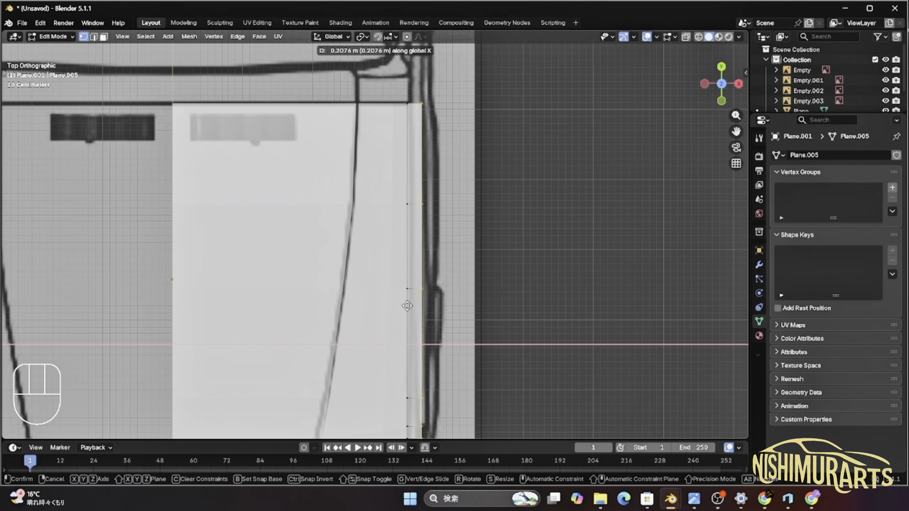
left_click(408, 305)
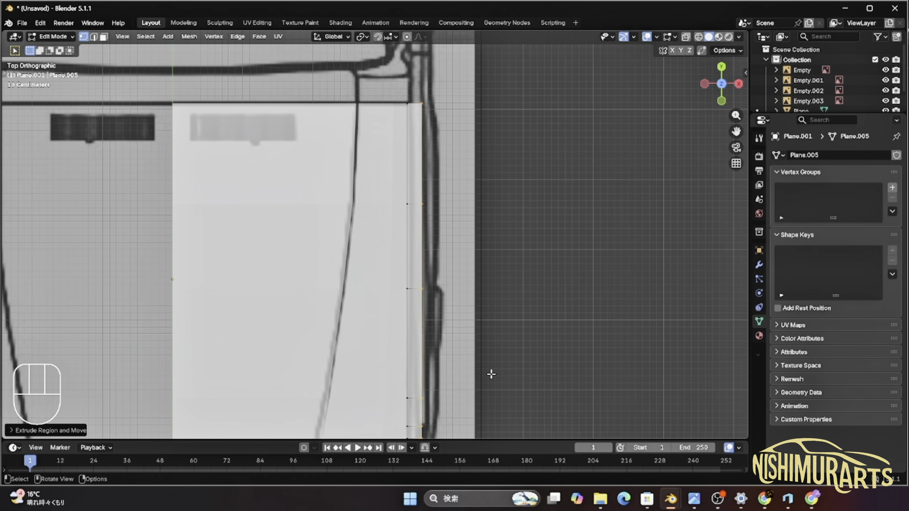
Select the front vertices on the fender strip's outer edge and move them about 0.07 m rearward along Y.
middle_click_drag(491, 372, 428, 275, "shift")
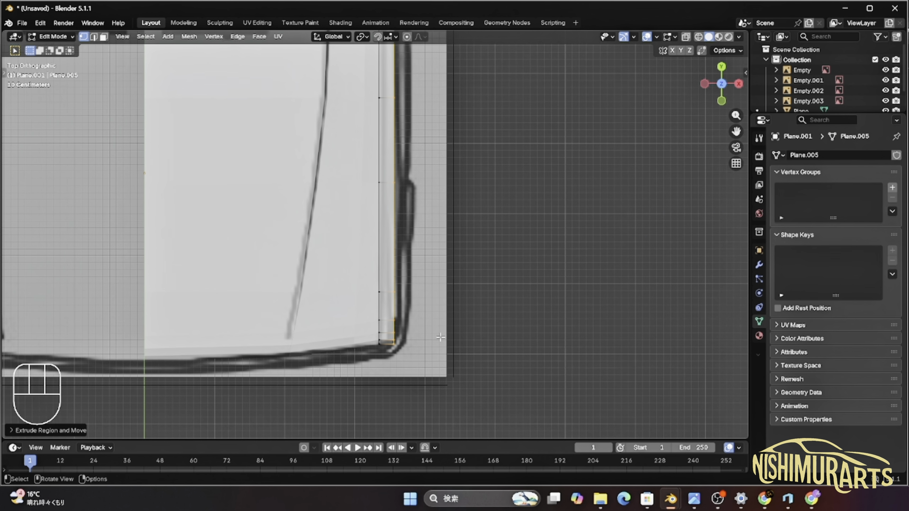
scroll(432, 355, "up", 2)
scroll(437, 371, "up", 2)
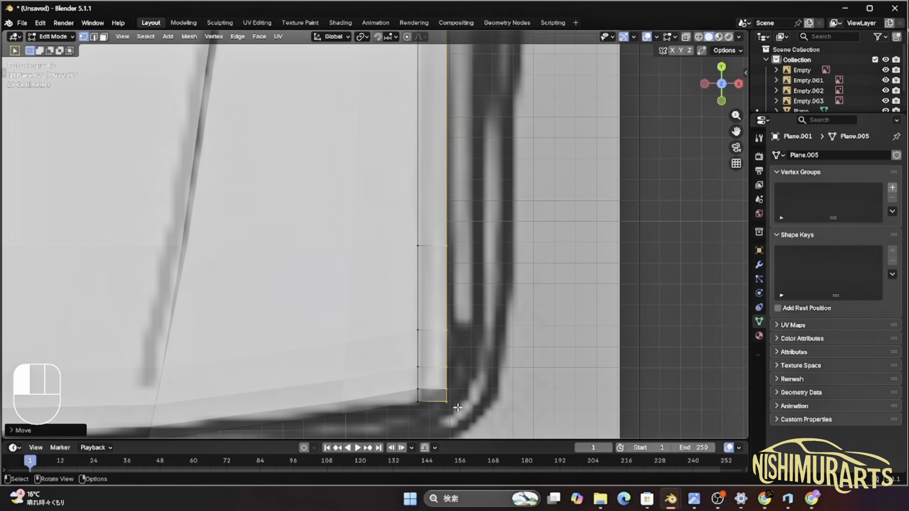
left_click_drag(461, 413, 426, 308)
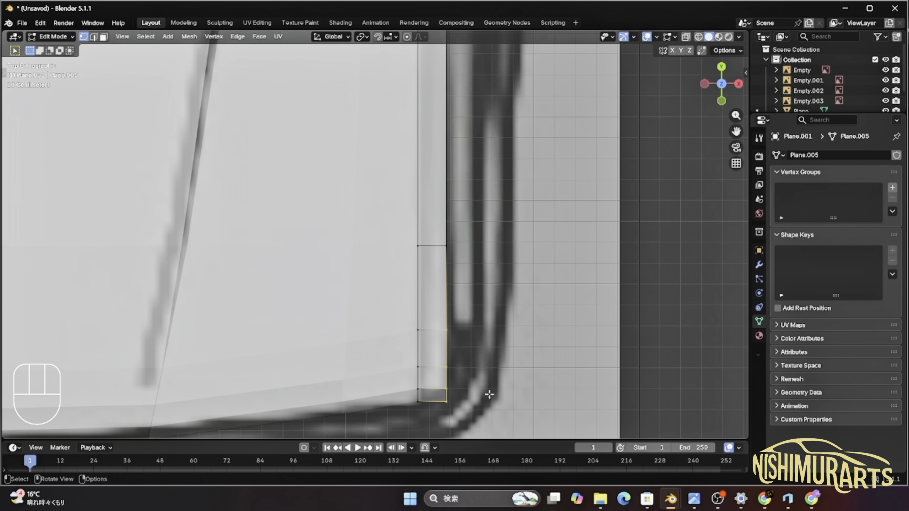
key("g")
key("y")
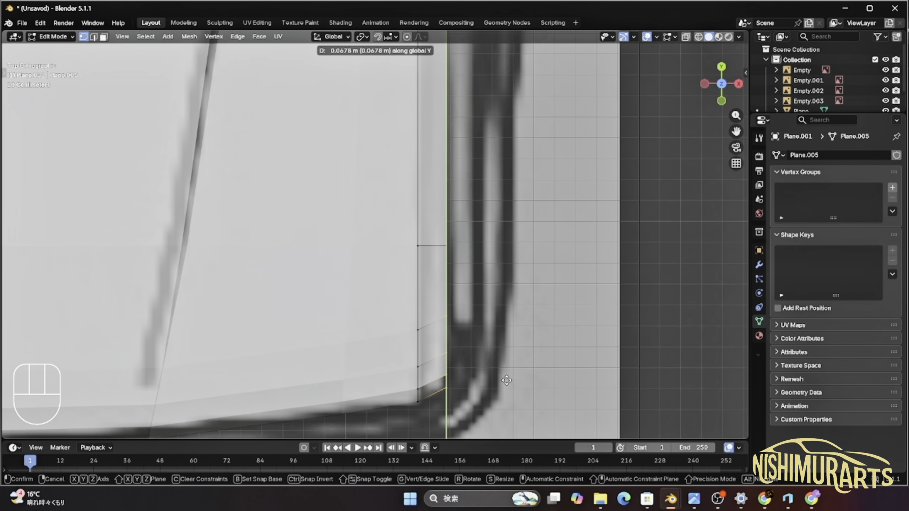
left_click(507, 381)
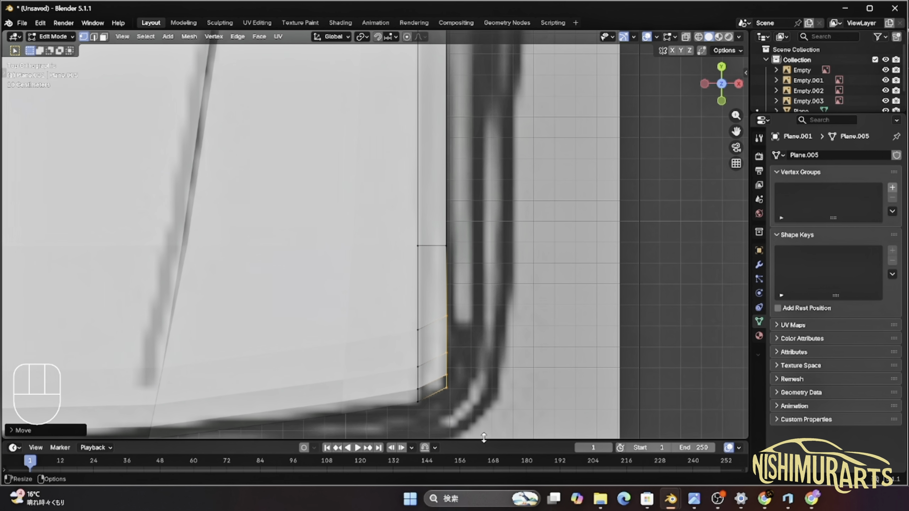
key("KP_3")
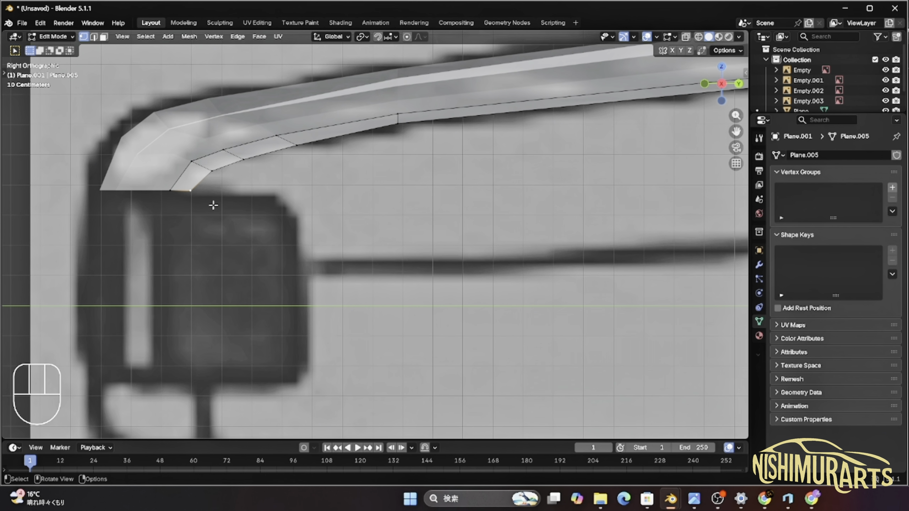
key("e")
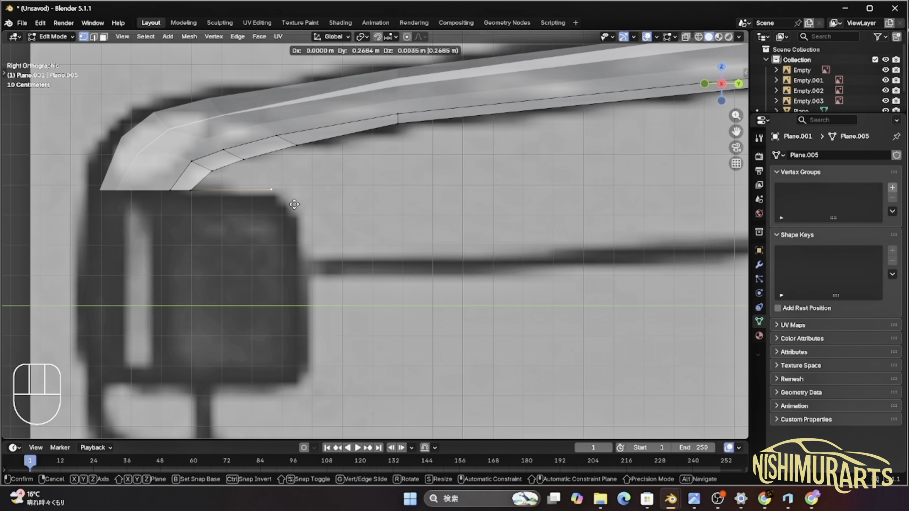
left_click(254, 203)
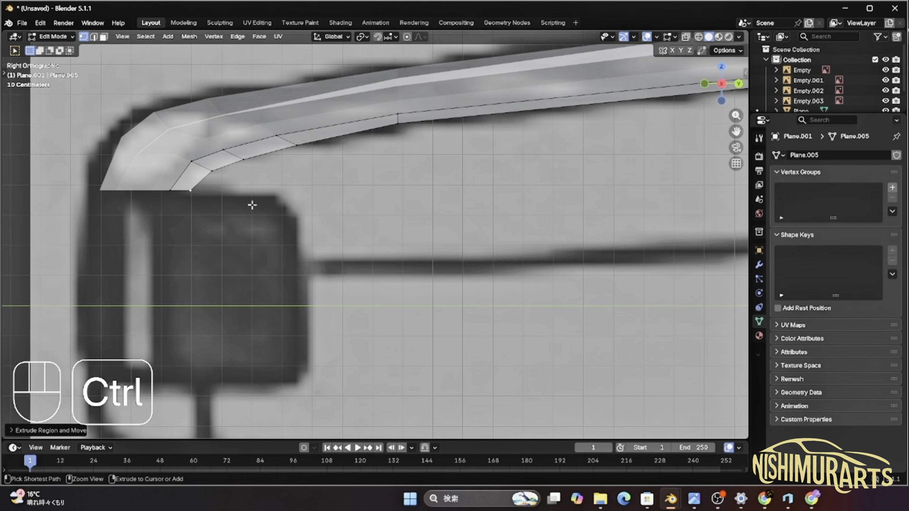
key("ctrl+z")
Extrude the strip's front outer vertex rearward along the corner lamp's upper edge and around its upper rear corner in the side view.
key("e")
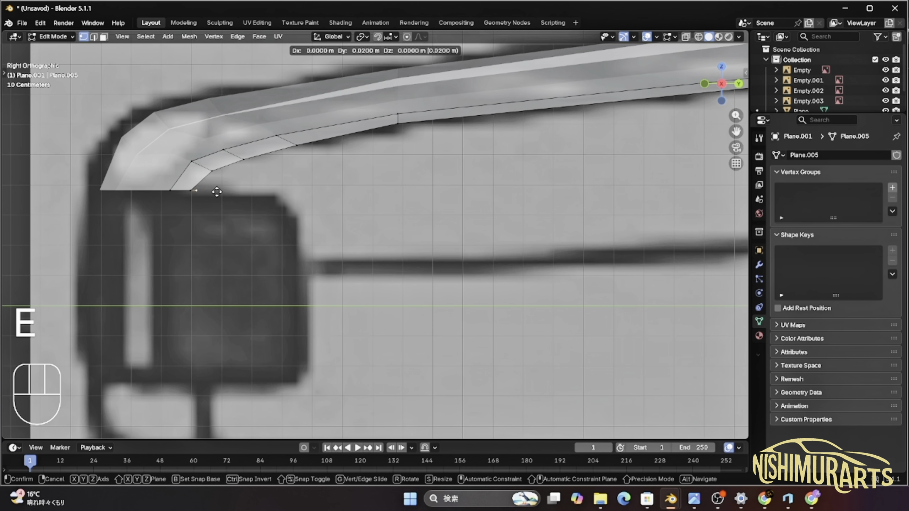
left_click(291, 194)
key("e")
left_click(311, 202)
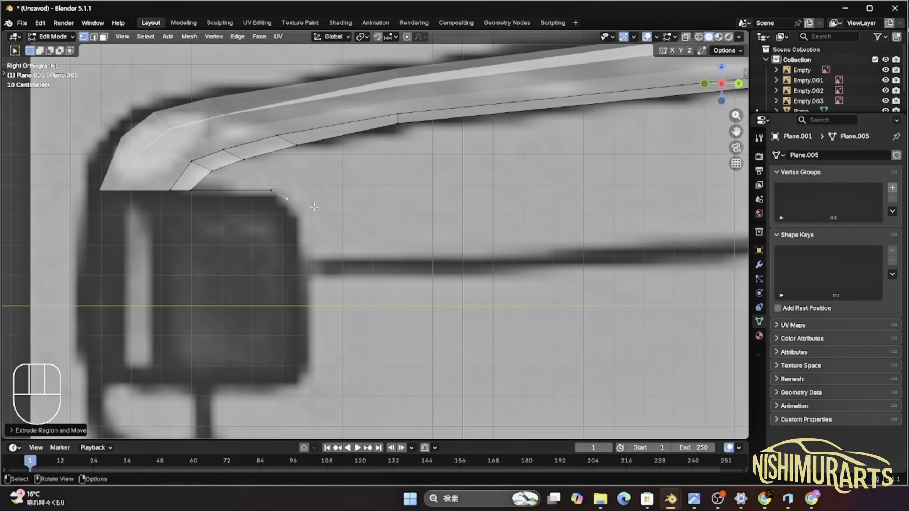
key("e")
left_click(327, 225)
Continue the fender outline down the corner lamp's rear edge with two extruded segments.
key("e")
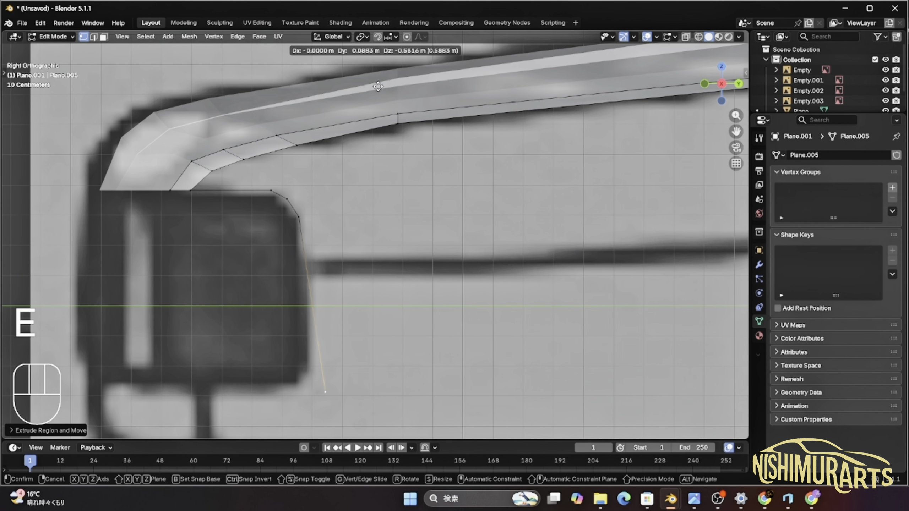
left_click(359, 377)
key("e")
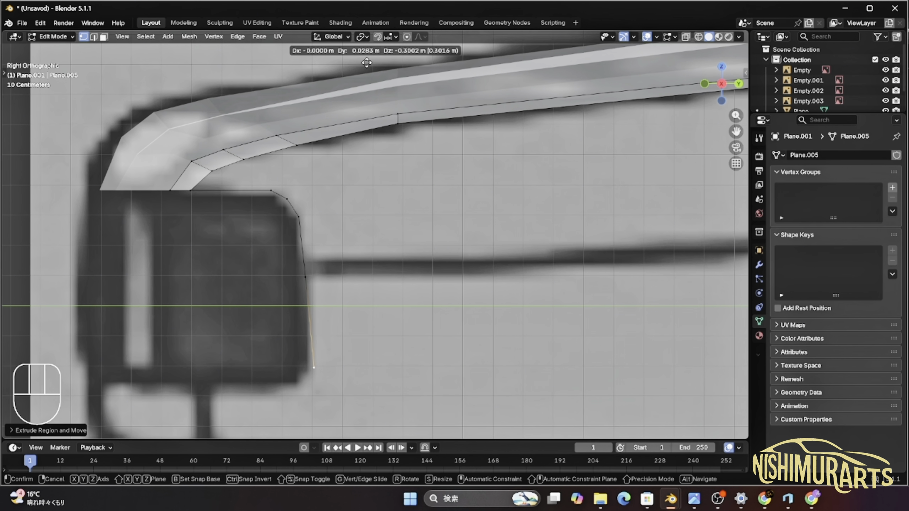
left_click(361, 65)
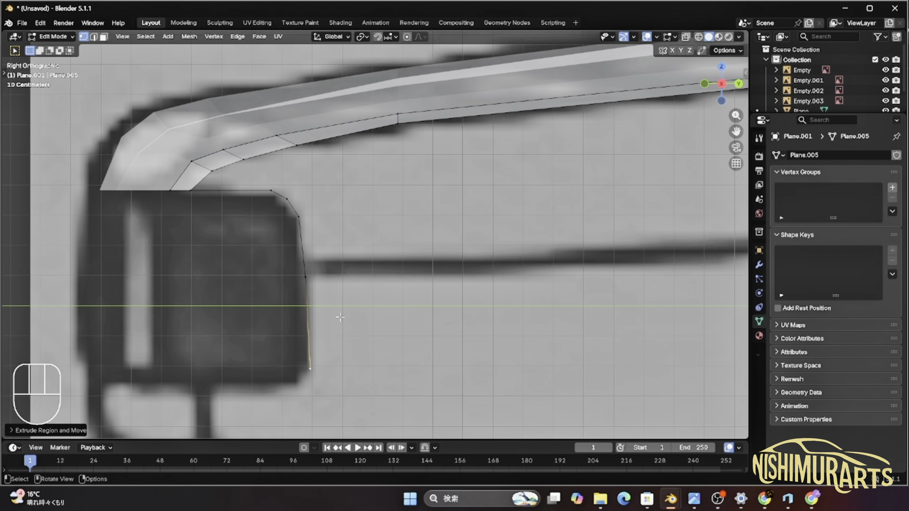
Extrude the outline around the corner lamp's lower rear corner and forward along its lower edge to the vertical panel line.
key("e")
left_click(327, 332)
key("e")
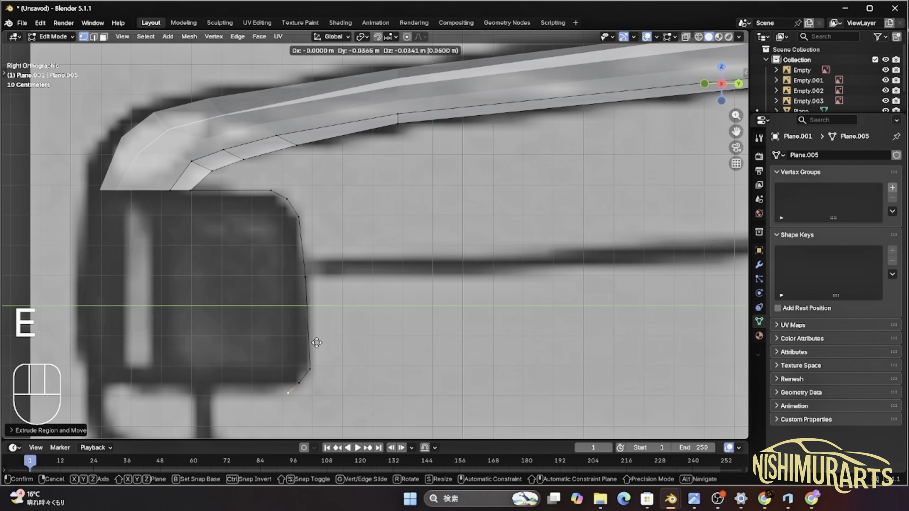
left_click(297, 336)
key("e")
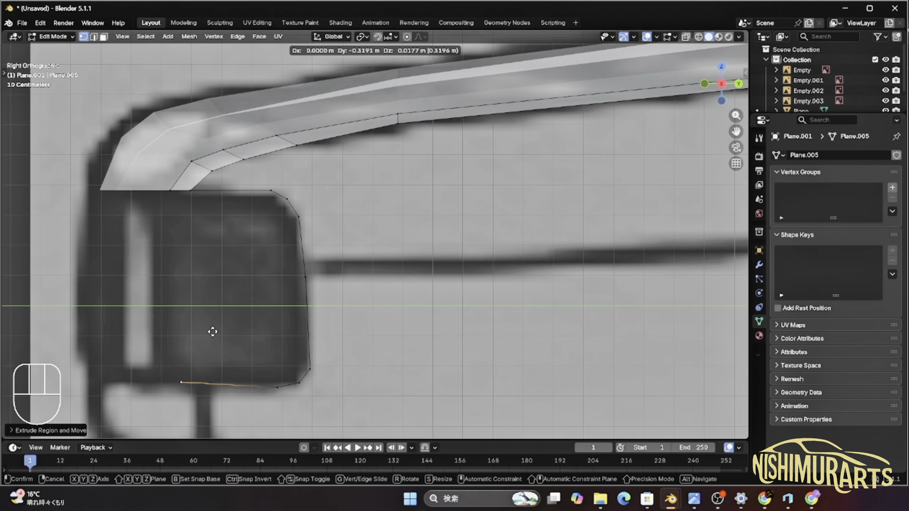
left_click(232, 337)
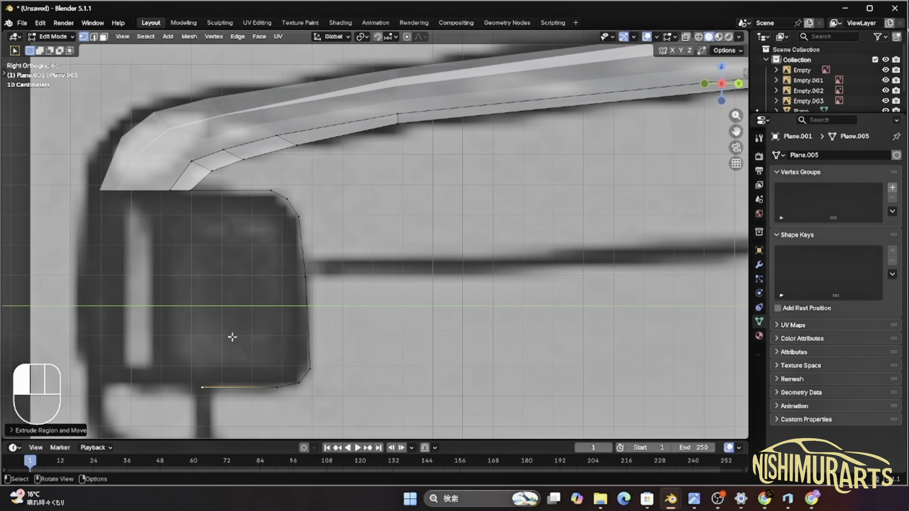
Extrude the outline's end vertex about 0.2 m straight down along Z to the bumper's upper edge.
scroll(250, 375, "down", 2)
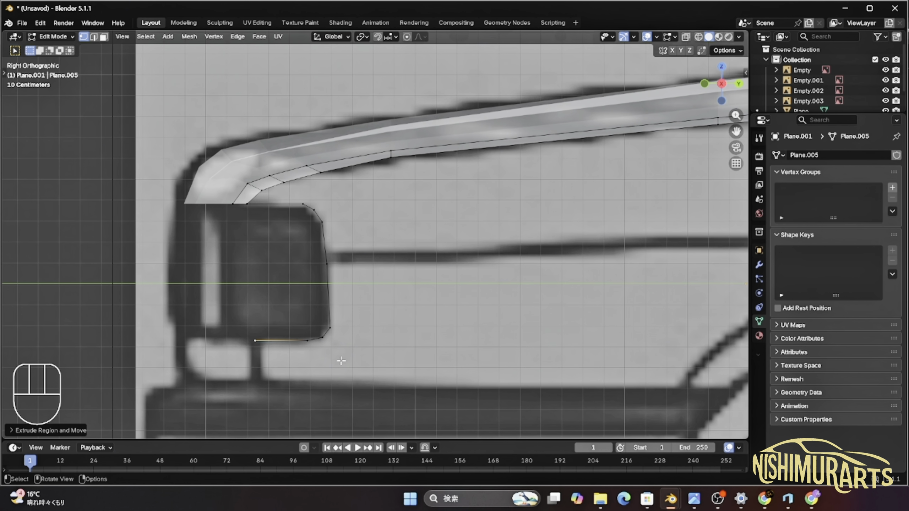
middle_click_drag(362, 358, 365, 325, "shift")
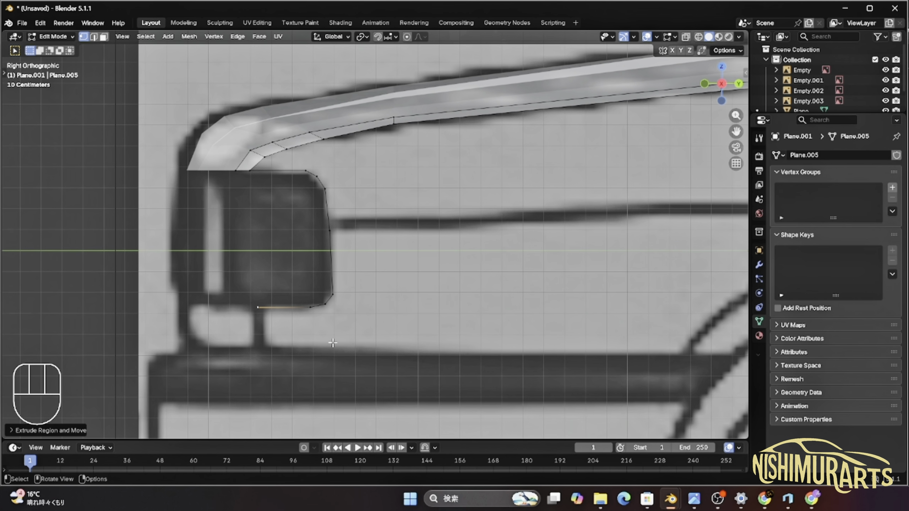
scroll(321, 339, "up", 1)
key("e")
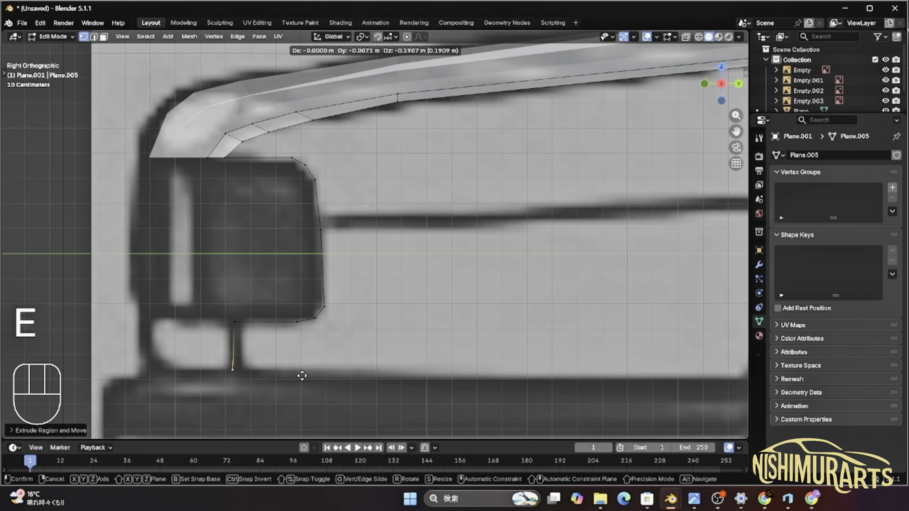
key("z")
left_click(302, 377)
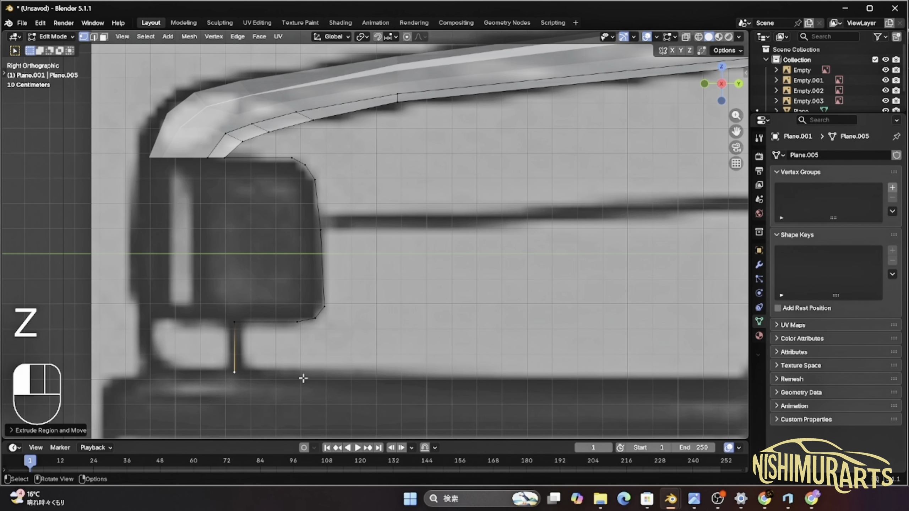
Extrude the outline about 2.05 m rearward along Y over the bumper, and add a short segment to the inner wheel arch line.
scroll(339, 369, "down", 3)
middle_click_drag(388, 351, 378, 359, "shift")
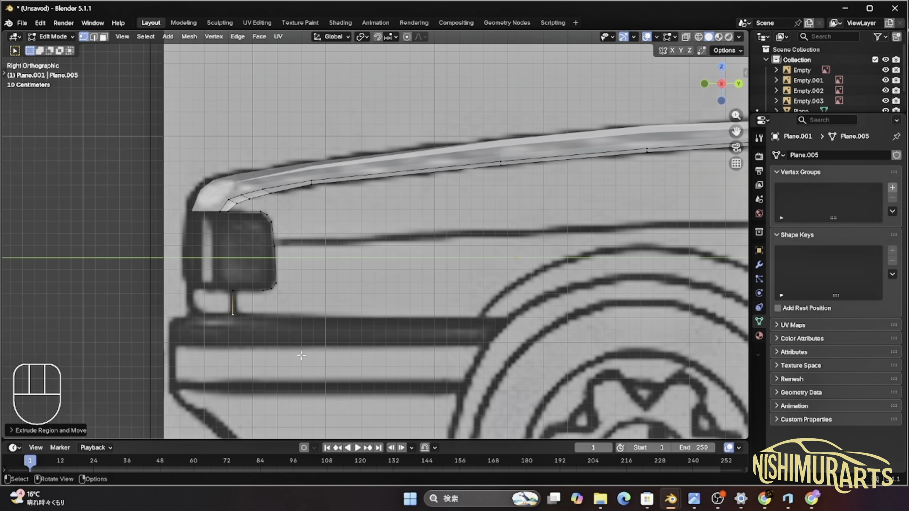
key("e")
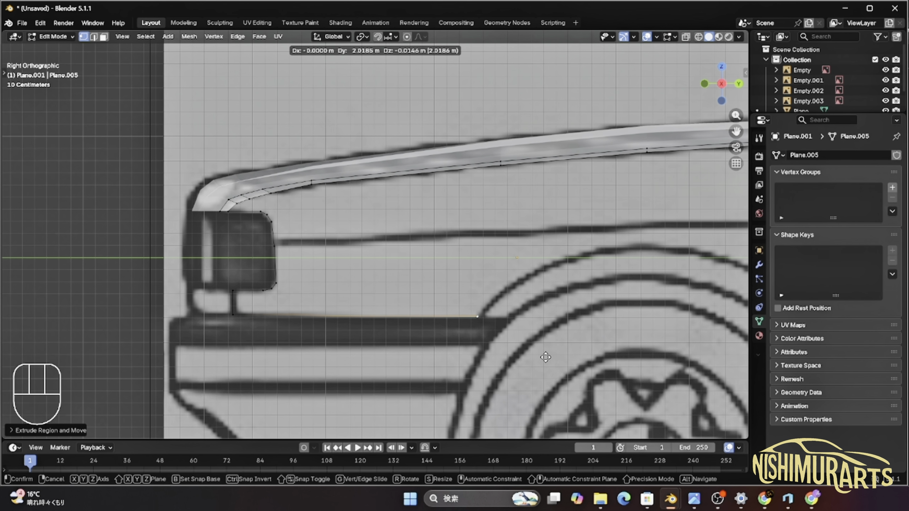
key("y")
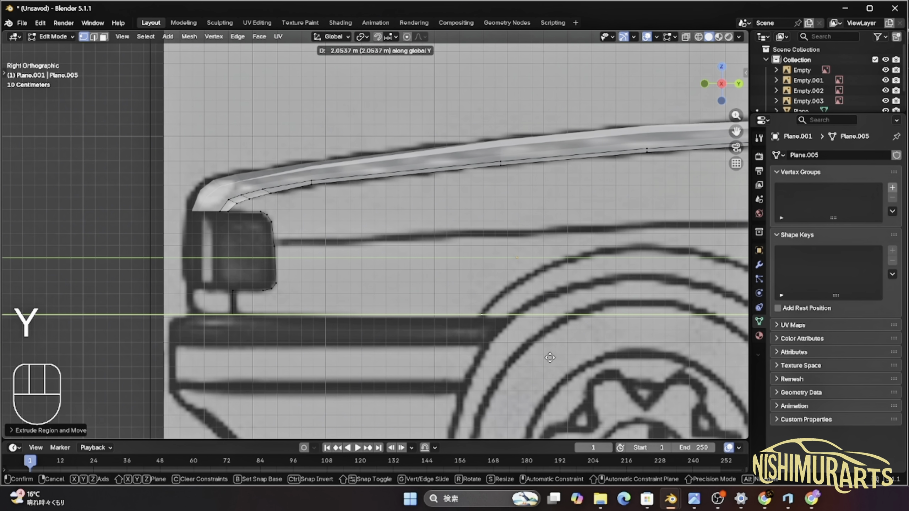
left_click(548, 357)
scroll(548, 358, "up", 5)
key("e")
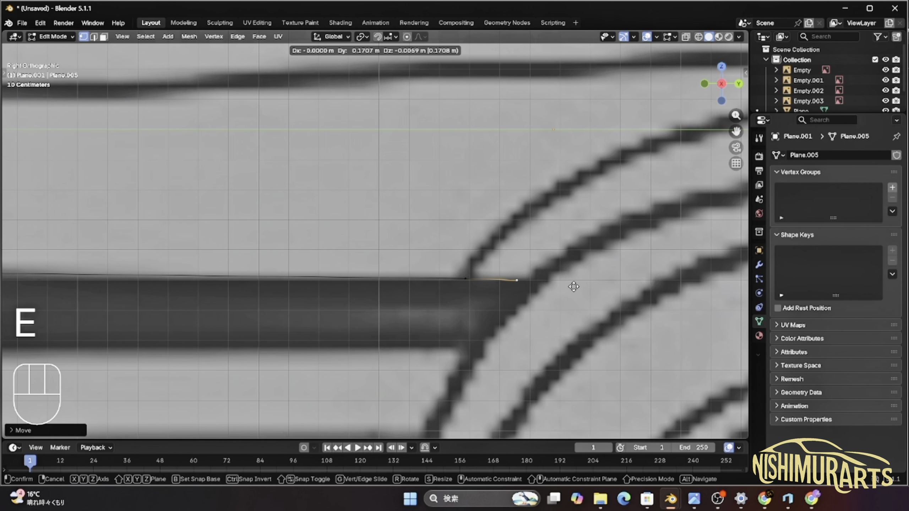
left_click(594, 289)
Extrude one edge across the wheel to the arch's lower rear end and divide it with three loop cuts.
scroll(216, 184, "down", 4)
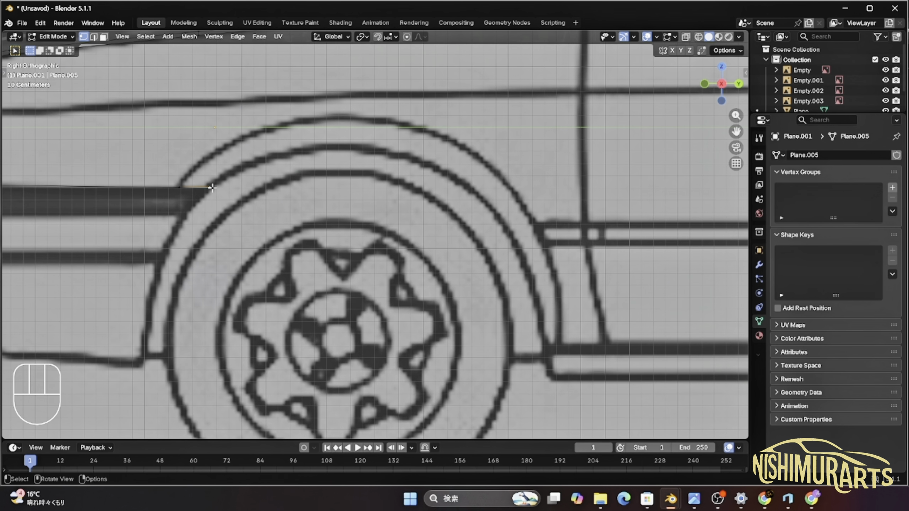
key("e")
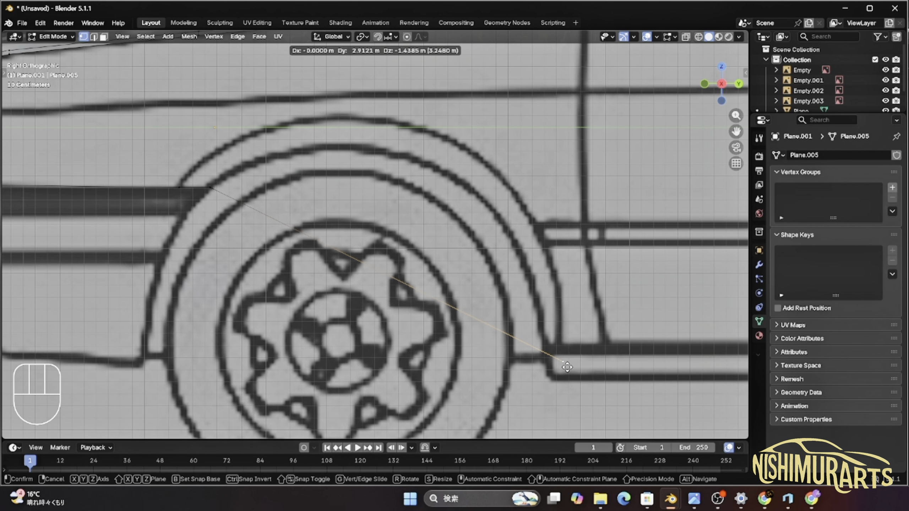
left_click(549, 350)
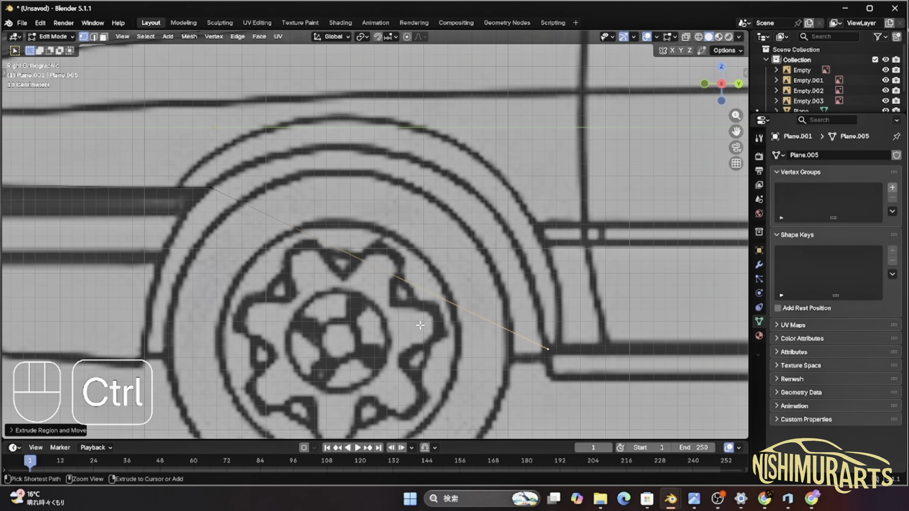
key("ctrl+r")
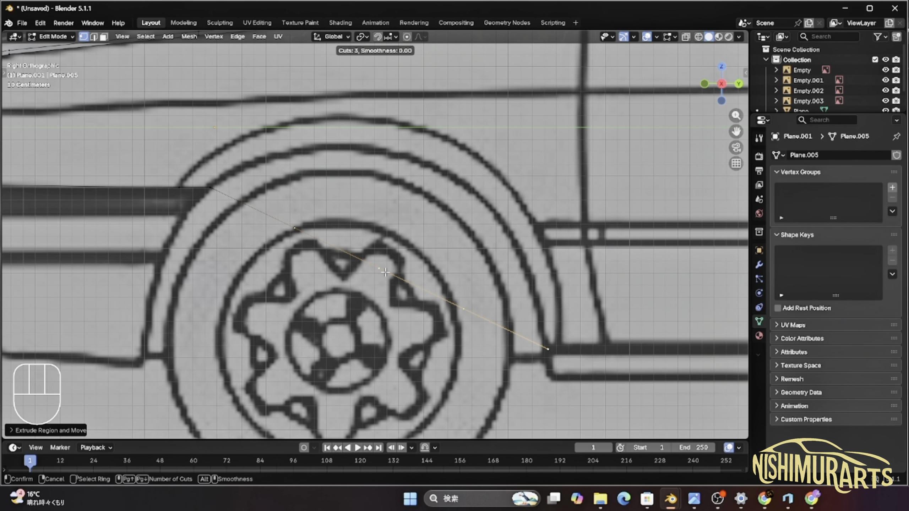
left_click(385, 272)
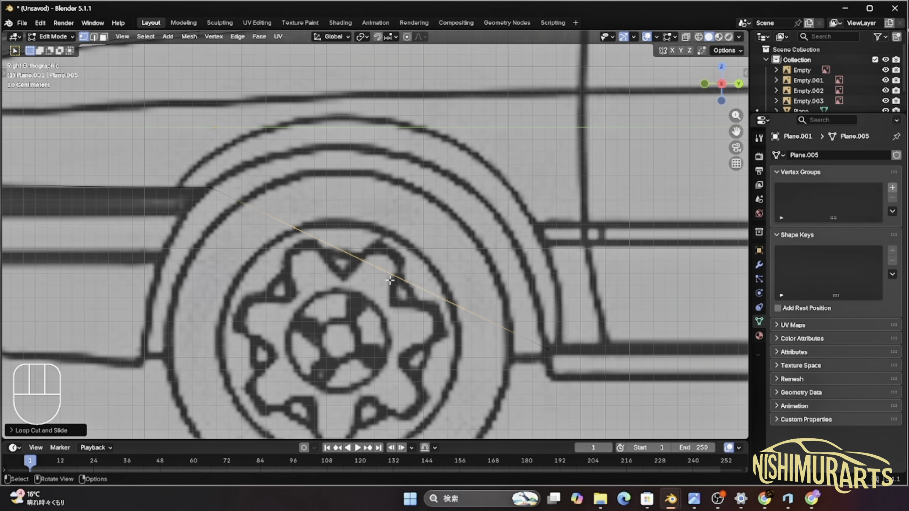
Select the frontmost new vertex on the wheel arch edge and move it up onto the blueprint's arch line.
left_click(329, 255)
key("g")
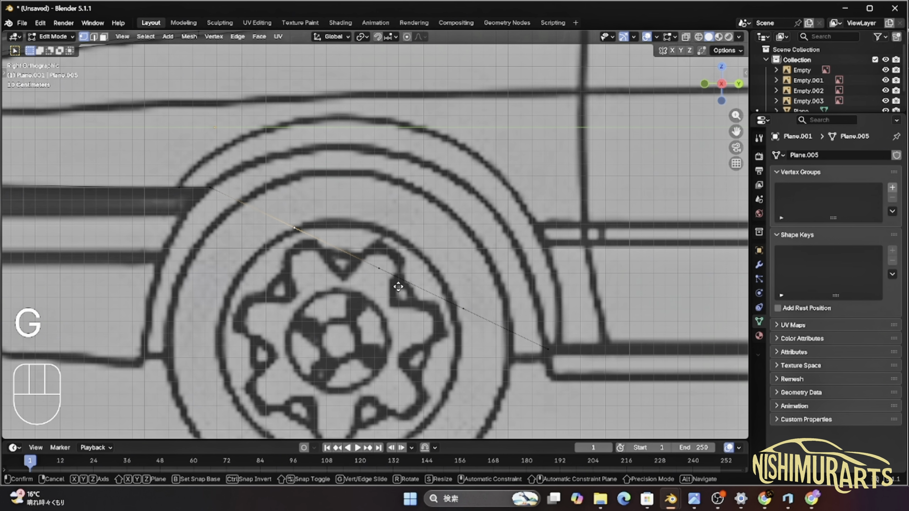
left_click(366, 217)
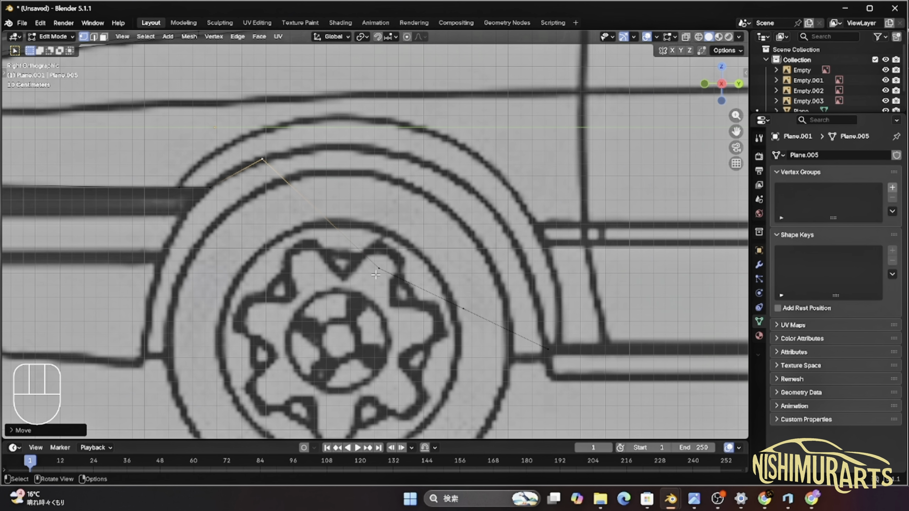
Move the middle and rearmost new vertices of the wheel arch edge up onto the blueprint's arch line.
left_click(378, 270)
key("g")
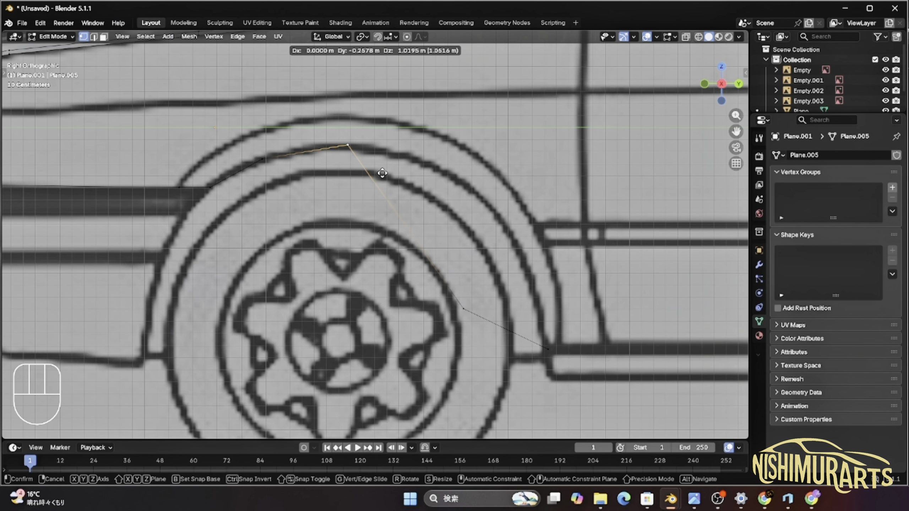
left_click(381, 174)
left_click(463, 309)
key("g")
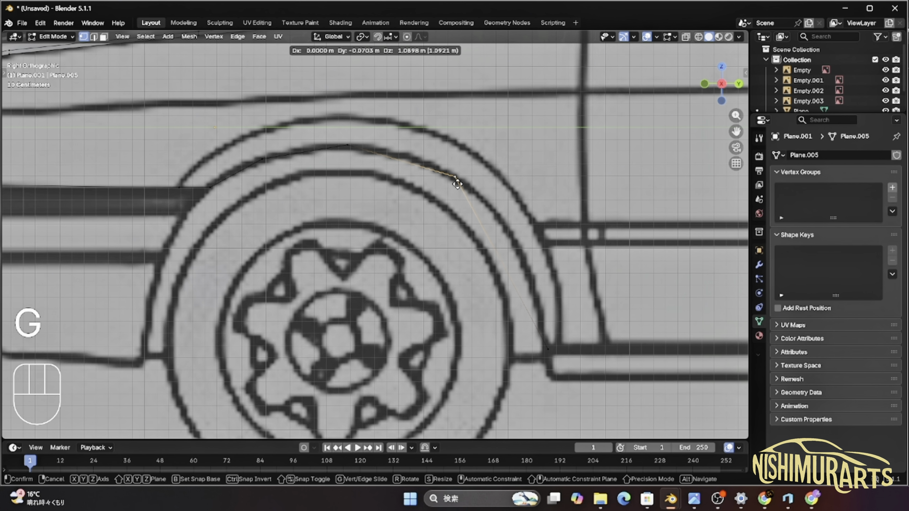
left_click(456, 181)
Divide the arch's rear lower segment with two loop cuts and move both new vertices onto the blueprint's arch line.
key("ctrl+r")
left_click(501, 263)
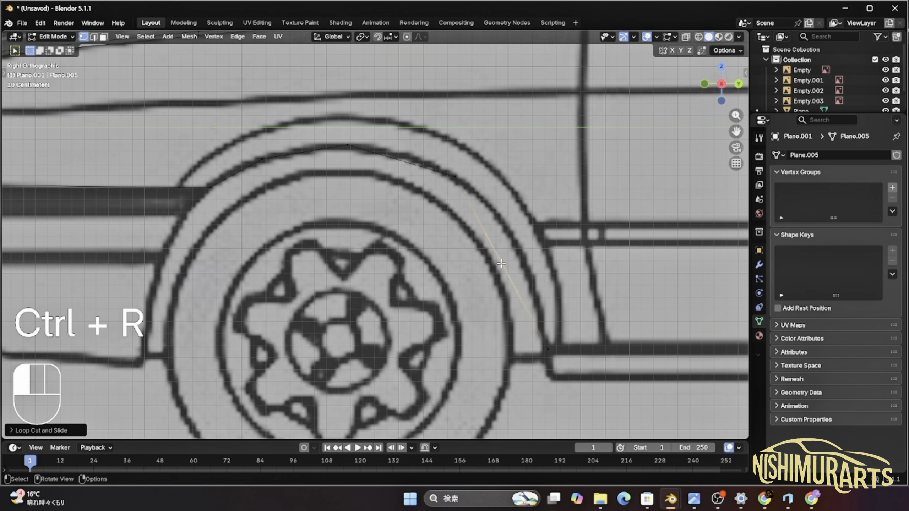
left_click(490, 238)
key("g")
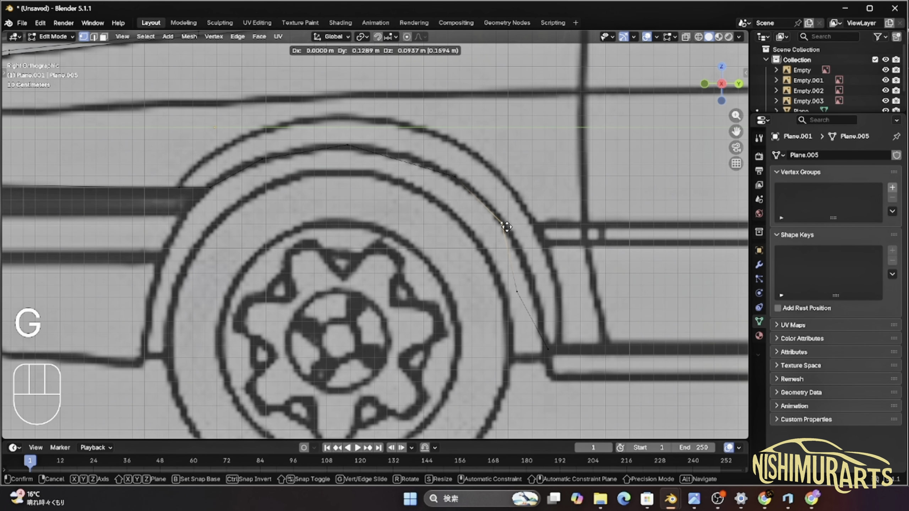
left_click(516, 243)
key("g")
left_click(536, 282)
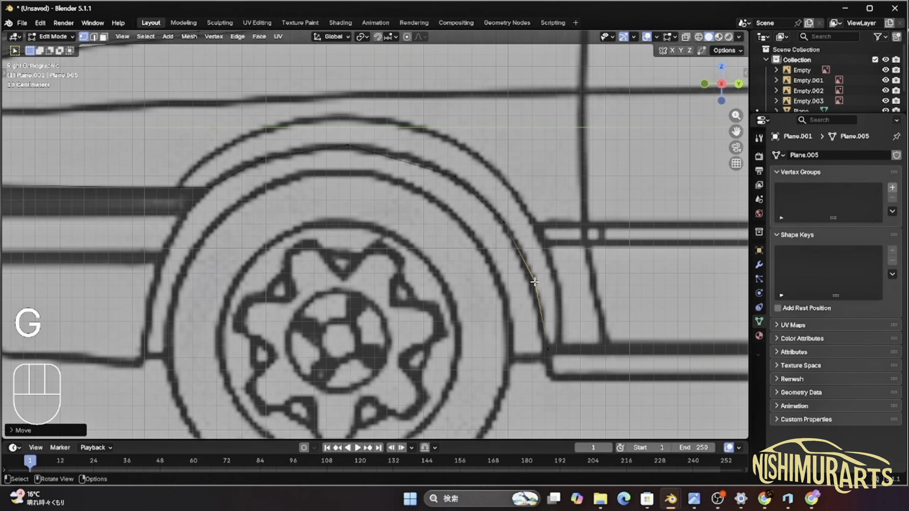
Add one loop cut on each side of the arch's top vertex and move each new vertex onto the arch line.
key("ctrl+r")
left_click(413, 172)
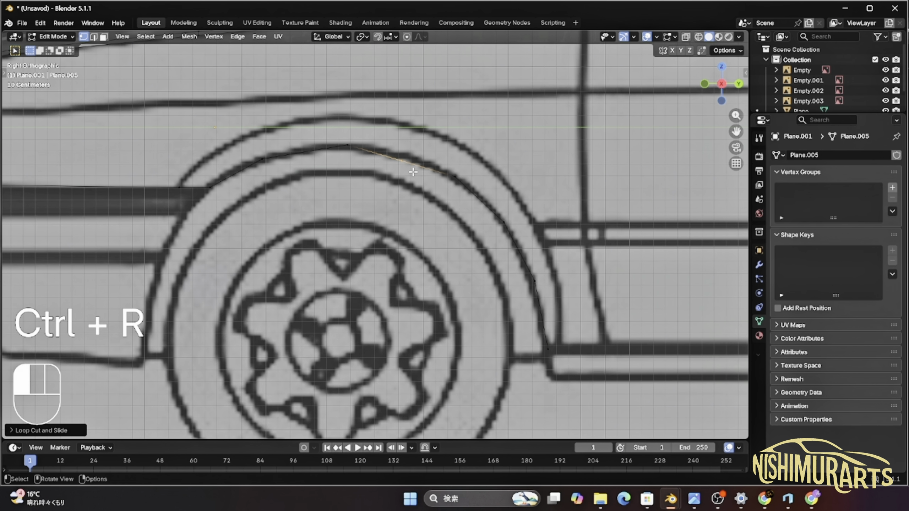
key("g")
left_click(437, 206)
key("ctrl+r")
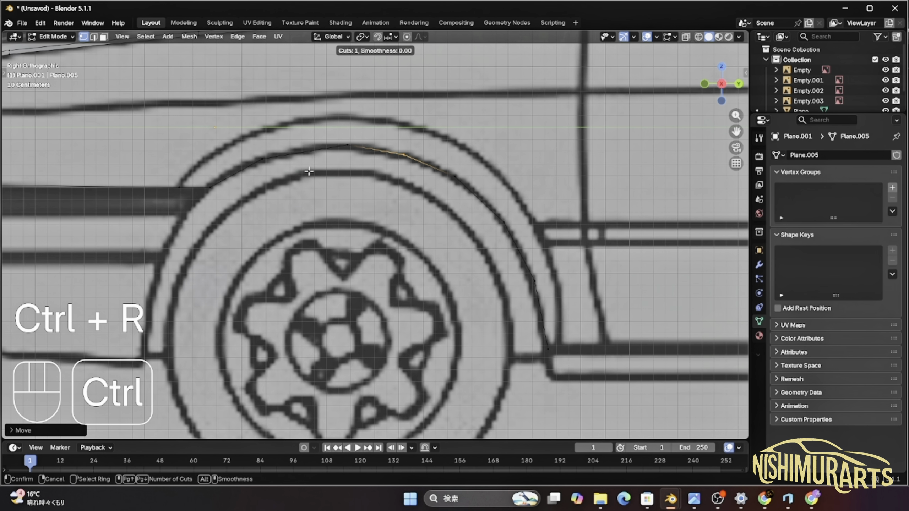
left_click(307, 155)
key("g")
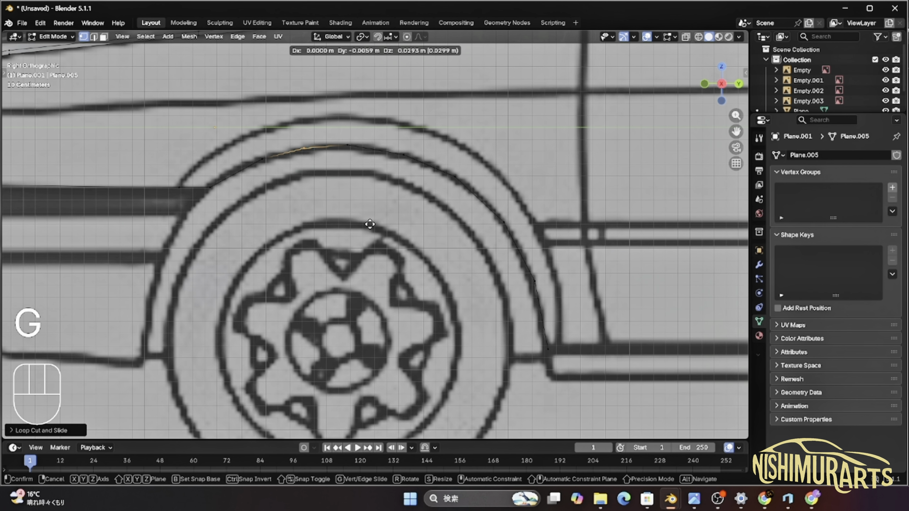
left_click(368, 224)
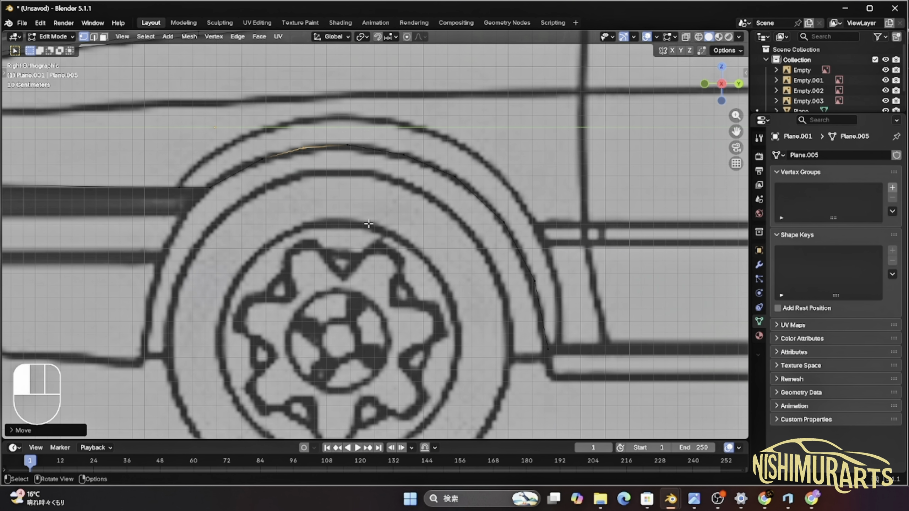
Examine the traced fender outline in perspective against the side and front blueprints.
key("Tab")
left_click(450, 256)
middle_click_drag(450, 256, 576, 221)
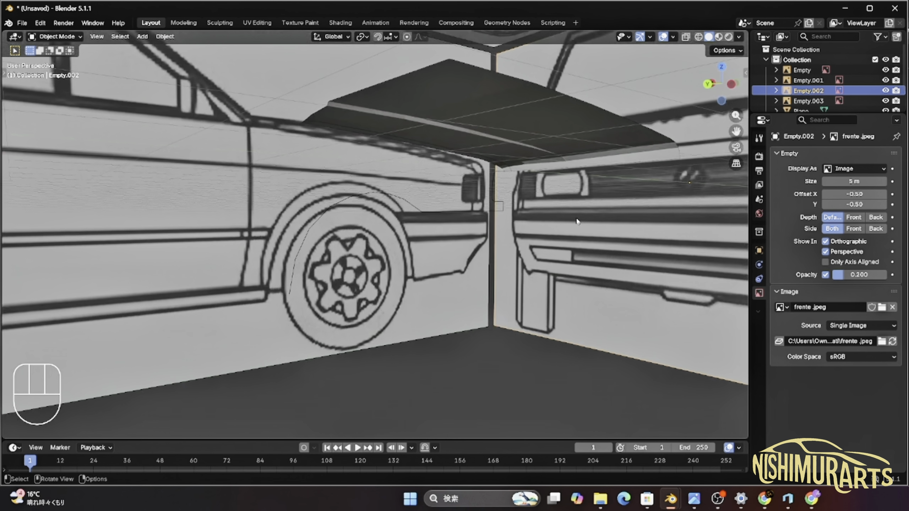
left_click(375, 198)
scroll(375, 198, "down", 3)
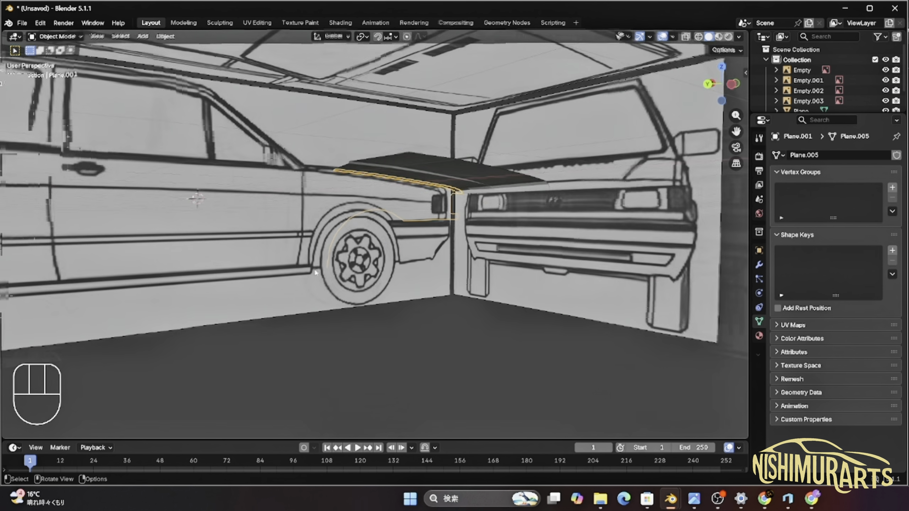
middle_click_drag(375, 198, 486, 317)
key("Tab")
Select the outline vertices around the side lamp down to the bumper edge and move them outward along X in front view.
scroll(526, 295, "up", 3)
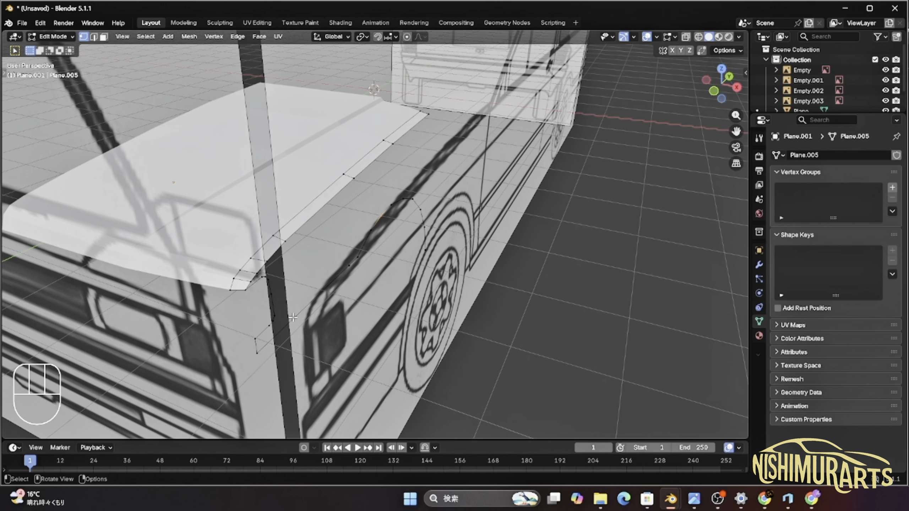
left_click(257, 281)
left_click(269, 325, "ctrl")
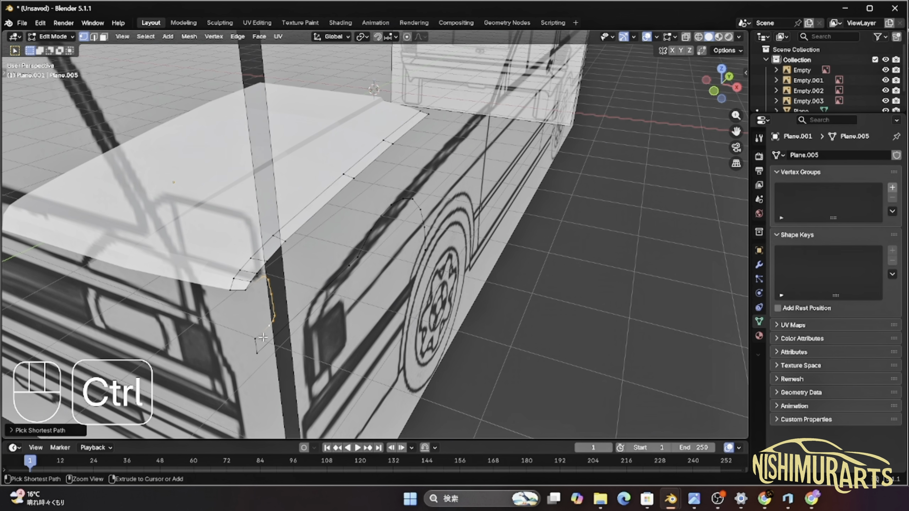
left_click(256, 339, "ctrl")
key("KP_1")
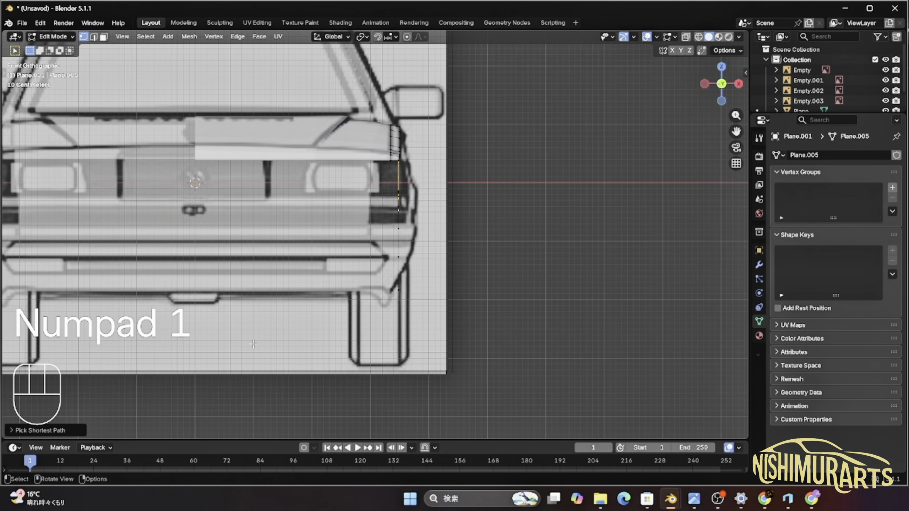
scroll(400, 203, "up", 6)
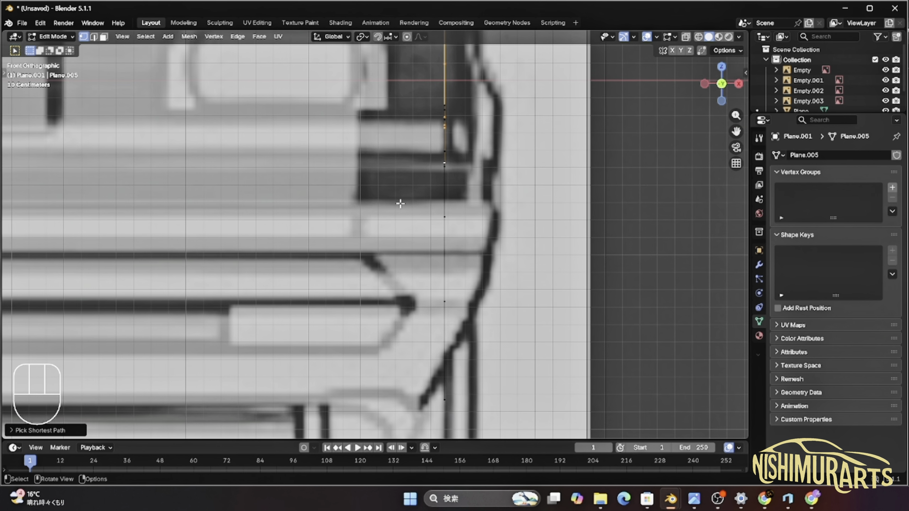
scroll(417, 201, "down", 4, "shift")
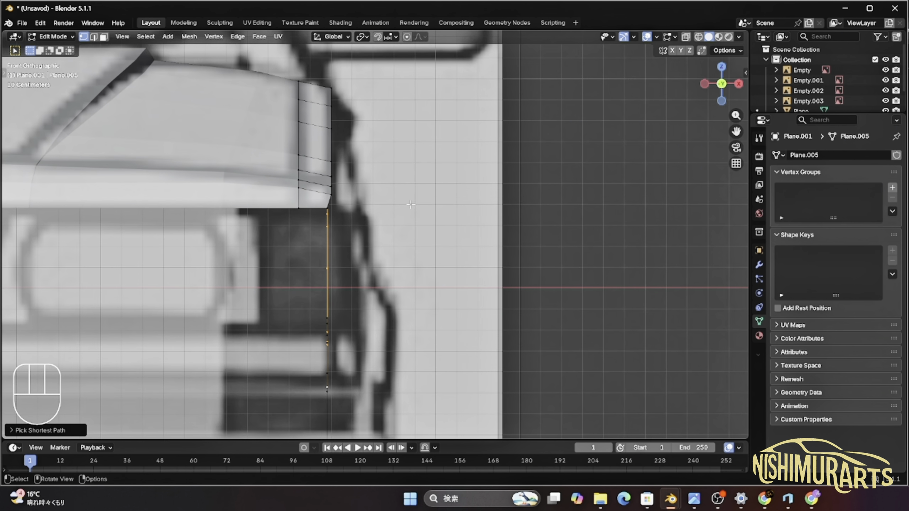
scroll(354, 246, "up", 2)
key("g")
key("y")
key("x")
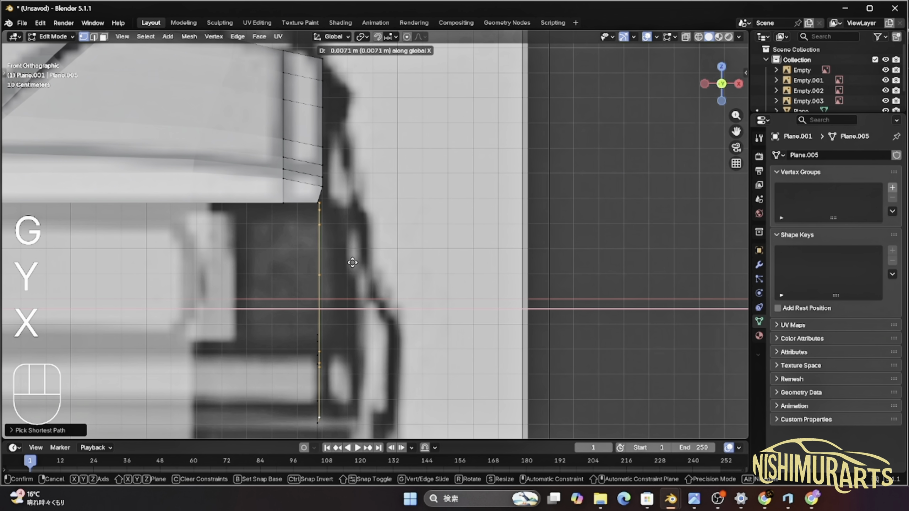
left_click(380, 261)
Select the lamp outline's uppermost vertex and move it back inward along X, close to the hood corner.
key("KP_7")
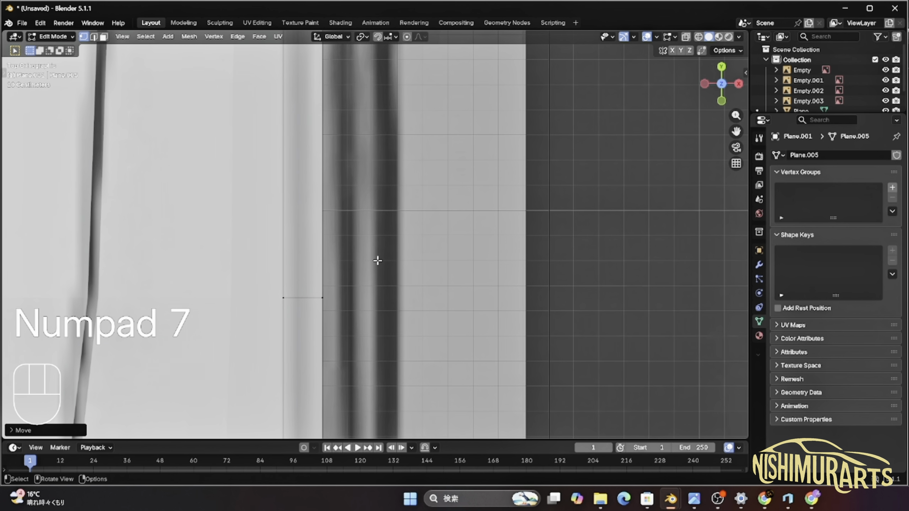
scroll(377, 260, "down", 4)
middle_click_drag(363, 261, 350, 73, "shift")
middle_click_drag(350, 223, 348, 79, "shift")
scroll(365, 259, "up", 4)
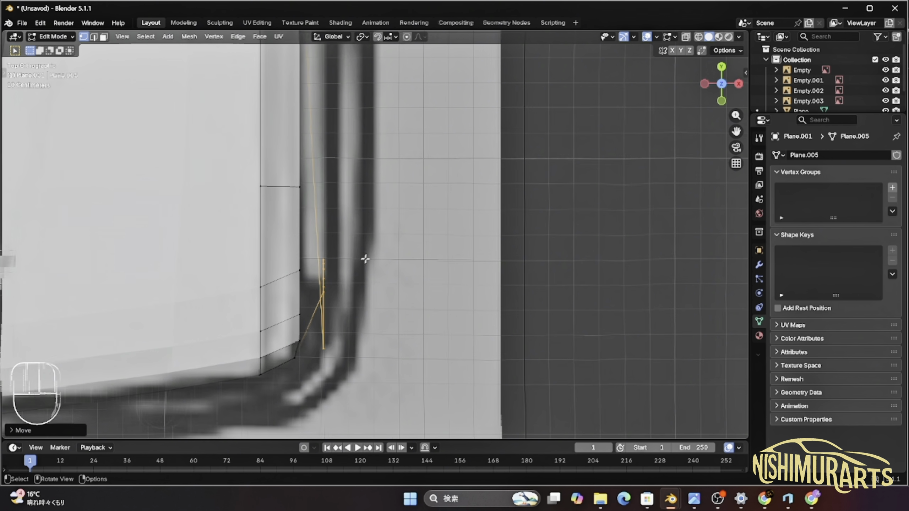
mouse_move(365, 259)
middle_mouse_down("shift")
mouse_move(334, 300)
mouse_move(361, 246)
middle_mouse_up("shift")
scroll(334, 215, "up", 2)
left_click(333, 212)
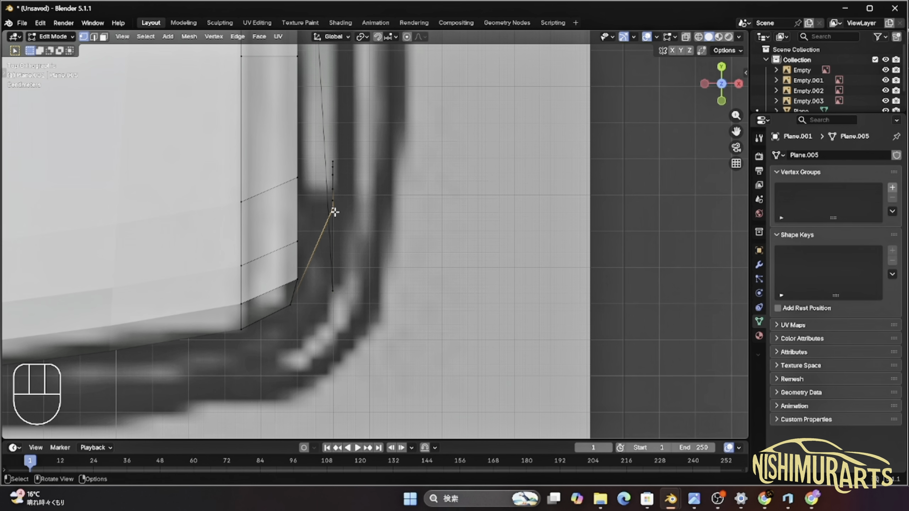
key("KP_1")
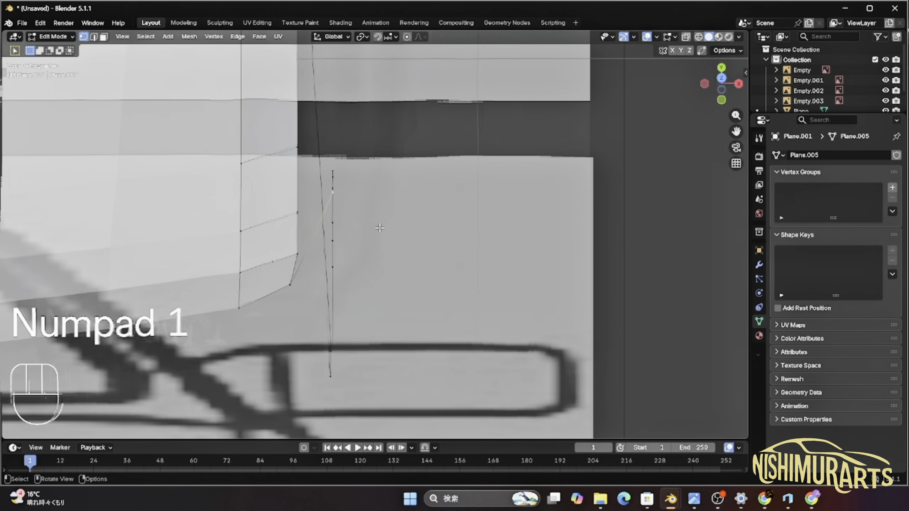
key("g")
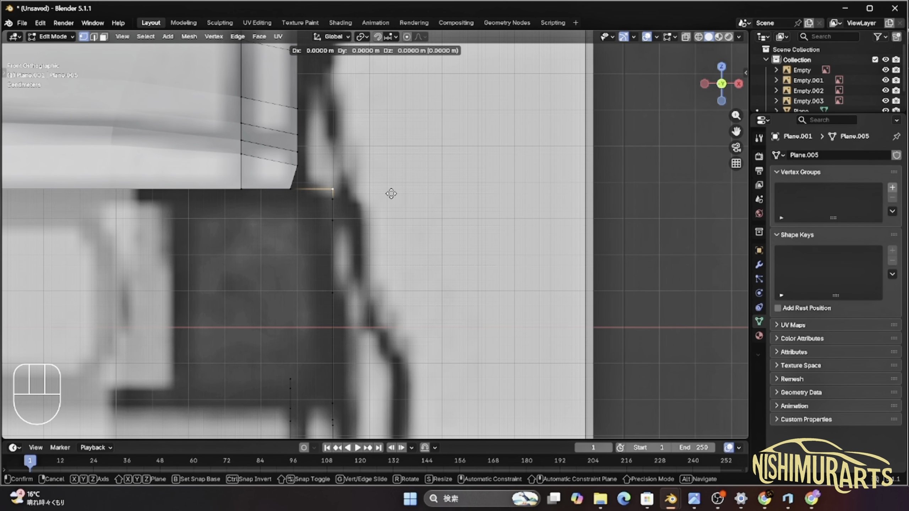
key("x")
left_click(349, 193)
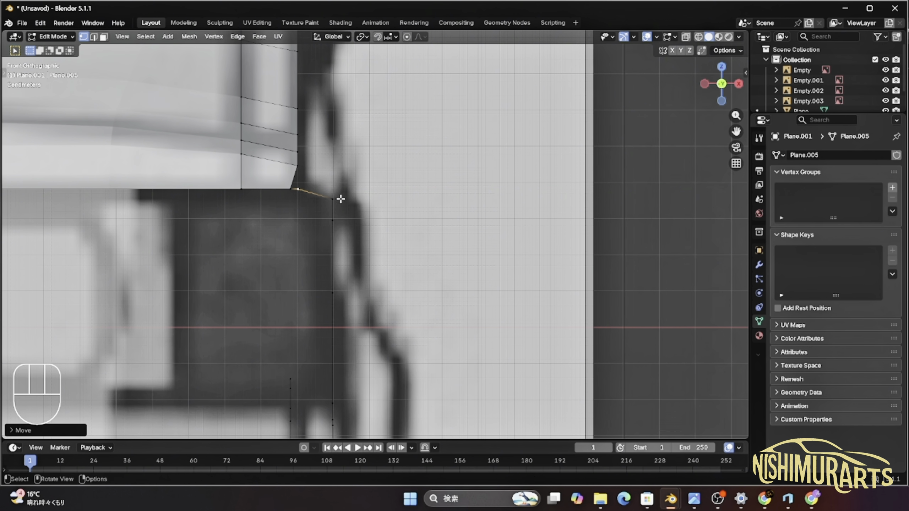
Move the next lower vertex of the lamp outline inward along X to round the upper corner.
key("g")
key("x")
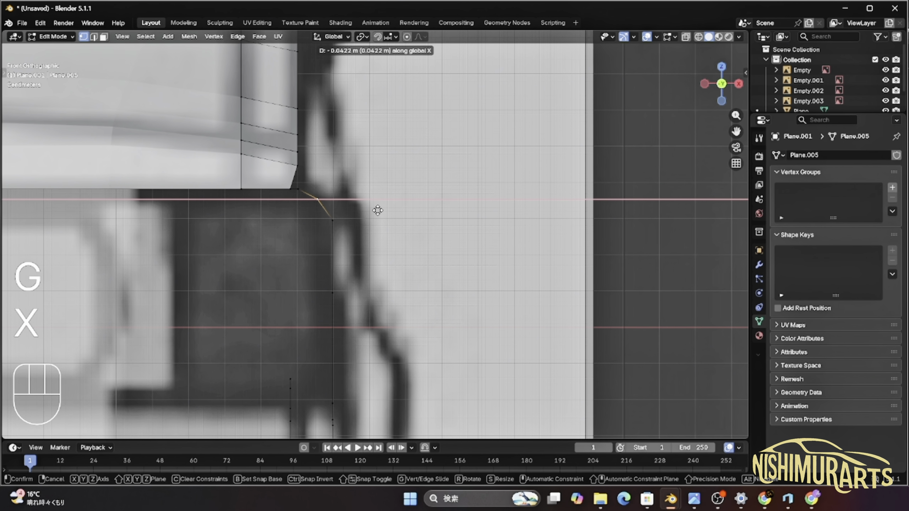
left_click(350, 236)
Select the lamp outline's lower vertices down to the bumper edge and move them slightly outward along X.
middle_click_drag(350, 235, 361, 211, "shift")
scroll(371, 276, "down", 2)
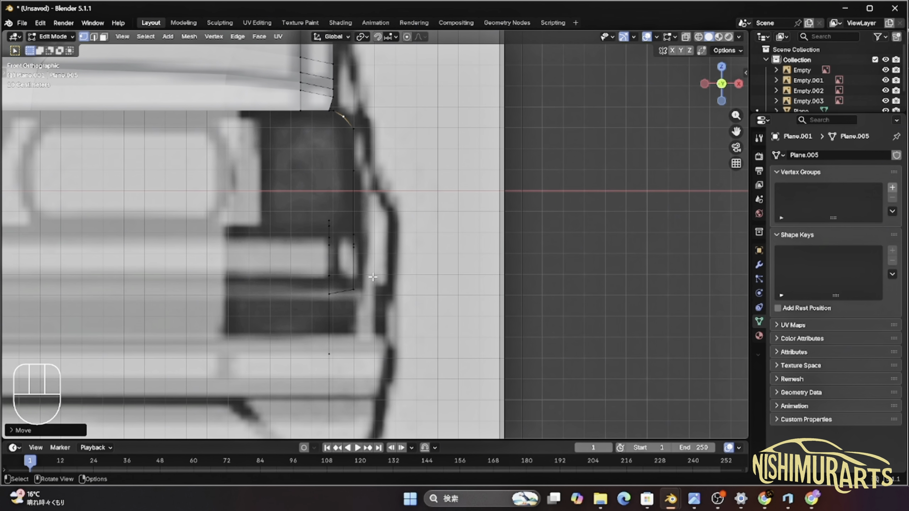
scroll(372, 277, "up", 4)
key("ctrl+z")
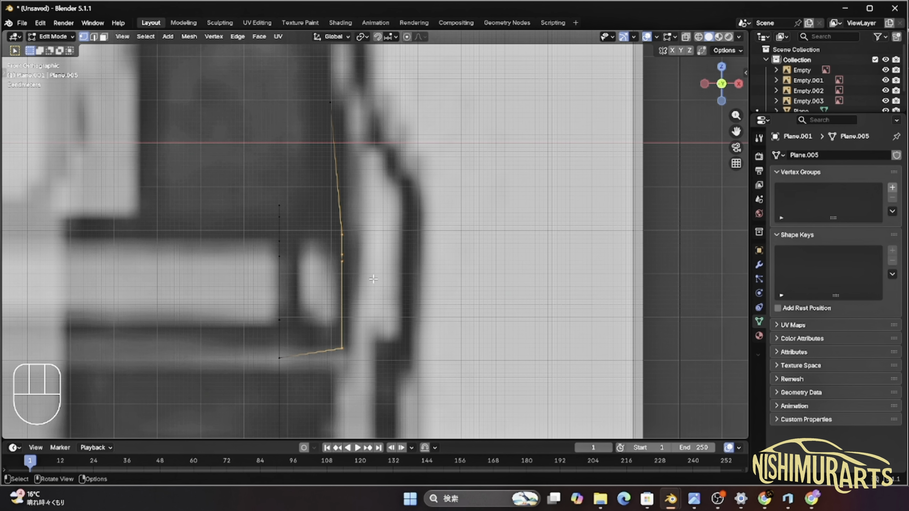
key("g")
key("x")
key("Escape")
left_click_drag(318, 219, 374, 349)
key("g")
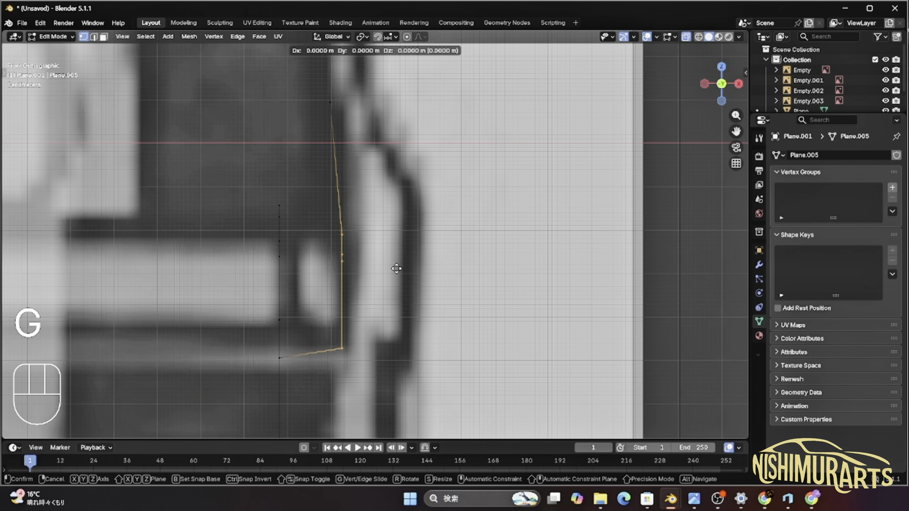
key("x")
left_click(402, 266)
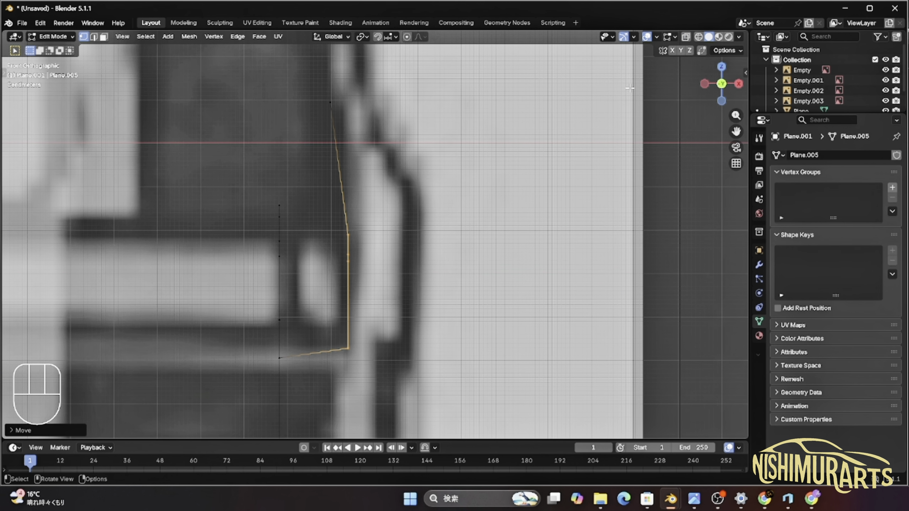
Select the vertex midway down the lamp's rear edge and move it outward along X to smooth the side curve.
scroll(373, 227, "down", 3)
left_click_drag(334, 151, 359, 176)
scroll(374, 146, "up", 2)
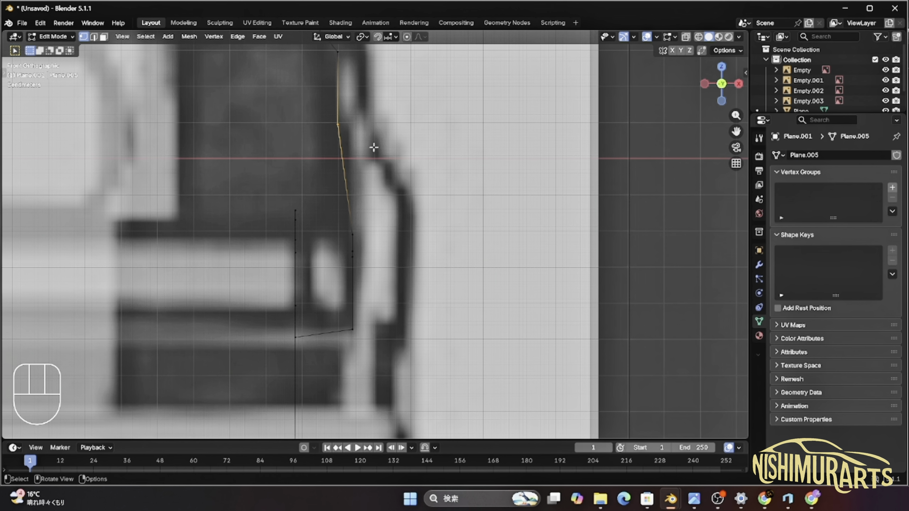
middle_click_drag(373, 146, 368, 171, "shift")
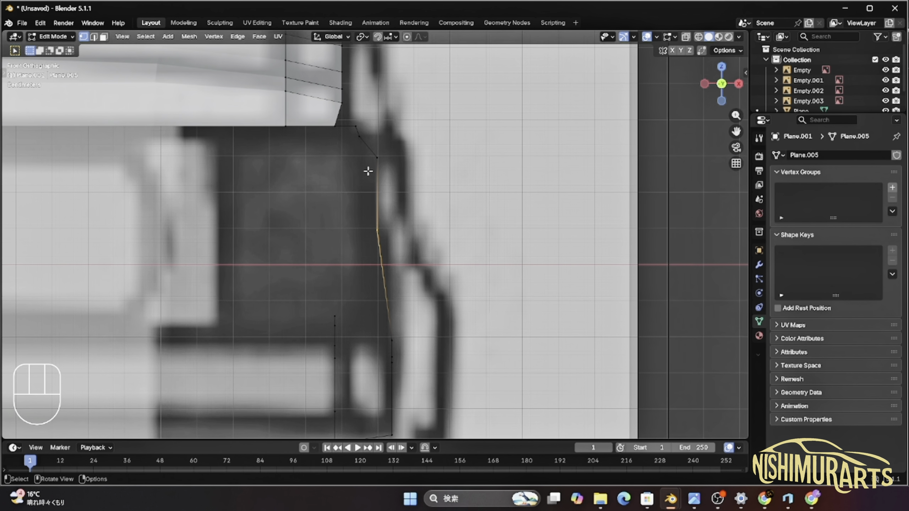
key("g")
key("x")
left_click(417, 199)
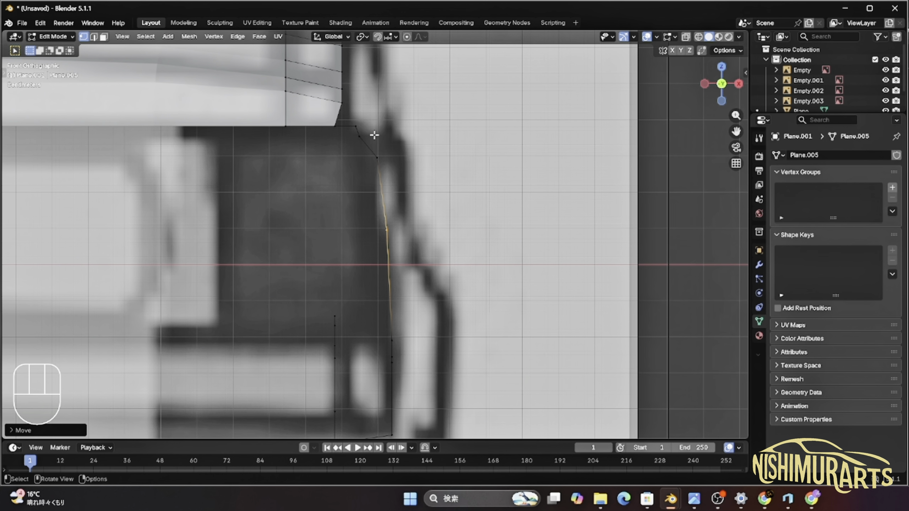
Select the vertex at the lamp outline's rounded upper corner and move it along X to even out the curve.
left_click(363, 137)
key("g")
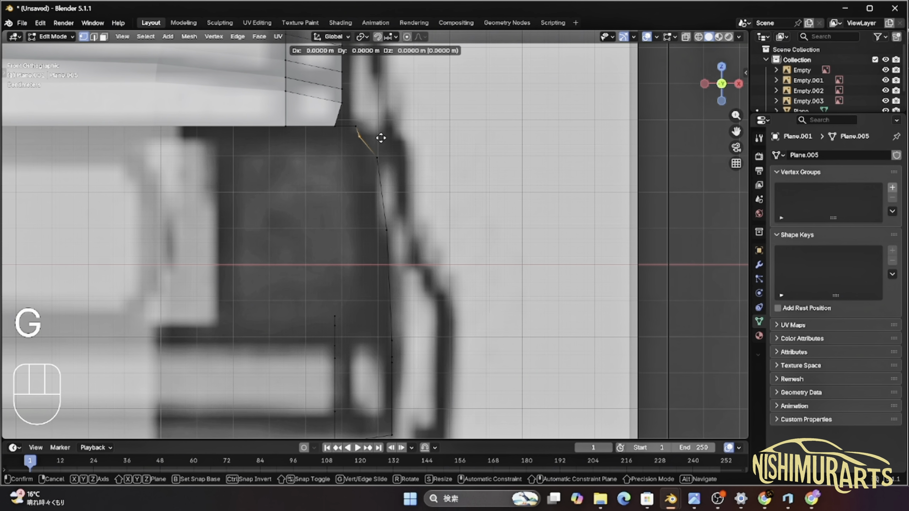
key("x")
left_click(390, 151)
scroll(441, 226, "down", 4)
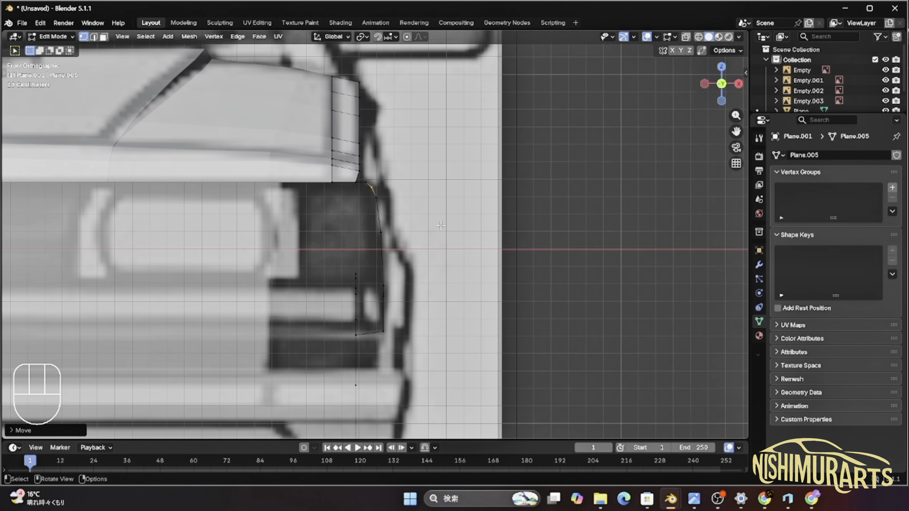
Move the lamp outline's uppermost vertex about 0.019 m outward along X in top view.
middle_click_drag(590, 248, 379, 251)
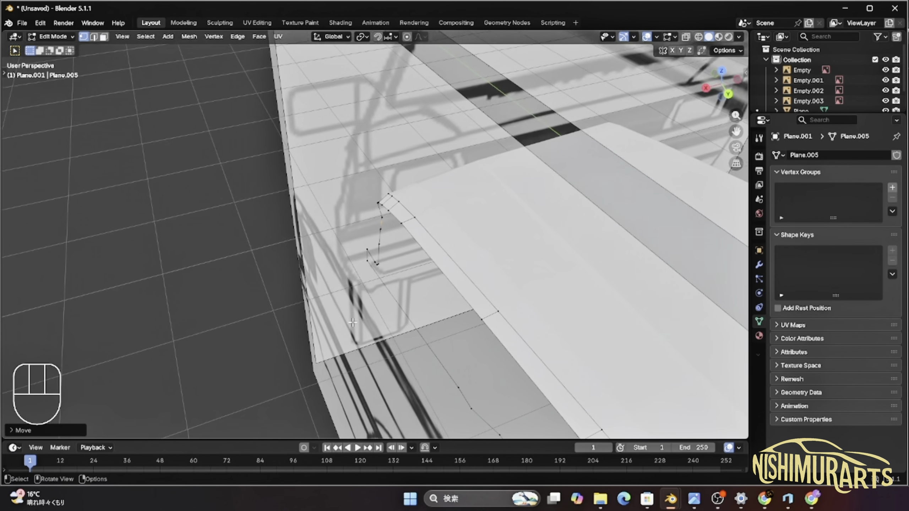
scroll(399, 218, "up", 3)
key("KP_7")
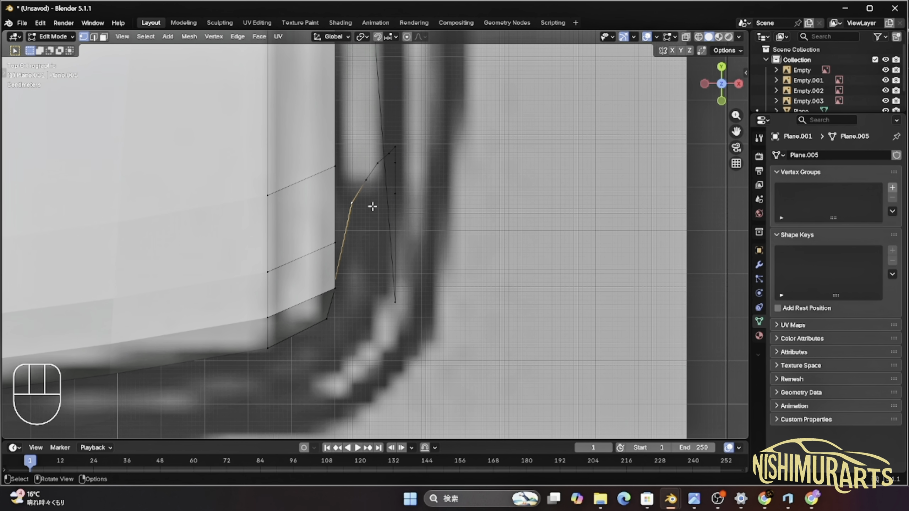
key("g")
key("x")
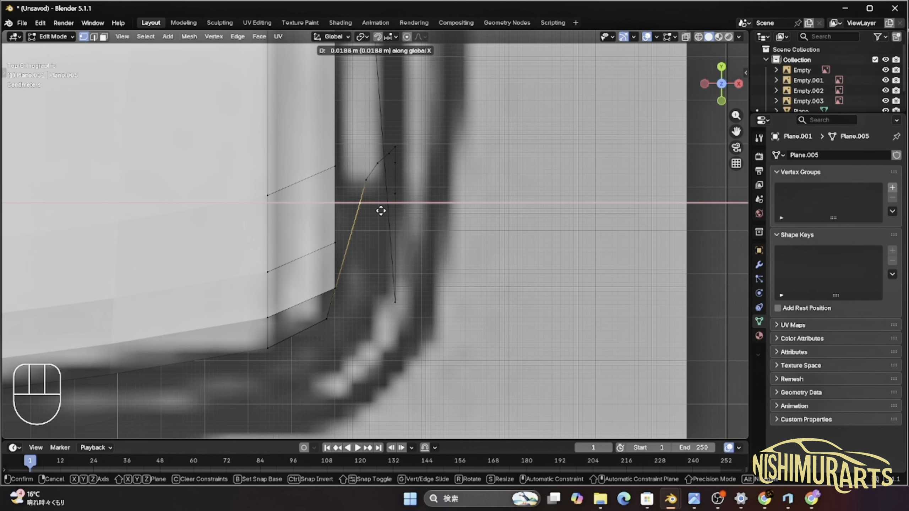
left_click(380, 211)
Select the two vertices of the short vertical segment between the side lamp and the bumper, and show them in front view.
middle_click_drag(671, 61, 398, 242)
left_click(342, 304)
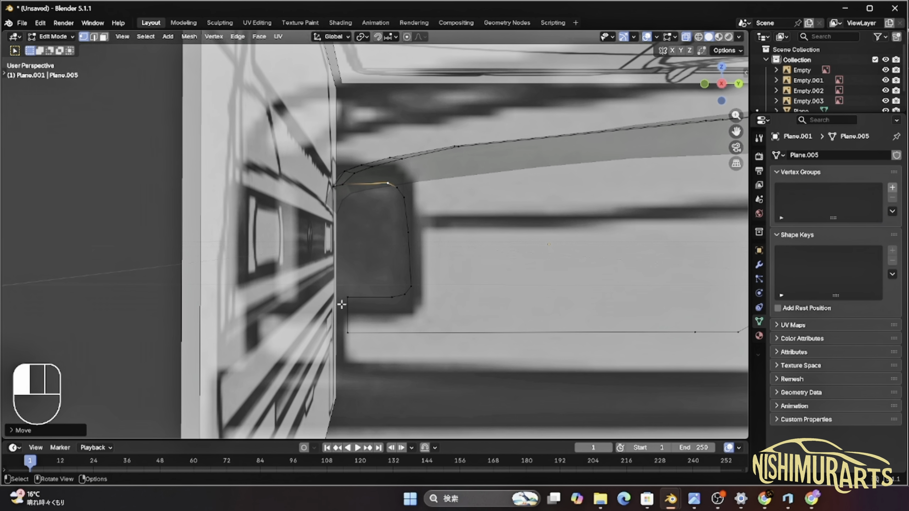
left_click(342, 331, "shift")
key("KP_3")
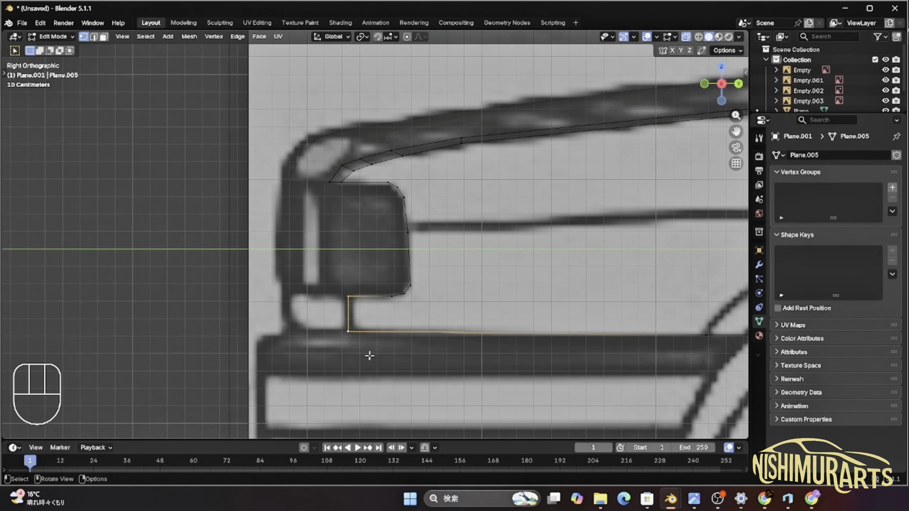
key("KP_1")
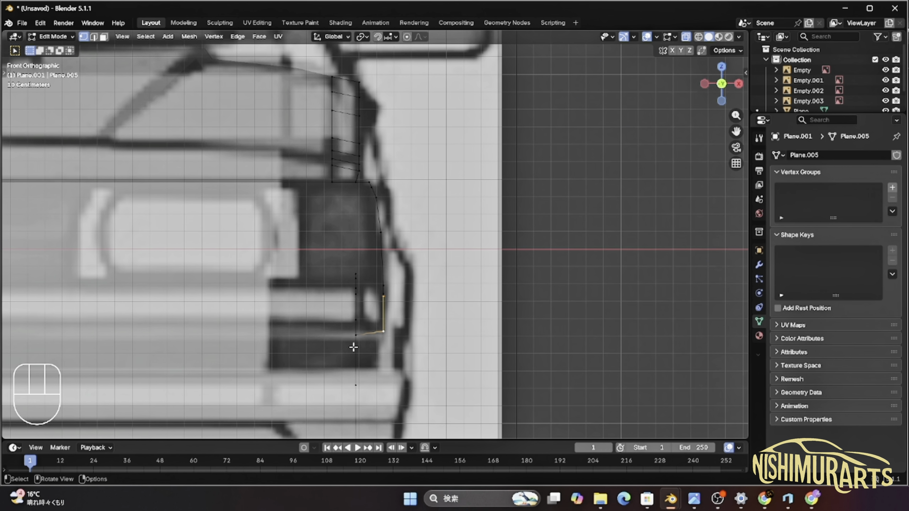
scroll(403, 341, "up", 2)
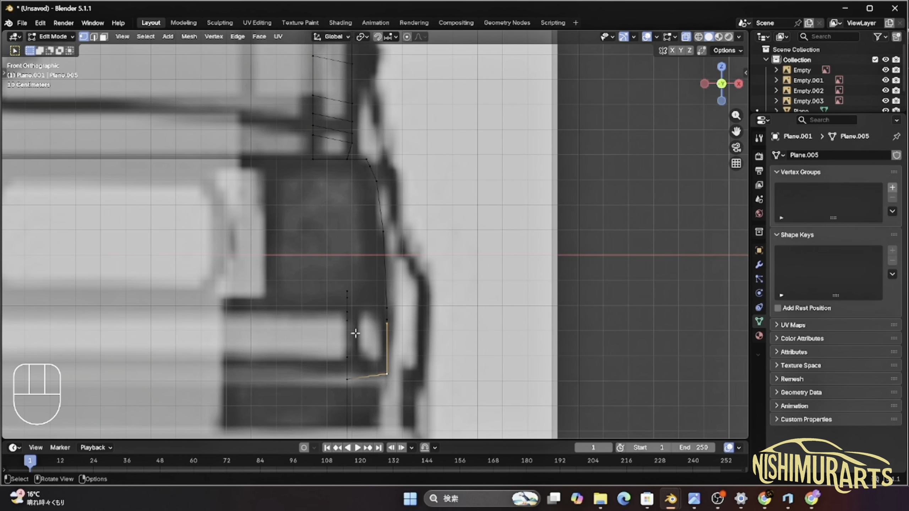
Move the two selected bottom corner vertices of the headlight-side outline inward along X.
key("g")
key("x")
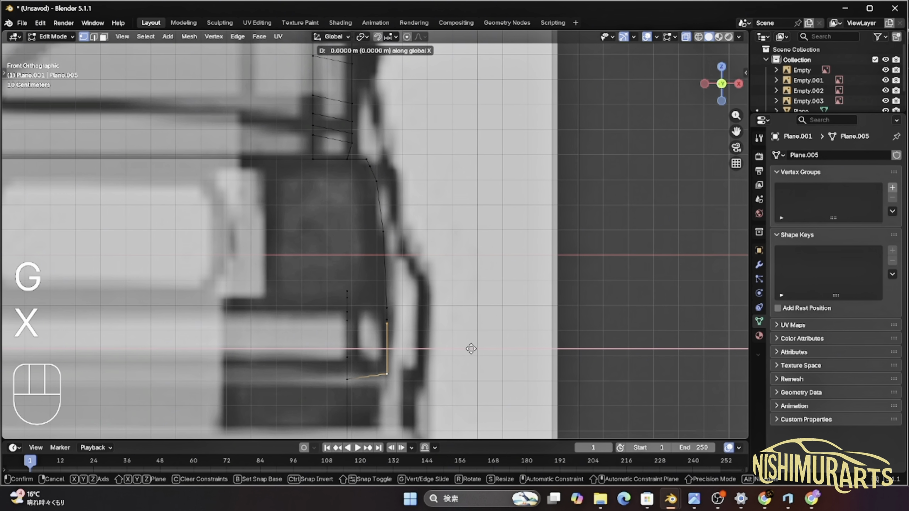
left_click(441, 348)
Select the lower fender and wheel arch edge path and move it outward along X to the front reference's body outline.
scroll(352, 249, "down", 3)
left_click_drag(352, 245, 373, 439)
middle_click_drag(451, 309, 390, 319)
left_click(616, 344, "ctrl")
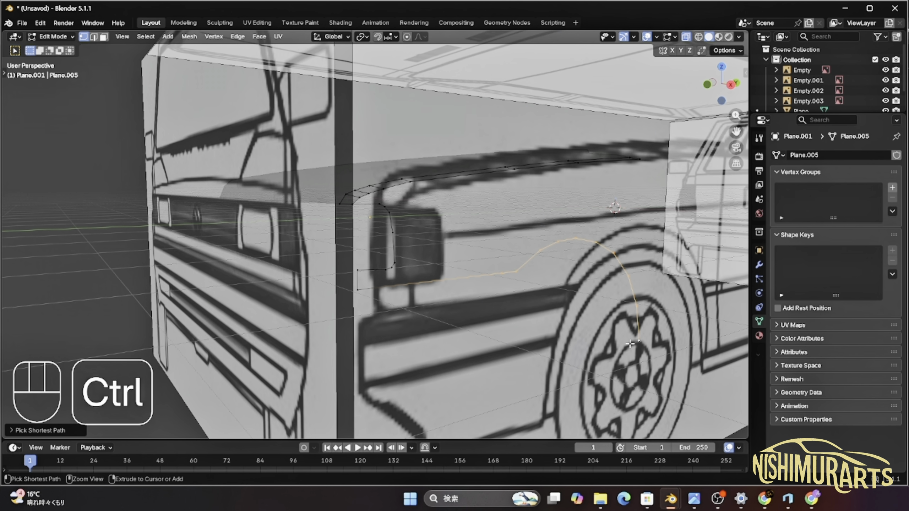
key("KP_7")
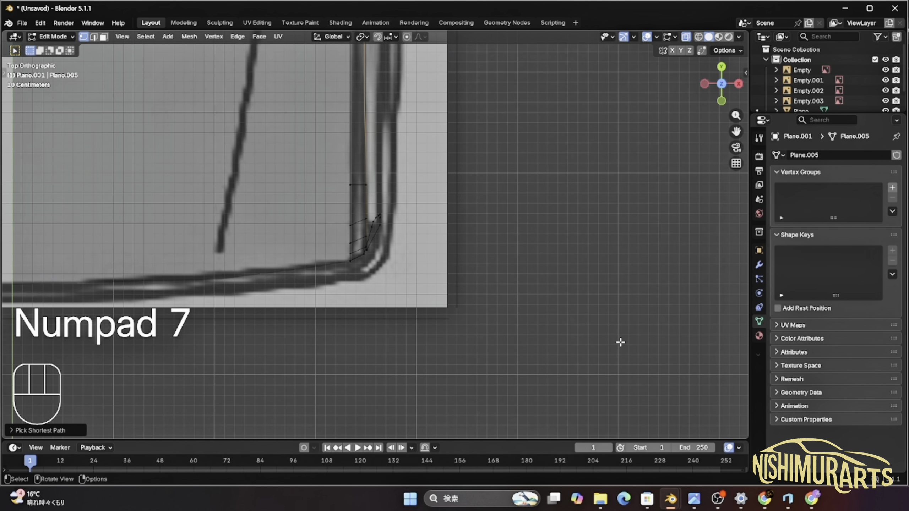
key("KP_1")
scroll(615, 334, "up", 3)
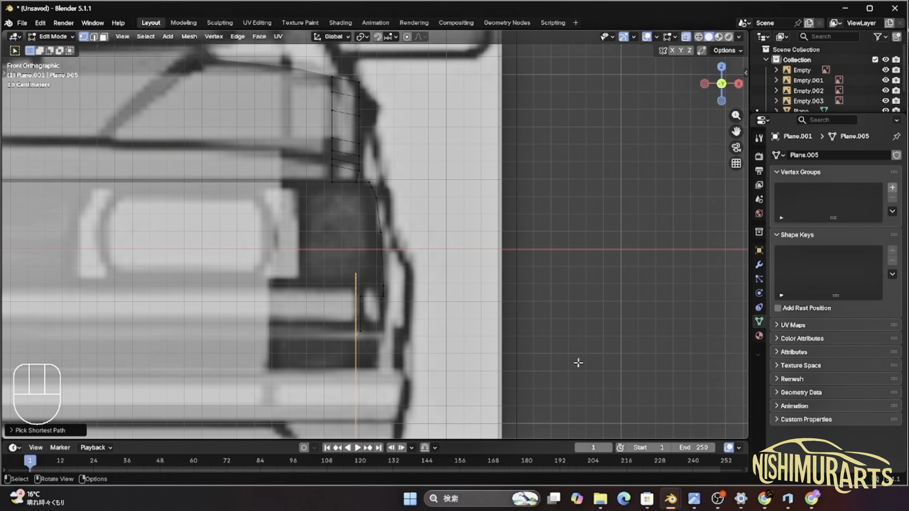
middle_click_drag(578, 361, 559, 272, "shift")
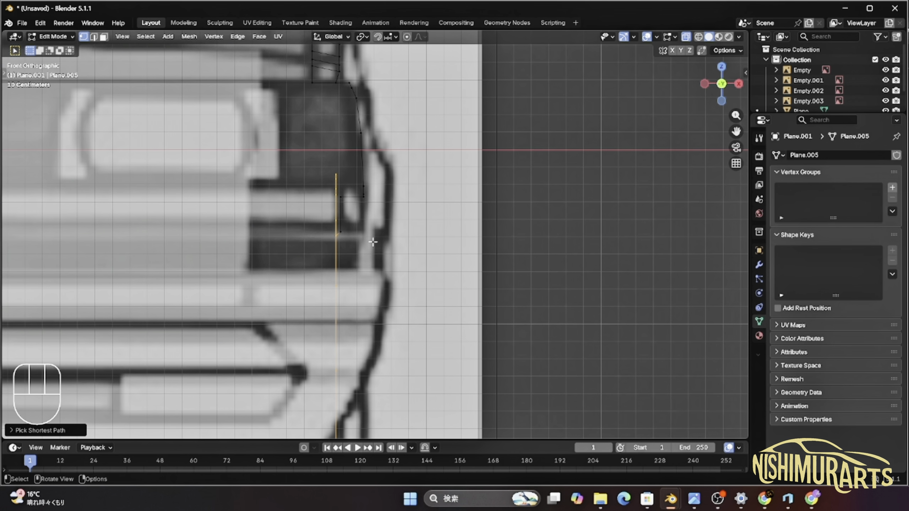
key("g")
key("x")
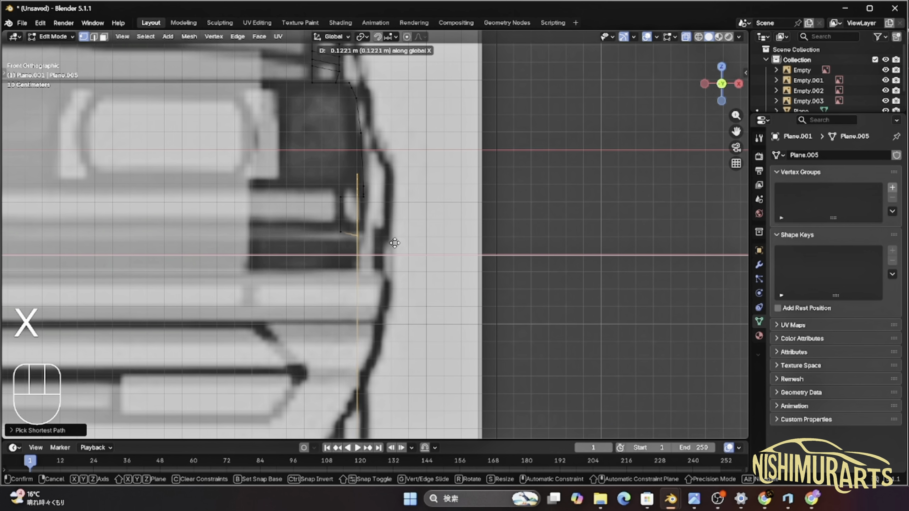
left_click(424, 244)
Select the wheel arch vertex where the body curves inward and move it along X onto the front reference outline.
middle_click_drag(394, 348, 413, 261, "shift")
left_click(413, 288)
left_click_drag(413, 306, 392, 276)
scroll(448, 300, "up", 2)
key("g")
key("x")
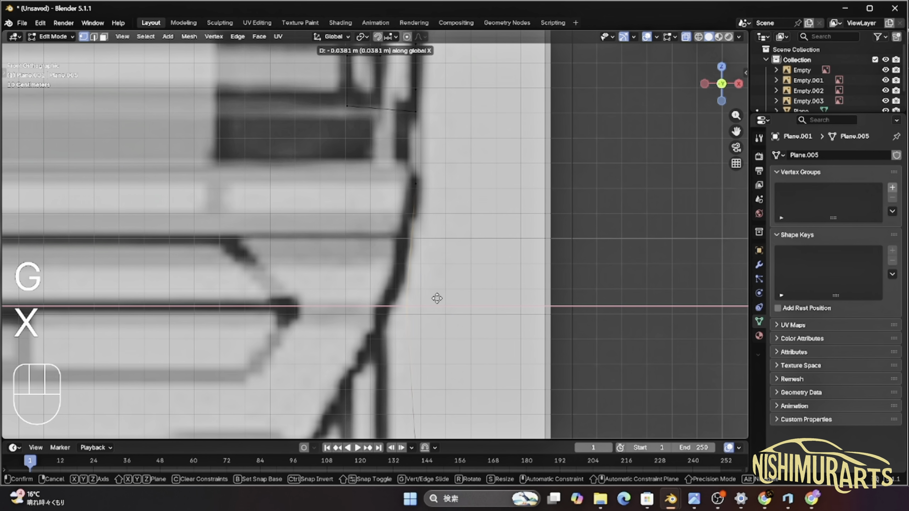
left_click(425, 296)
Move the lowest wheel arch vertex inward along X to follow the lower body outline of the front reference.
middle_click_drag(438, 404, 462, 301, "shift")
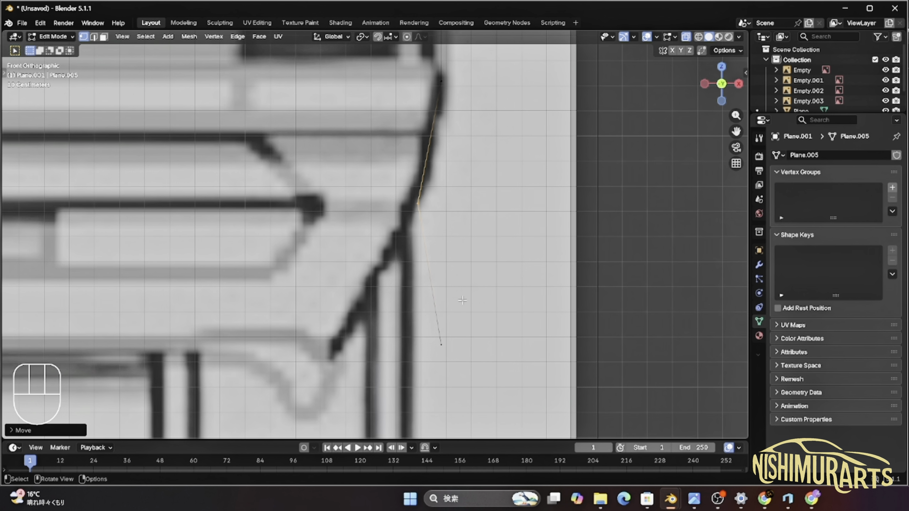
key("g")
key("x")
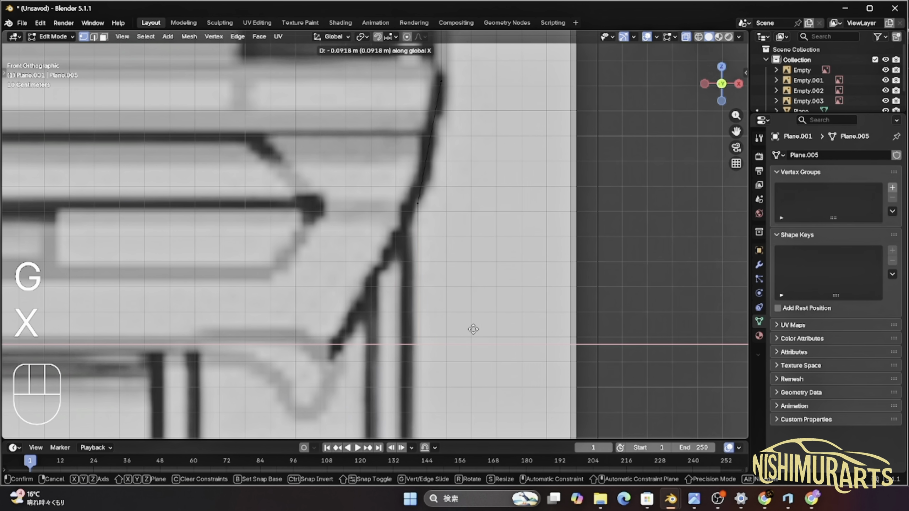
left_click(401, 331)
Extrude the fender crease line's vertex rearward along the side reference line to the front door gap.
key("KP_3")
key("e")
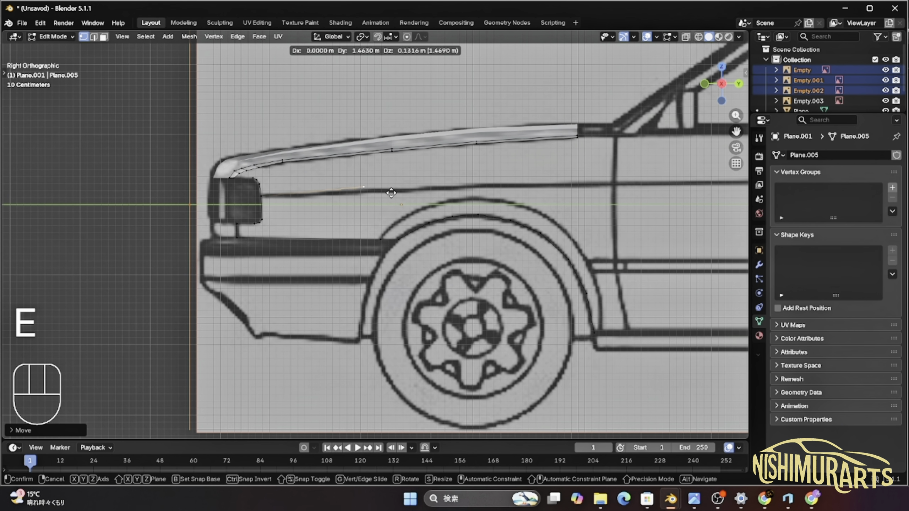
left_click(630, 193)
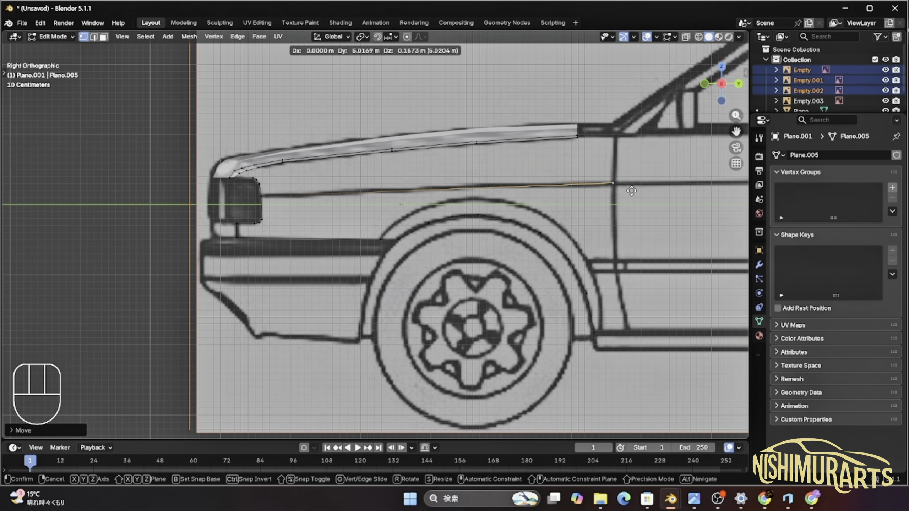
Move the crease line's rear end vertex inward along X to match the body side in the top reference.
scroll(574, 178, "down", 2)
middle_click_drag(690, 217, 475, 214)
key("KP_7")
scroll(535, 260, "up", 2)
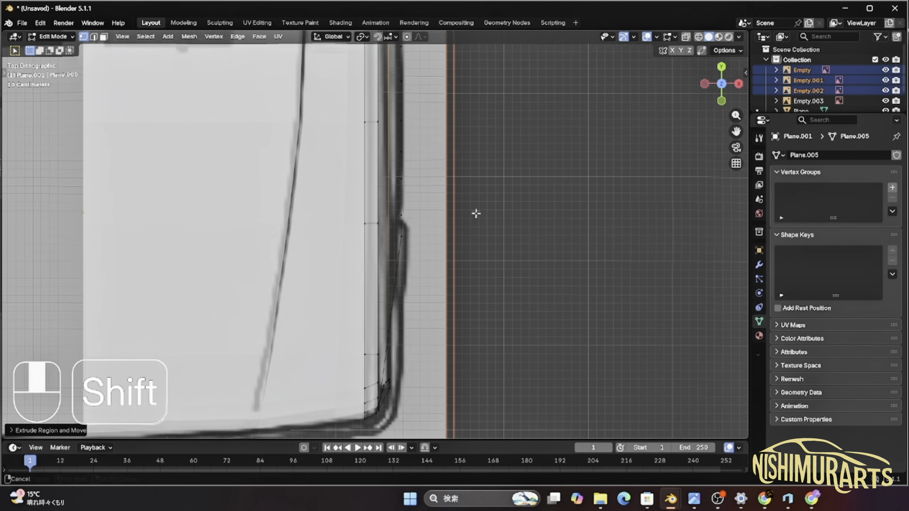
scroll(446, 266, "up", 1)
middle_click_drag(447, 266, 400, 328, "shift")
scroll(400, 328, "up", 5)
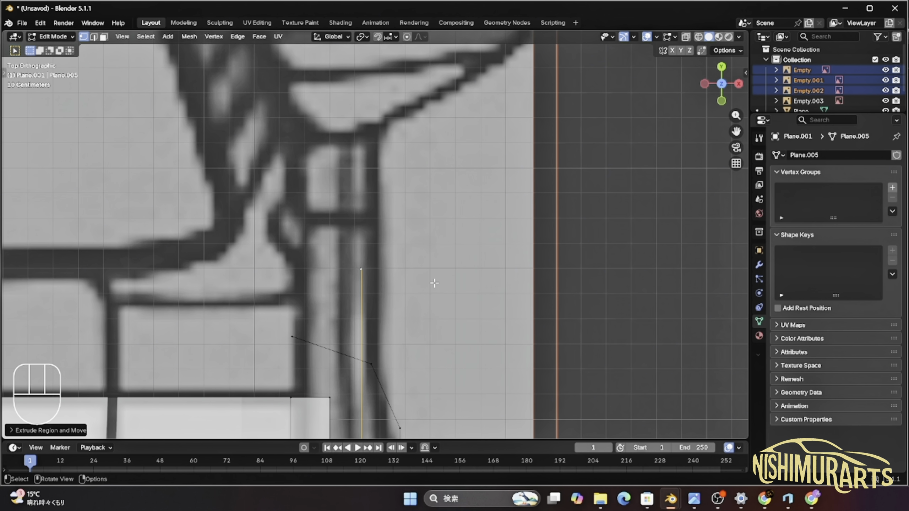
key("g")
key("x")
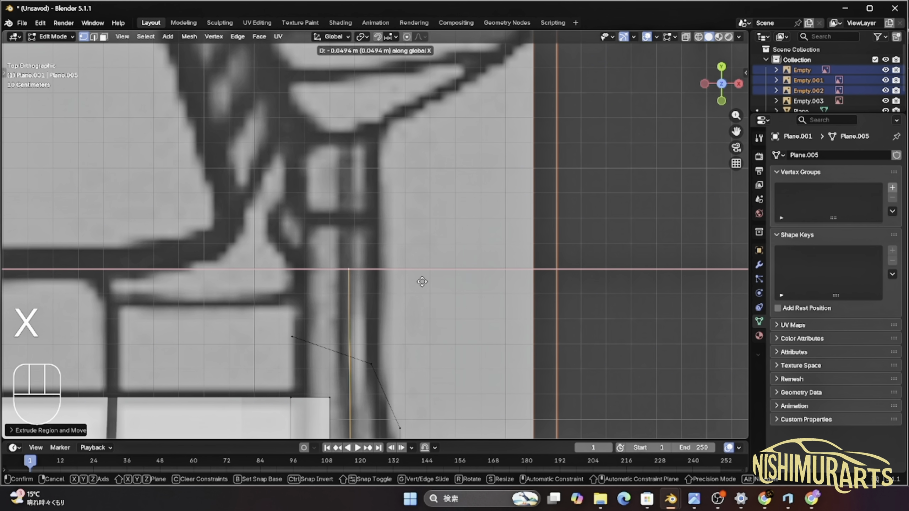
left_click(422, 282)
scroll(477, 321, "down", 3)
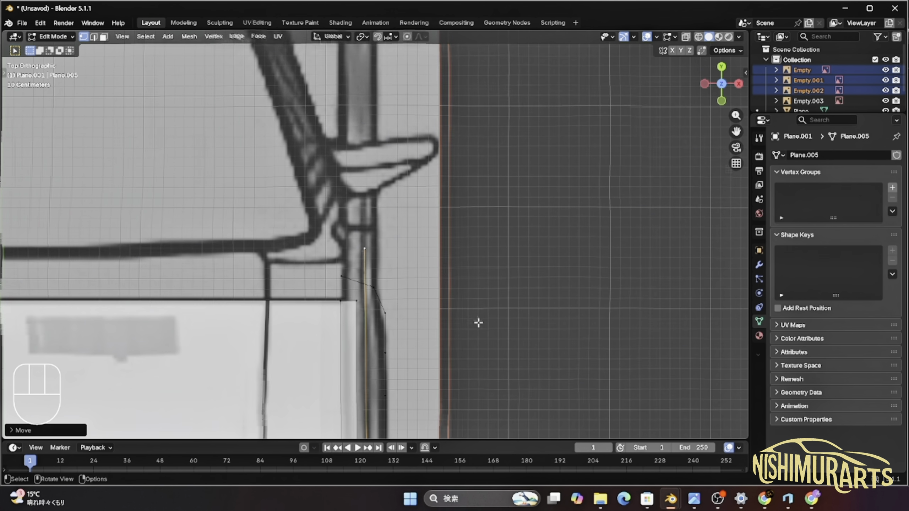
Extrude the fender's upper rear vertex to the door gap and connect it to the crease line's rear end with an edge.
key("KP_3")
key("e")
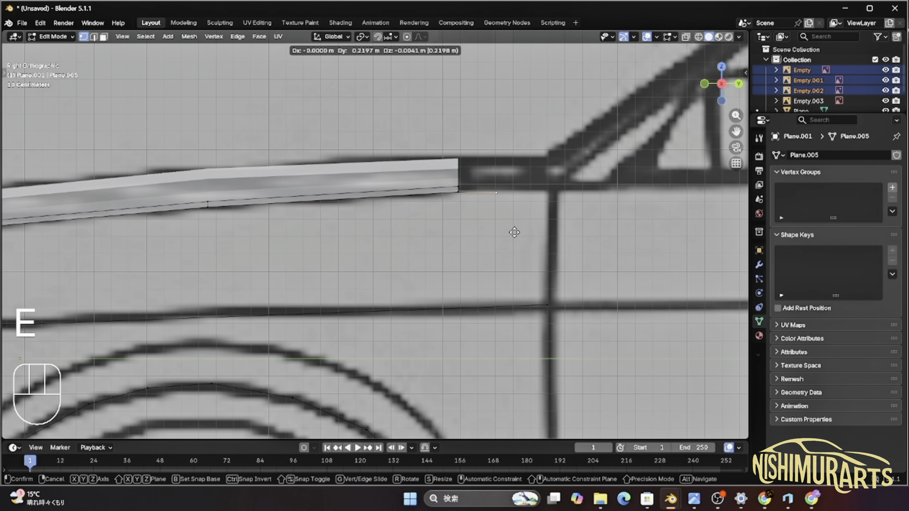
left_click(562, 229)
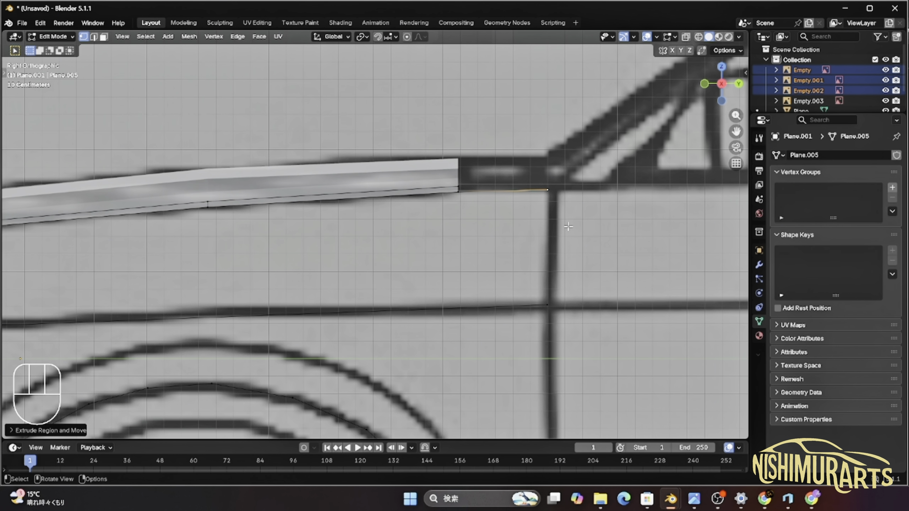
left_click(553, 307)
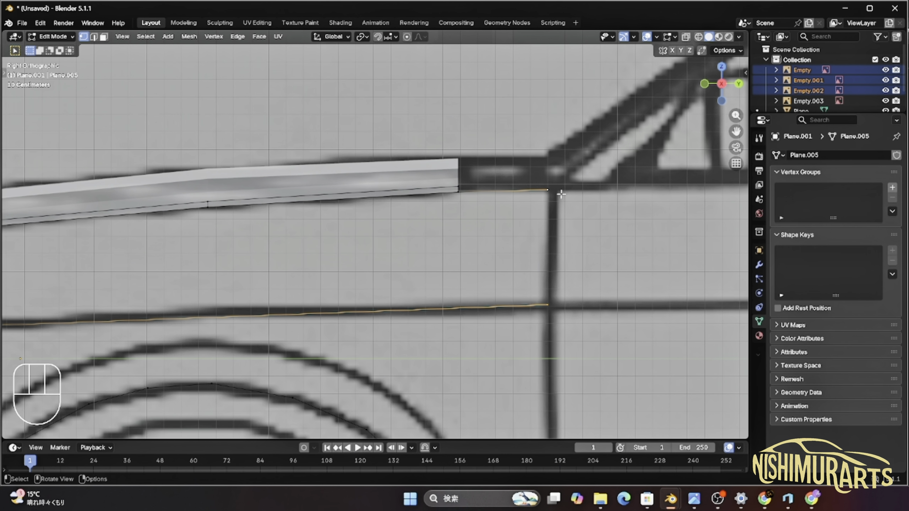
key("f")
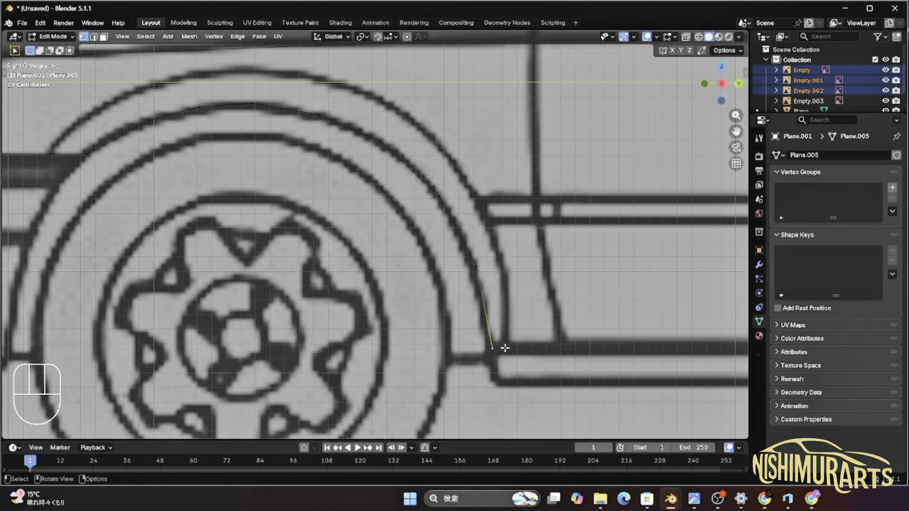
Extrude the wheel arch's lowest rear vertex back to the door gap and join it to the crease line's rear end.
key("e")
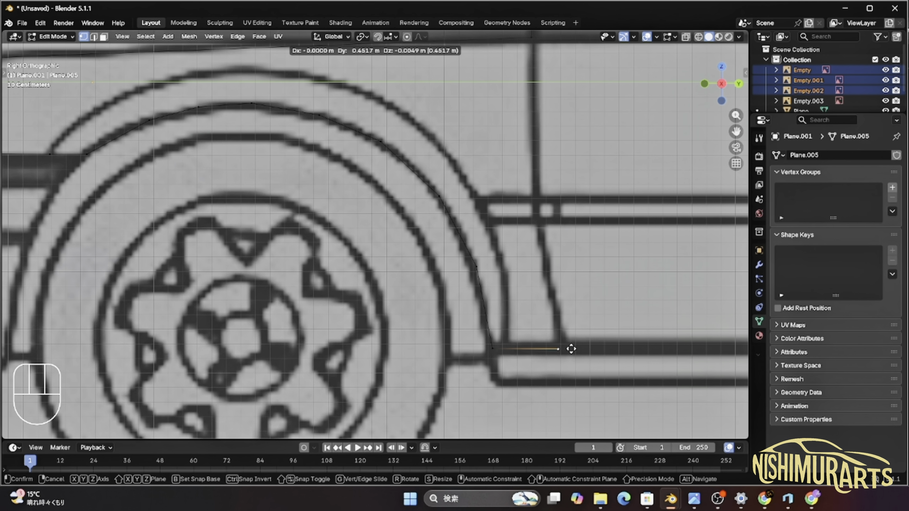
left_click(577, 348)
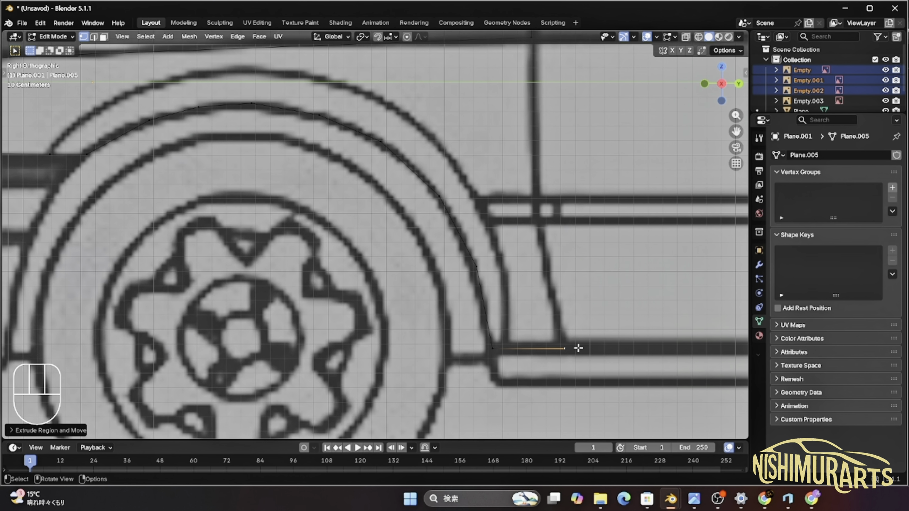
scroll(579, 348, "down", 3)
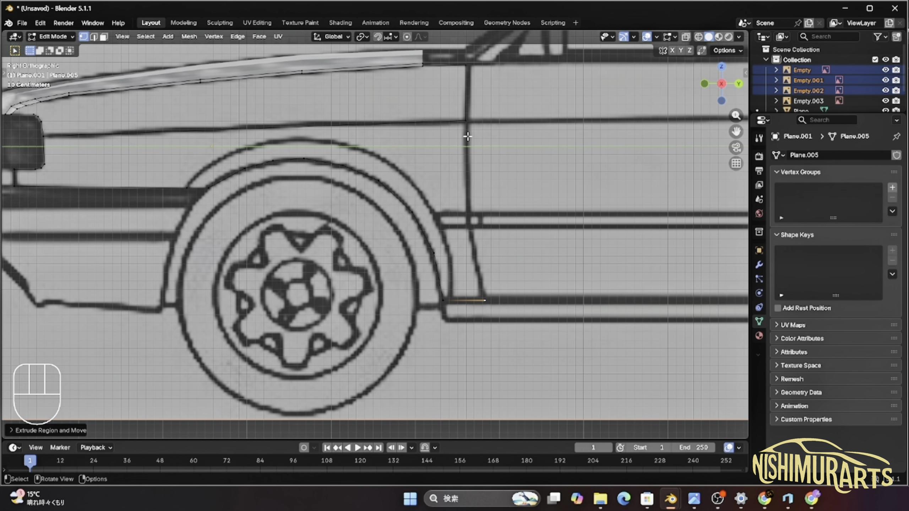
left_click(467, 135)
left_click(483, 303, "shift")
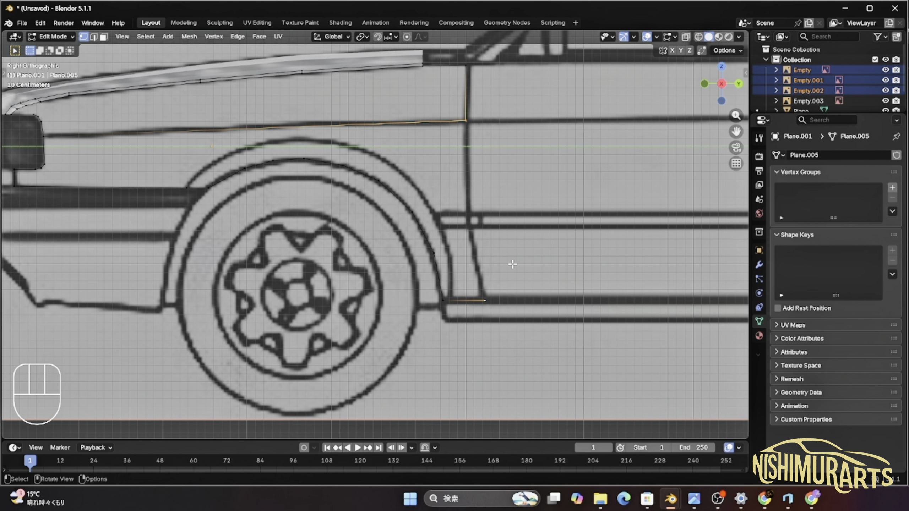
key("f")
Subdivide the fender's lower rear edge with two loop cuts, moving the new vertices onto the door gap line.
scroll(504, 237, "up", 4)
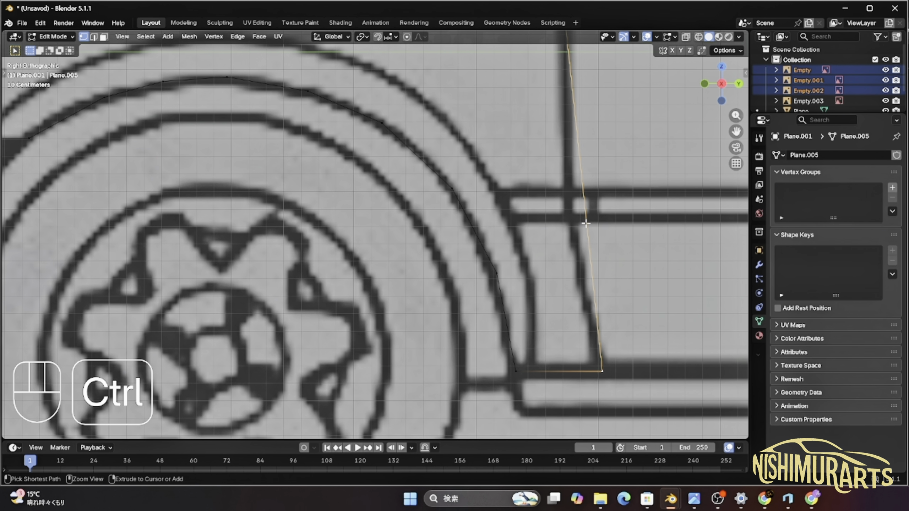
key("ctrl+r")
left_click(583, 212)
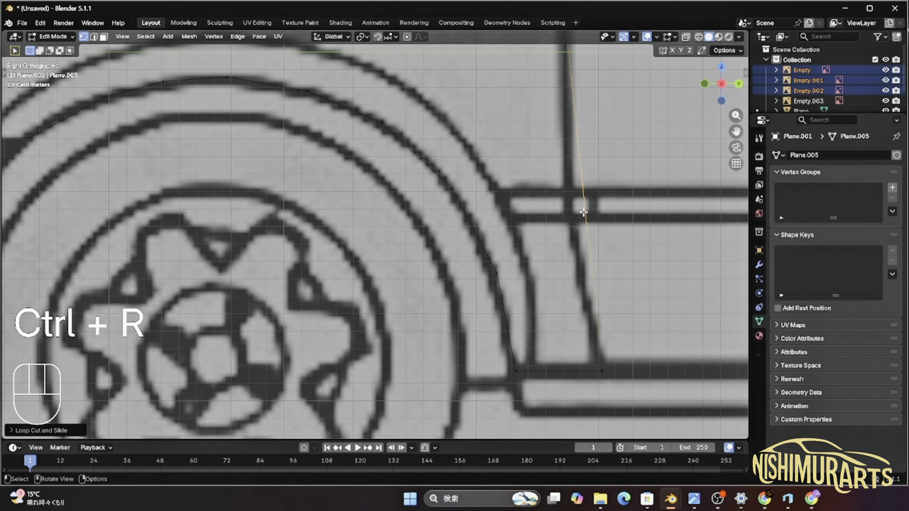
key("g")
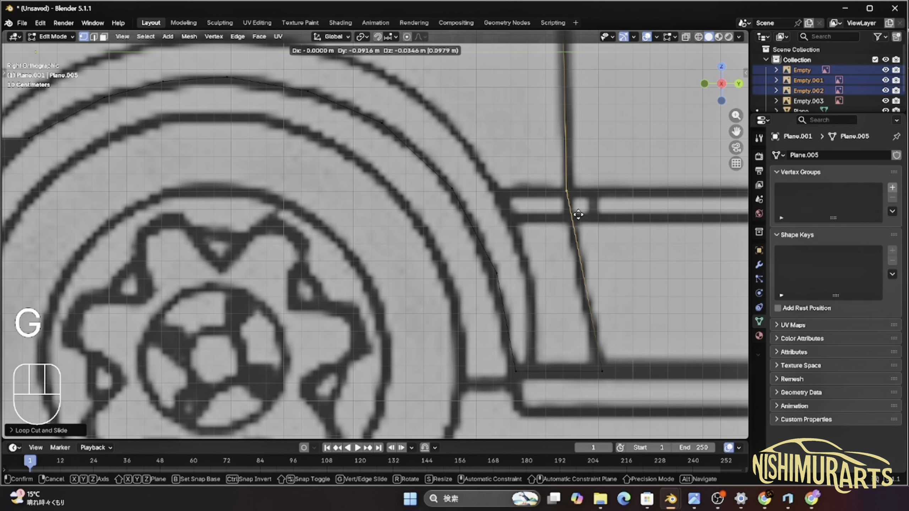
left_click(579, 215)
key("ctrl+r")
left_click(585, 221)
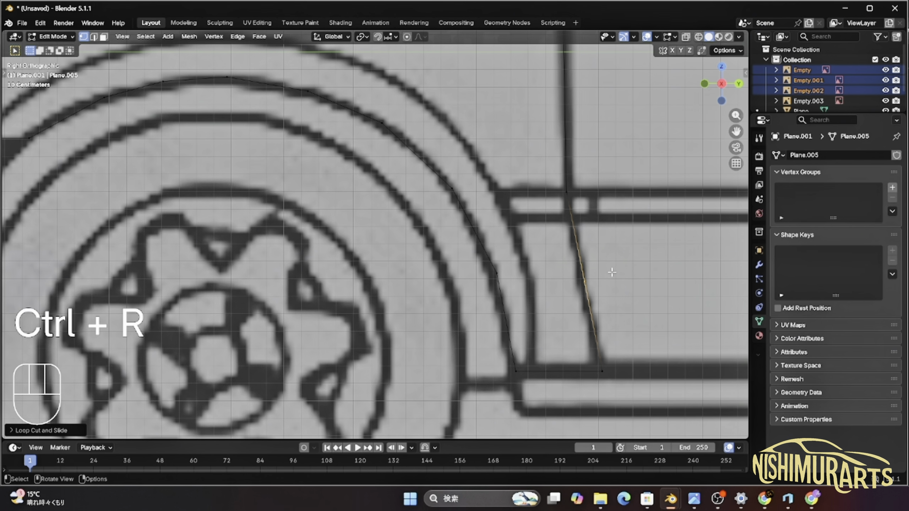
key("g")
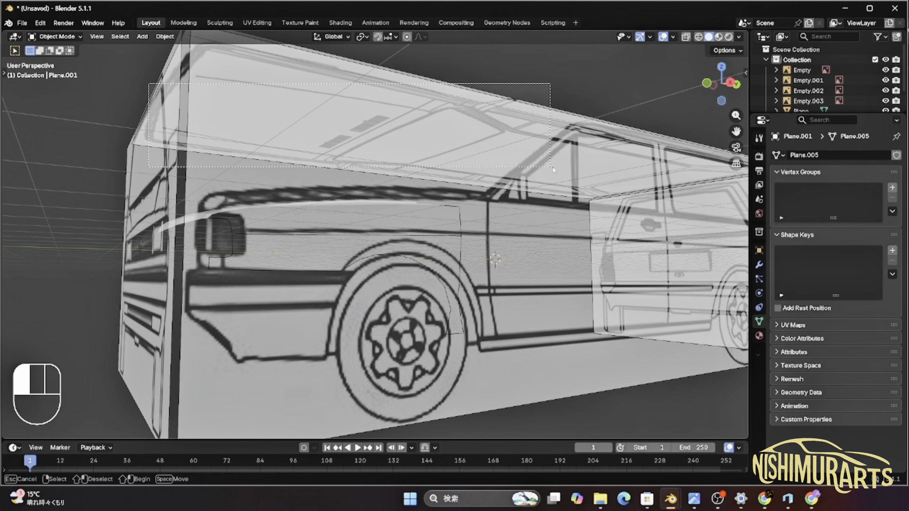
Hide the blueprint reference images Empty through Empty.003 so only the hood and fender outline remain.
key("h")
left_click(608, 215)
key("h")
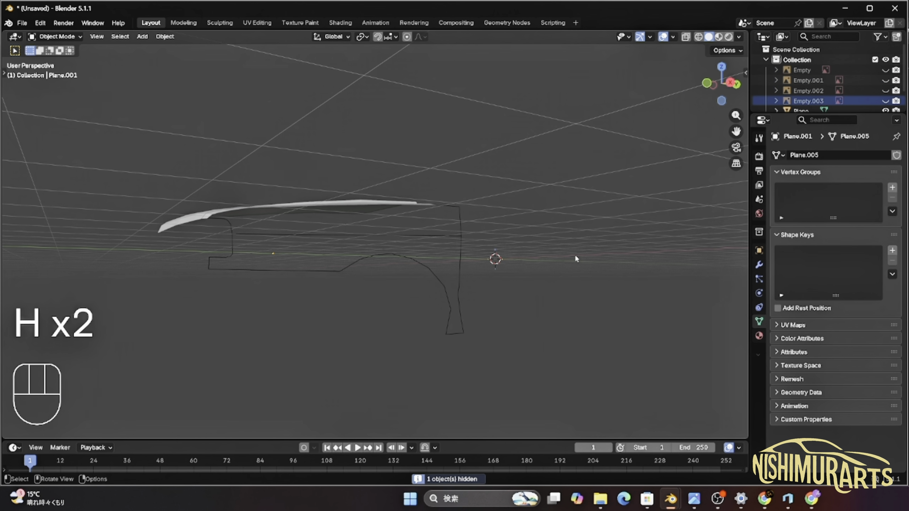
middle_click_drag(575, 254, 582, 303)
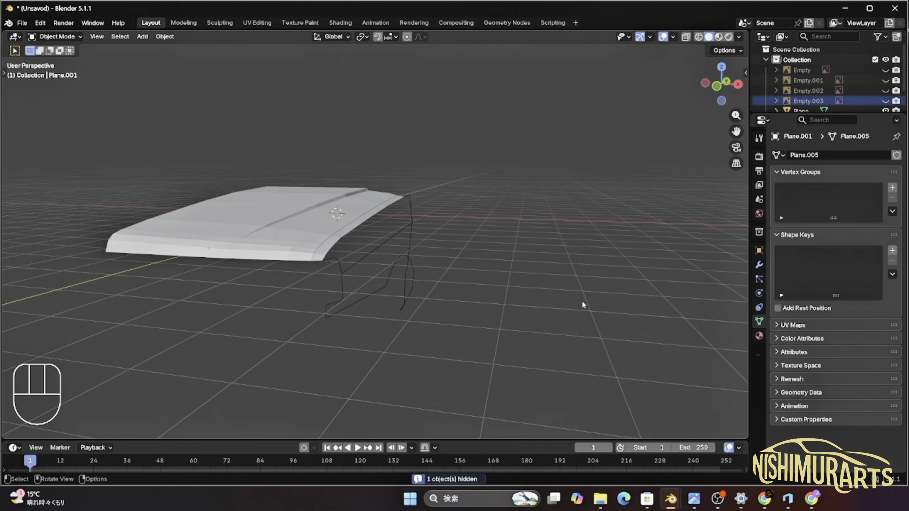
Edit the fender outline and add a centred loop cut to its long lower front edge.
mouse_move(812, 499)
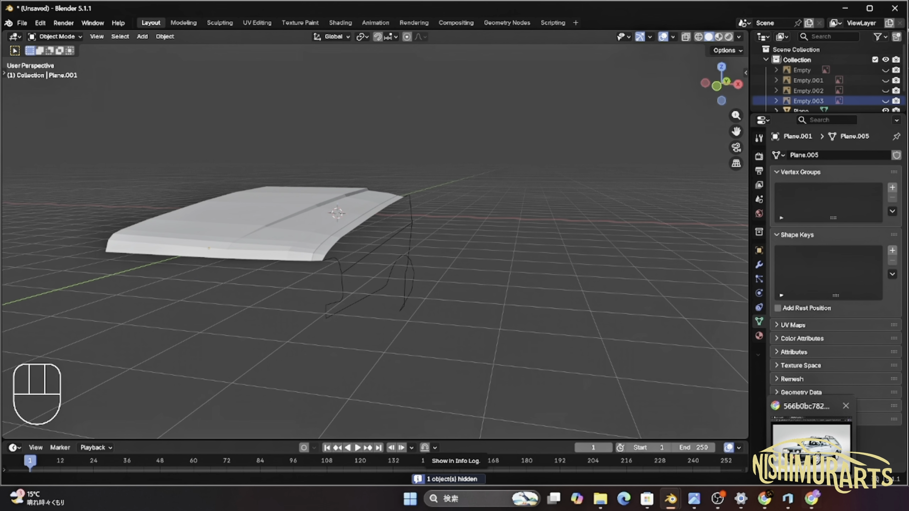
mouse_move(810, 444)
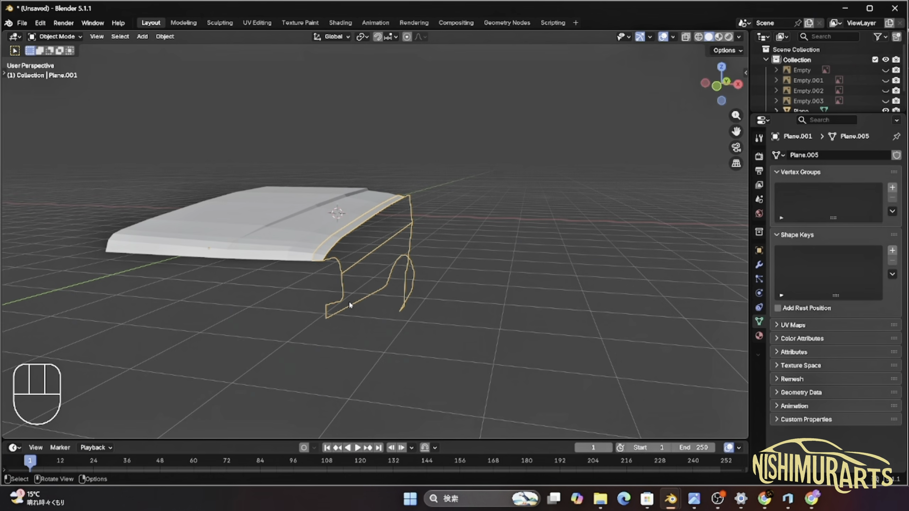
key("Tab")
middle_click_drag(380, 355, 271, 353)
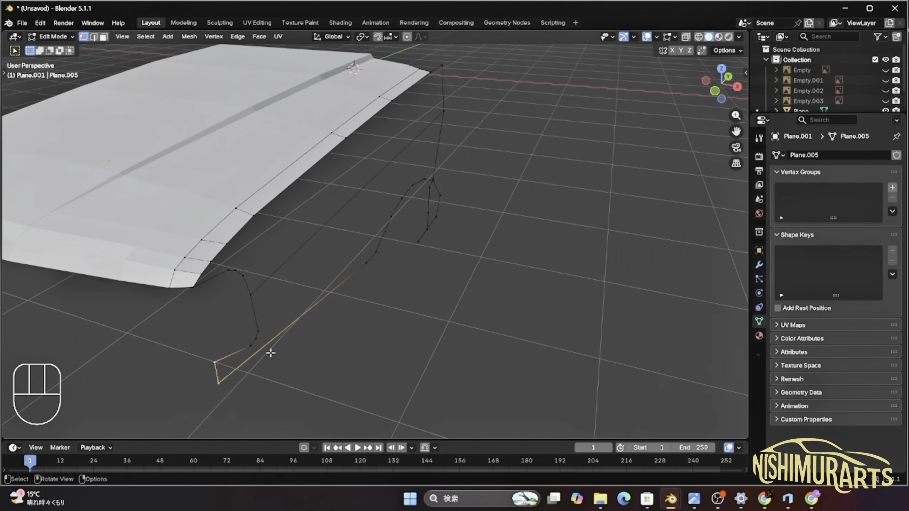
key("ctrl")
key("ctrl+r")
left_click(238, 366)
right_click(238, 366)
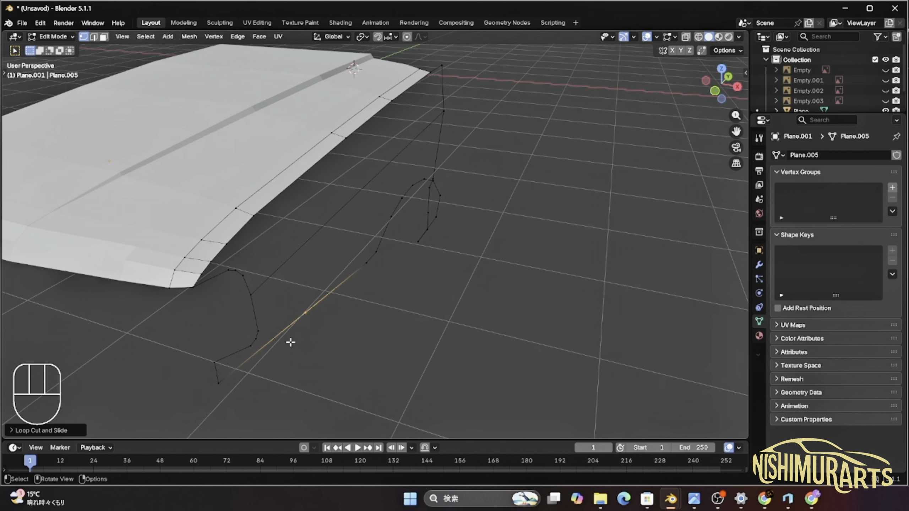
key("KP_7")
key("KP_3")
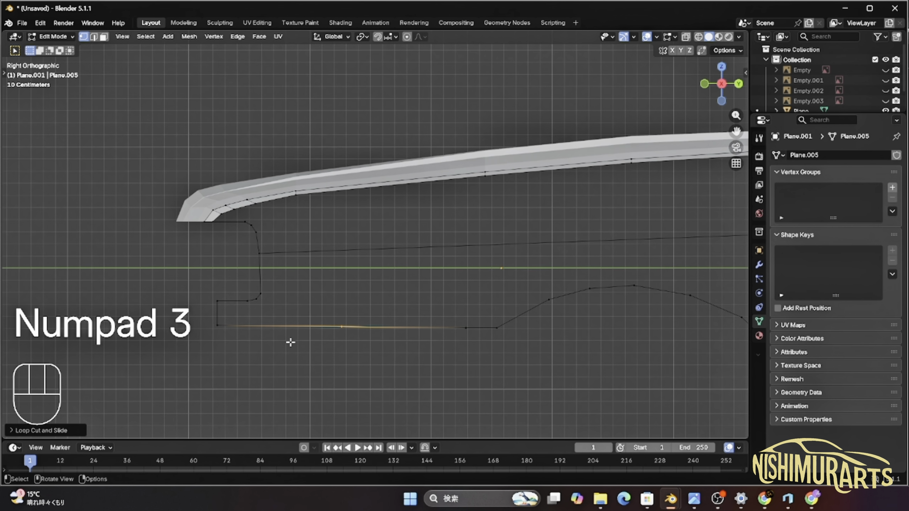
Slide the new vertex on the fender's lower front edge forward along the edge, close to the front corner.
middle_click_drag(290, 343, 278, 357, "shift")
scroll(444, 272, "up", 3)
middle_click_drag(444, 272, 489, 303, "shift")
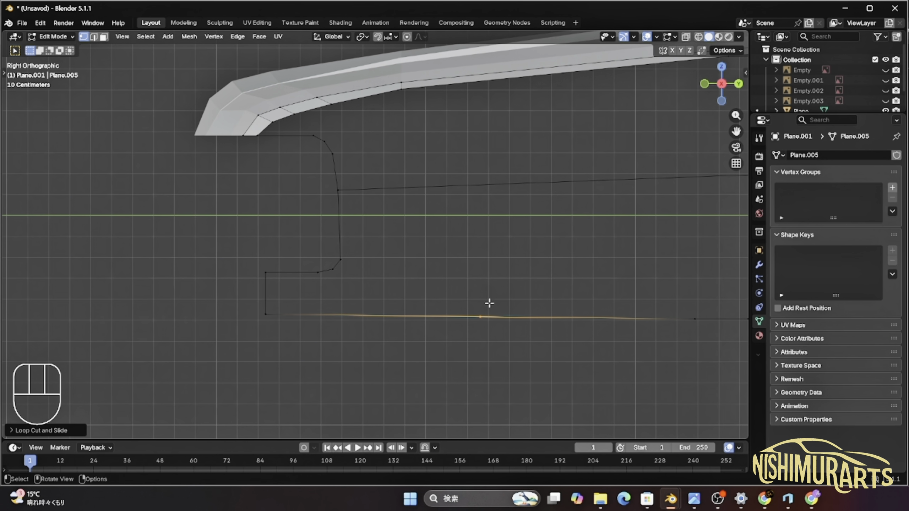
key("g")
key("g")
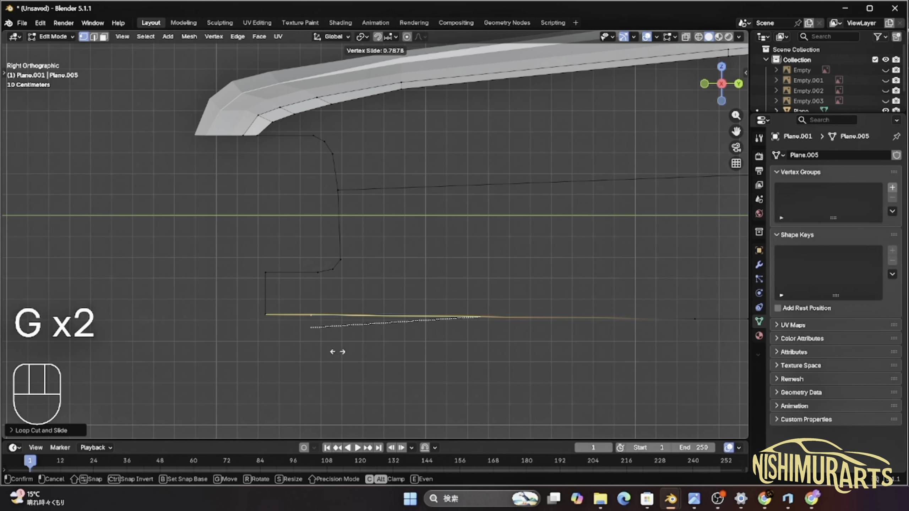
left_click(310, 357)
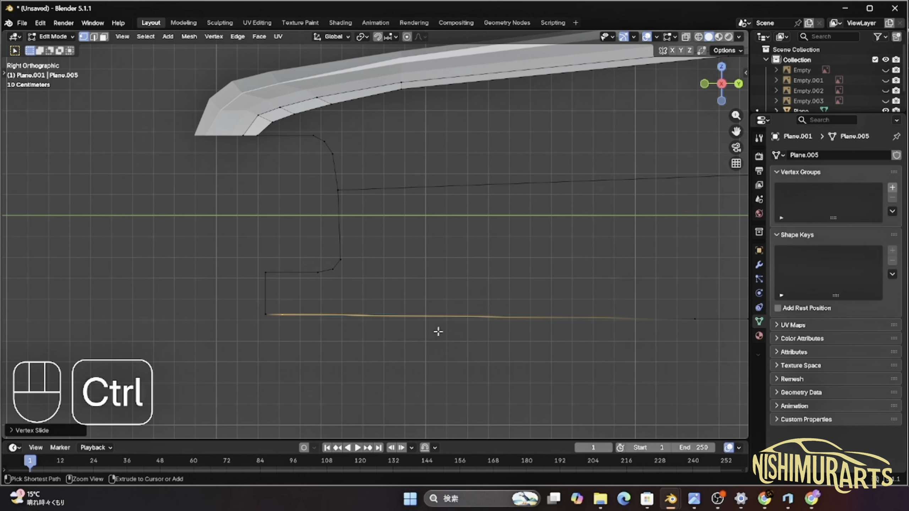
key("ctrl+r")
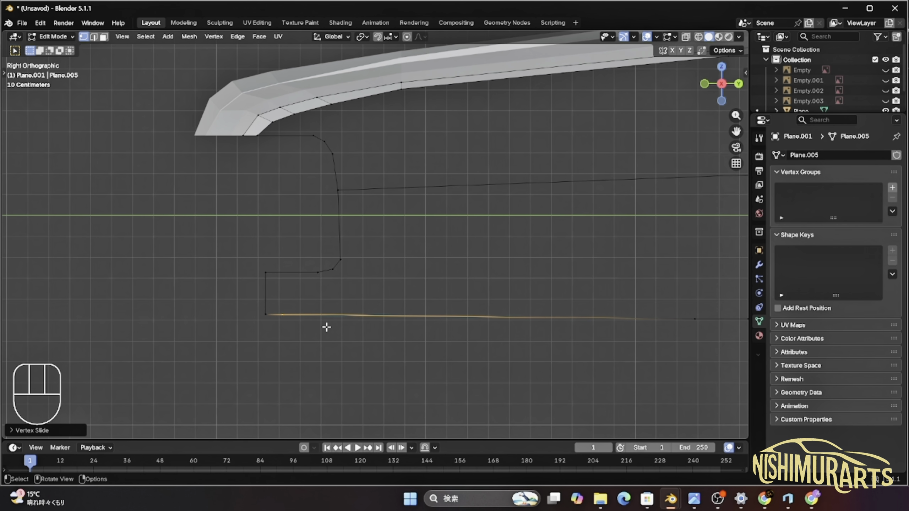
Move the lower front edge's new vertex outward along X by about 0.086 m in front view.
key("KP_1")
key("g")
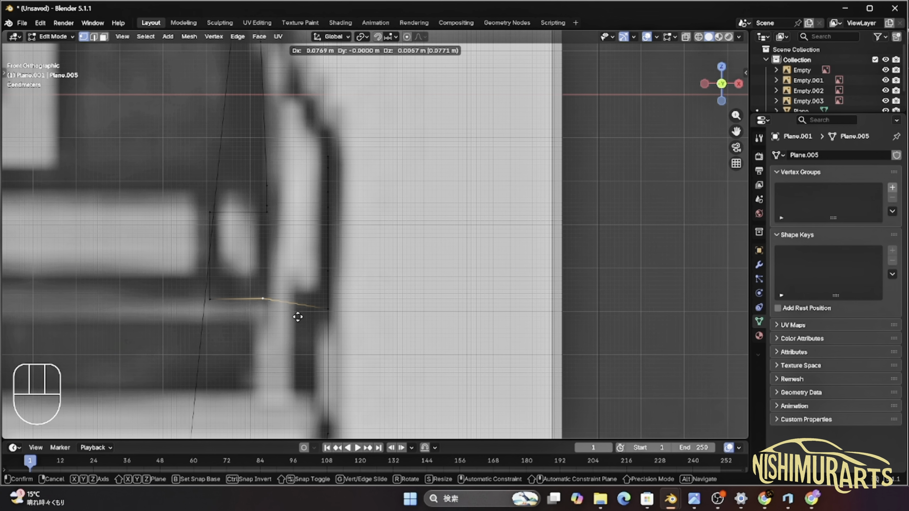
key("x")
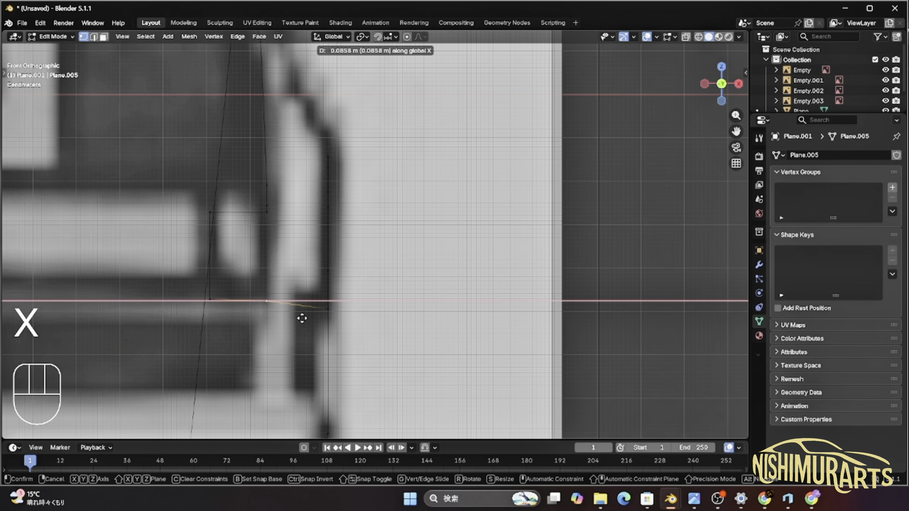
left_click(301, 319)
Loop cut the short edge behind the fender's lower front corner and move the new vertex outward and forward in top view to round the corner.
key("ctrl+r")
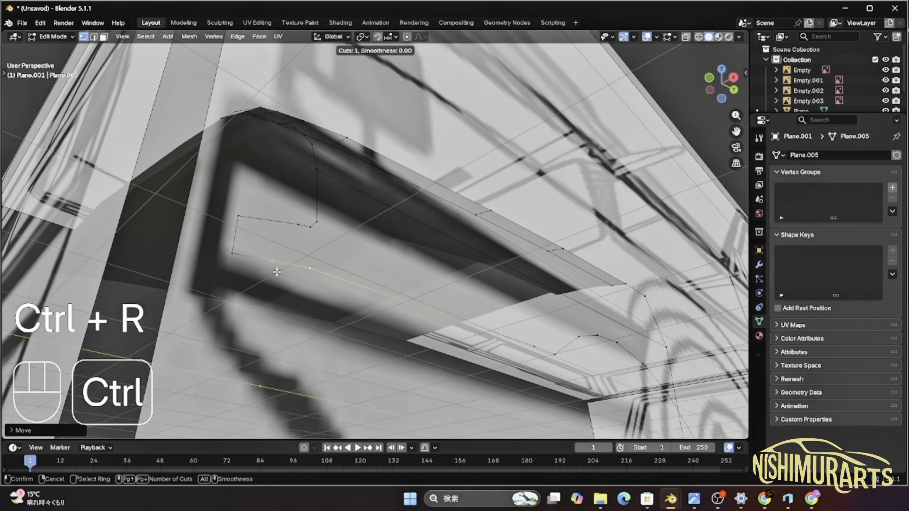
left_click(276, 270)
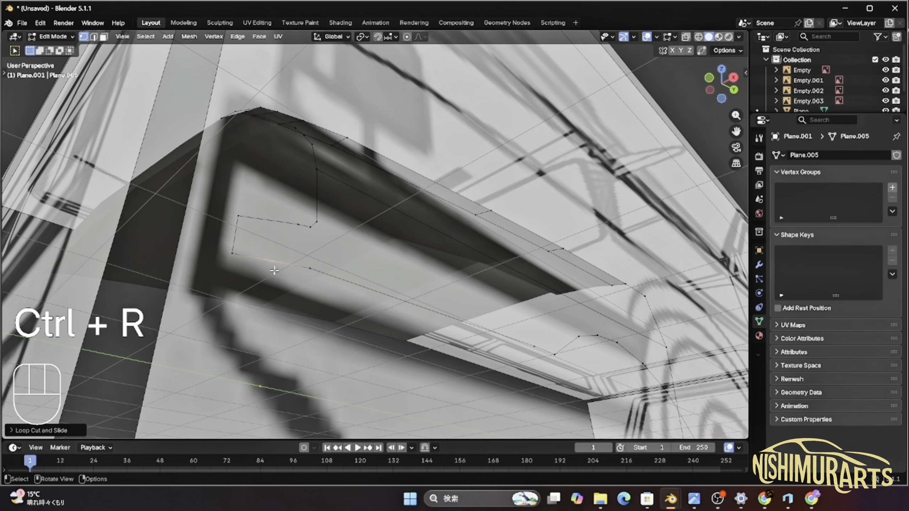
key("KP_3")
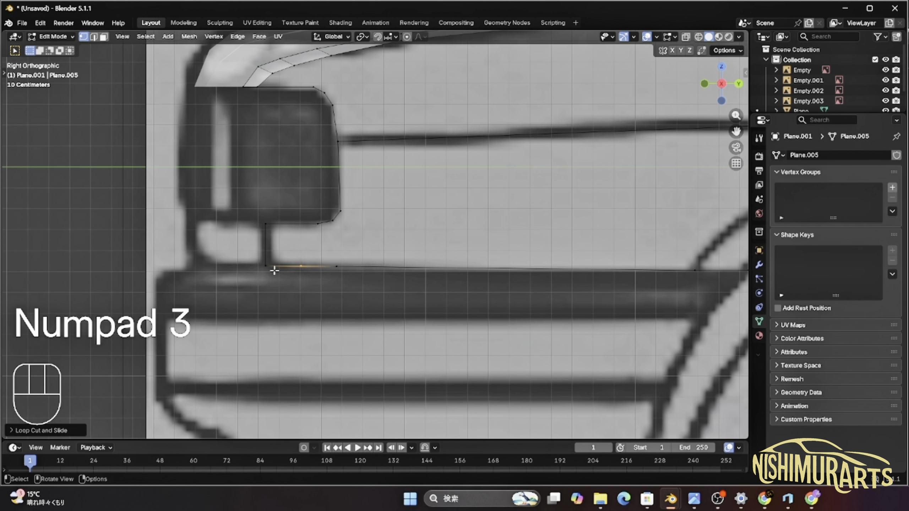
key("KP_1")
scroll(270, 254, "up", 3)
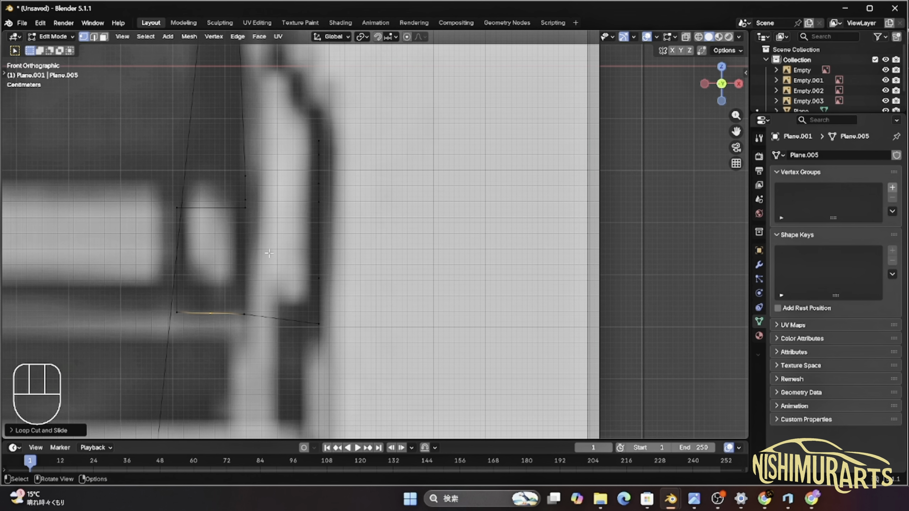
middle_click_drag(250, 312, 307, 297, "shift")
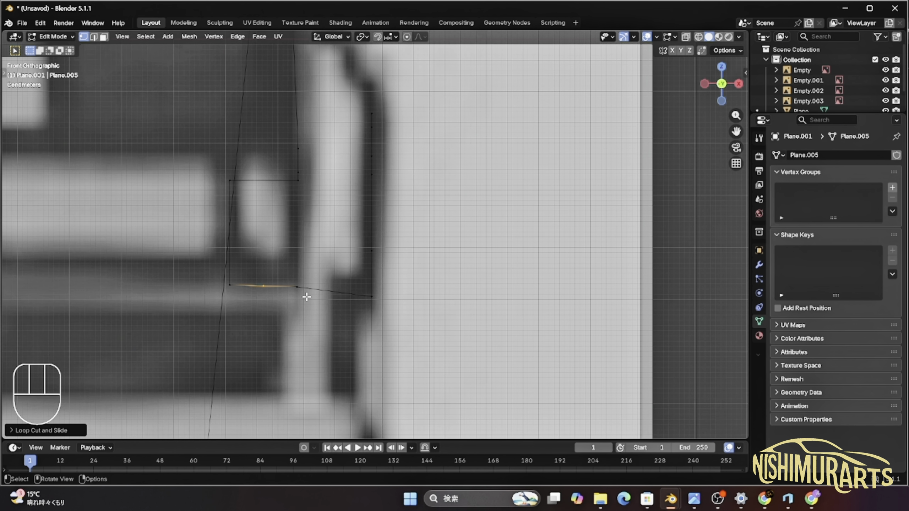
key("KP_7")
middle_click_drag(281, 375, 293, 264, "shift")
key("g")
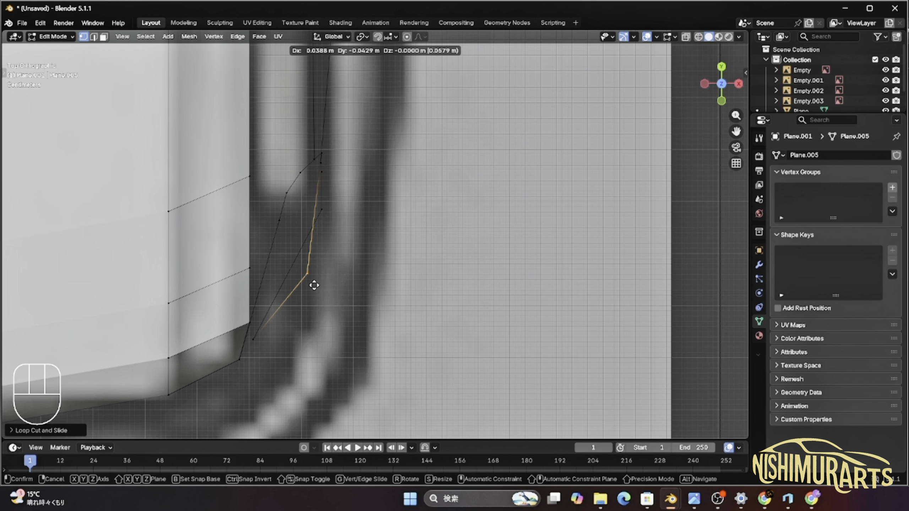
left_click(301, 314)
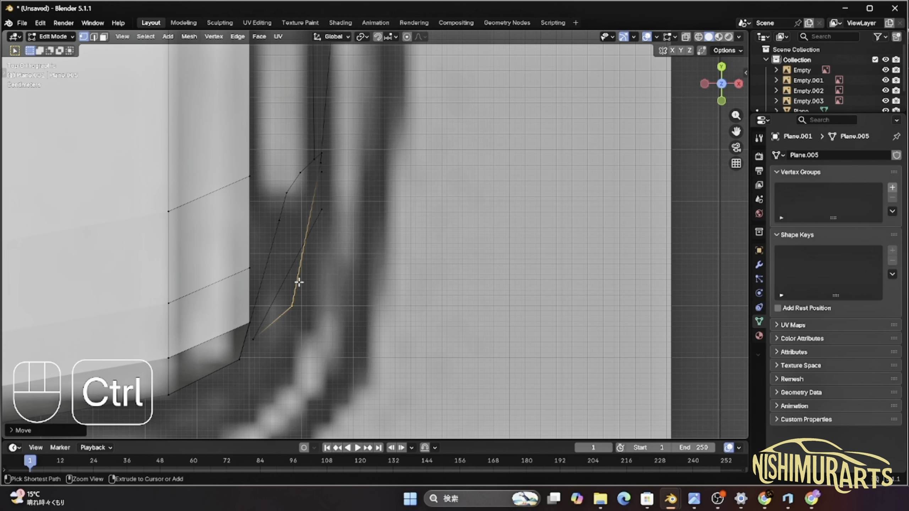
Add another loop cut just behind that vertex and move it about 0.015 m in X and -0.031 m in Y.
key("ctrl+r")
key("g")
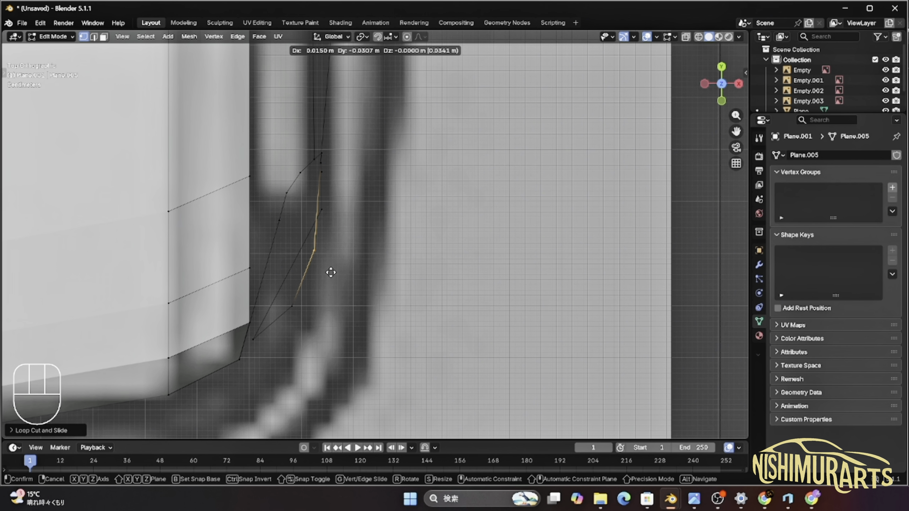
left_click(331, 272)
scroll(350, 287, "down", 3)
key("Tab")
left_click(345, 199)
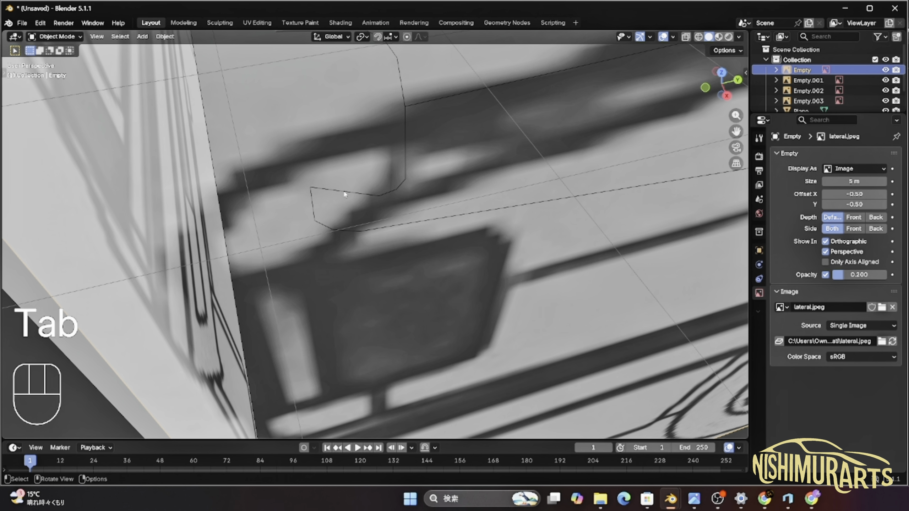
key("Tab")
left_click(345, 195)
key("Tab")
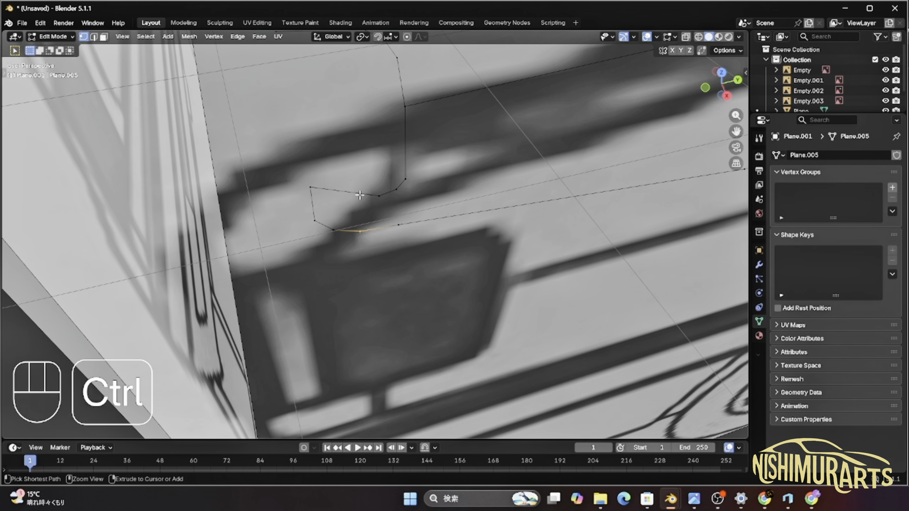
Add two cuts to the straight edge under the headlight and move both new vertices in top view onto the lower edge's rounded curve.
key("ctrl+r")
left_click(354, 197)
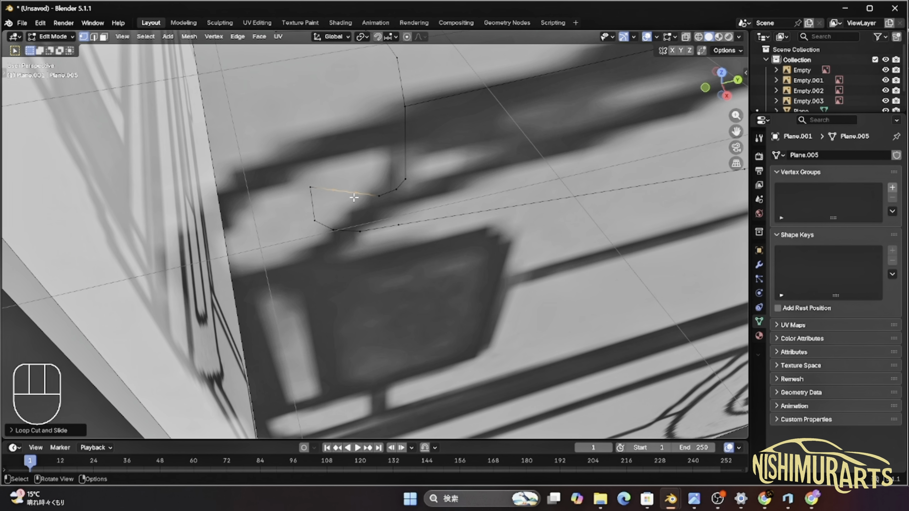
key("KP_7")
scroll(349, 197, "up", 4)
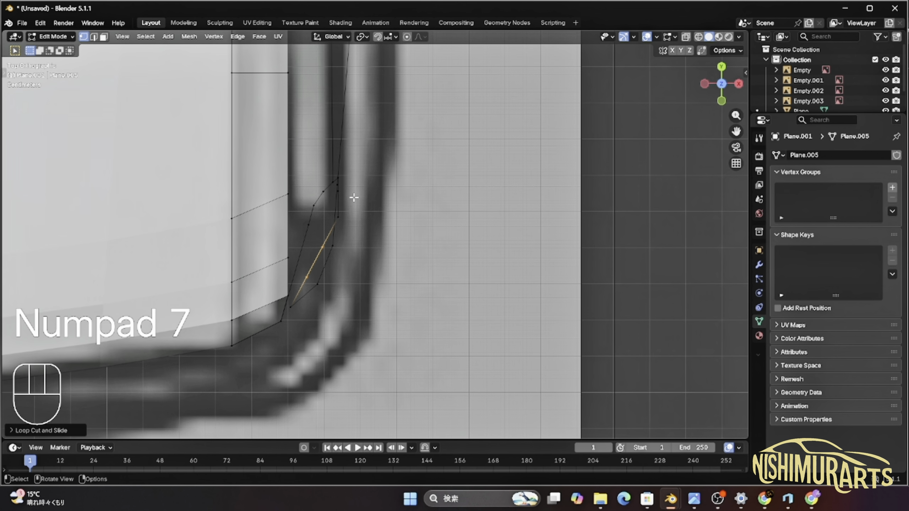
key("g")
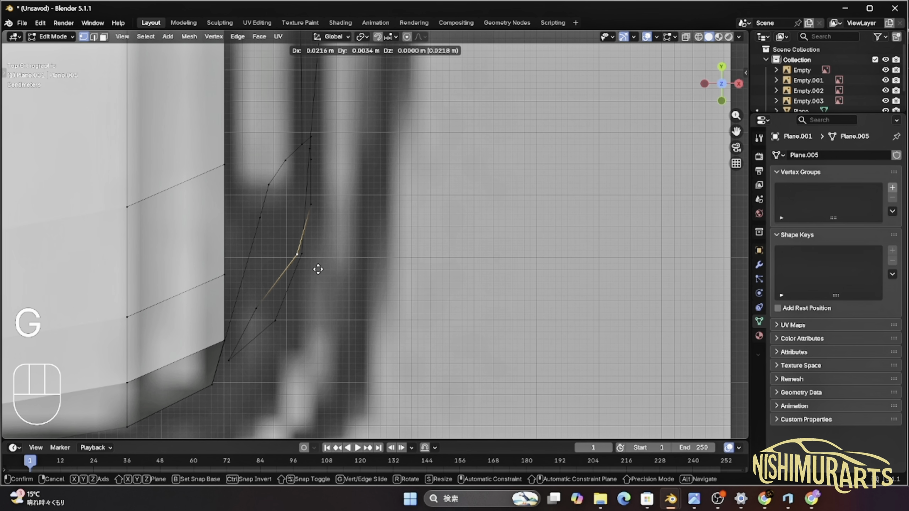
left_click(305, 285)
key("g")
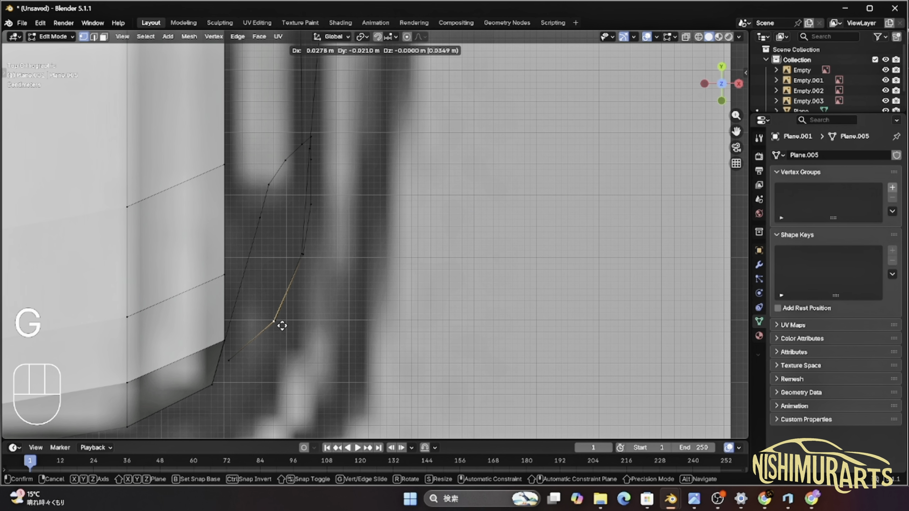
left_click(283, 325)
Select the wheel arch's vertex path and duplicate it up and back onto the outer arch line in side view.
middle_click_drag(283, 325, 235, 218)
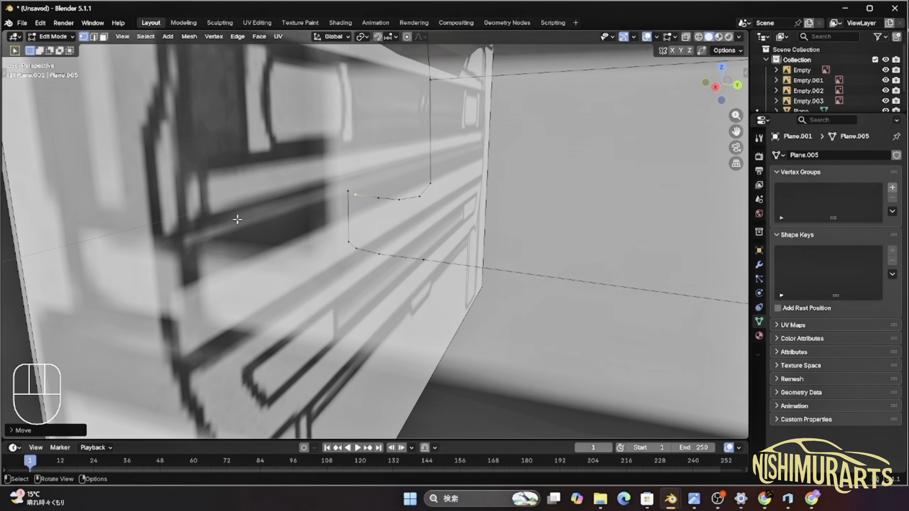
key("KP_3")
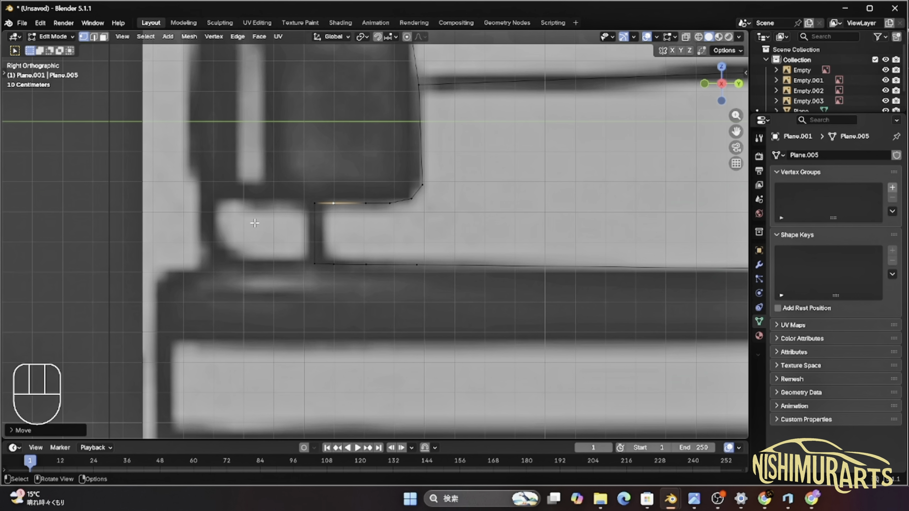
key("KP_1")
key("KP_3")
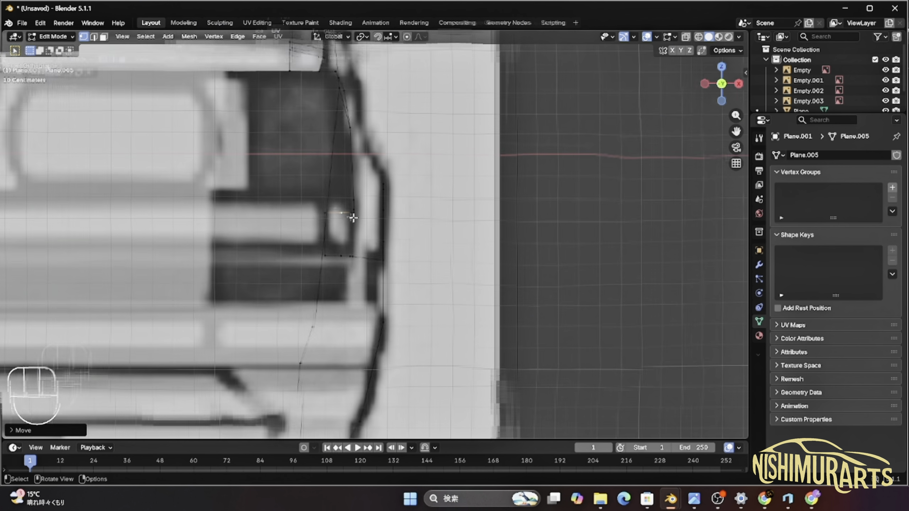
left_click(409, 280, "ctrl")
key("shift")
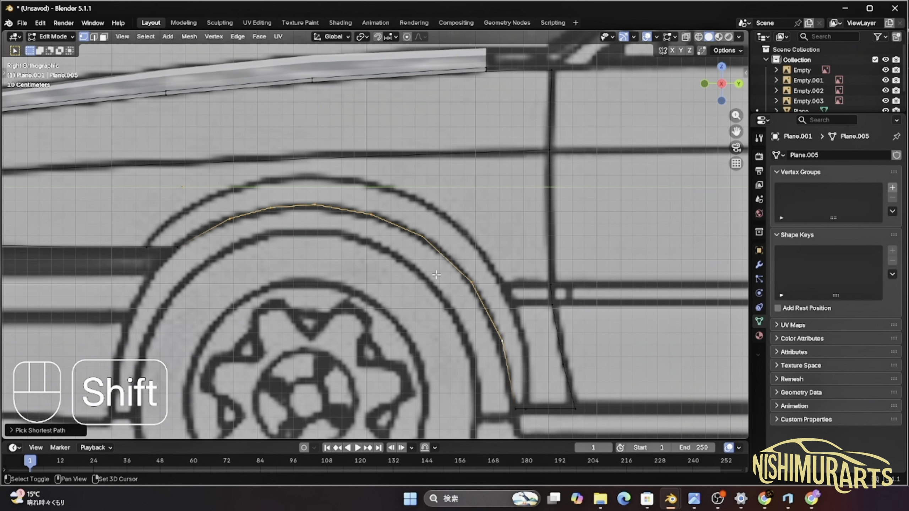
key("shift+d")
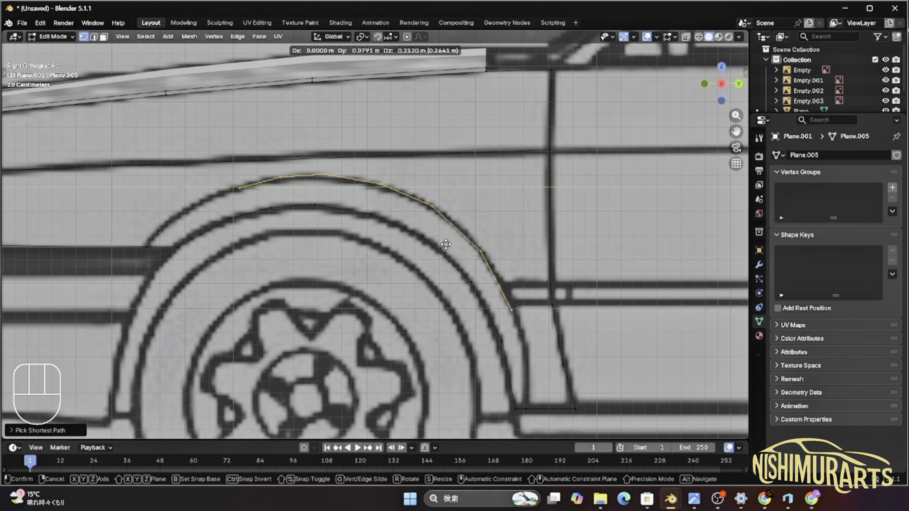
left_click(446, 244)
Join the duplicated arch's front end to the rear vertex of the lower front edge and its rear end to the vertex on the bottom edge.
left_click(154, 231)
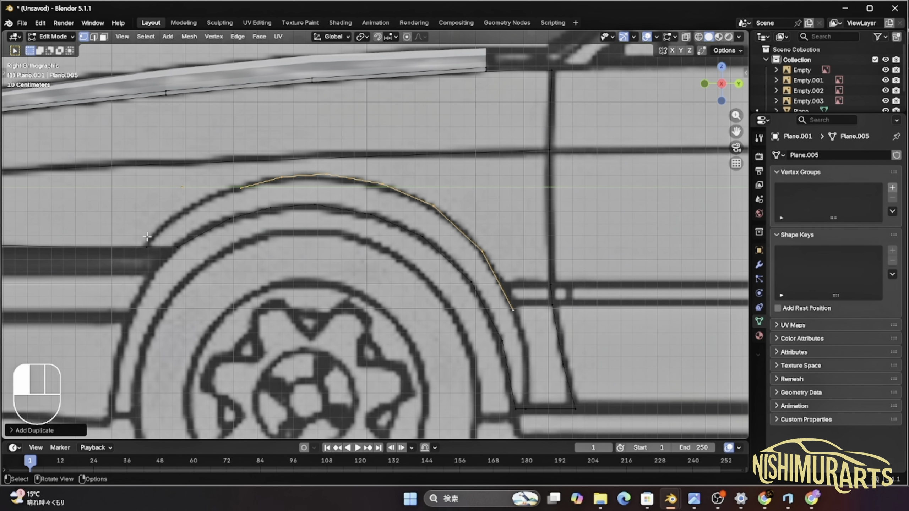
left_click(216, 197, "shift")
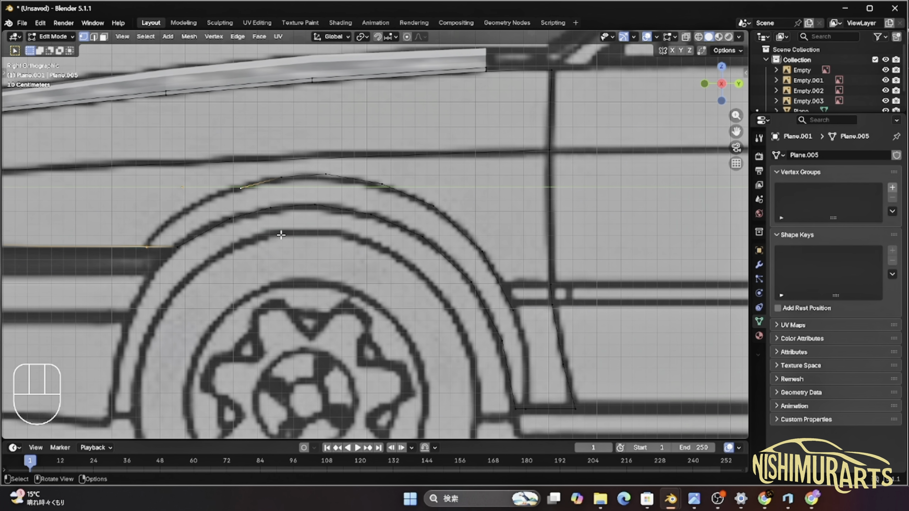
key("f")
left_click(513, 310)
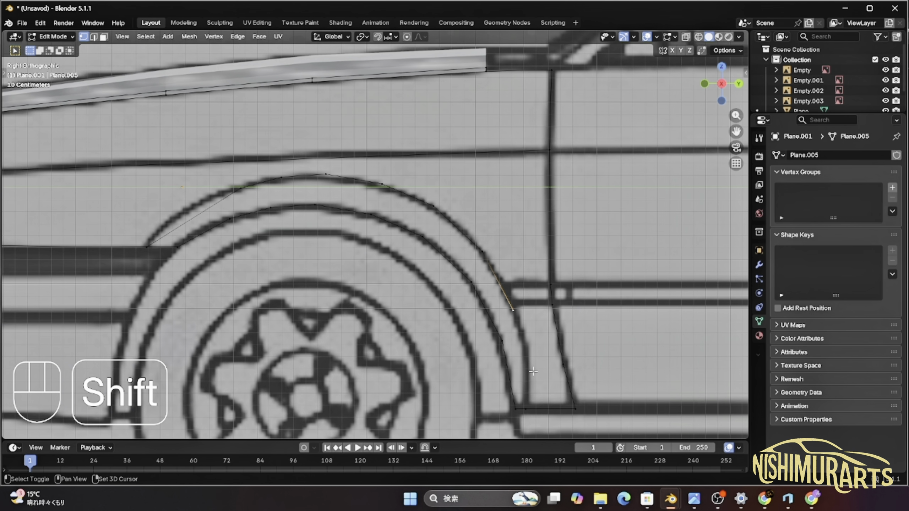
key("g")
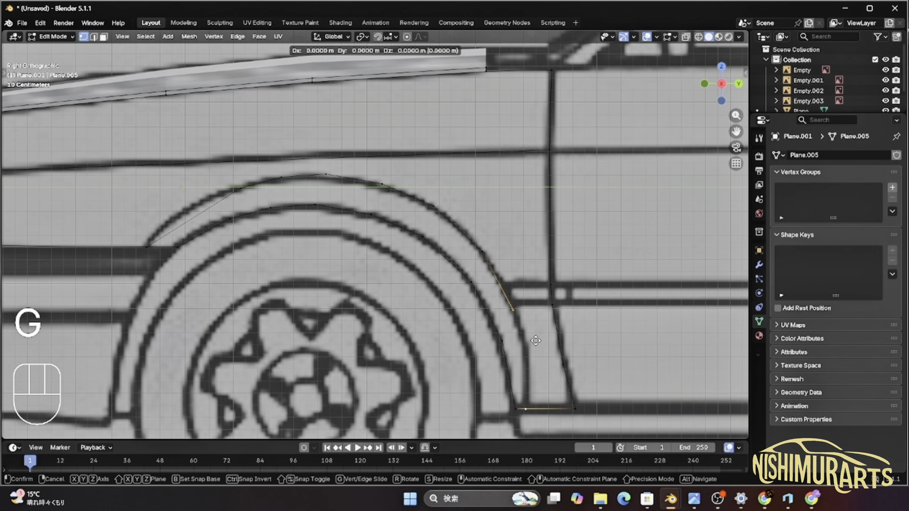
key("f")
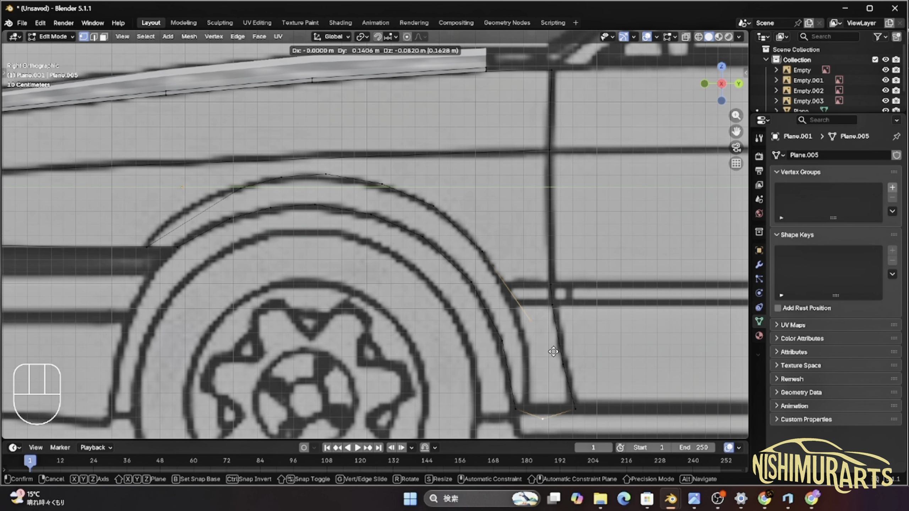
right_click(553, 353)
key("f")
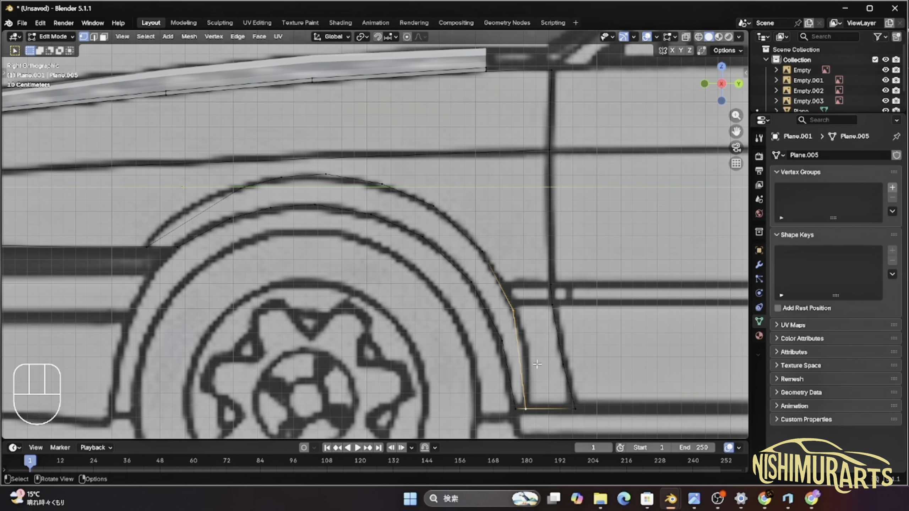
Loop cut the new rear edge of the outer arch and move its vertex back onto the blueprint's arch line.
key("ctrl+r")
left_click(525, 352)
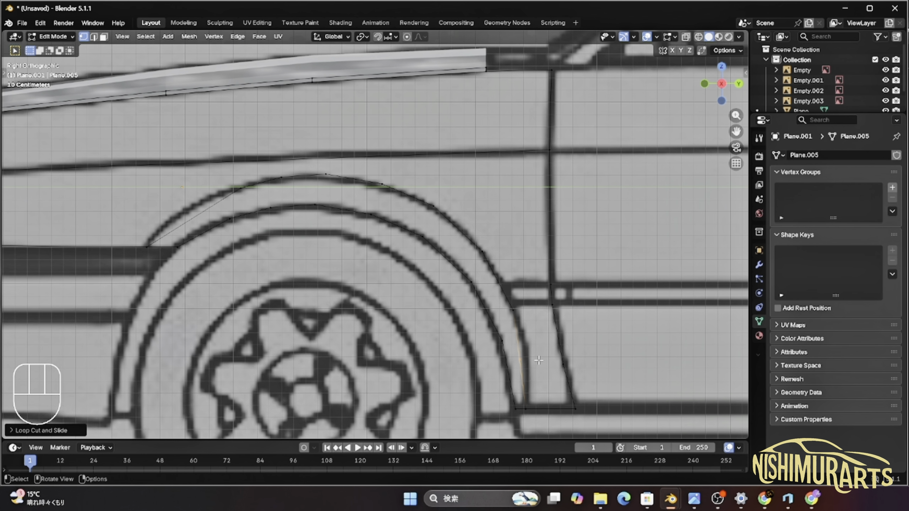
key("r")
right_click(530, 360)
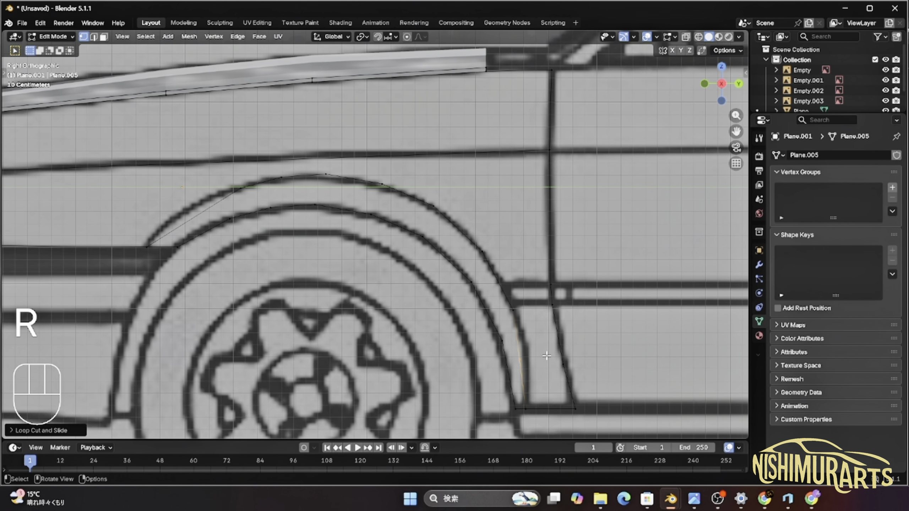
key("g")
left_click(516, 343)
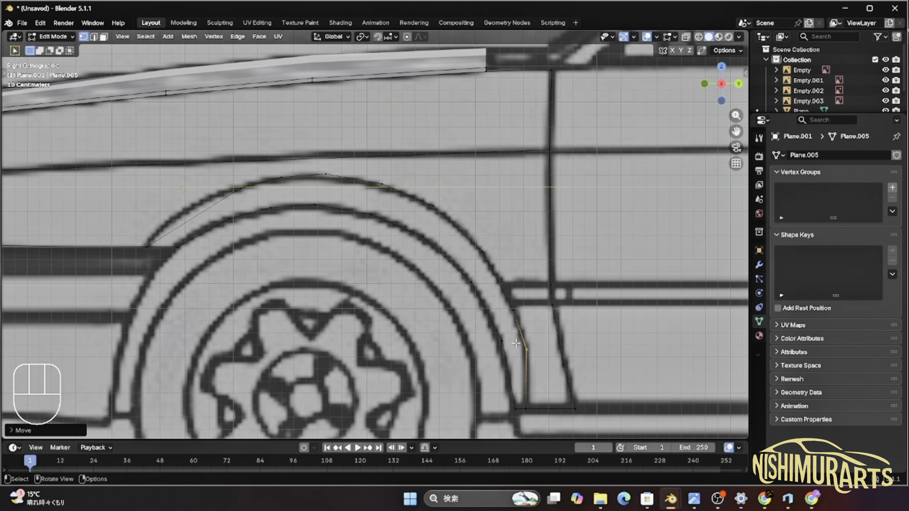
Loop cut the straight edge at the front of the outer wheel arch and move its vertex forward onto the blueprint's arch line.
key("ctrl+r")
left_click(193, 223)
right_click(193, 223)
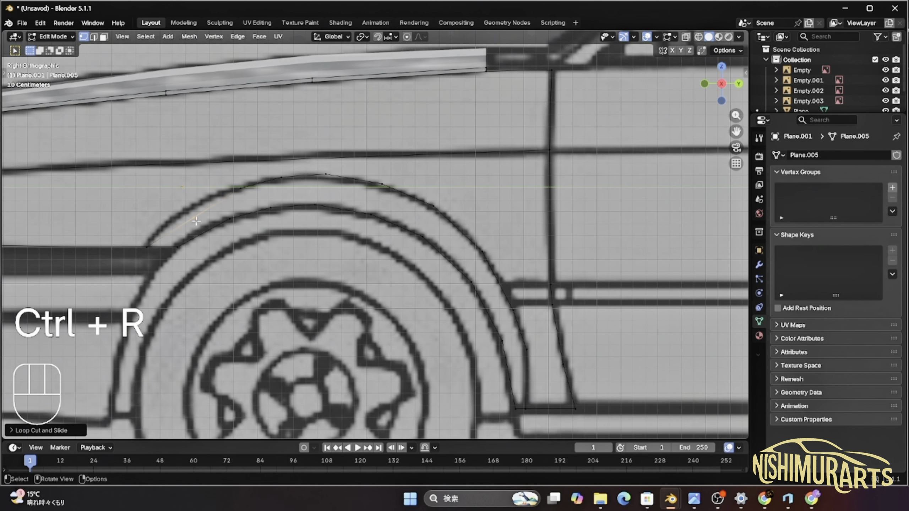
key("g")
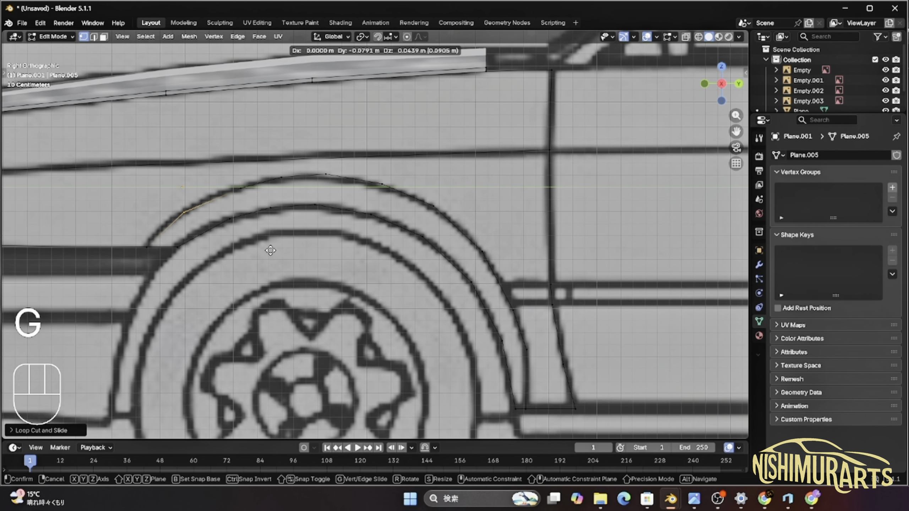
left_click(271, 251)
key("g")
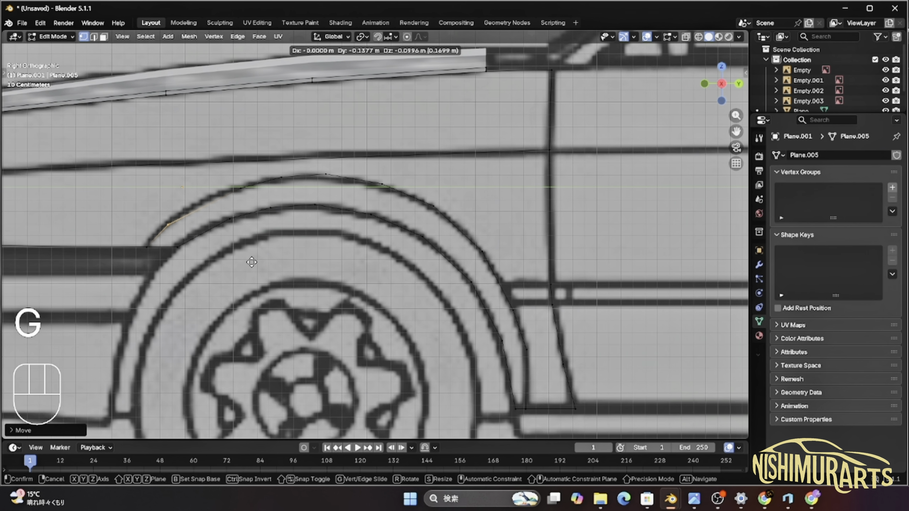
left_click(247, 260)
Loop cut the edge behind that vertex and move the second new vertex up onto the blueprint's outer arch line.
key("ctrl+r")
left_click(209, 209)
right_click(209, 209)
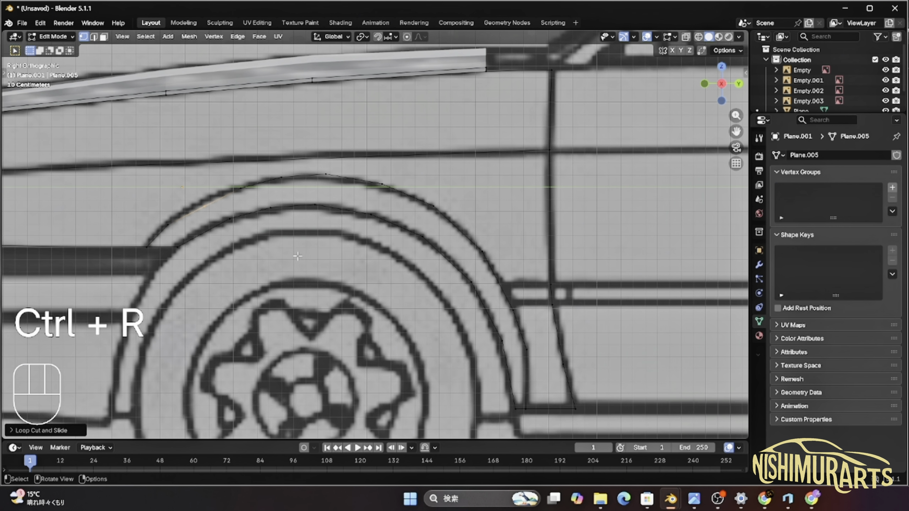
key("g")
right_click(310, 261)
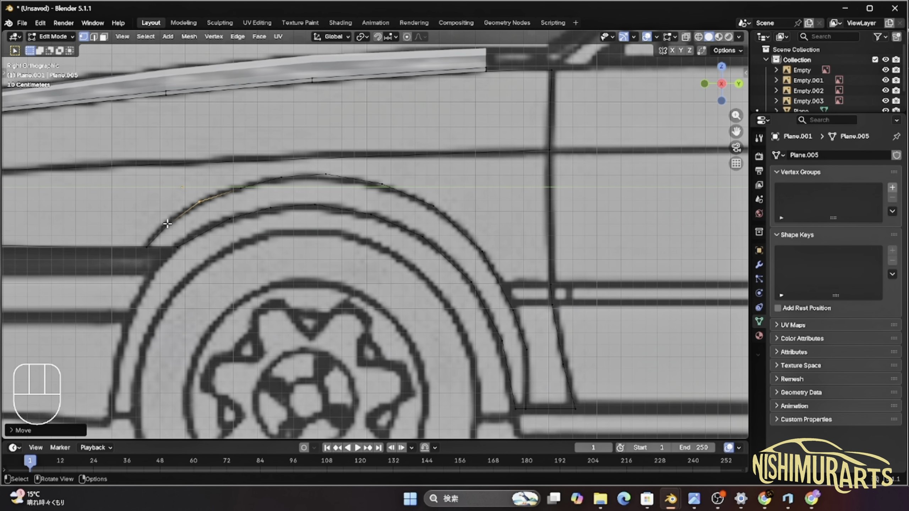
Select the inner wheel arch's vertex path and move it inward about 0.10 m along X in front view.
left_click(168, 224)
left_click(413, 297, "ctrl")
key("KP_1")
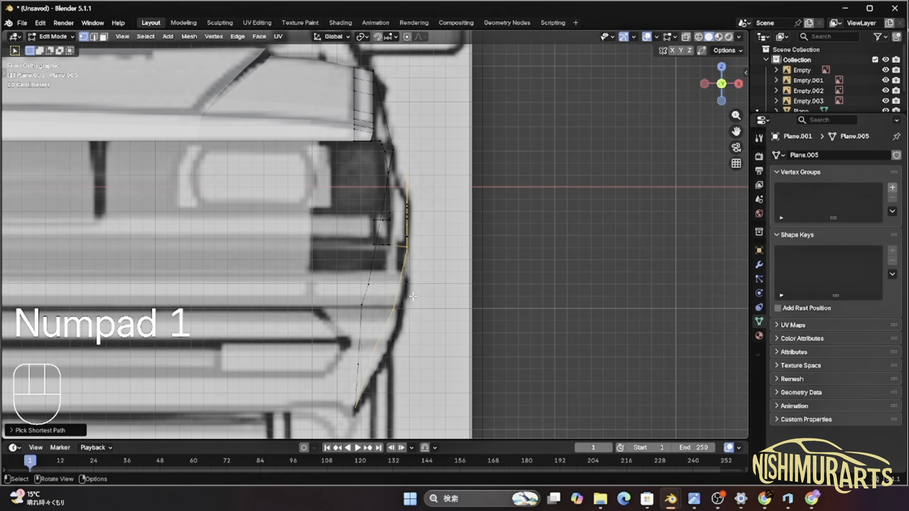
scroll(413, 297, "up", 2)
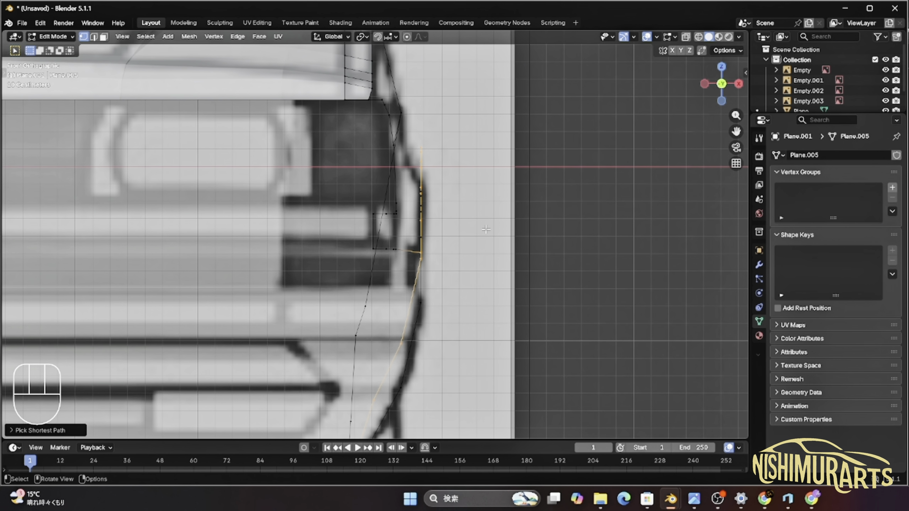
key("g")
key("x")
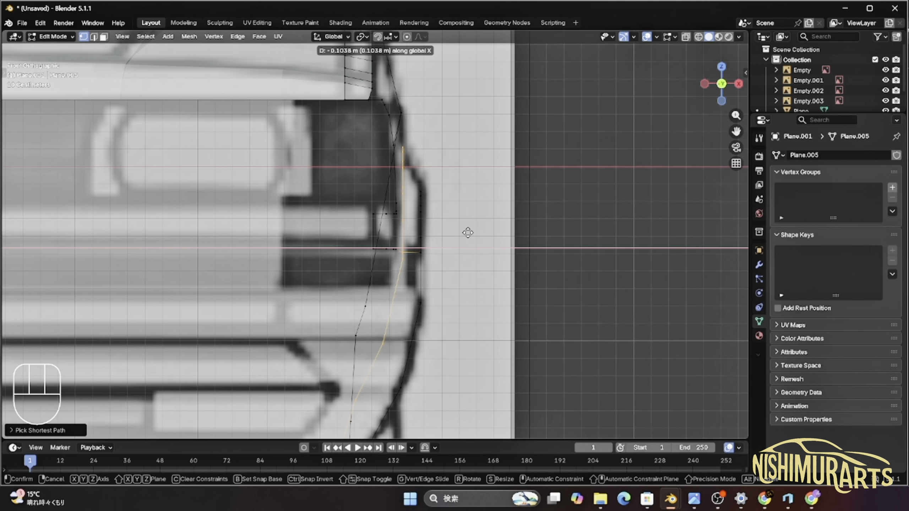
left_click(468, 233)
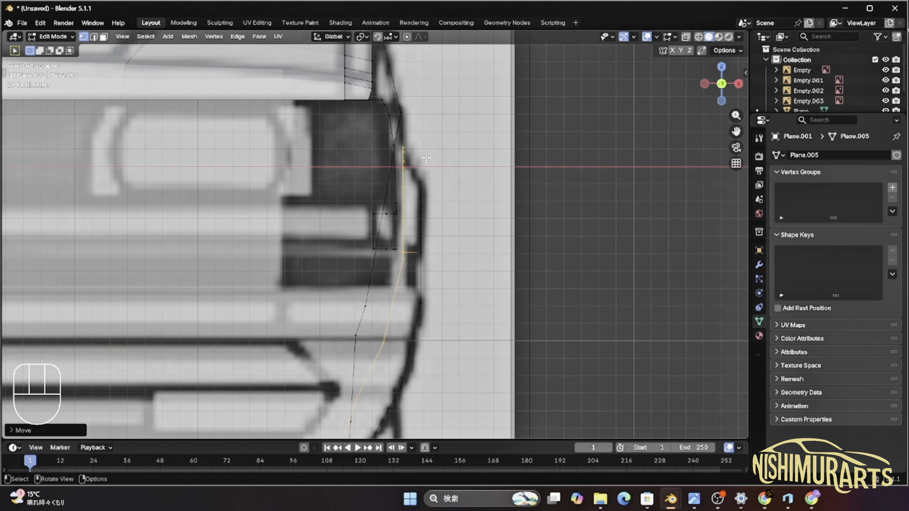
Hide the blueprint images Empty, Empty.001 and Empty.002, turn on X-ray and re-enter Edit Mode on the fender outline.
scroll(451, 223, "down", 2)
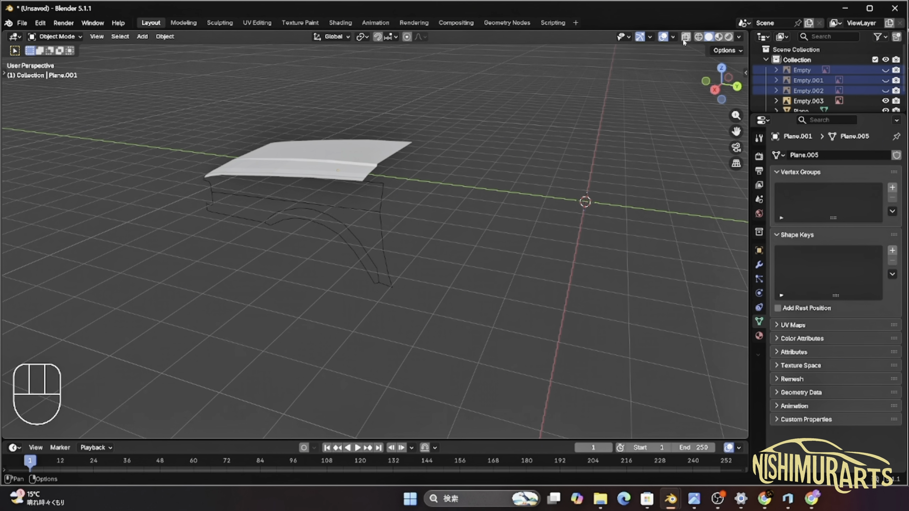
left_click(472, 158)
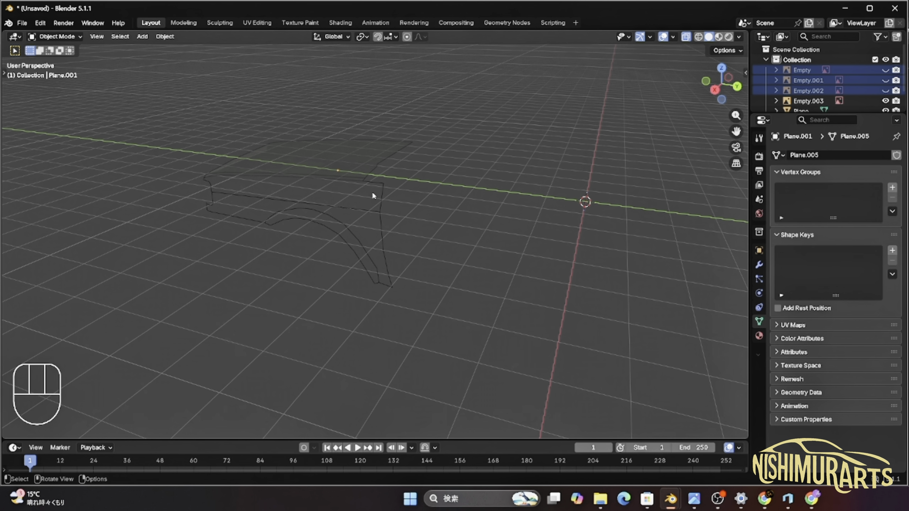
key("Tab")
Fill three adjoining faces between the upper and lower edges of the strip under the headlight, starting at its front end.
middle_click_drag(359, 217, 442, 262)
scroll(349, 269, "up", 3)
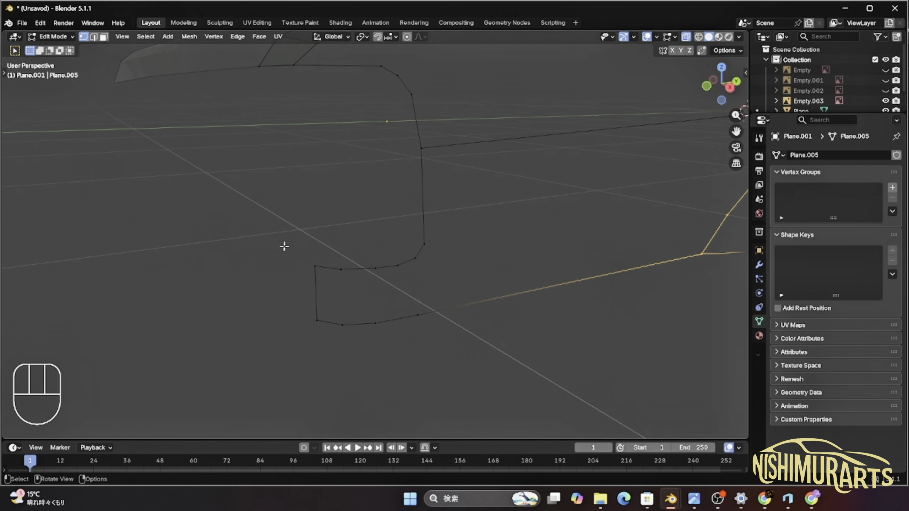
left_click_drag(269, 236, 351, 361)
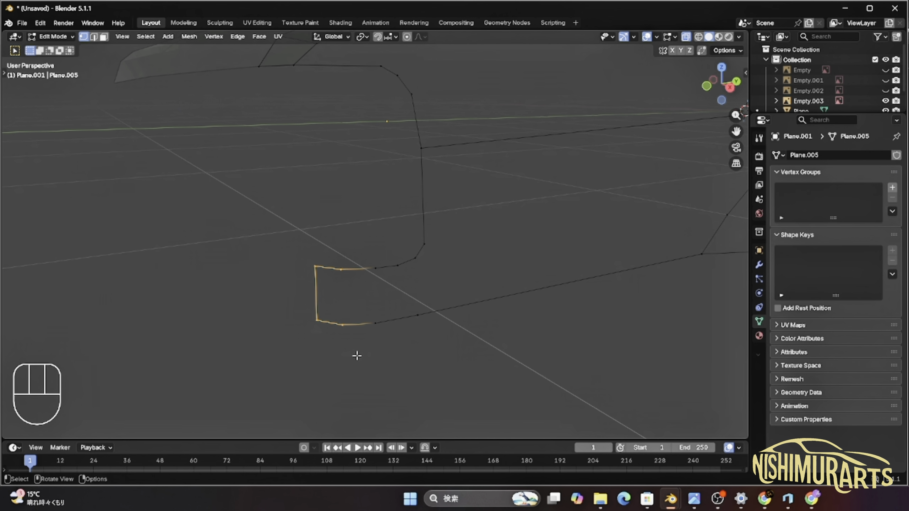
key("f")
left_click(375, 268)
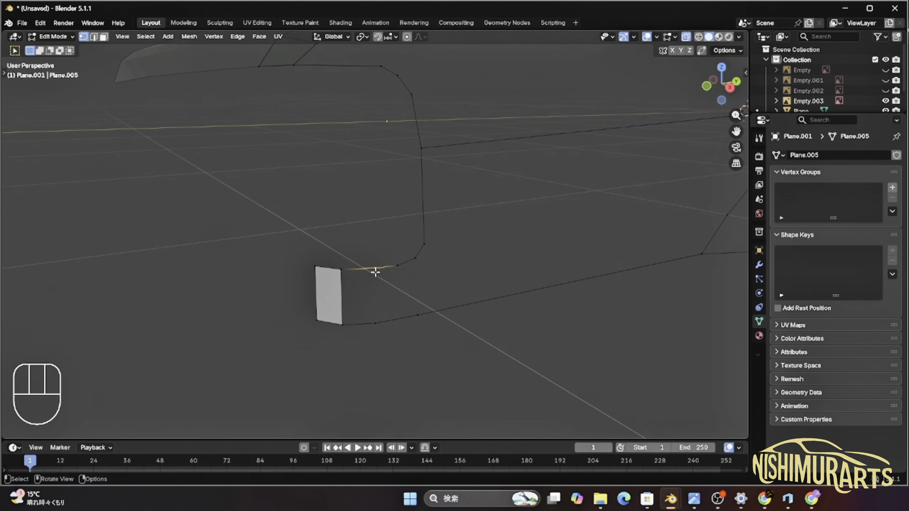
left_click(376, 322, "ctrl")
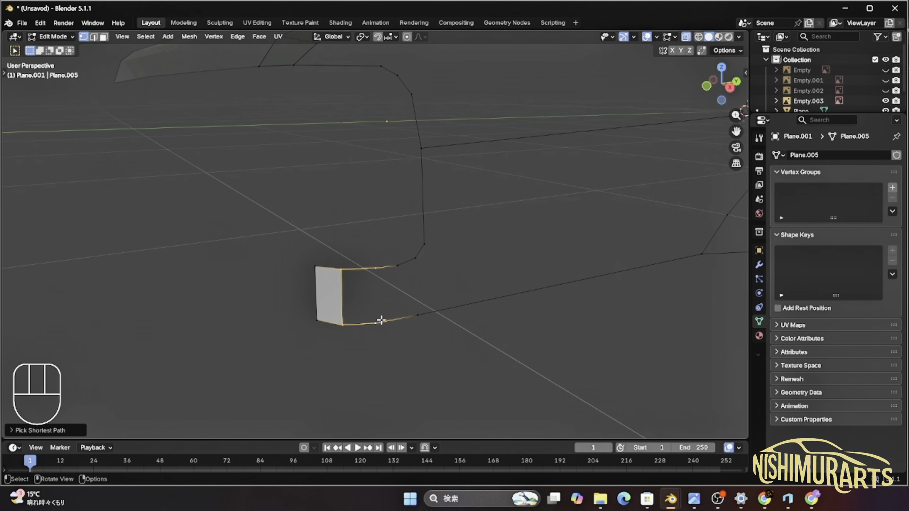
key("ctrl")
key("f")
middle_click_drag(473, 316, 457, 310)
left_click(264, 204)
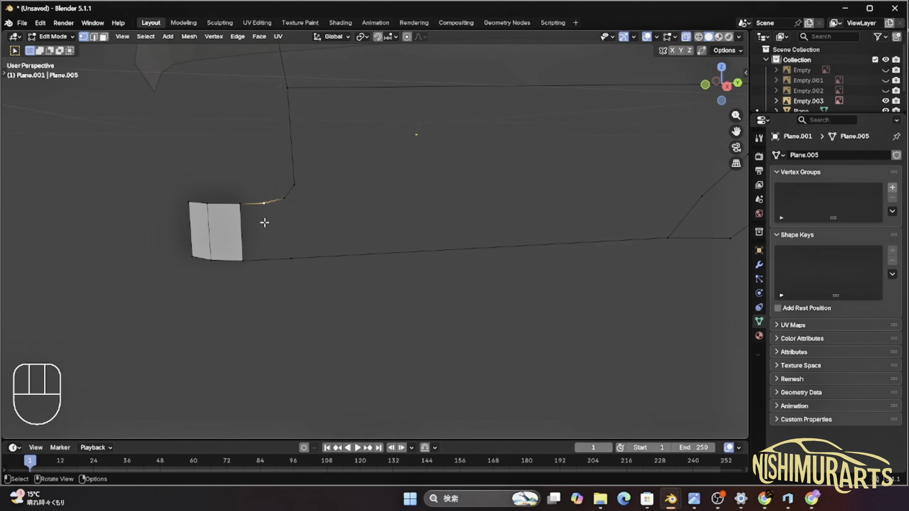
left_click(288, 255, "ctrl")
key("f")
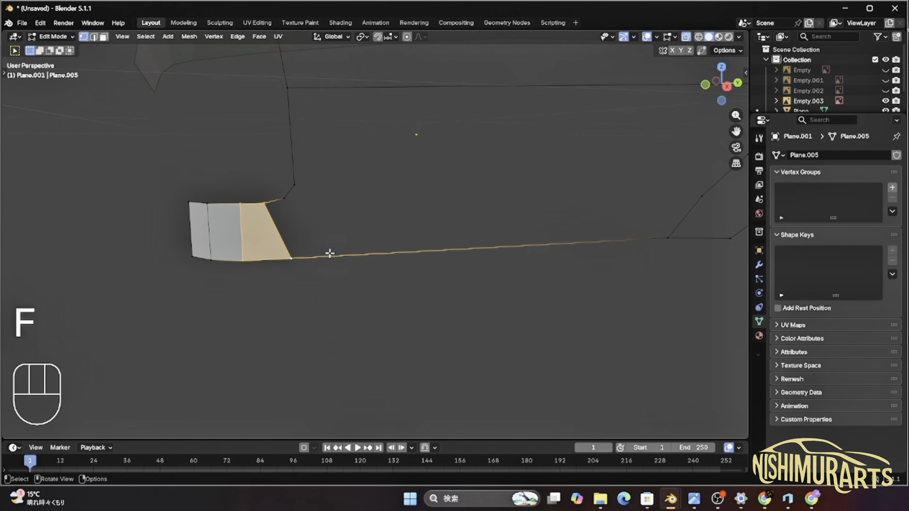
Loop cut the inner arch's first edge and fill a face between the inner and outer arches at their front end.
scroll(312, 230, "down", 5)
middle_click_drag(394, 250, 461, 289)
scroll(461, 289, "up", 3)
mouse_move(462, 255)
middle_mouse_down("shift")
mouse_move(476, 270)
mouse_move(463, 269)
middle_mouse_up("shift")
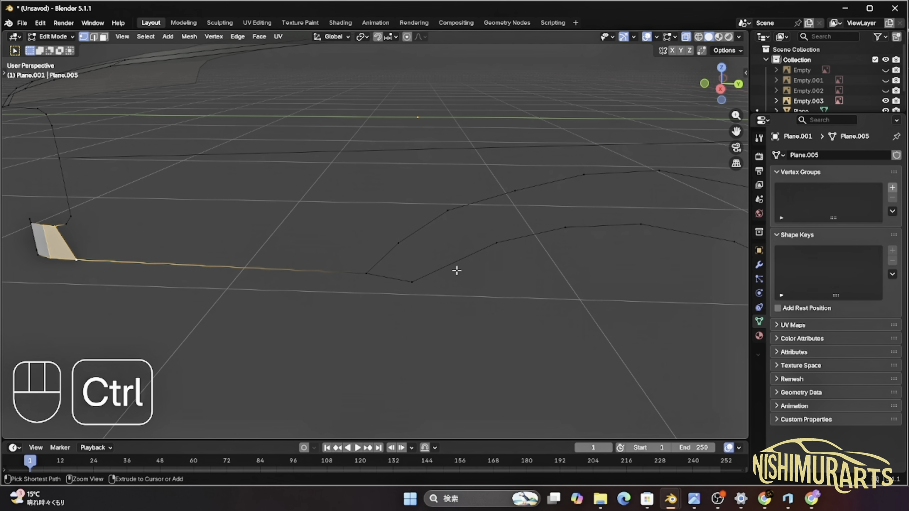
key("ctrl+r")
left_click(455, 265)
left_click(403, 247, "ctrl")
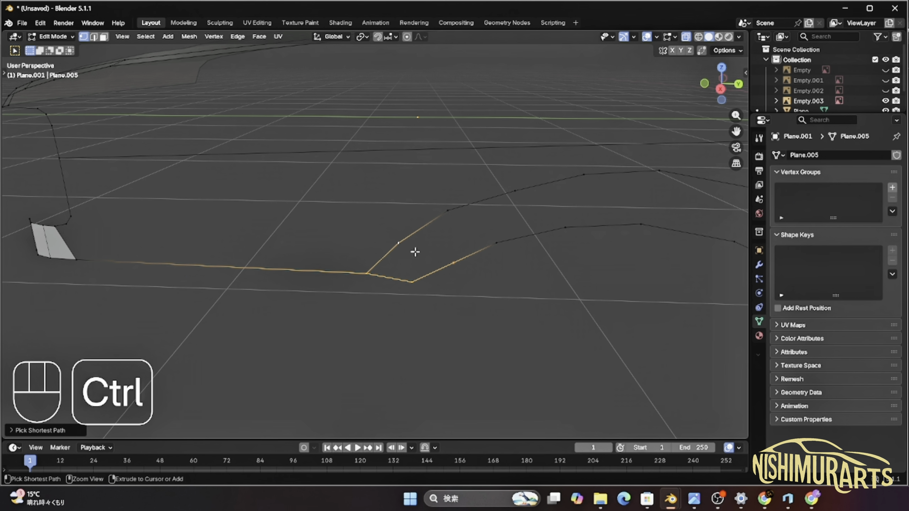
key("f")
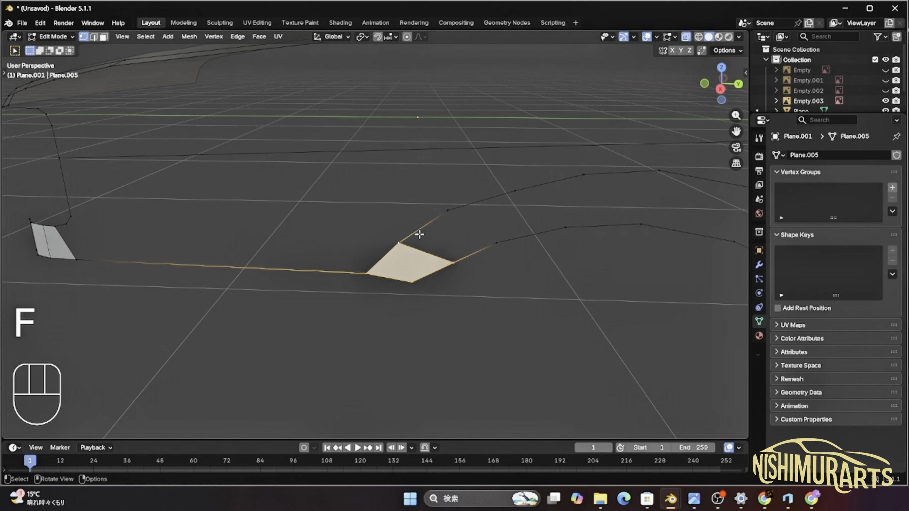
Fill the following three faces between the inner and outer arches, working up toward the top of the wheel arch.
mouse_move(442, 246)
middle_mouse_down("shift")
mouse_move(468, 256)
mouse_move(432, 257)
middle_mouse_up("shift")
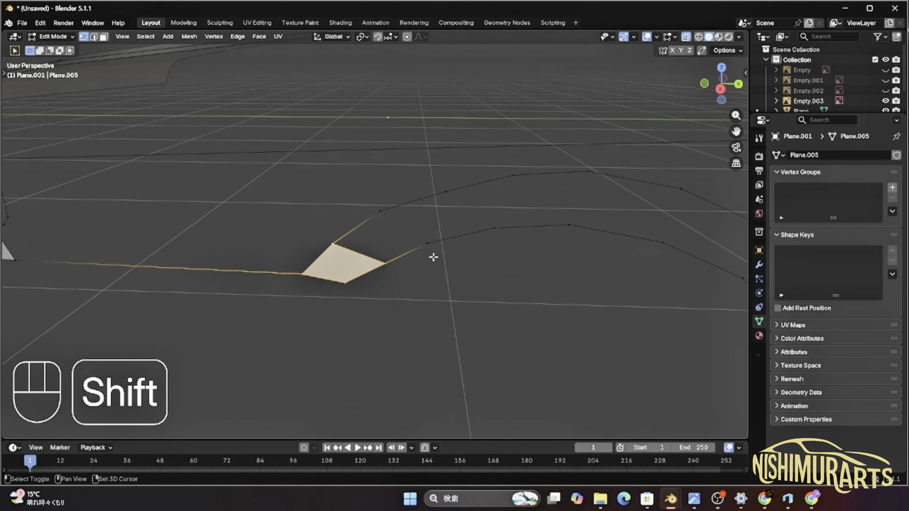
left_click(424, 247)
left_click(376, 211, "ctrl")
key("f")
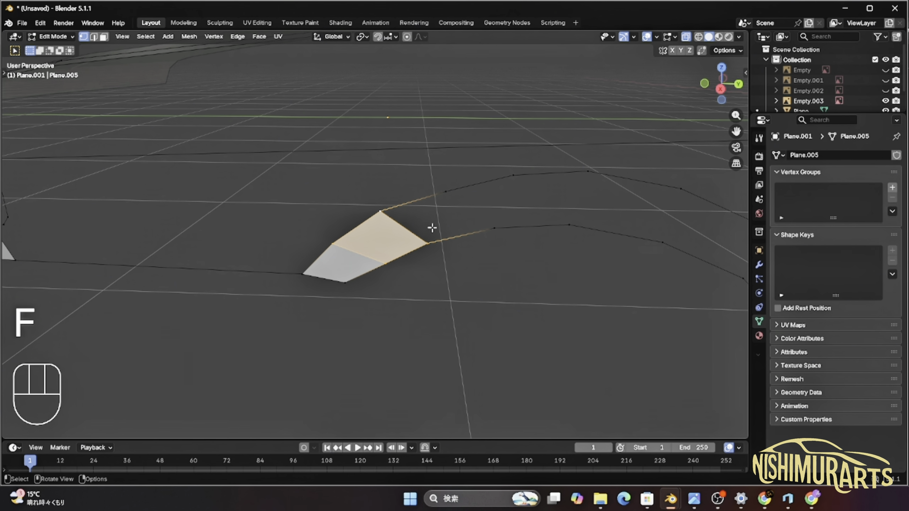
left_click(443, 195)
left_click(495, 226, "ctrl")
key("f")
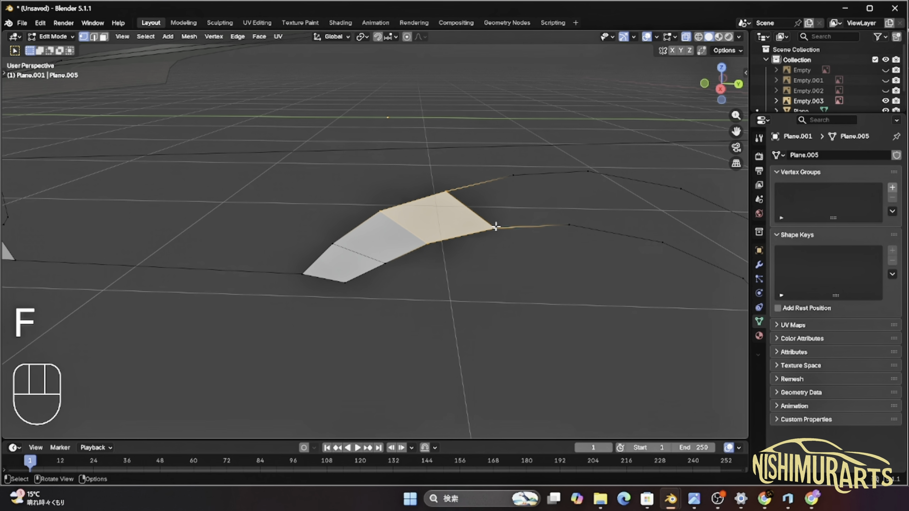
left_click(569, 225)
left_click(514, 176, "ctrl")
middle_click_drag(531, 188, 457, 225, "shift")
key("f")
Connect the outer and inner arch vertices just behind the arch's top with an edge, leaving the section before it open.
left_click(372, 135)
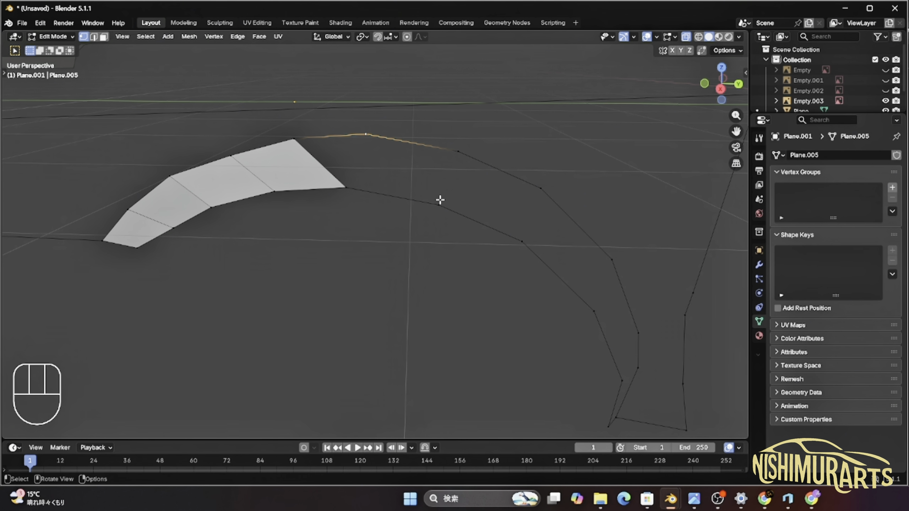
key("ctrl")
left_click(454, 158)
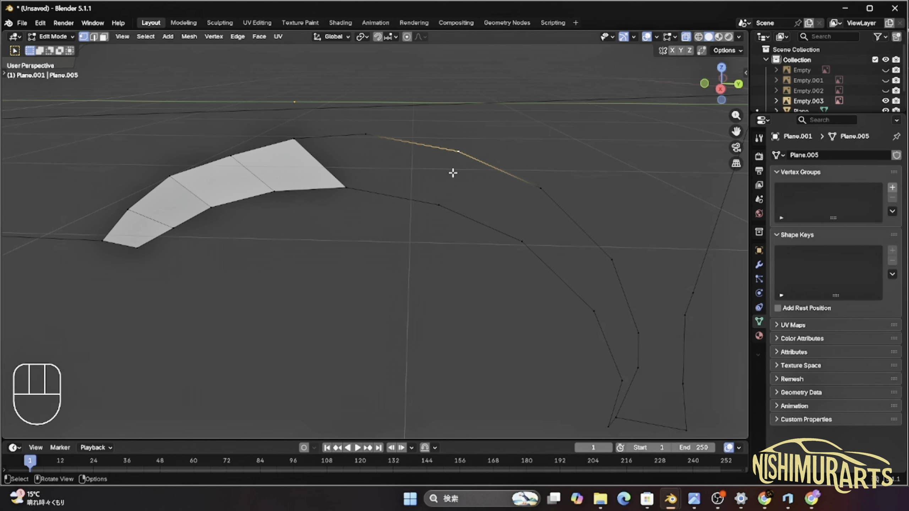
key("shift")
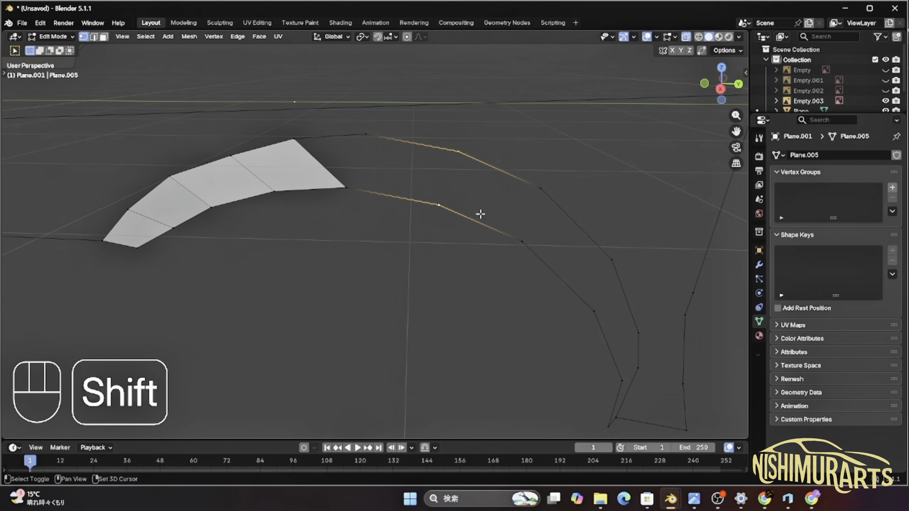
Fill three faces down the rear side of the wheel arch, starting from the new connecting edge.
left_click(510, 238)
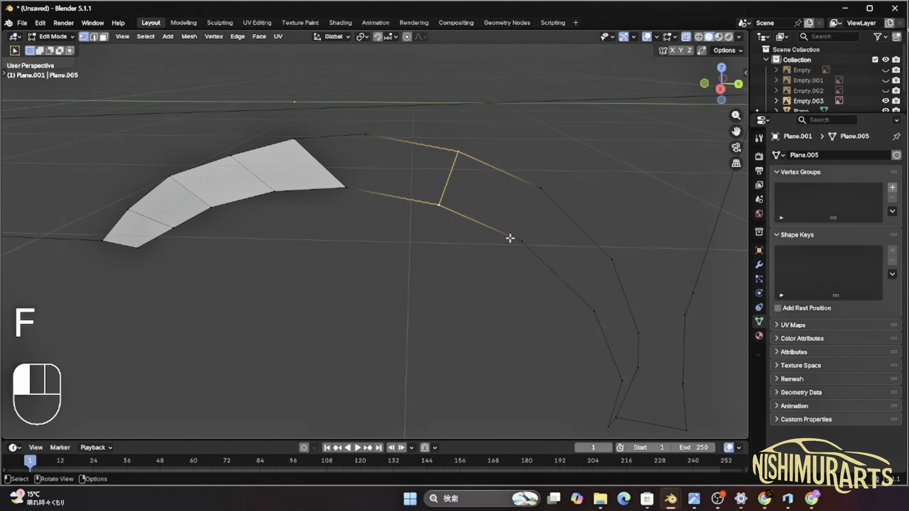
left_click(536, 187, "ctrl")
middle_click_drag(531, 224, 459, 188, "shift")
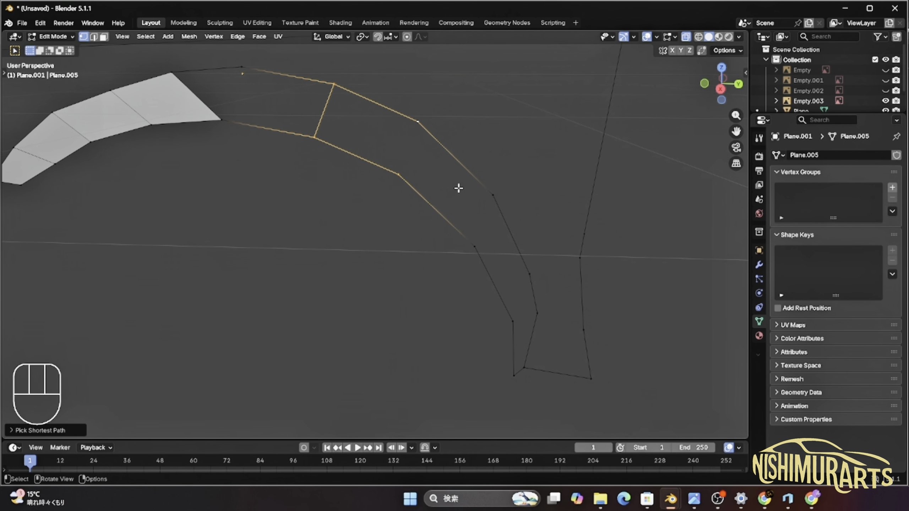
key("f")
left_click(472, 242)
mouse_move(472, 242)
middle_mouse_down()
mouse_move(483, 231)
mouse_move(476, 200)
mouse_move(481, 240)
middle_mouse_up()
left_click(480, 194, "ctrl")
key("f")
left_click(482, 300)
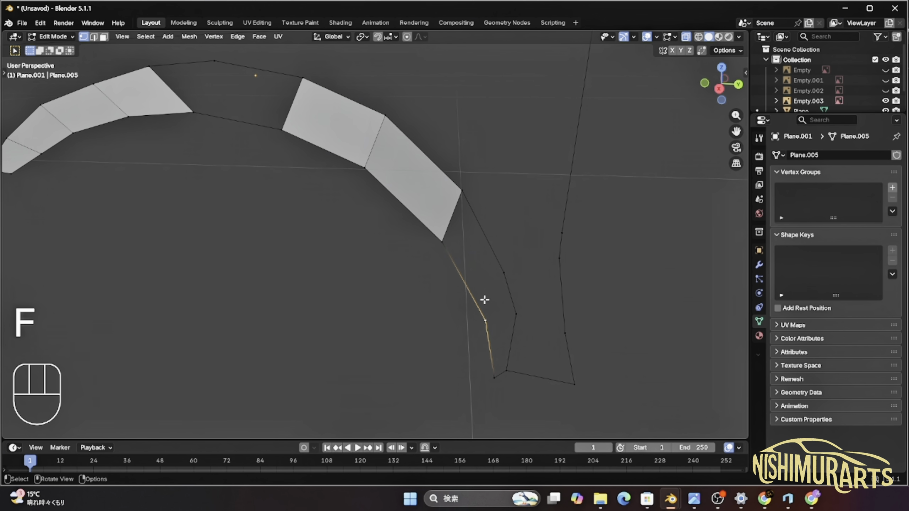
middle_click_drag(482, 300, 455, 270)
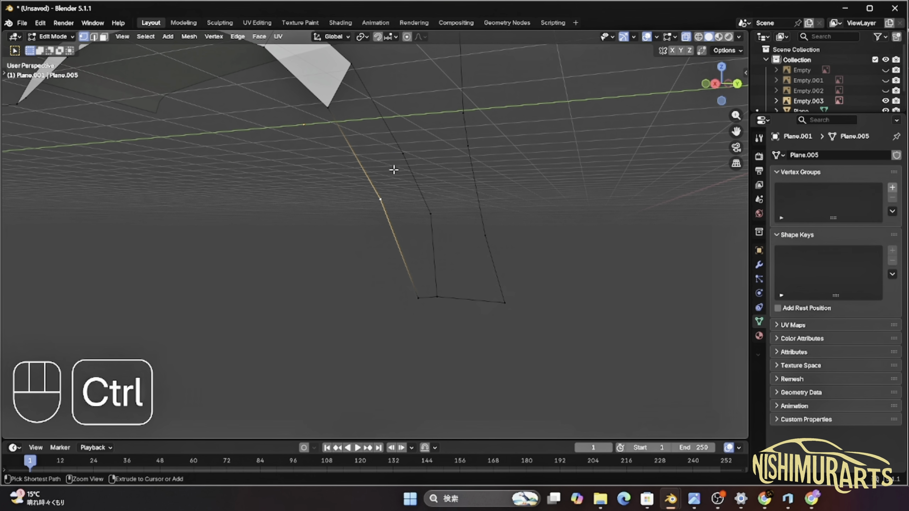
left_click(394, 154, "ctrl")
key("f")
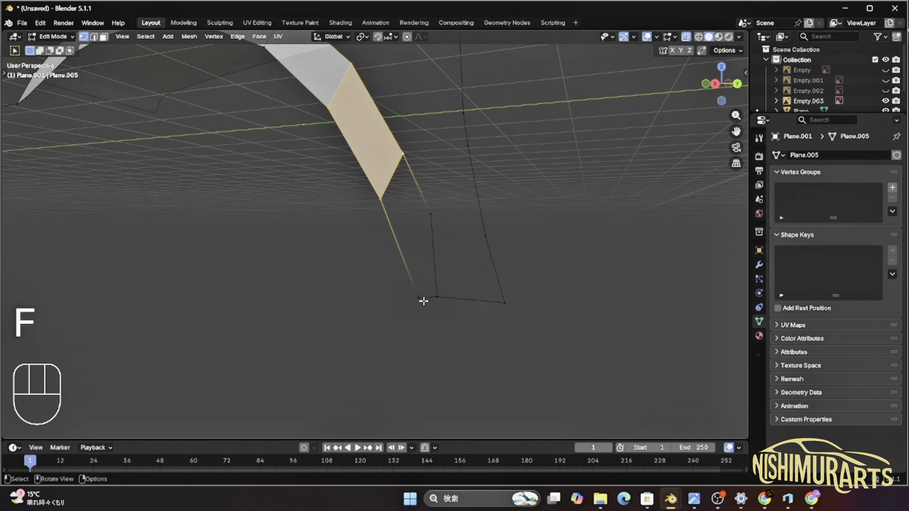
Loop cut the inner arch's lowest rear edge and fill the face at the bottom end of the arch.
middle_click_drag(434, 293, 391, 264)
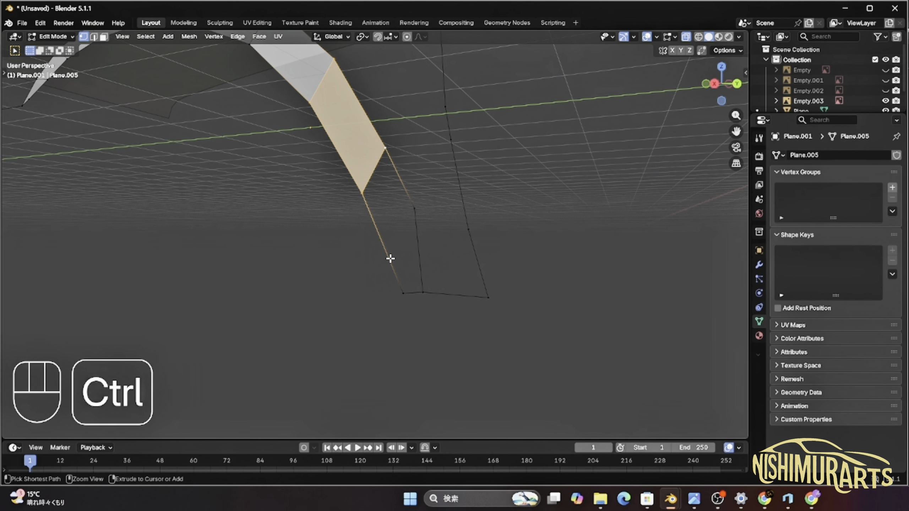
key("ctrl+r")
left_click(391, 257)
left_click(384, 248)
left_click(413, 210, "ctrl")
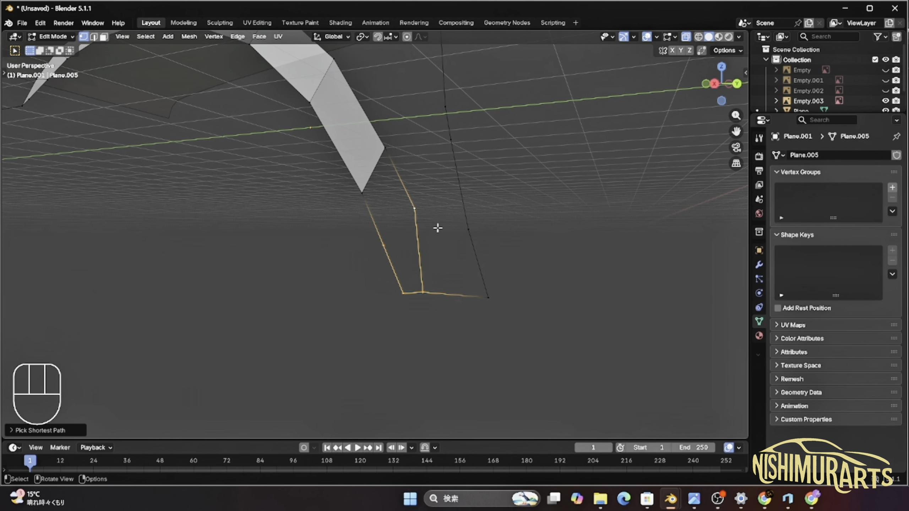
key("f")
Fill the remaining gap between the bottom face and the faces above it on the rear side of the arch.
left_click(380, 243)
left_click(365, 175, "ctrl")
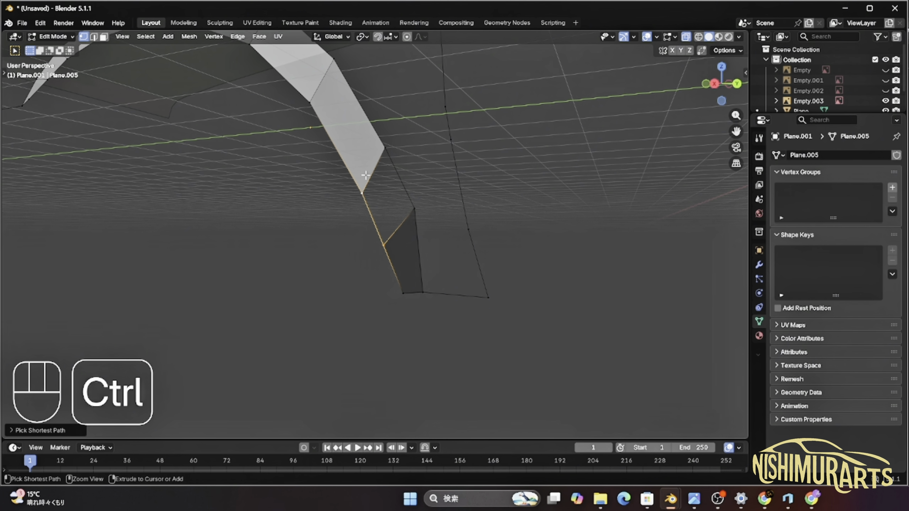
left_click(416, 205, "ctrl")
key("f")
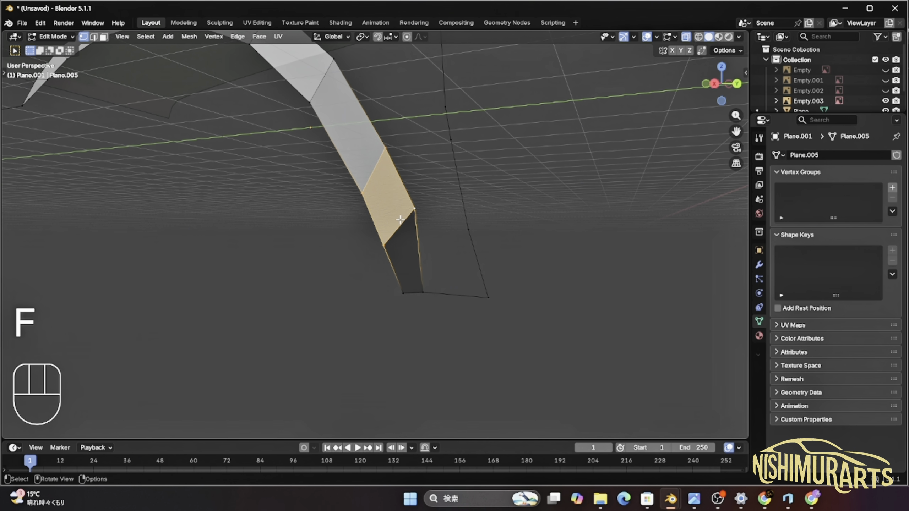
Loop cut the open inner edge at the wheel arch's top and fill the gap with two faces.
scroll(394, 233, "down", 5)
middle_click_drag(378, 258, 345, 234)
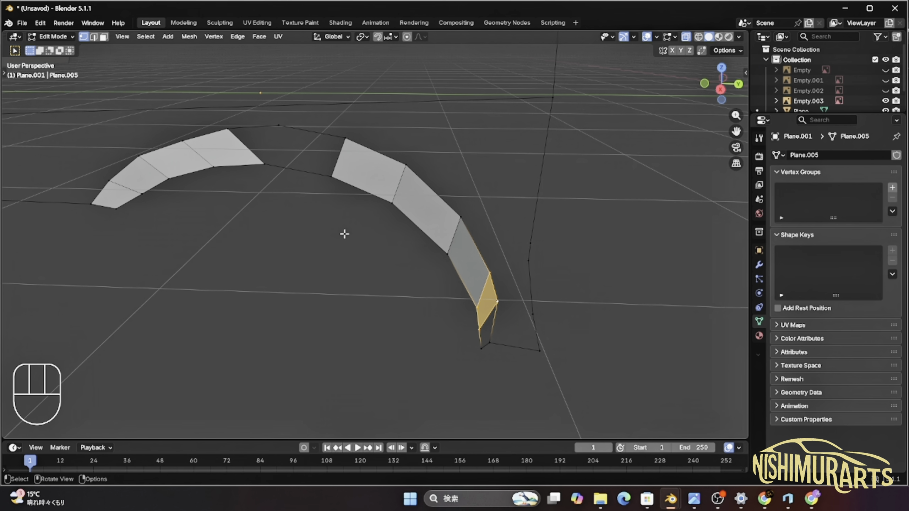
key("ctrl+r")
left_click(296, 170)
left_click(279, 135, "ctrl")
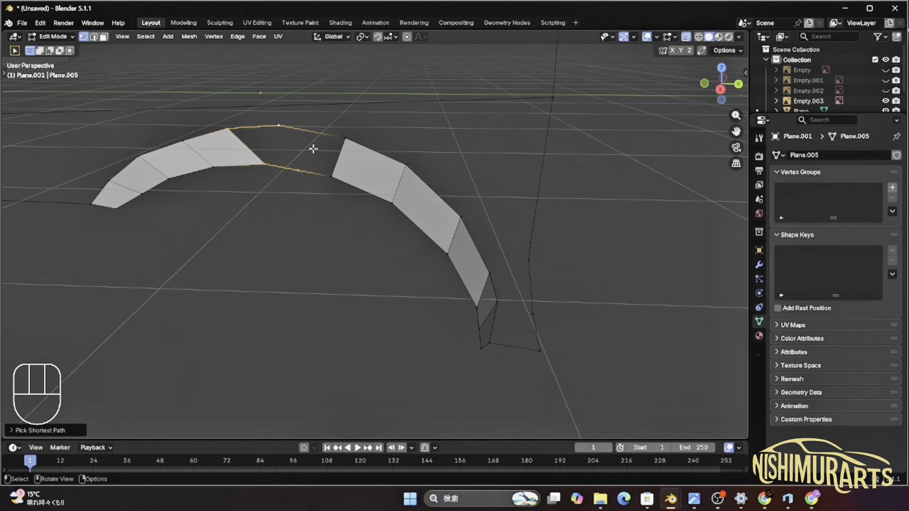
key("f")
left_click(299, 169, "alt")
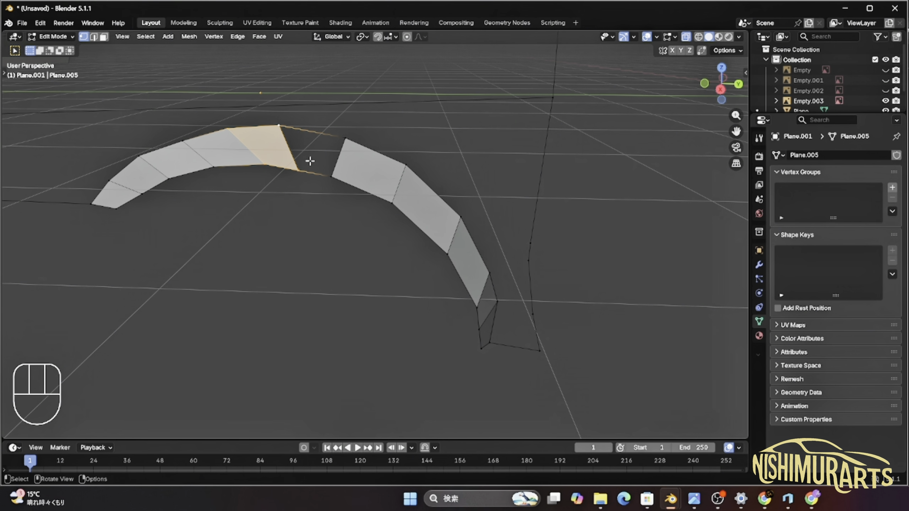
left_click(335, 140, "ctrl")
left_click(288, 134, "ctrl")
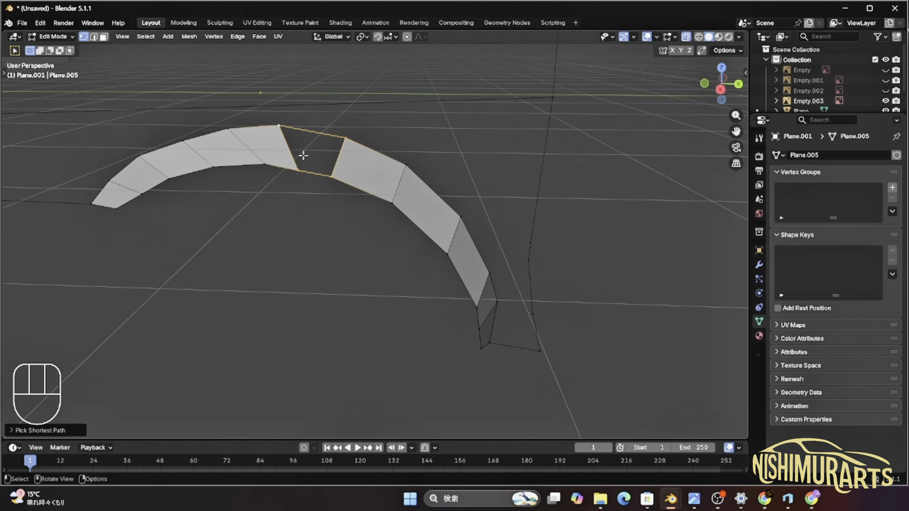
key("f")
Fill two faces between the lower rear of the wheel arch and the fender's rear edge, starting at the bottom.
key("Tab")
scroll(313, 251, "down", 5)
middle_click_drag(313, 251, 383, 247)
scroll(453, 273, "up", 8)
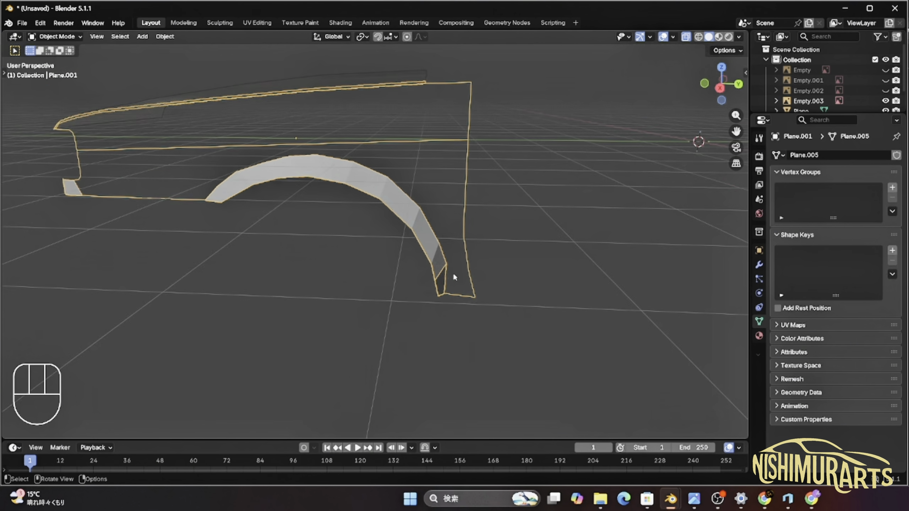
key("Tab")
middle_click_drag(461, 273, 470, 290)
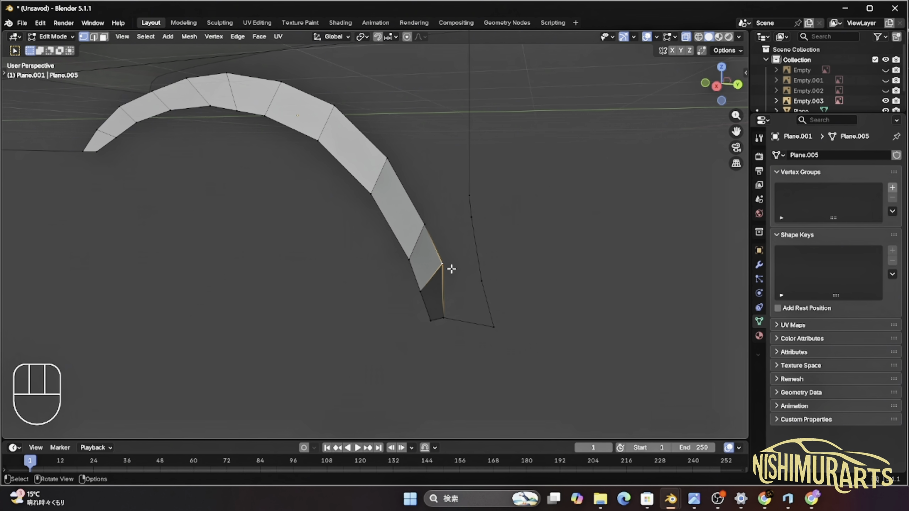
left_click(490, 280, "ctrl")
key("f")
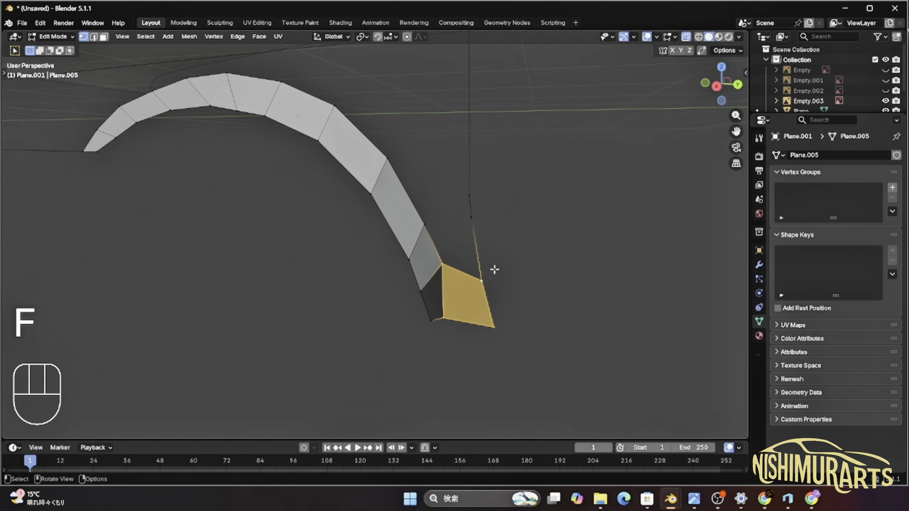
left_click(477, 217, "ctrl")
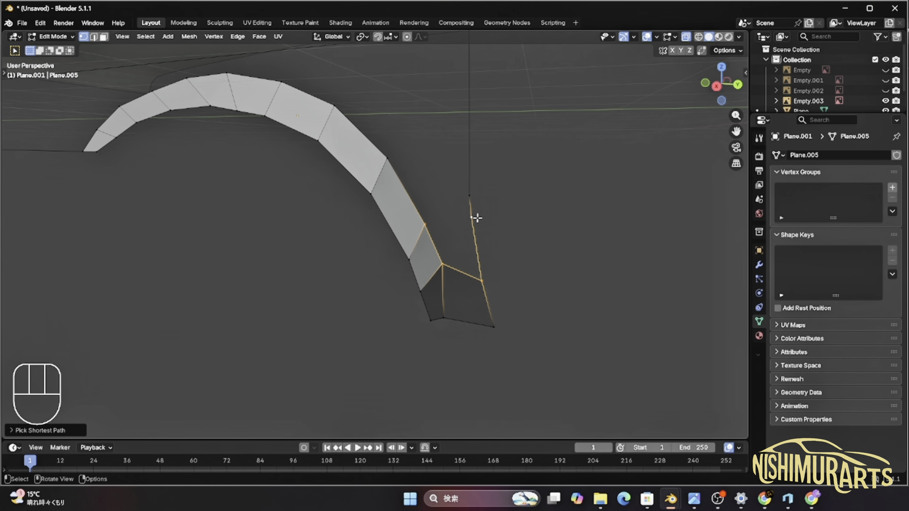
key("f")
Loop cut the arch band face just above the new faces and fill one more face across to the rear edge.
key("ctrl+r")
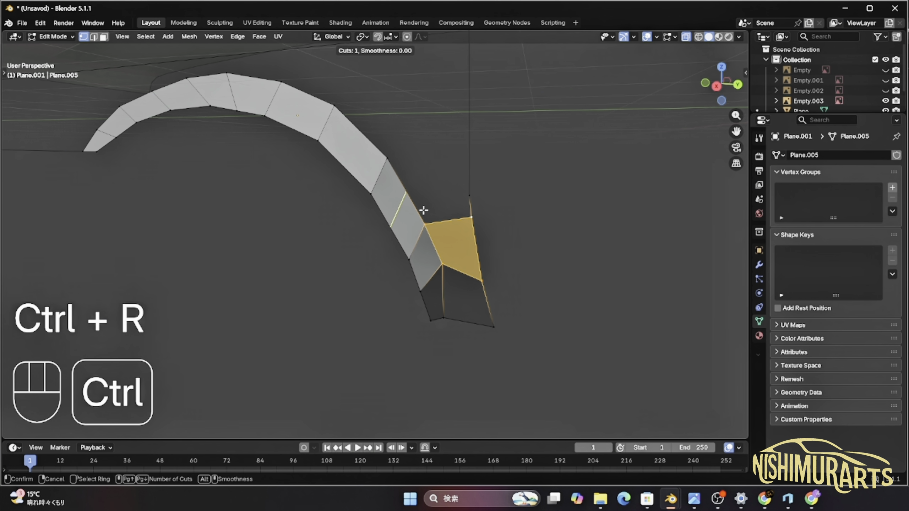
left_click(419, 211)
left_click(417, 220)
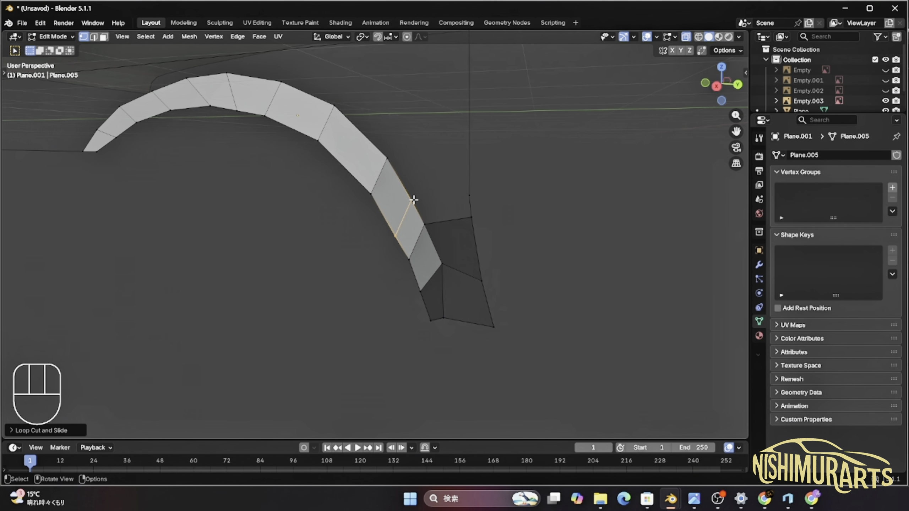
left_click(470, 195, "ctrl")
key("f")
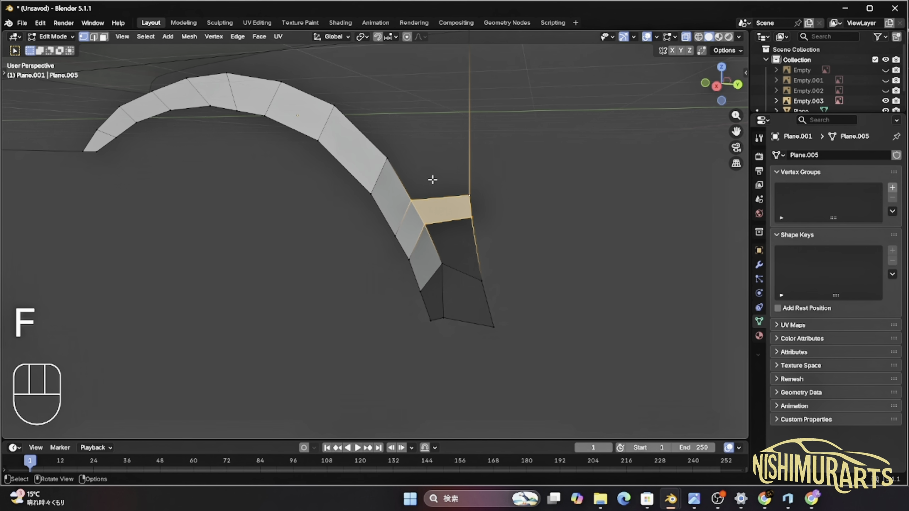
Loop cut the open stretch of the fender's rear edge and fill the next face up from the arch.
scroll(437, 168, "down", 2)
middle_click_drag(436, 168, 433, 187)
scroll(465, 188, "down", 2)
scroll(432, 187, "up", 4)
key("ctrl+r")
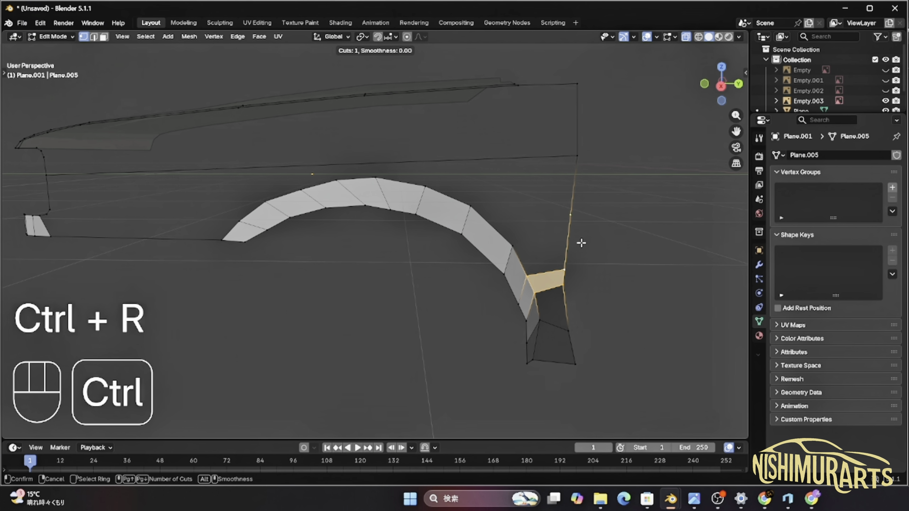
left_click(572, 245)
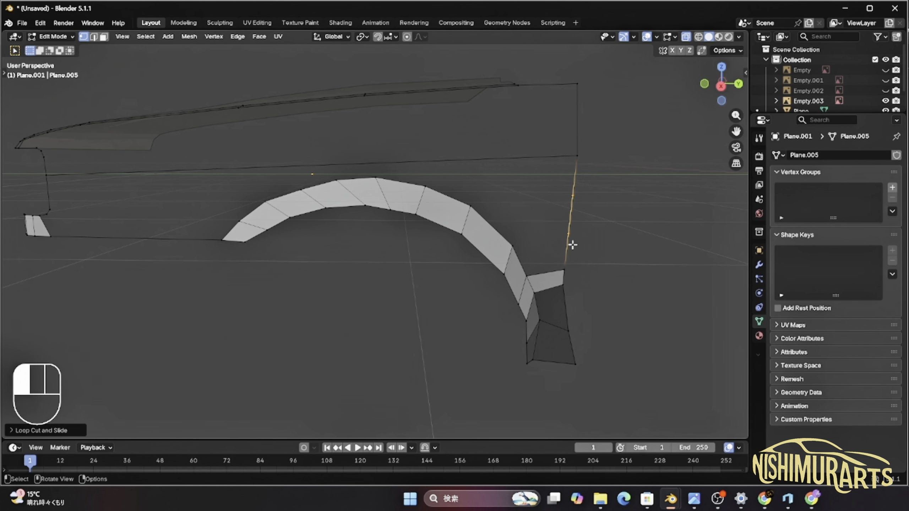
left_click(509, 240, "ctrl")
key("f")
Fill two more faces upward between the rear upper part of the arch and the fender's rear edge.
left_click(476, 199)
left_click(569, 194, "ctrl")
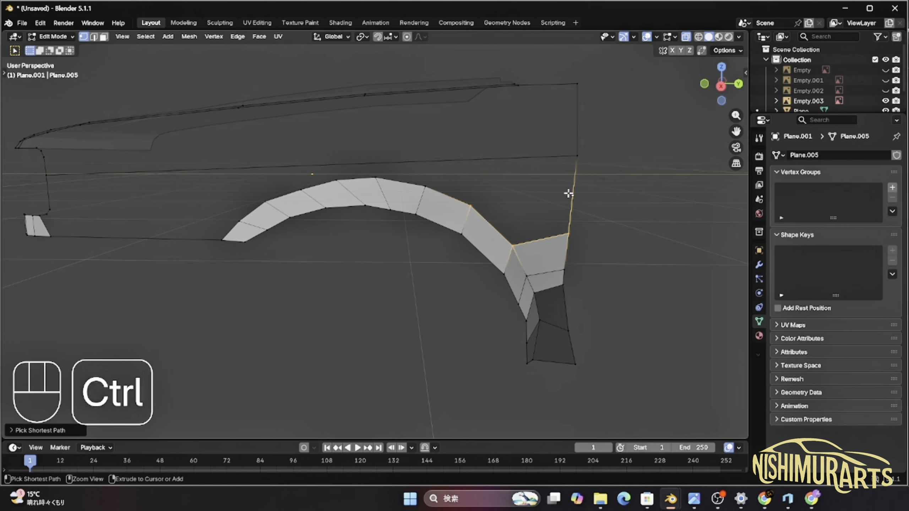
key("f")
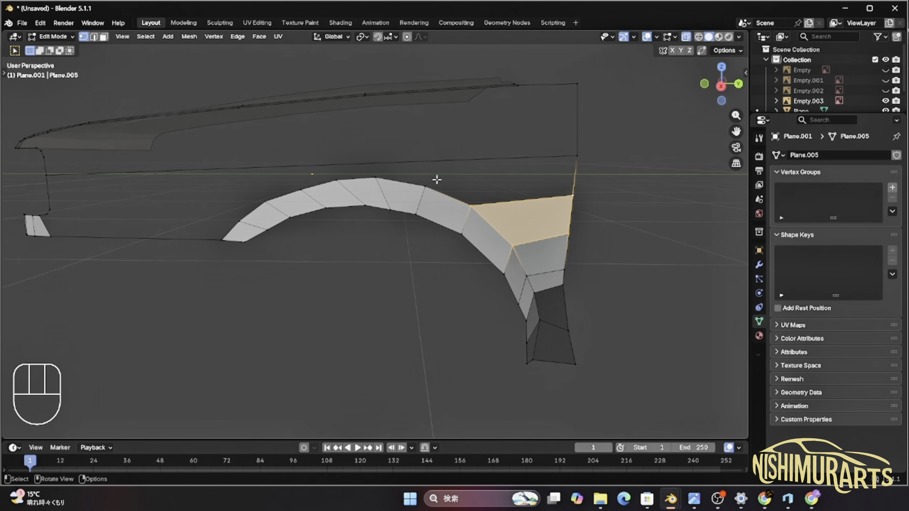
left_click(426, 187)
left_click(574, 174, "ctrl")
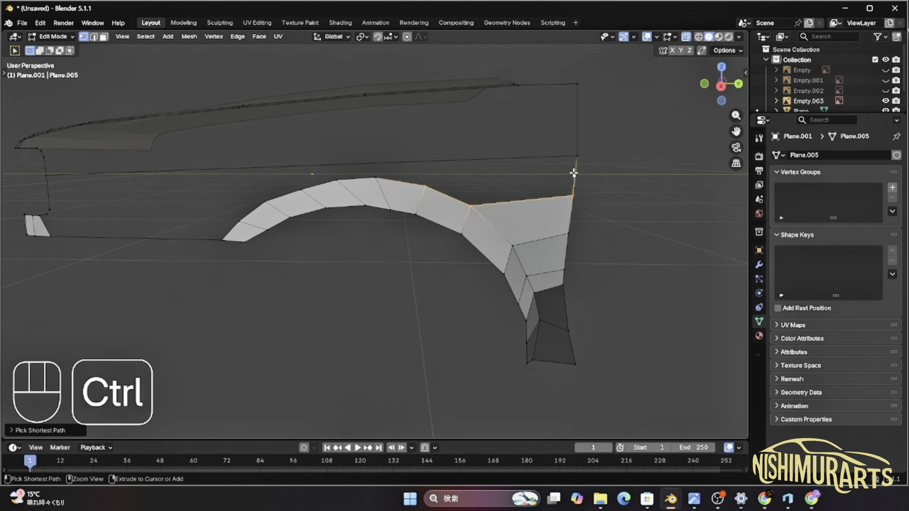
key("f")
Loop cut the long horizontal line above the wheel arch, adding further cuts in its rear portion.
key("ctrl+r")
left_click(380, 162)
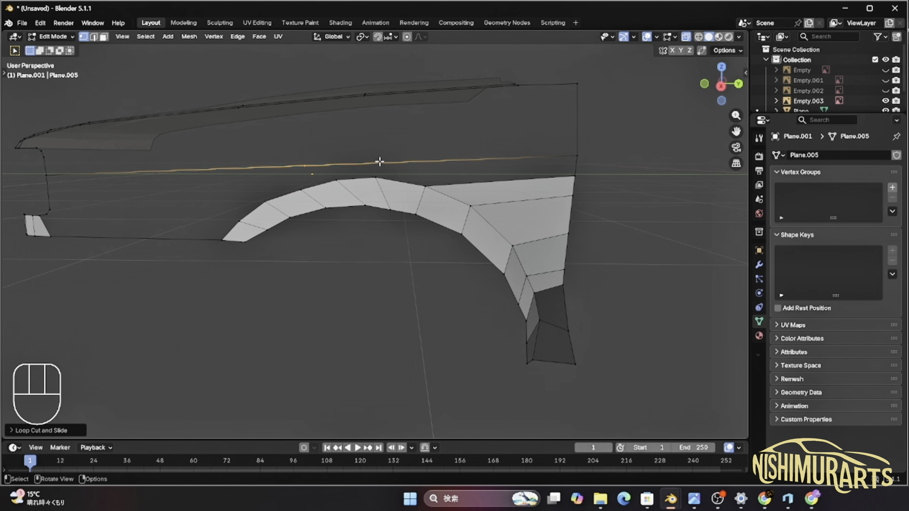
left_click(380, 161)
key("ctrl+e")
left_click(380, 163)
left_click(381, 164)
key("ctrl+r")
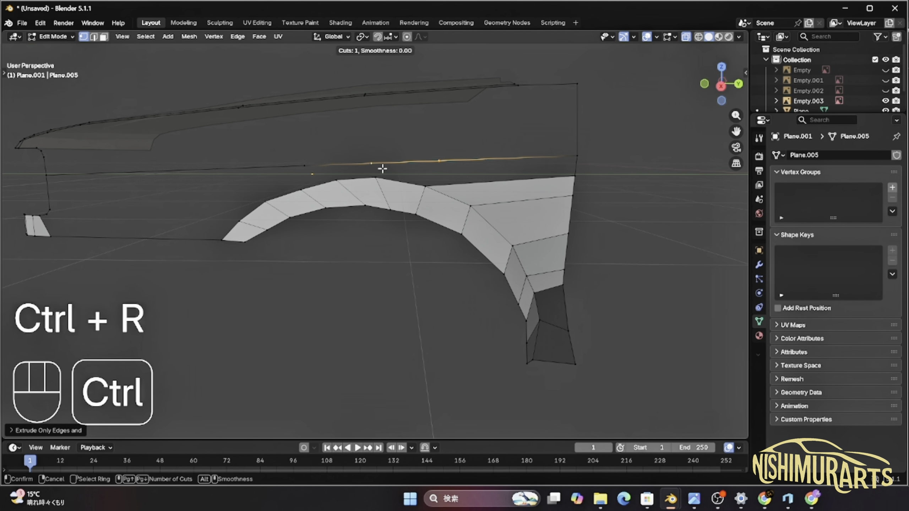
left_click(381, 168)
left_click(381, 167)
Connect the arch's top vertex to the line above with an edge and fill two faces from it back to the rear edge.
left_click(375, 175)
left_click(373, 163, "shift")
key("f")
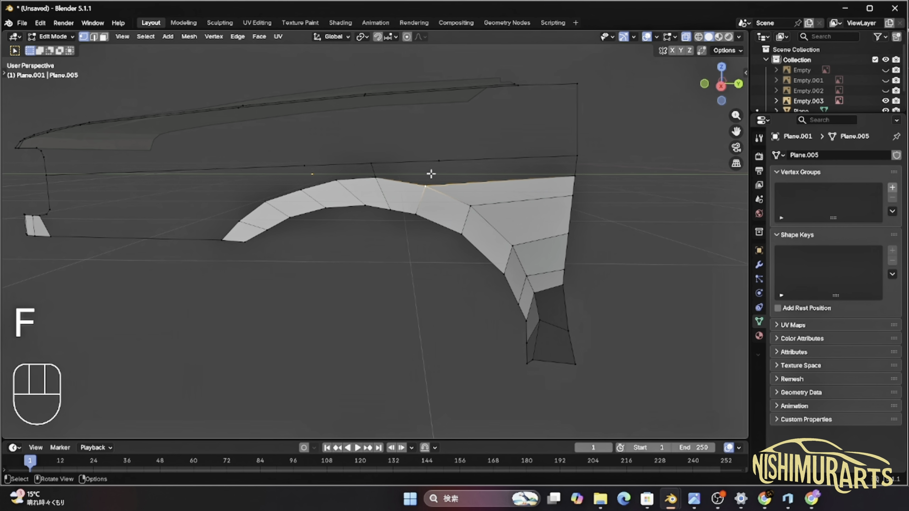
left_click(439, 161, "ctrl")
key("f")
left_click(558, 158, "shift")
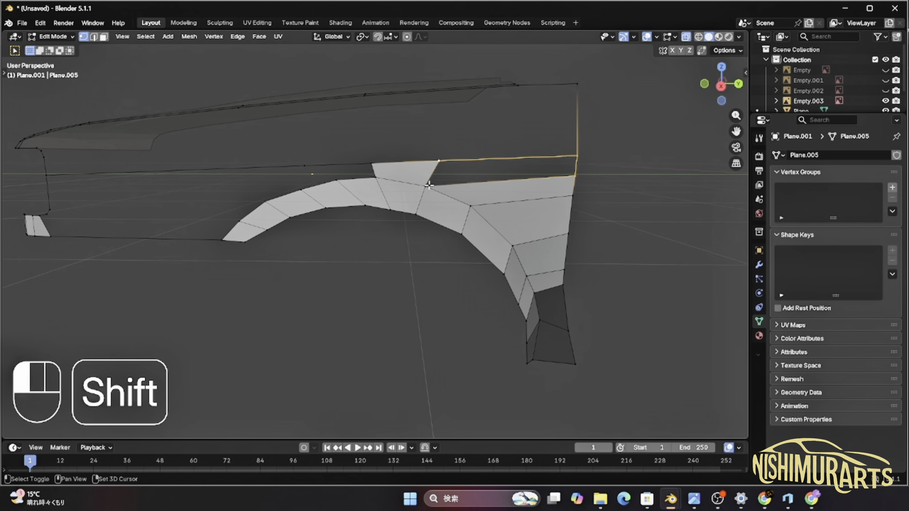
key("f")
Slide the foremost cut vertex on the horizontal line slightly toward the car's front.
middle_click_drag(429, 185, 361, 221, "shift")
scroll(390, 217, "up", 2)
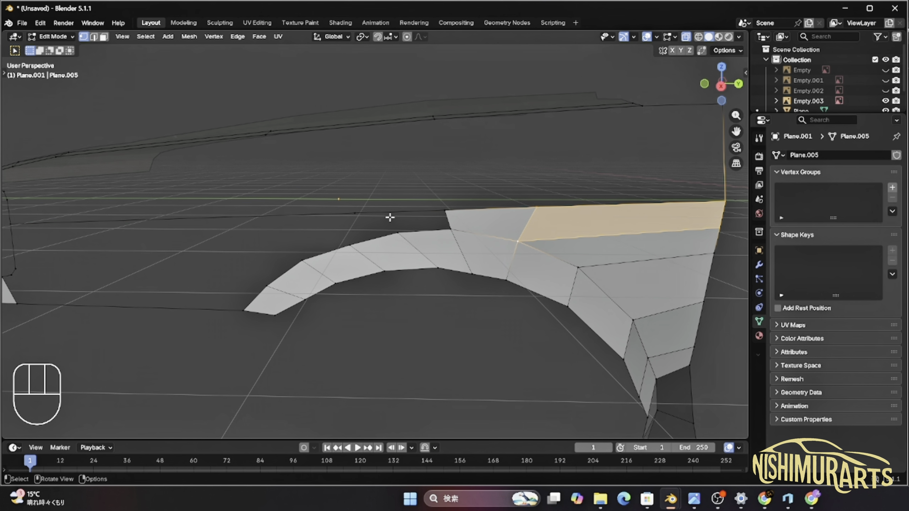
left_click(390, 217)
key("g")
key("g")
left_click(376, 219)
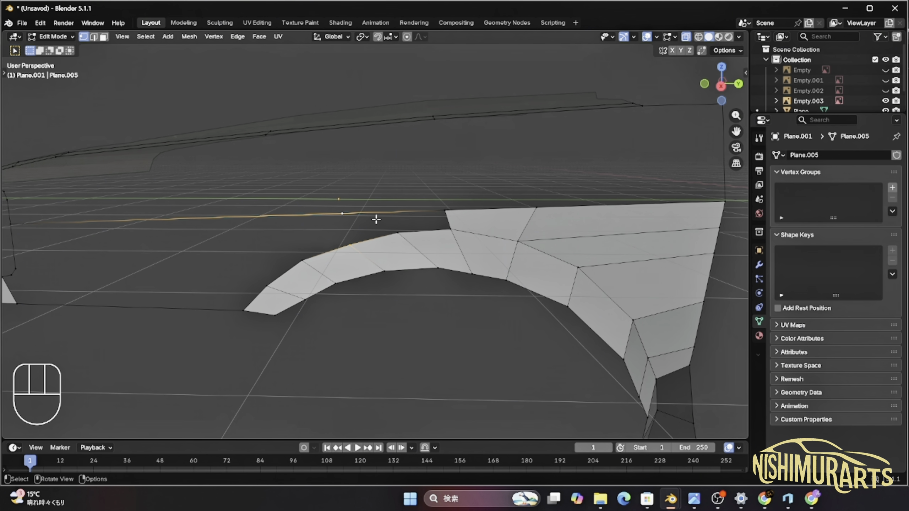
Connect the slid vertex to the arch with an edge and fill two faces between the line and the arch's top.
right_click(398, 214, "ctrl")
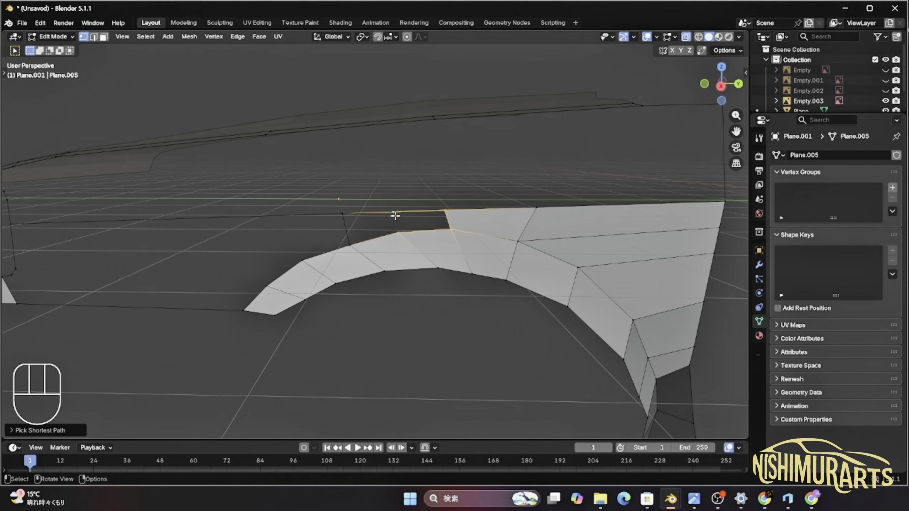
key("f")
left_click(350, 245)
left_click(343, 213, "ctrl")
left_click(401, 234, "ctrl")
key("f")
Loop cut the remaining front stretch of the horizontal line and slide the new vertex back toward the filled faces.
scroll(362, 269, "down", 4)
middle_click_drag(365, 270, 424, 268, "shift")
middle_click_drag(424, 268, 442, 272)
scroll(428, 278, "up", 5)
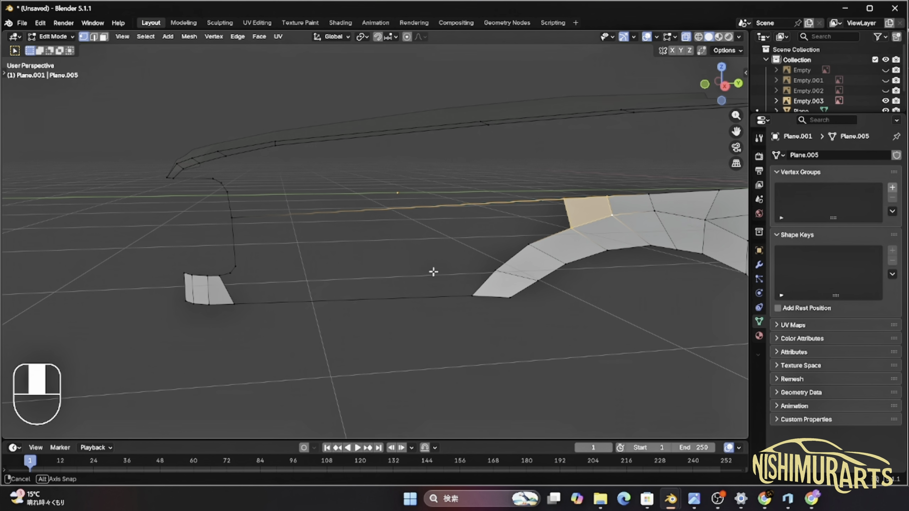
key("ctrl+r")
left_click(365, 205)
right_click(365, 205)
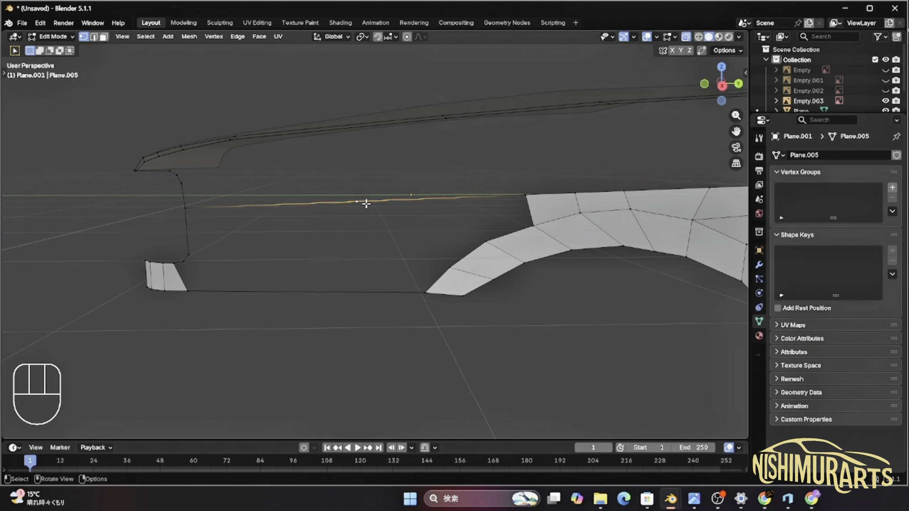
key("g")
key("g")
left_click(388, 203)
Loop cut the front stretch of the line again and slide this vertex back close to the previous one.
key("ctrl+r")
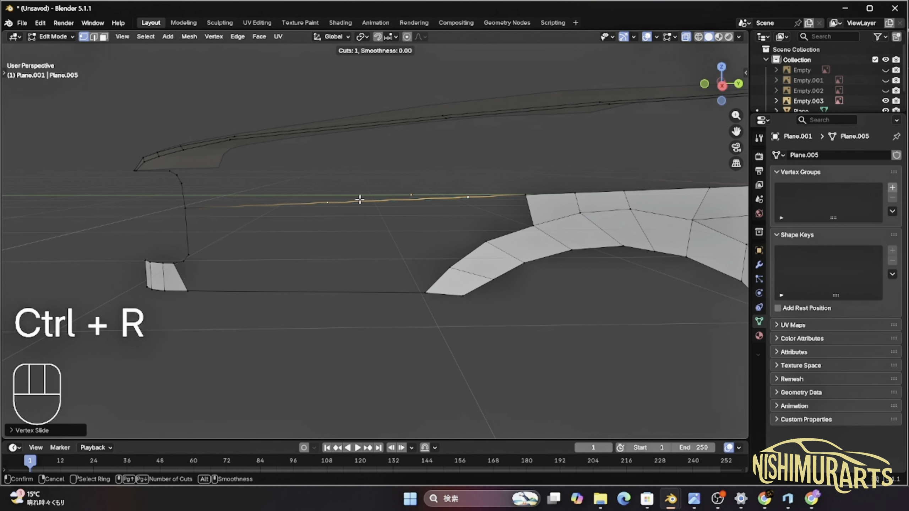
left_click(359, 200)
right_click(366, 208)
key("g")
key("g")
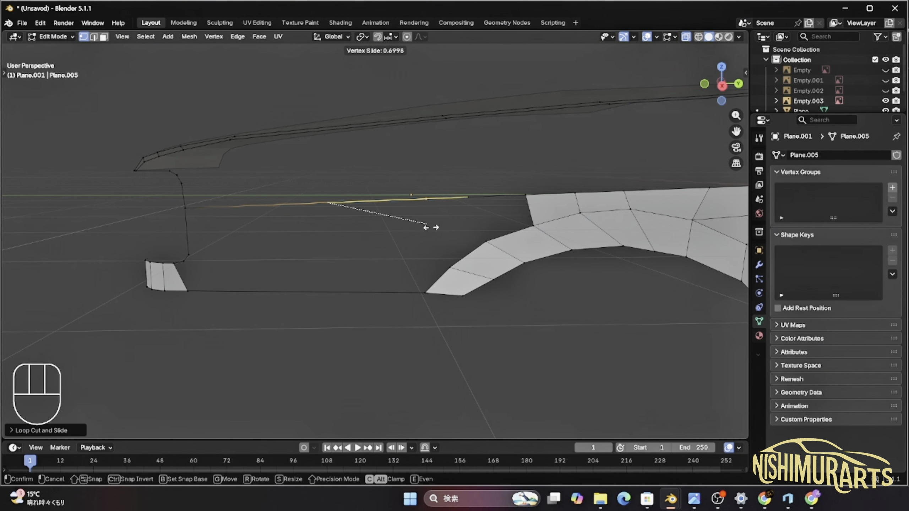
left_click(426, 227)
Fill two faces between the horizontal line and the front side of the wheel arch.
left_click(483, 242, "ctrl")
key("g")
right_click(469, 240)
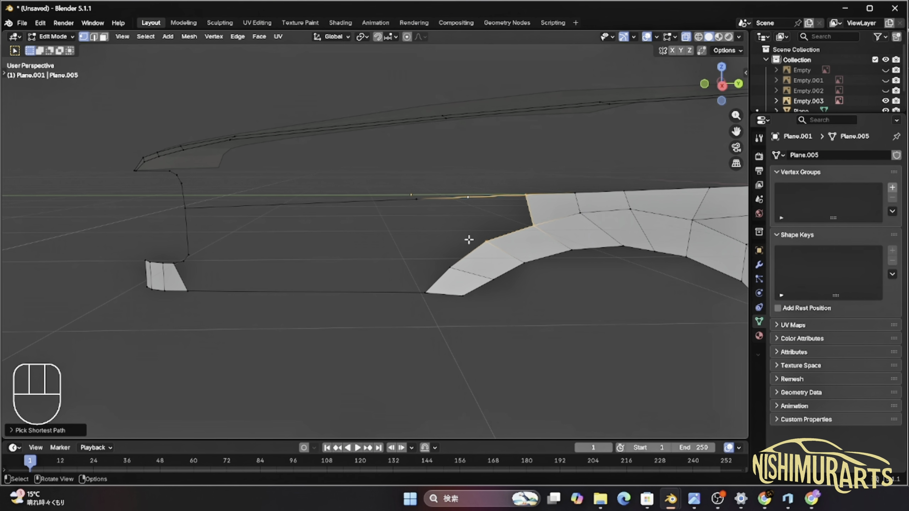
key("f")
middle_click_drag(469, 240, 454, 232)
left_click(390, 247)
left_click(362, 190, "ctrl")
key("f")
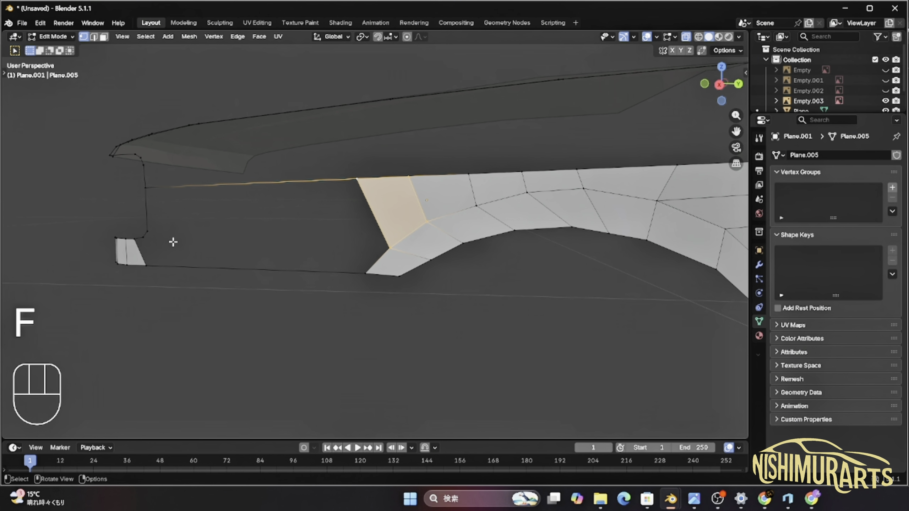
Loop cut lengthwise through the faces above the wheel arch, keeping the cut centred.
middle_click_drag(173, 242, 251, 229, "shift")
key("ctrl+r")
left_click(449, 224)
right_click(449, 224)
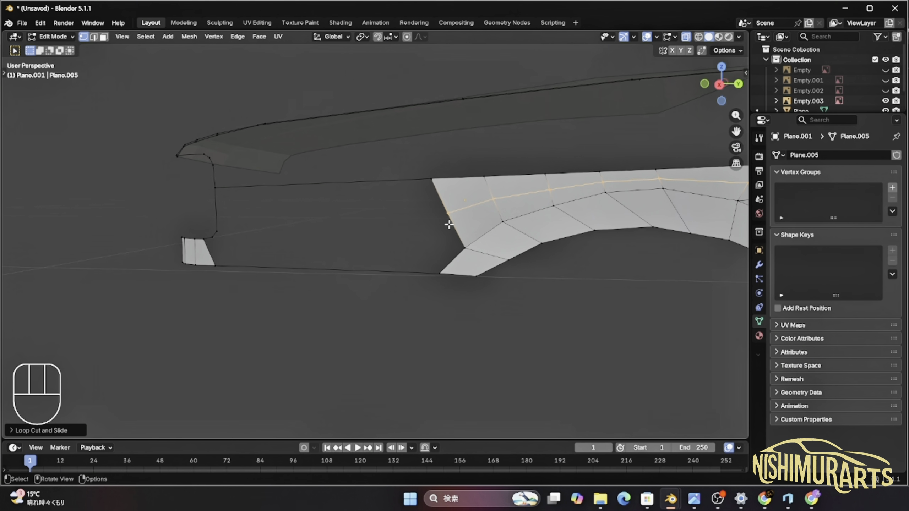
Fill two long faces from the front of the arch faces to the fender's front edge, one below the other.
middle_click_drag(449, 225, 462, 219)
left_click(268, 229)
left_click(491, 210, "ctrl")
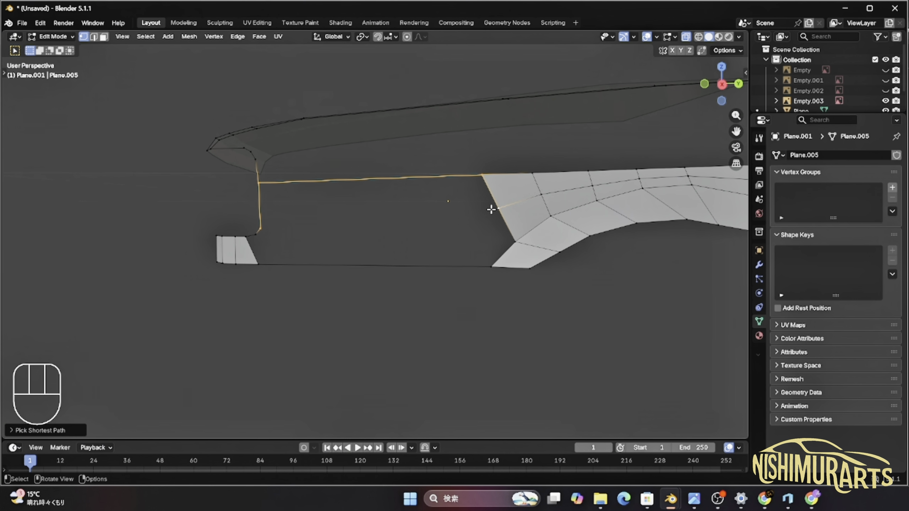
key("f")
left_click(259, 237)
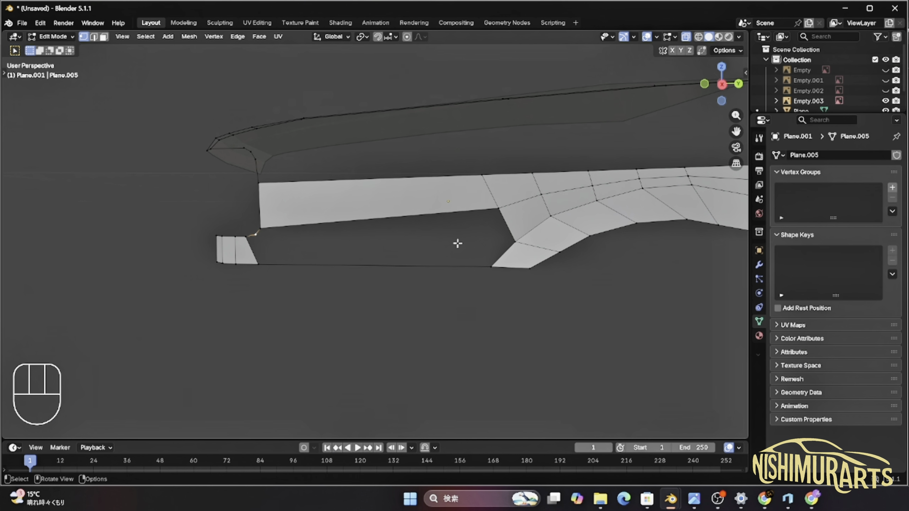
left_click(514, 244, "ctrl")
key("f")
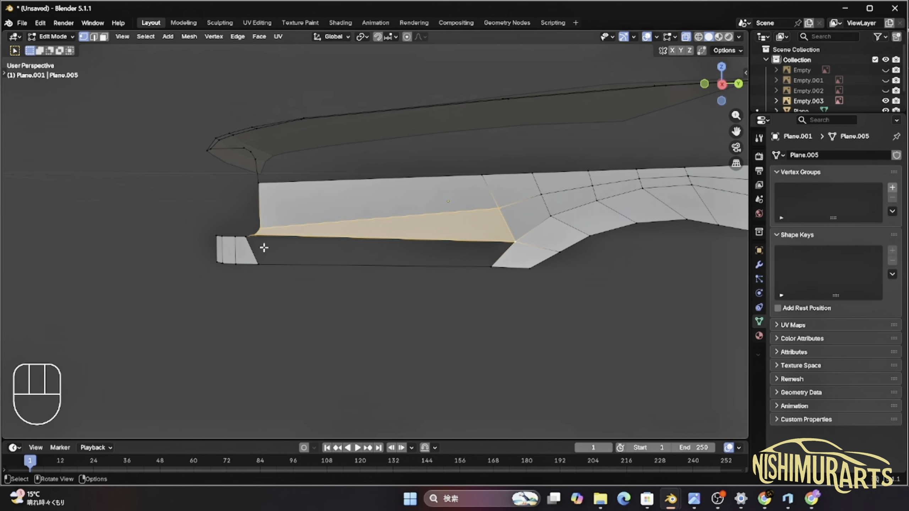
Loop cut the fender's lower edge ahead of the arch and slide the new vertex forward near the small front faces.
key("ctrl+r")
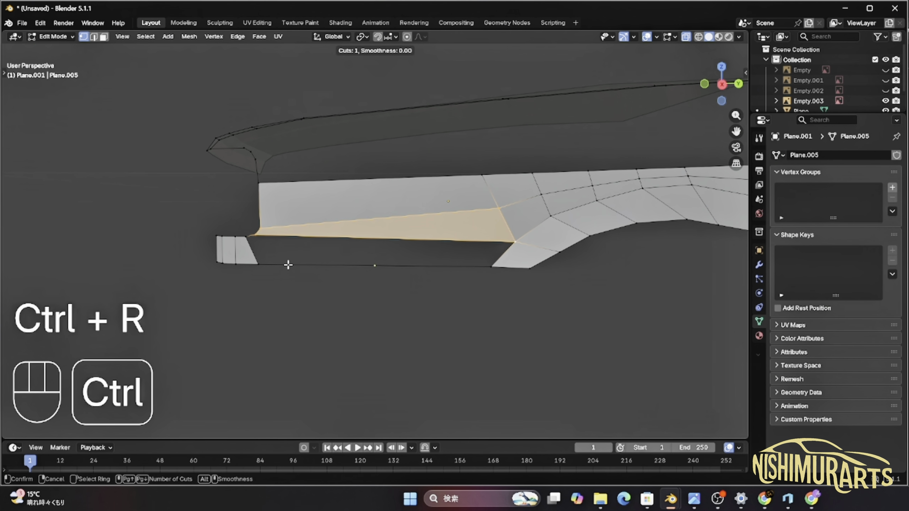
left_click(287, 264)
left_click(390, 266)
key("g")
key("g")
left_click(287, 275)
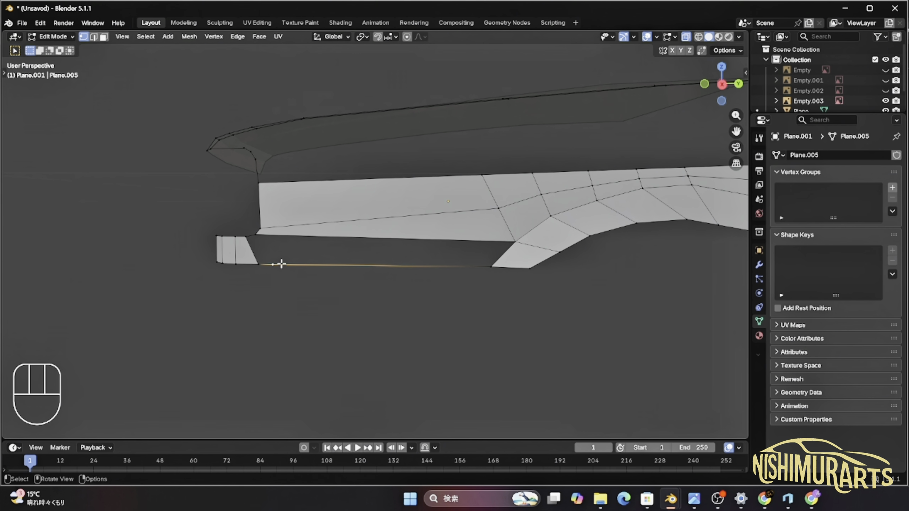
Fill the fender's lower strip ahead of the wheel arch with a small front face and one long face reaching the arch.
left_click(247, 237, "ctrl")
key("f")
left_click(494, 265)
left_click(255, 236, "ctrl")
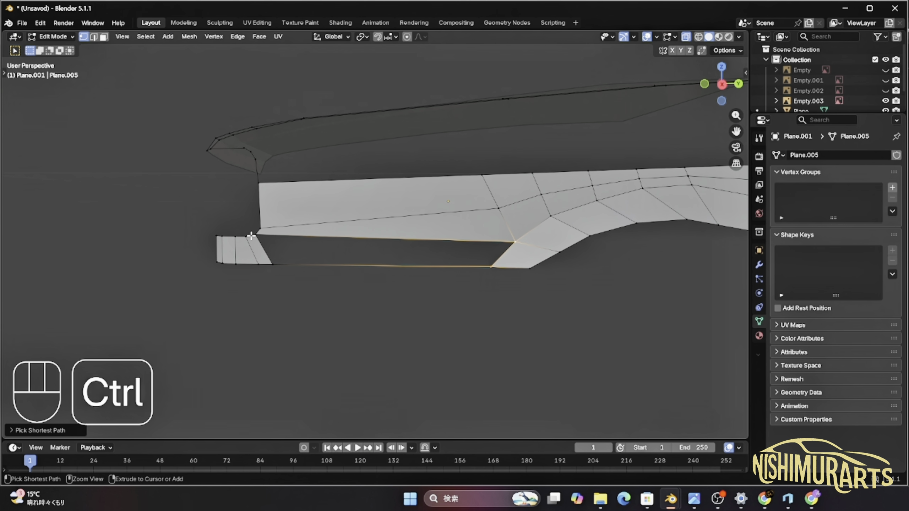
left_click(272, 265, "shift")
key("f")
scroll(454, 278, "down", 3)
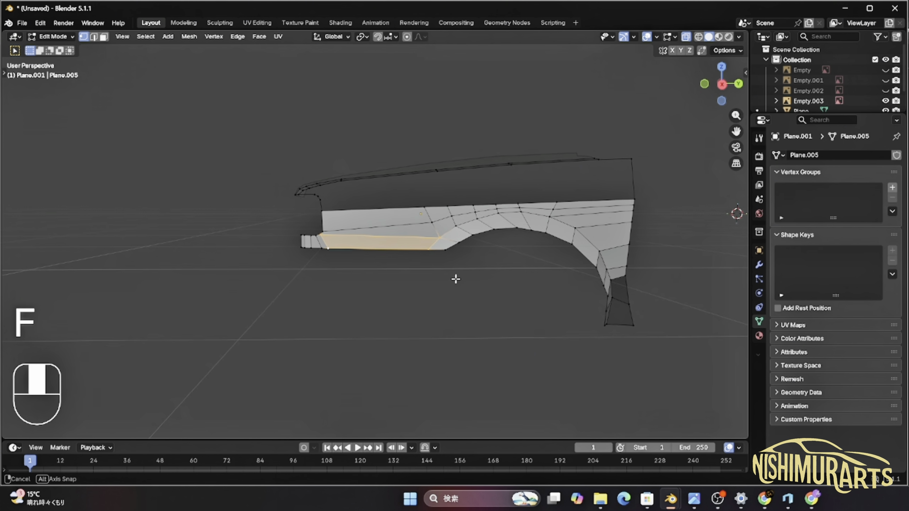
middle_click_drag(454, 279, 492, 262)
scroll(492, 262, "up", 2)
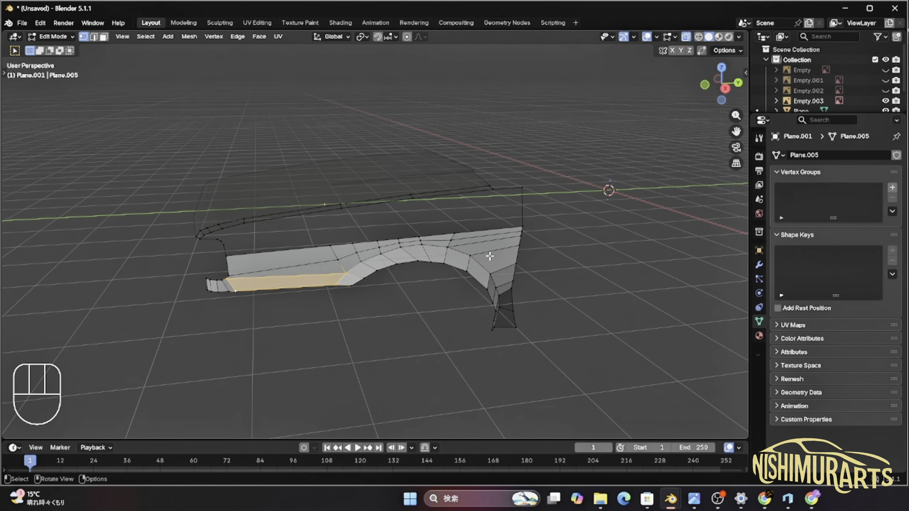
Consult the reference car photo in the browser, and add a vertex on the fender's upright rear edge, slid down close to the panel's upper corner.
scroll(465, 258, "up", 1)
left_click(320, 247, "ctrl")
scroll(410, 250, "up", 2)
left_click(811, 503)
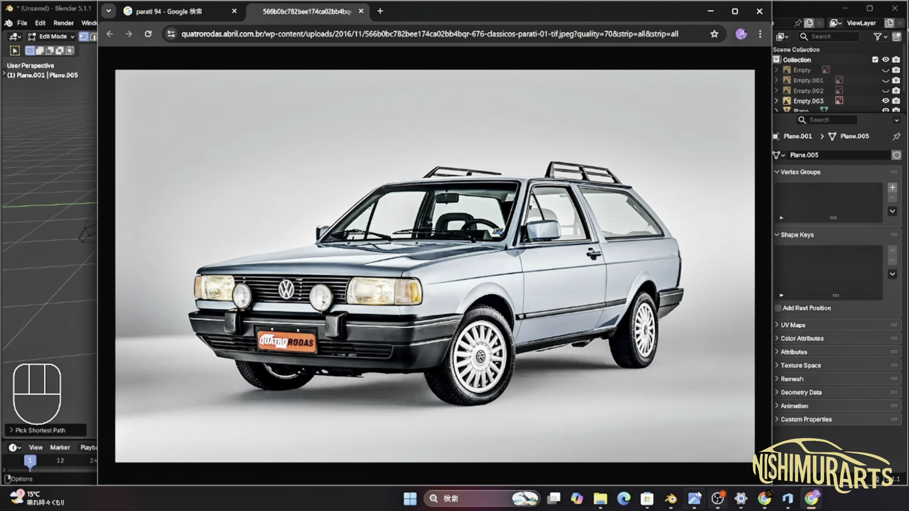
key("ctrl+r")
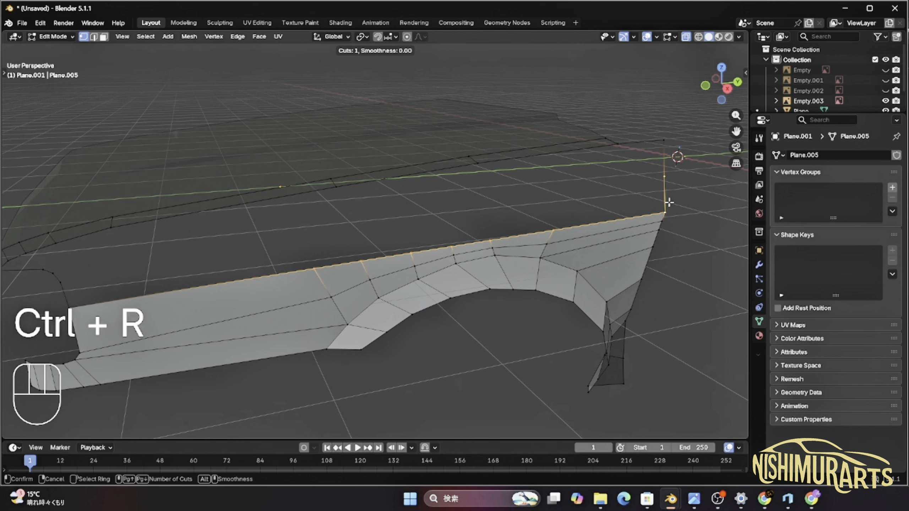
left_click(670, 200)
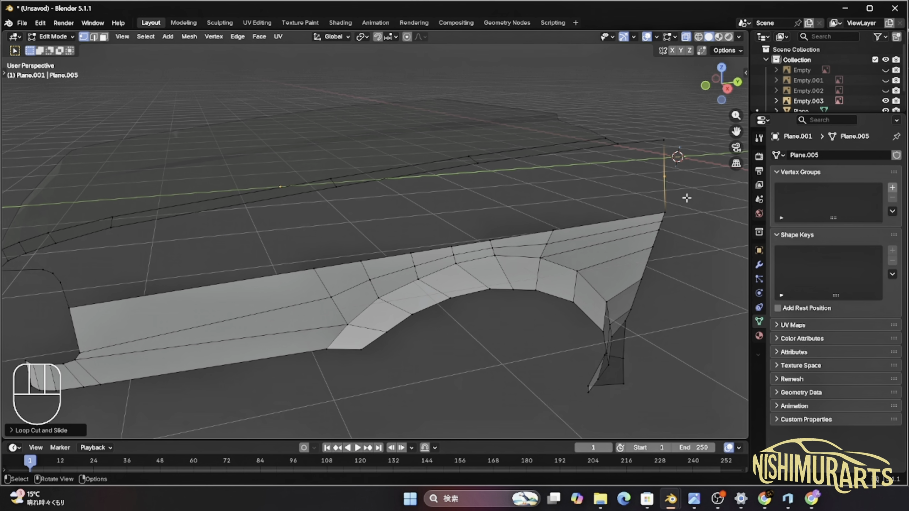
middle_click_drag(687, 198, 653, 201)
key("g")
key("g")
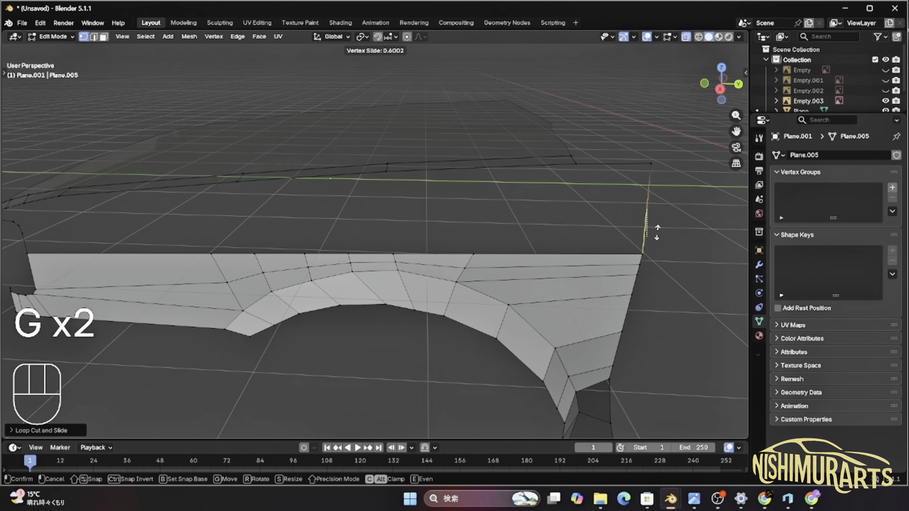
left_click(658, 243)
middle_click_drag(656, 246, 407, 278)
key("KP_3")
scroll(702, 244, "up", 3)
middle_click_drag(191, 297, 212, 303)
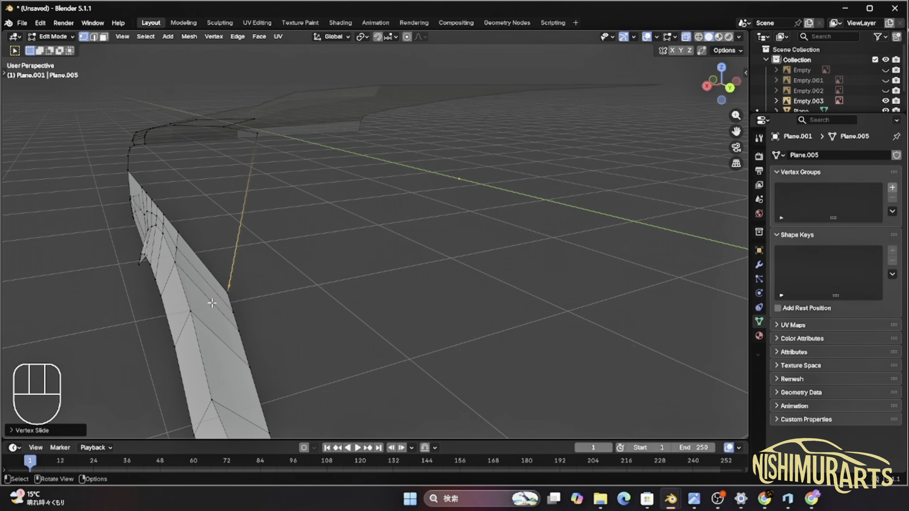
key("g")
key("y")
key("6")
key("Escape")
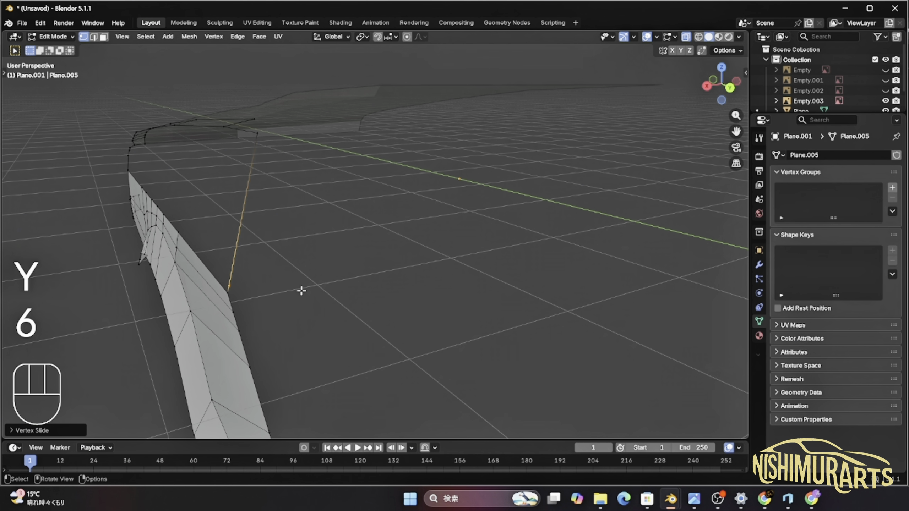
Move the new rear edge vertex inward along the X axis by about 0.026 m.
key("g")
key("x")
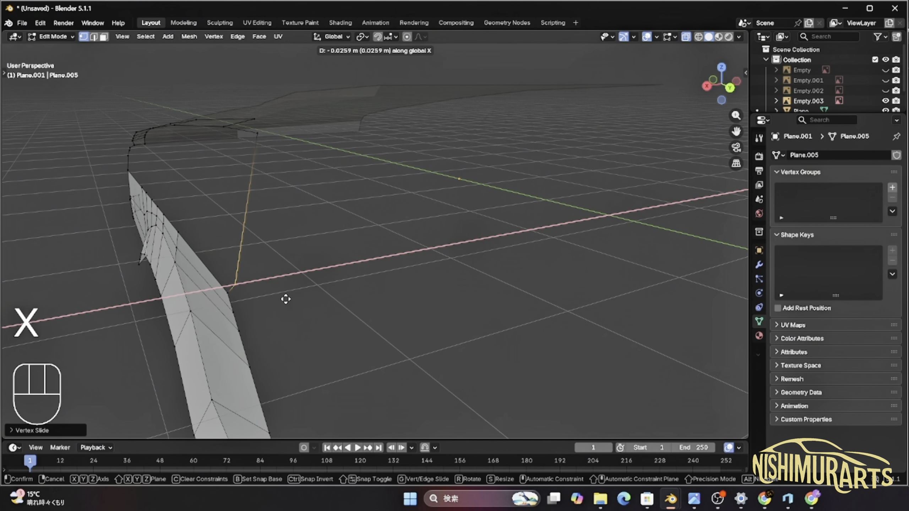
left_click(286, 299)
middle_click_drag(284, 298, 320, 298)
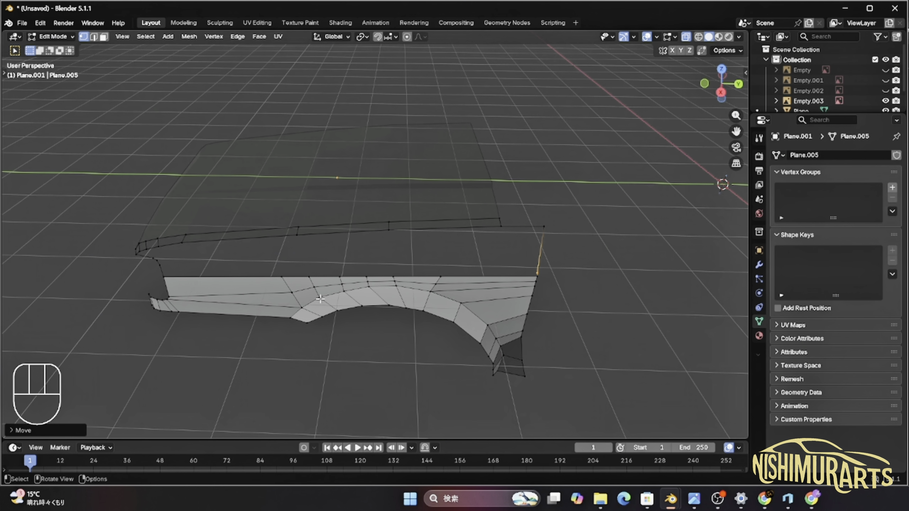
Extrude the fender's upper edge vertices above the wheel arch inward as a narrow strip.
left_click(437, 274)
left_click(290, 270, "ctrl")
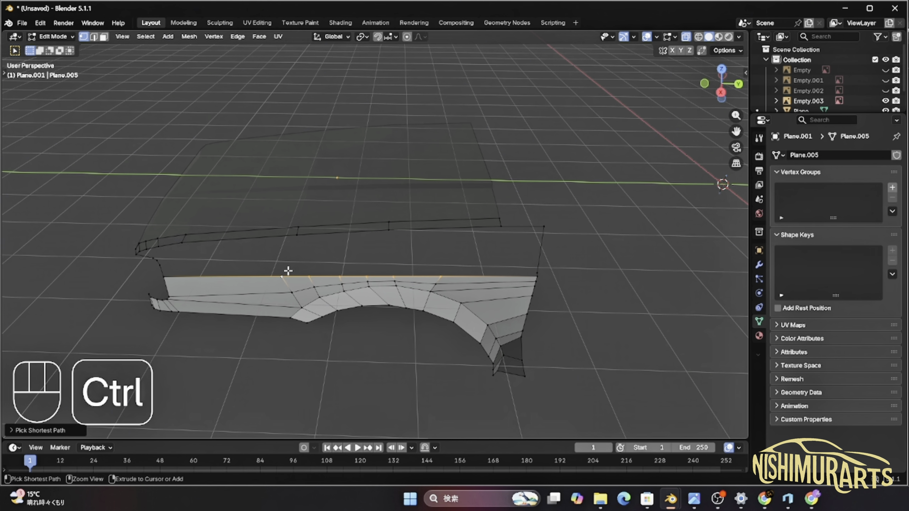
middle_click_drag(288, 270, 519, 284)
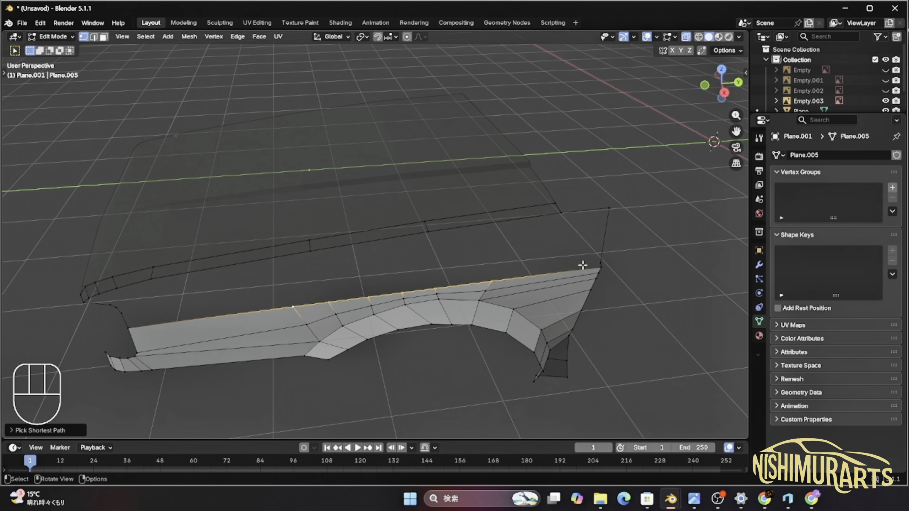
left_click(303, 305)
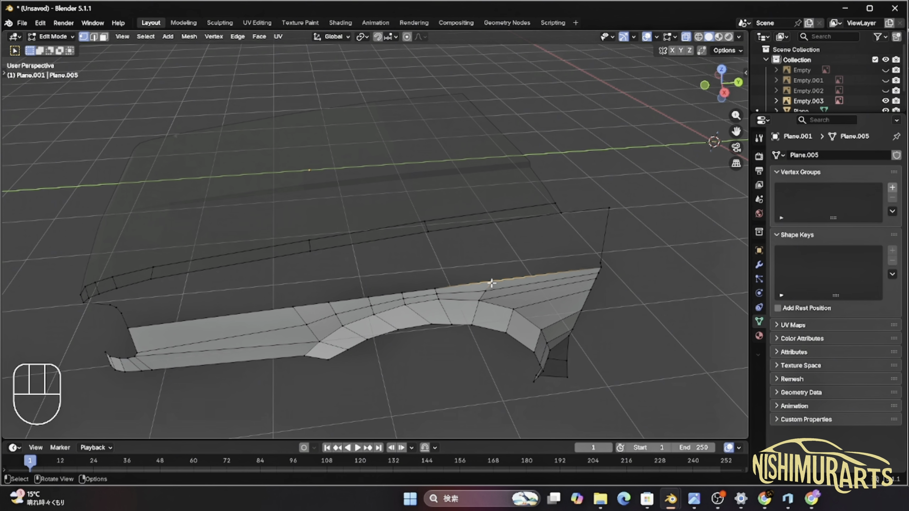
left_click(288, 304, "ctrl")
middle_click_drag(287, 306, 519, 288)
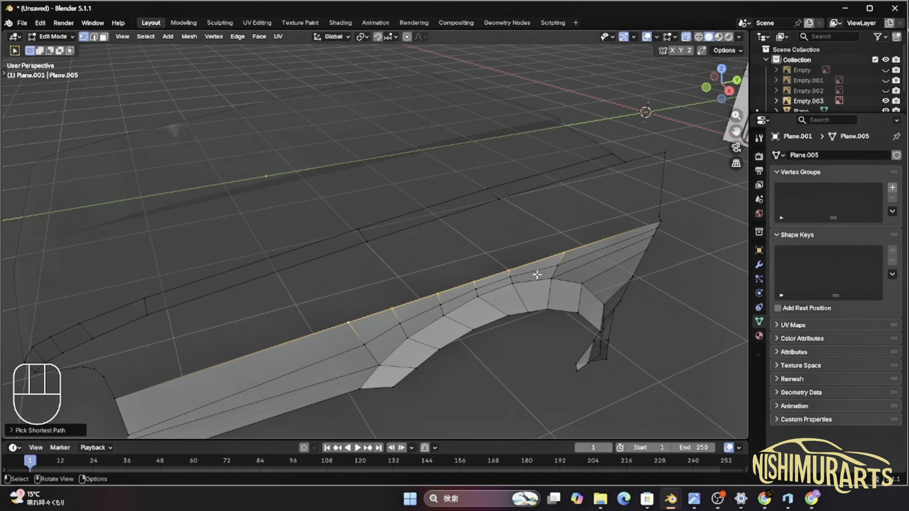
key("e")
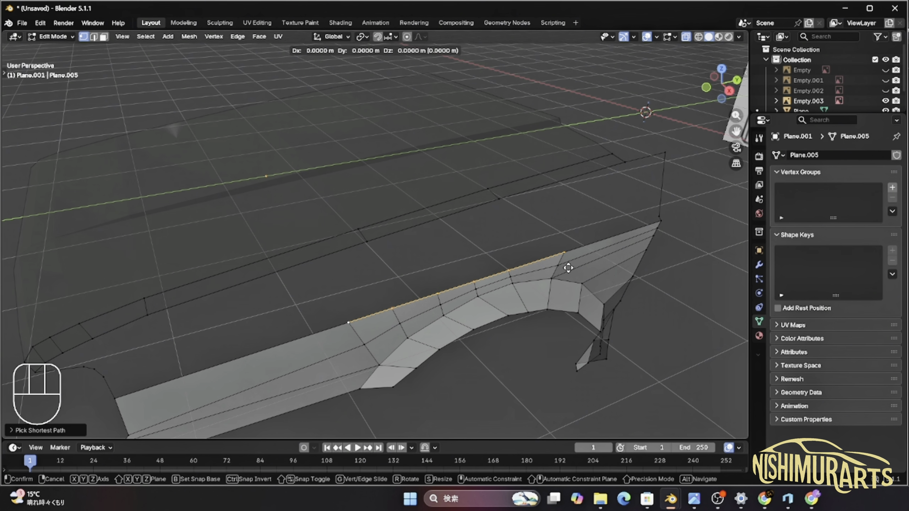
right_click(568, 268)
Fill the narrow face between the strip's rear end and the new vertex at the fender's rear upper corner.
middle_click_drag(569, 267, 463, 243)
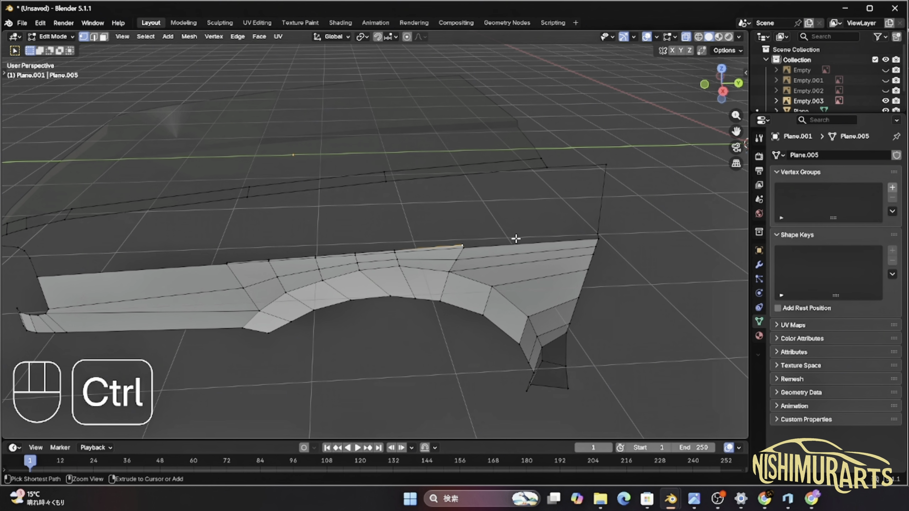
left_click(594, 234, "ctrl")
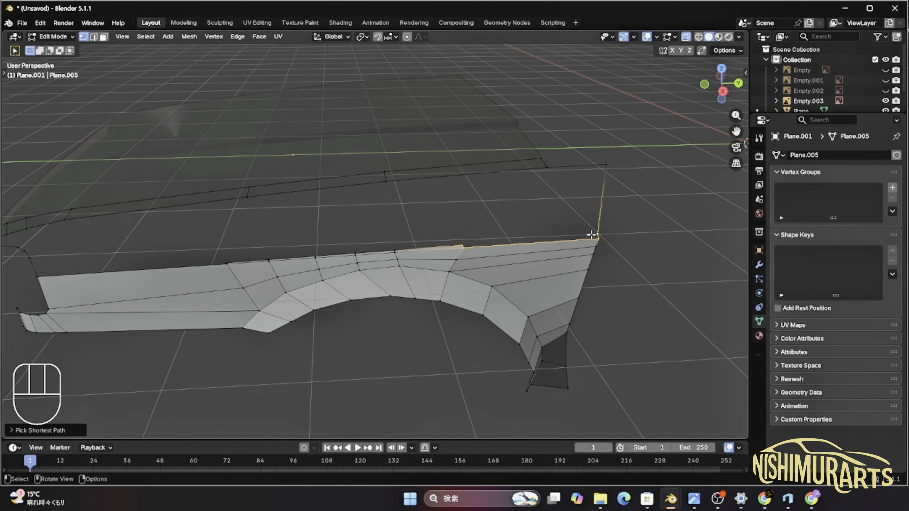
key("f")
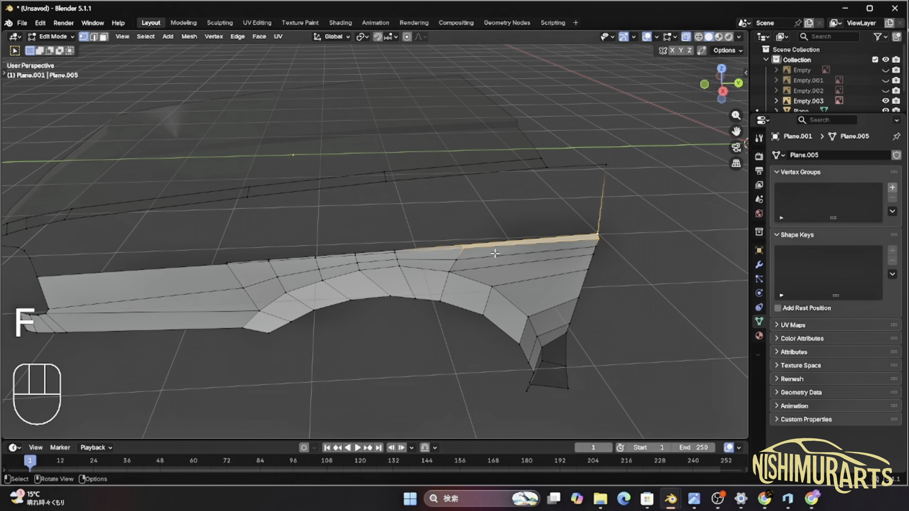
Loop cut the front outline edge above the fender's front upper corner and slide the new vertex down close to that corner.
middle_click_drag(495, 253, 453, 266)
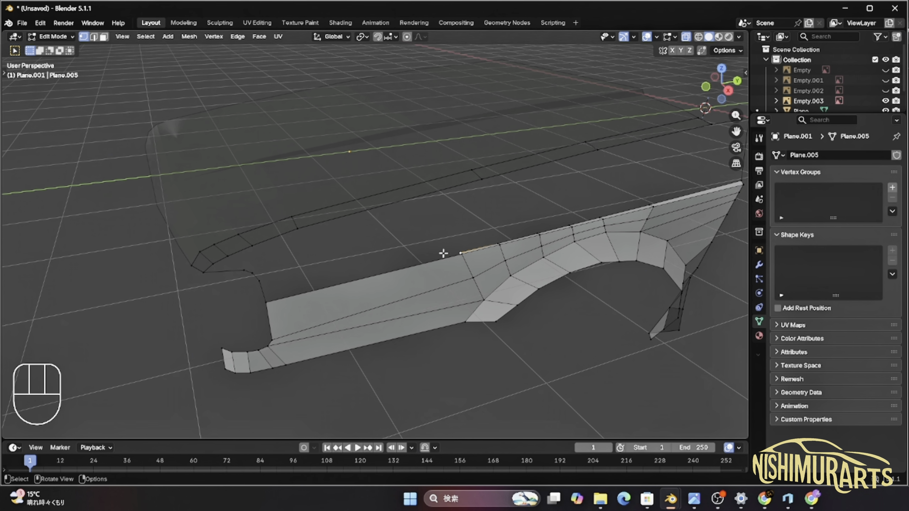
scroll(418, 275, "up", 3)
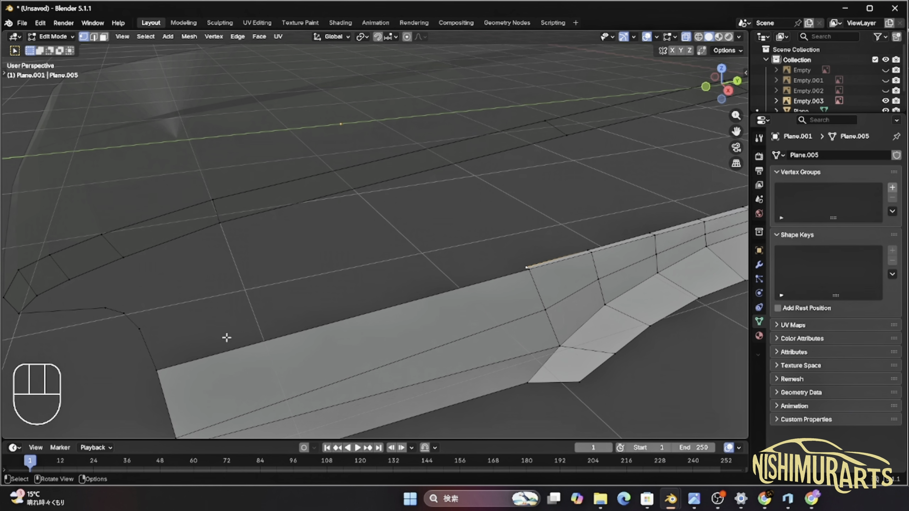
middle_click_drag(162, 364, 358, 299, "shift")
key("ctrl+r")
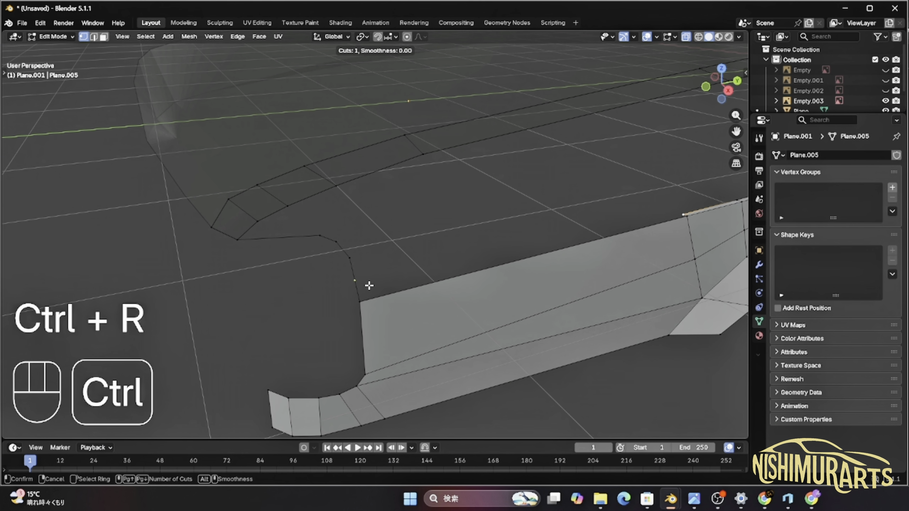
left_click(366, 285)
right_click(366, 285)
key("g")
key("g")
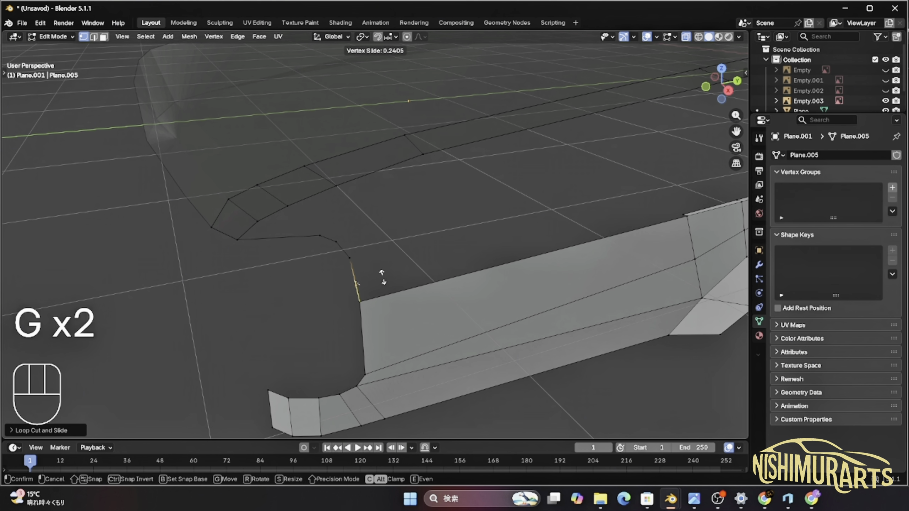
left_click(390, 291)
scroll(361, 305, "up", 3)
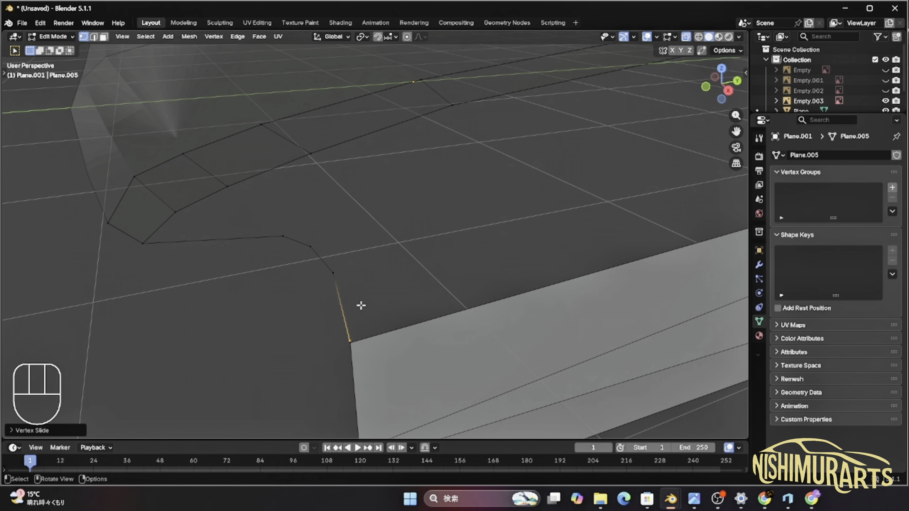
Fill the long narrow face along the fender's upper edge from the front corner to the strip above the arch.
left_click(350, 336)
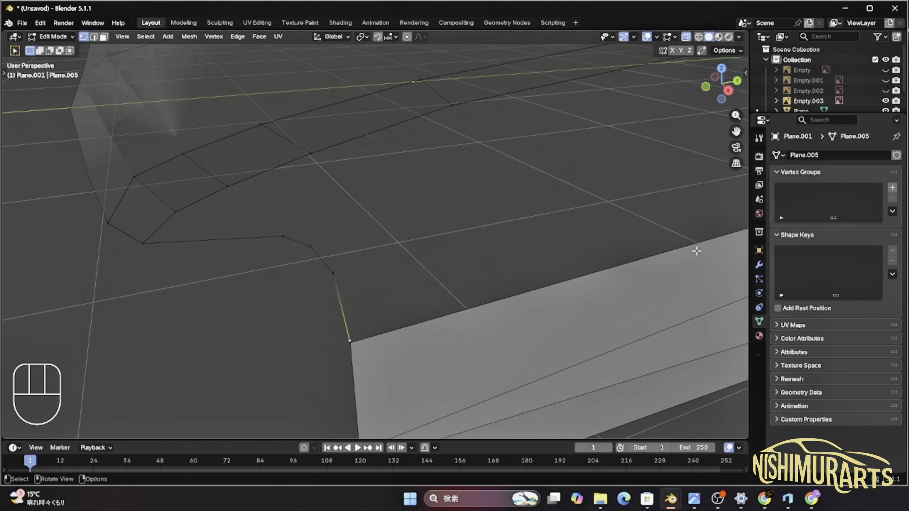
middle_click_drag(697, 252, 497, 298, "shift")
left_click(433, 288, "ctrl")
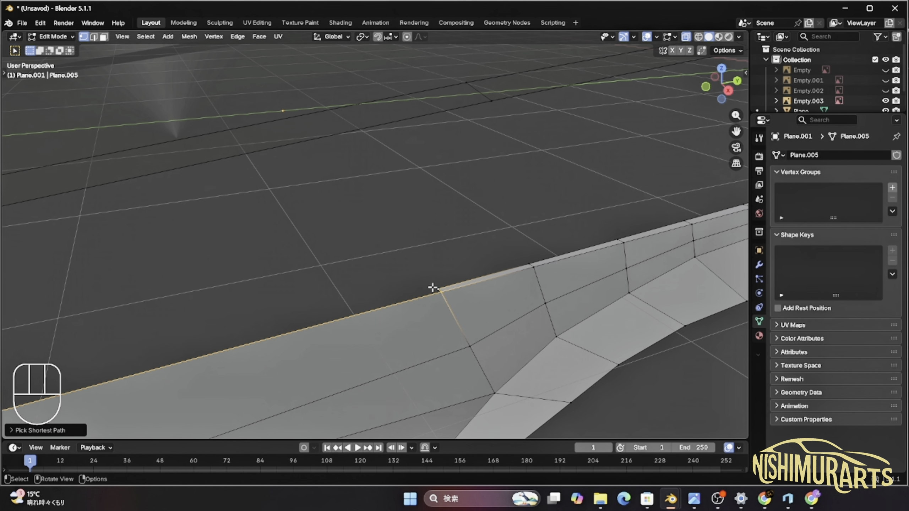
key("f")
scroll(433, 290, "down", 5)
middle_click_drag(433, 290, 422, 316)
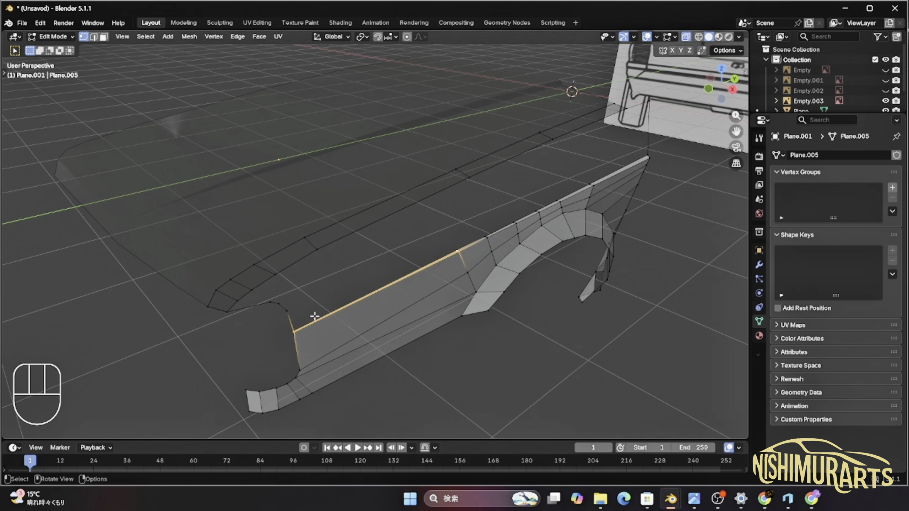
Connect the upper strip to the hood-side line with two edges, one above the middle of the arch and one above its front.
middle_click_drag(314, 316, 600, 220)
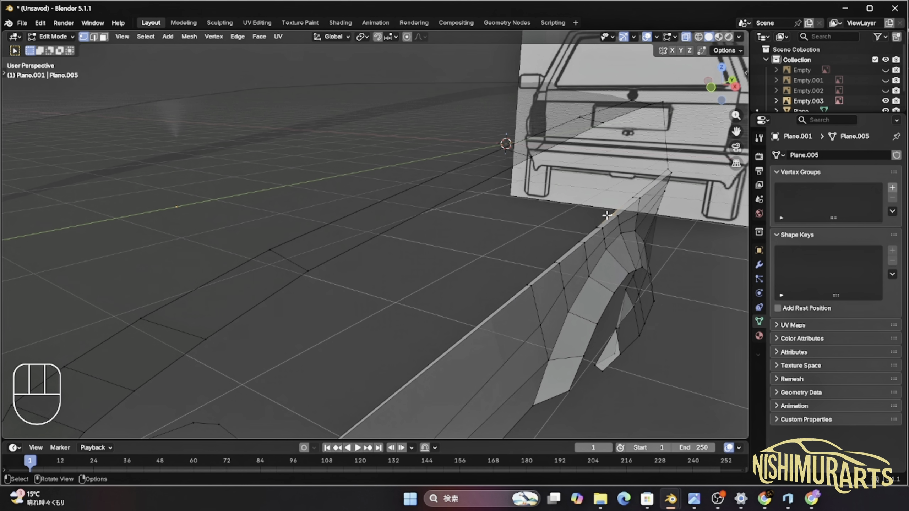
left_click(601, 134, "shift")
key("f")
scroll(626, 187, "down", 2)
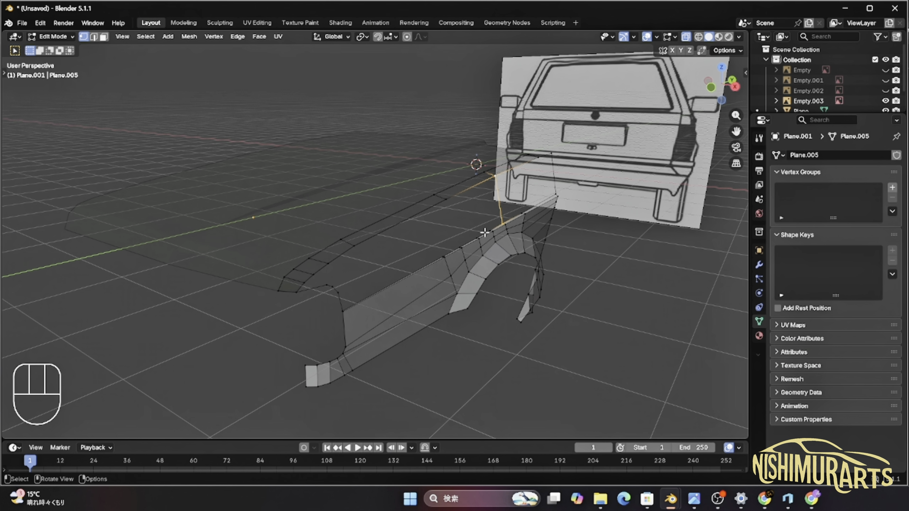
middle_click_drag(485, 232, 410, 254)
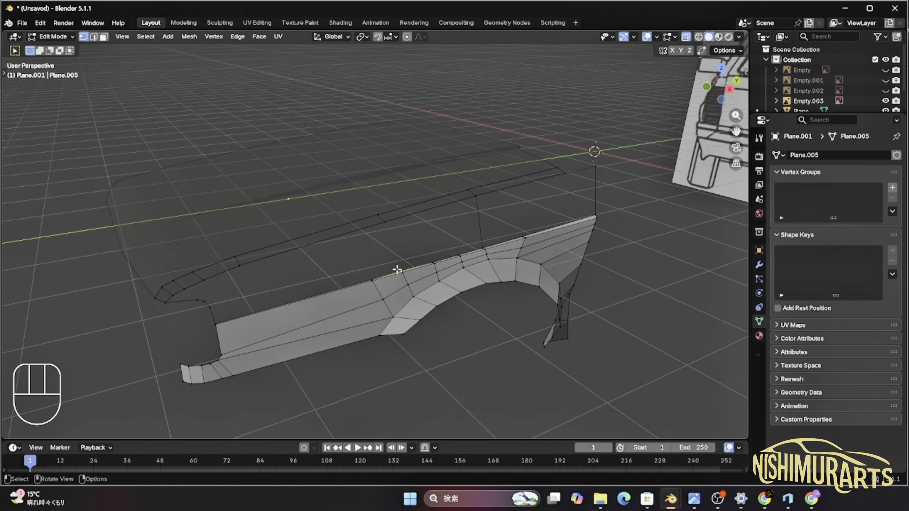
scroll(403, 260, "up", 2)
left_click(389, 218, "shift")
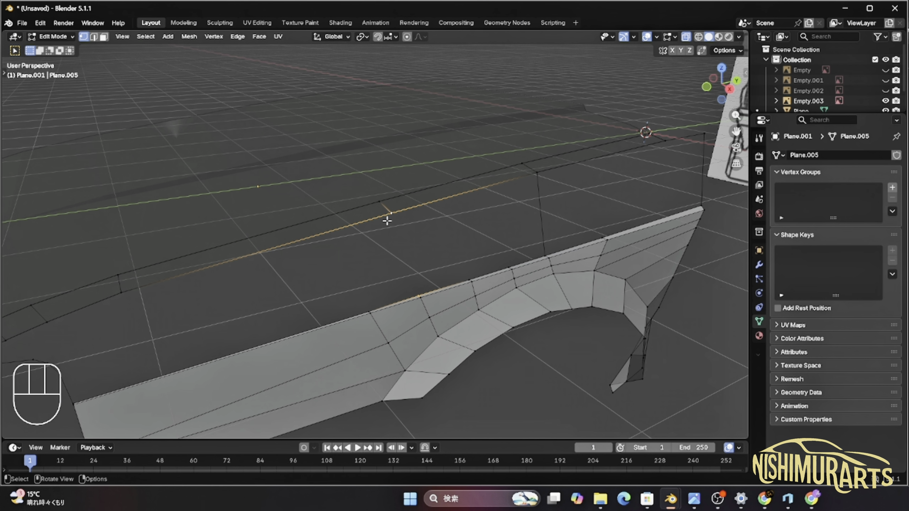
key("f")
scroll(627, 229, "down", 1)
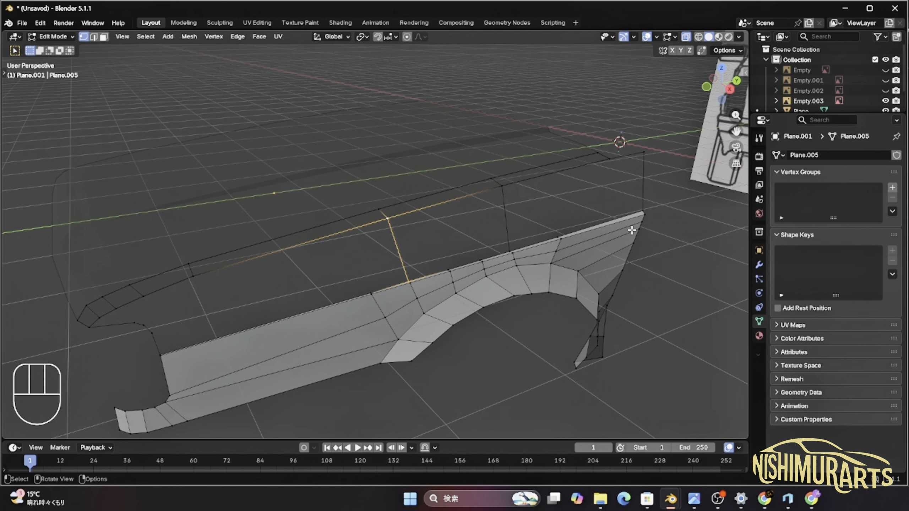
Loop cut vertically through the fender faces behind the wheel arch and slide the cut toward the rear edge.
middle_click_drag(634, 230, 586, 245)
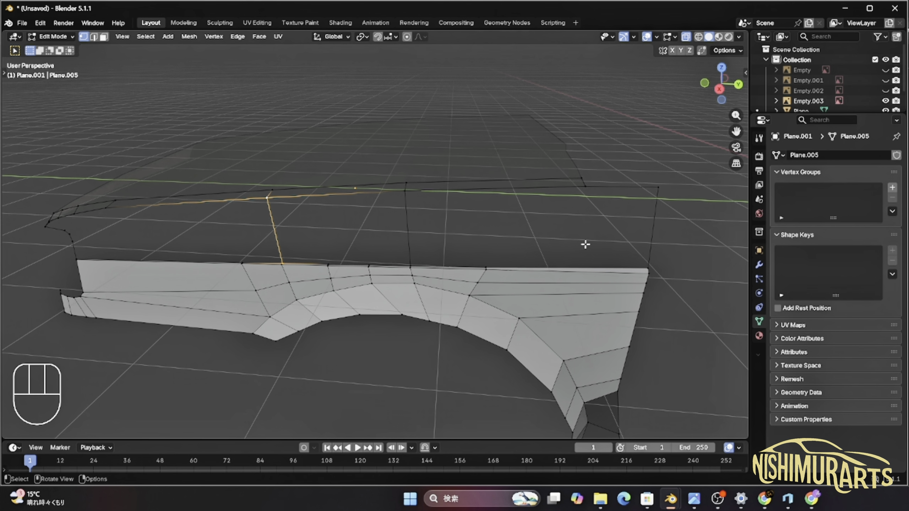
key("ctrl+r")
left_click(598, 262)
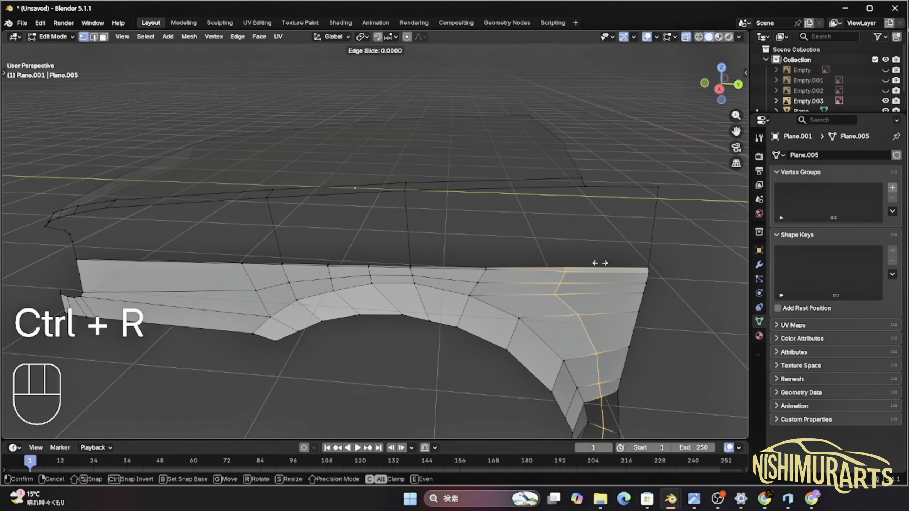
left_click(619, 264)
middle_click_drag(609, 264, 531, 268, "shift")
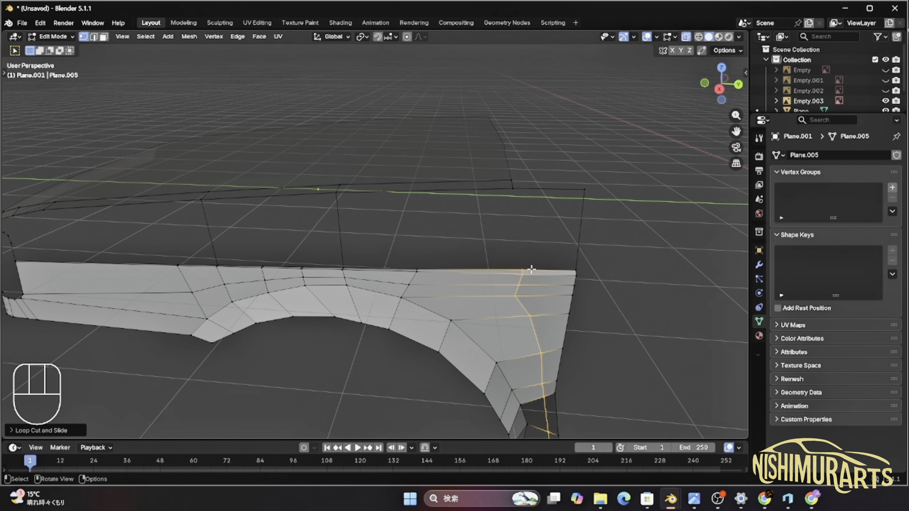
Connect the top vertex of the rear vertical cut to the hood line's rear corner vertex with an edge.
left_click(530, 267)
left_click(511, 189, "shift")
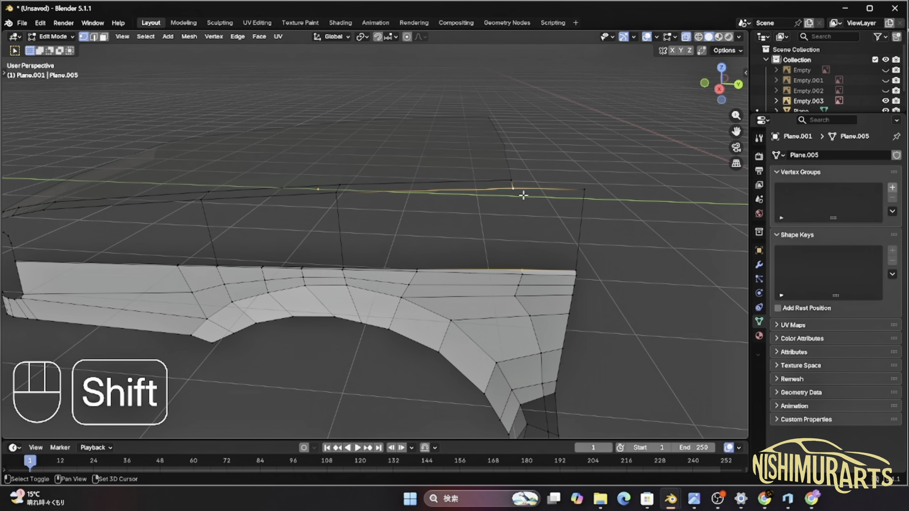
key("f")
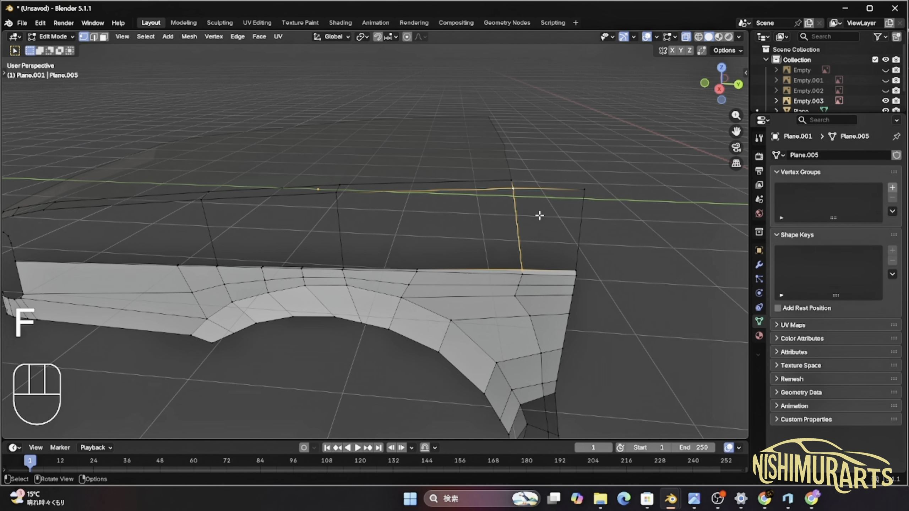
Loop cut vertically through the long fender faces ahead of the wheel arch and slide the cut toward the front edge.
scroll(427, 245, "down", 3)
middle_click_drag(426, 246, 476, 253)
scroll(331, 307, "up", 3)
key("ctrl+r")
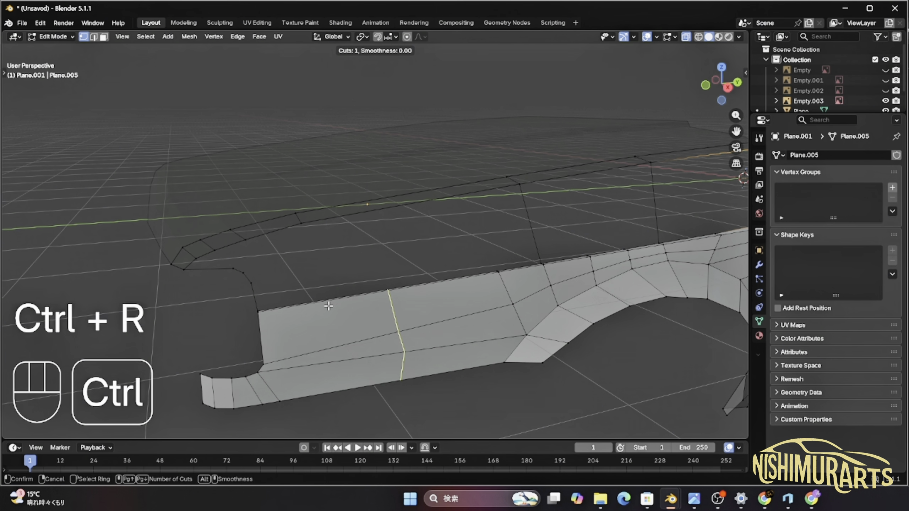
left_click(328, 306)
left_click(275, 312)
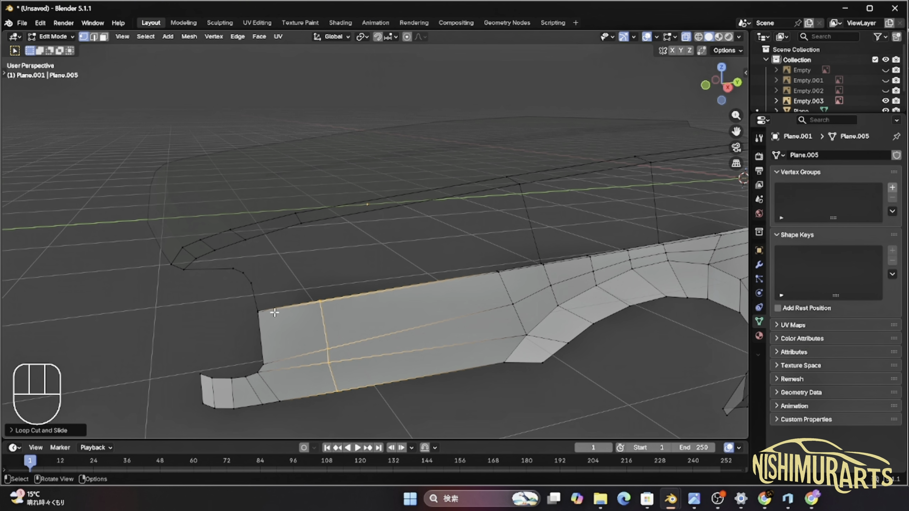
Connect the top vertex of the front vertical cut to the hood-side line above it with an edge.
left_click(313, 291)
scroll(308, 264, "up", 2)
left_click(270, 223, "shift")
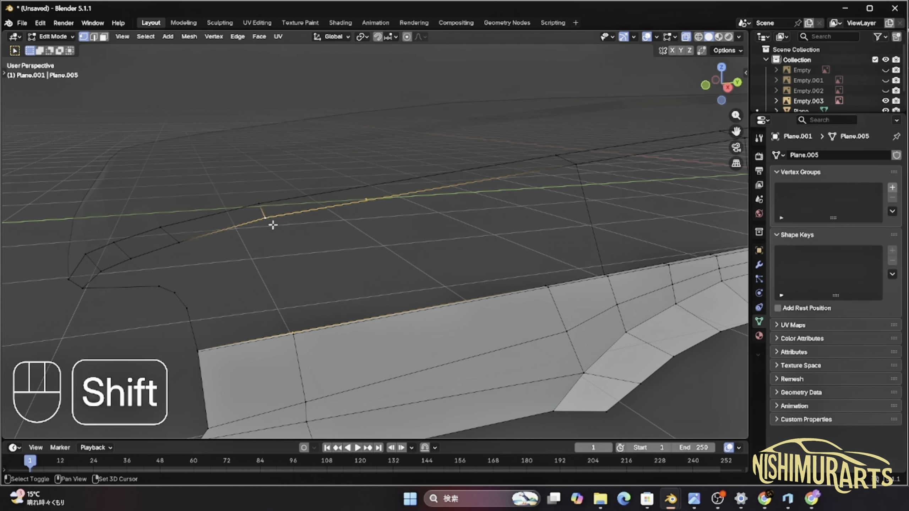
key("f")
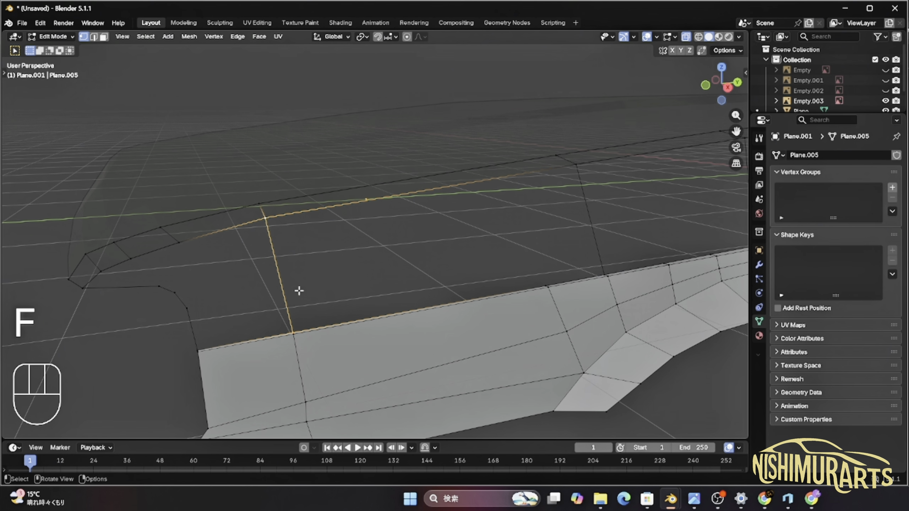
Connect the fender's top edge to the hood-side line with an edge just ahead of the wheel arch.
scroll(432, 286, "down", 4)
middle_click_drag(432, 286, 472, 299)
left_click(446, 318)
left_click(434, 241, "shift")
key("f")
Loop cut the hood-side strip with two cuts above the arch's front half and join both new vertices to the fender's top edge.
key("ctrl+r")
scroll(248, 219, "up", 1)
left_click(247, 216)
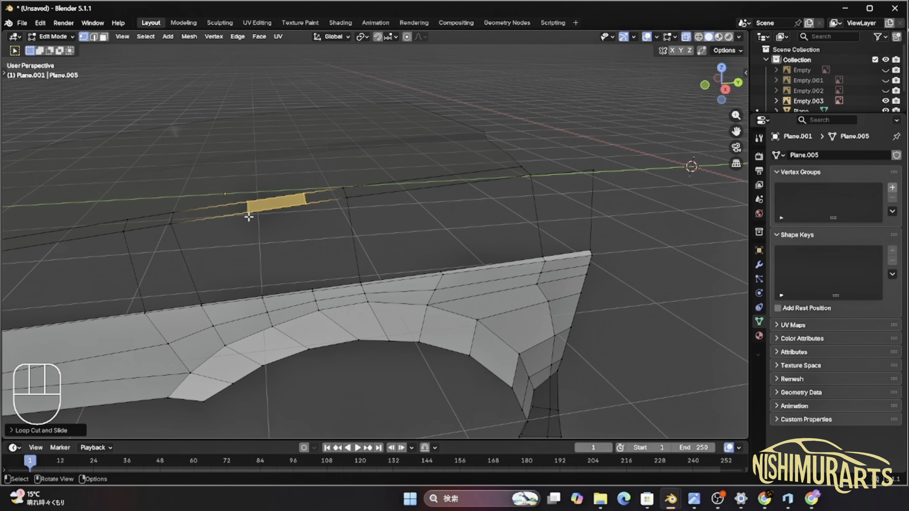
left_click(248, 214)
left_click(265, 288, "shift")
key("f")
left_click(306, 206)
left_click(311, 286, "shift")
key("f")
Loop cut the hood-side strip once above the arch's rear half and join the new vertex to the fender's top edge.
key("ctrl+r")
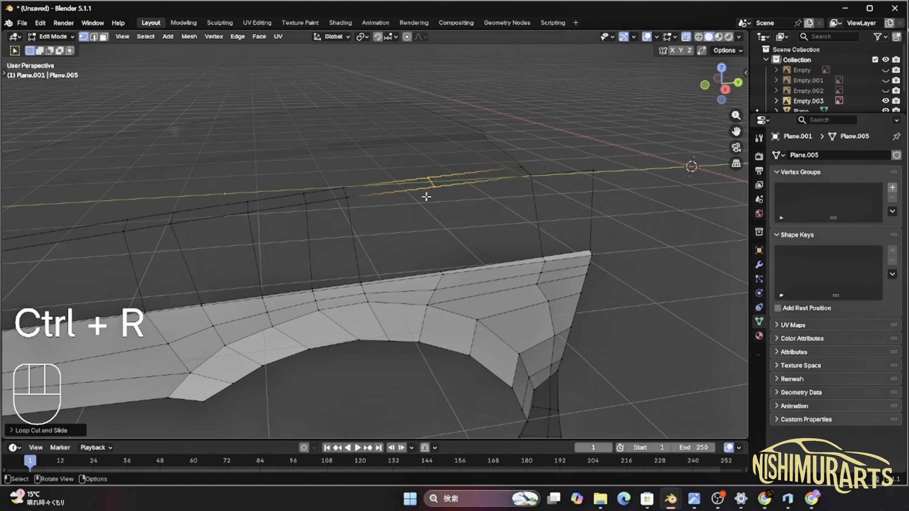
left_click(426, 194)
key("f")
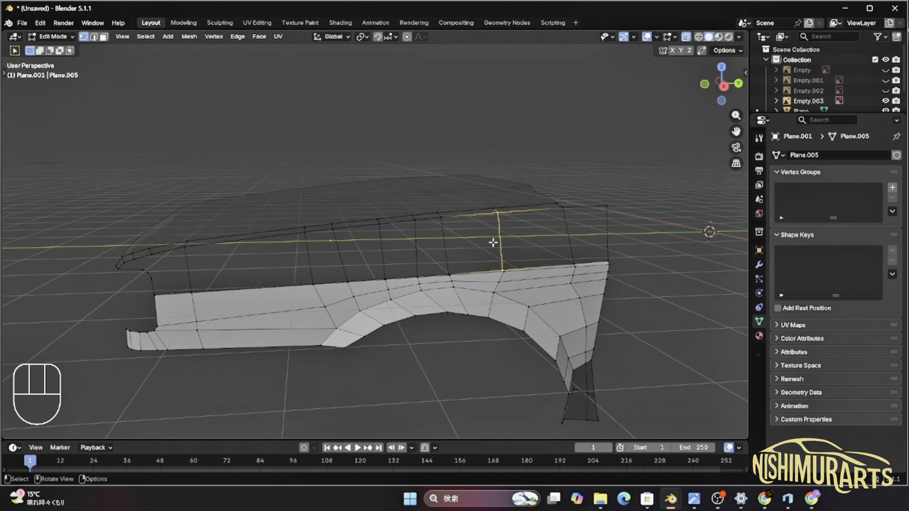
Fill the gap between the hood-side line and the fender's top edge, from the front connecting edge to the rear edge.
left_click(442, 218, "shift")
left_click(416, 220, "shift")
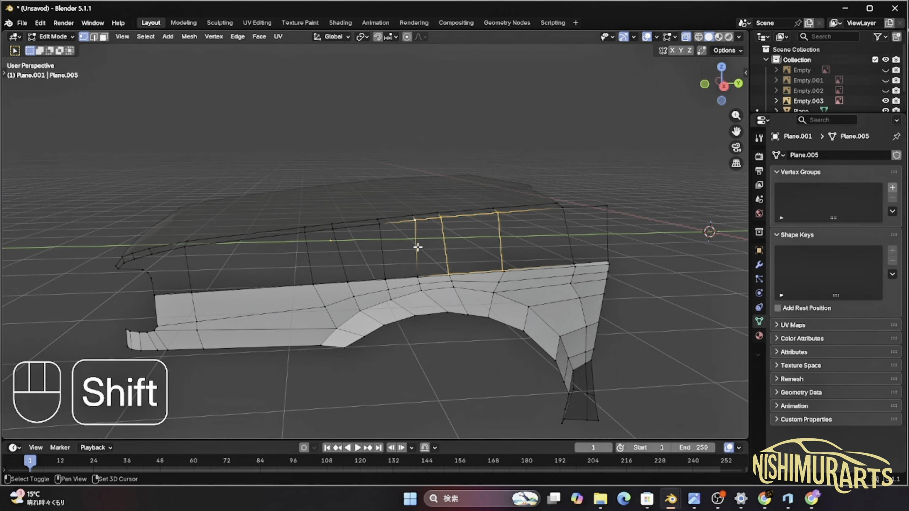
left_click(417, 268, "shift")
left_click(379, 225, "shift")
left_click(384, 275, "shift")
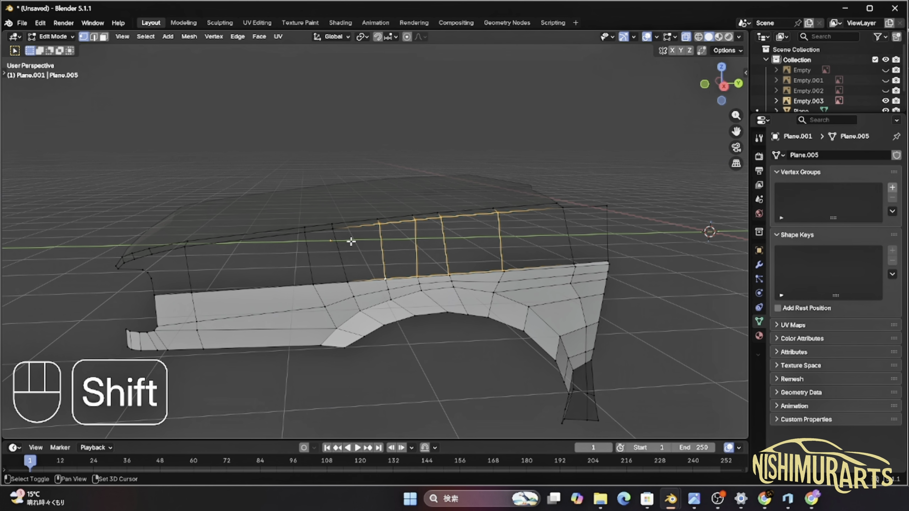
left_click(333, 227, "shift")
left_click(348, 280, "shift")
left_click(305, 230, "shift")
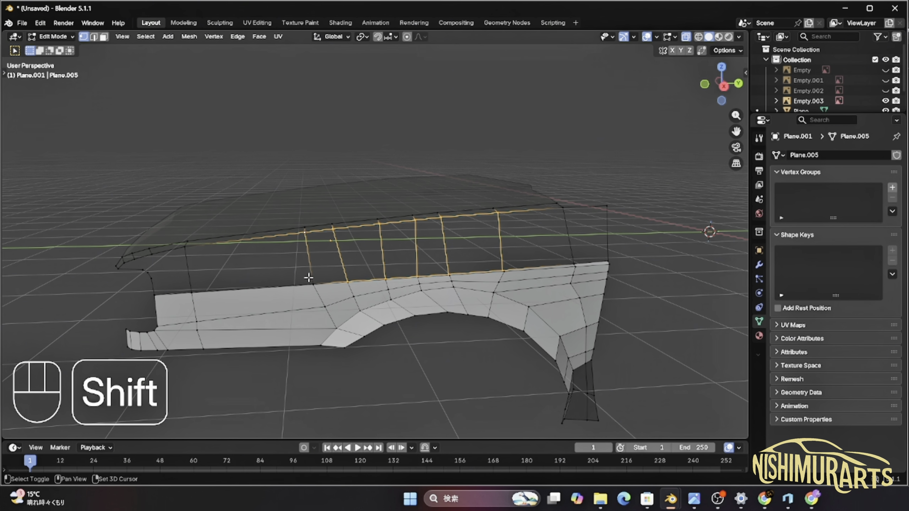
left_click(313, 283, "shift")
left_click(181, 247, "shift")
left_click(191, 283, "shift")
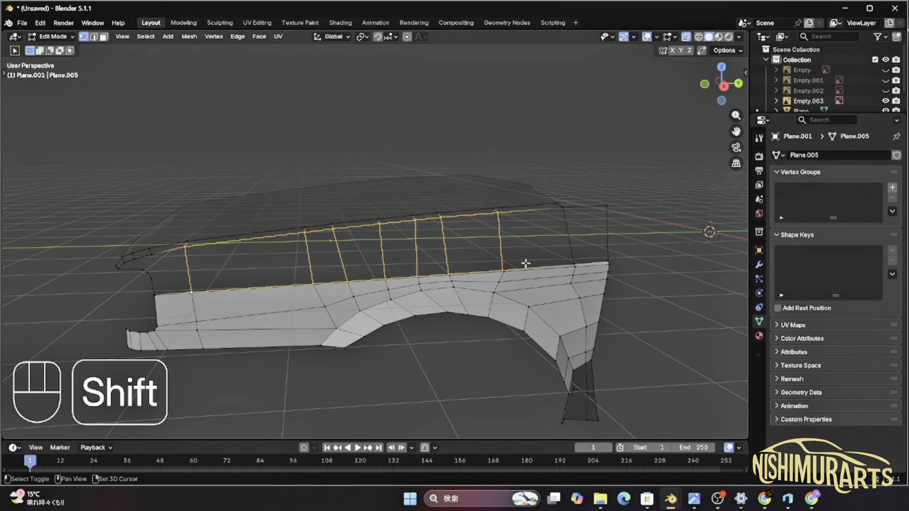
left_click(563, 219, "shift")
left_click(568, 252, "shift")
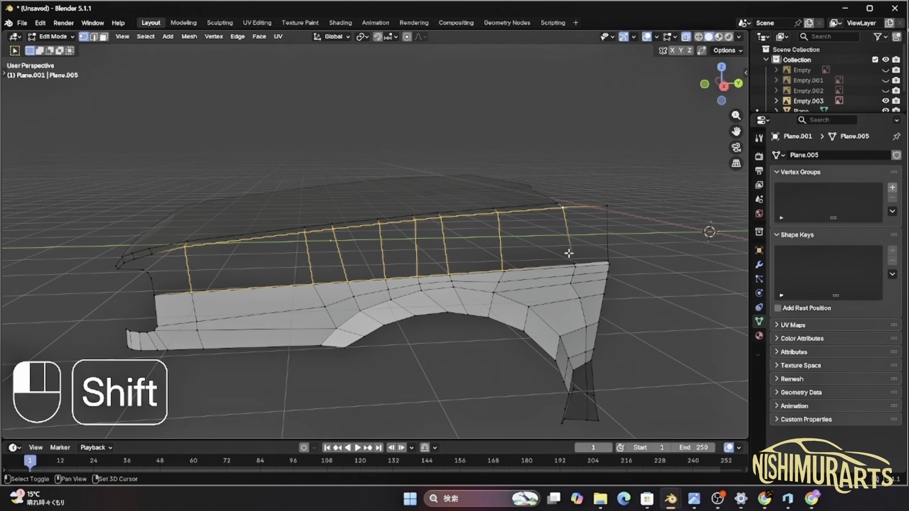
left_click(600, 208, "shift")
left_click(597, 256, "shift")
middle_click_drag(361, 274, 401, 278)
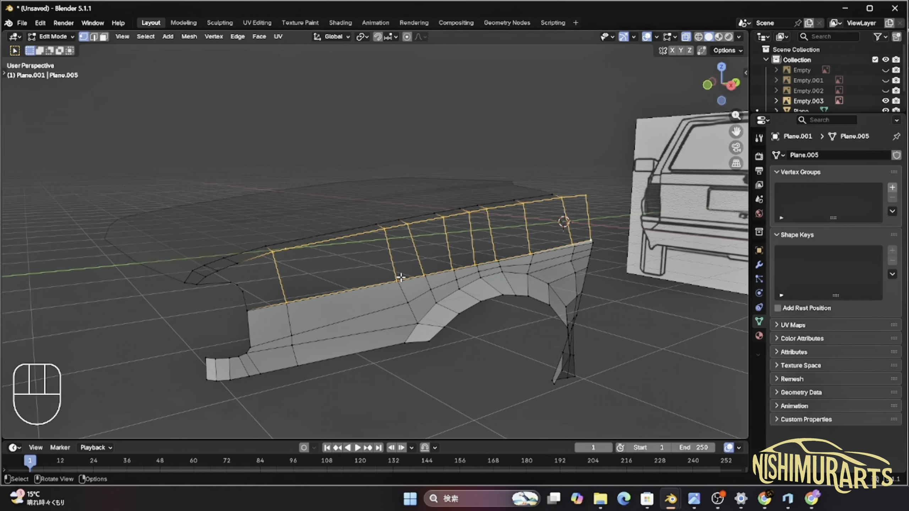
key("alt+f")
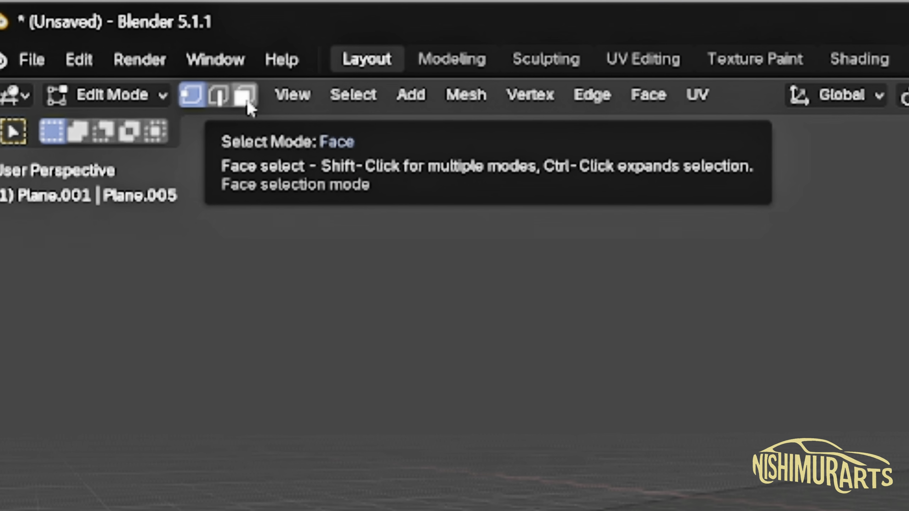
Convert the filled triangular faces between hood line and fender to quads with Triangles to Quads in face select mode.
left_click(245, 99)
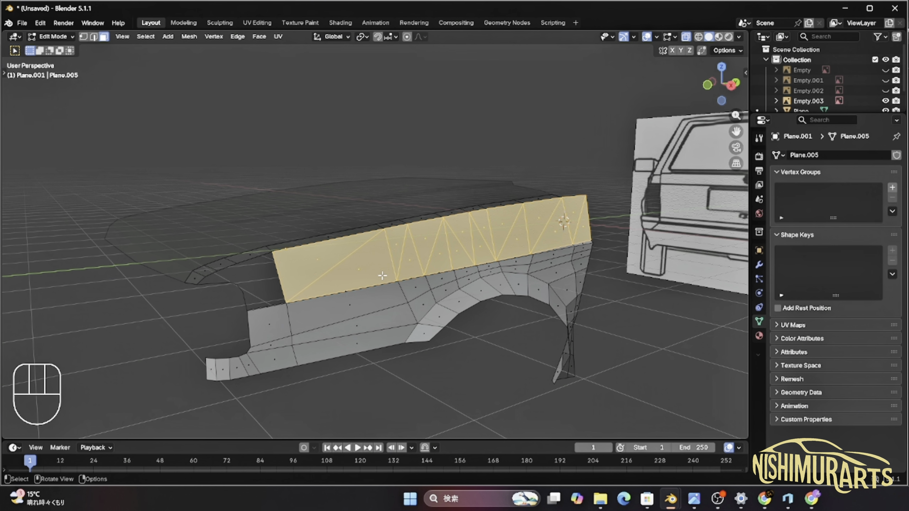
right_click(258, 292)
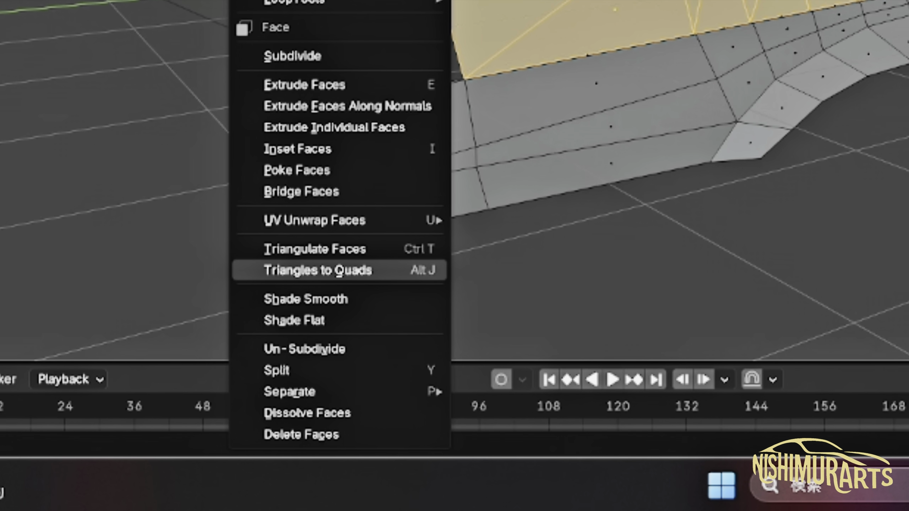
key("Escape")
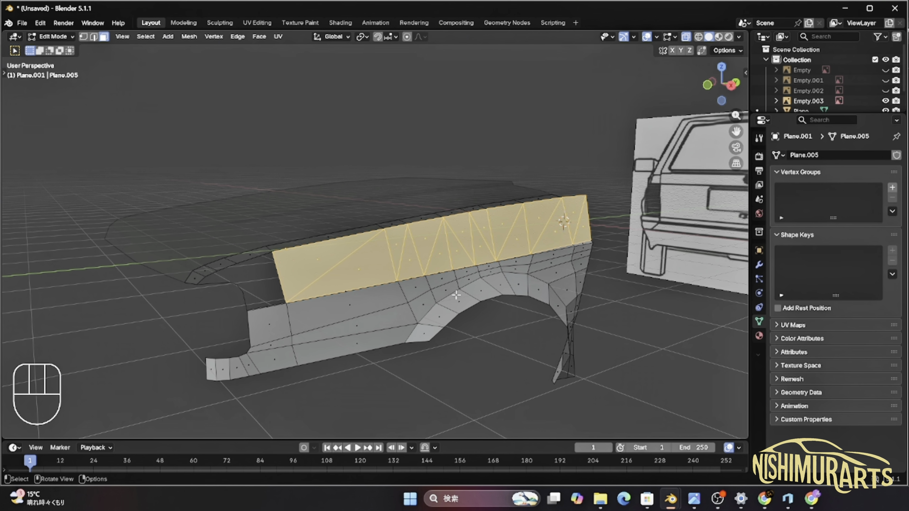
key("alt+j")
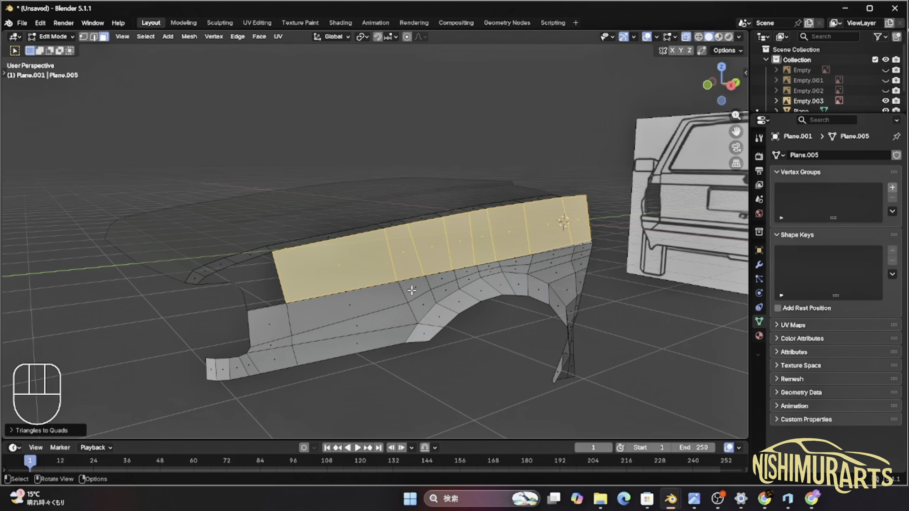
Return to vertex select mode and loop cut the new upper fender panel lengthwise, sliding the cut slightly toward the hood line.
left_click(84, 37)
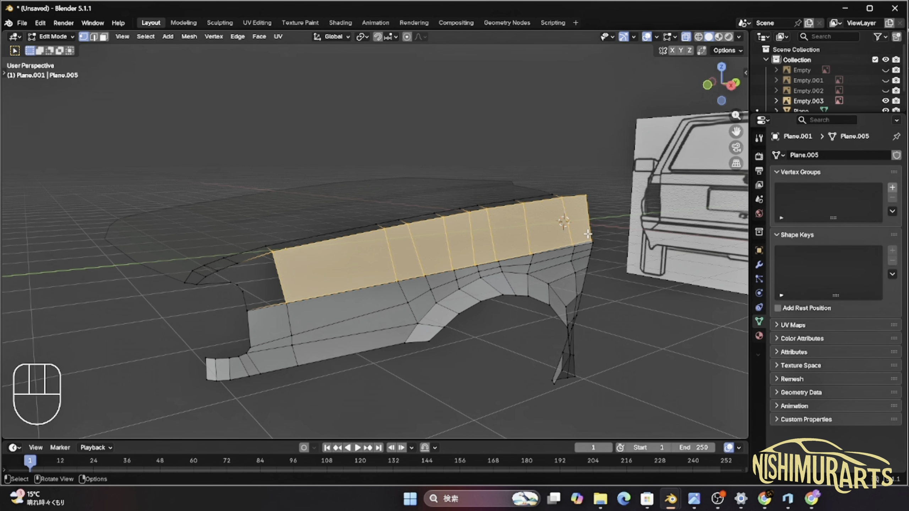
middle_click_drag(524, 276, 492, 272)
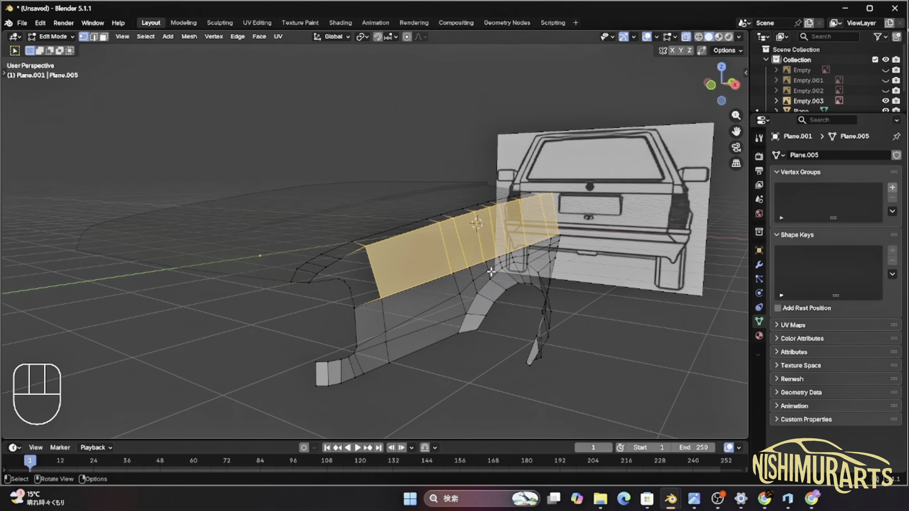
key("ctrl+r")
left_click(445, 245)
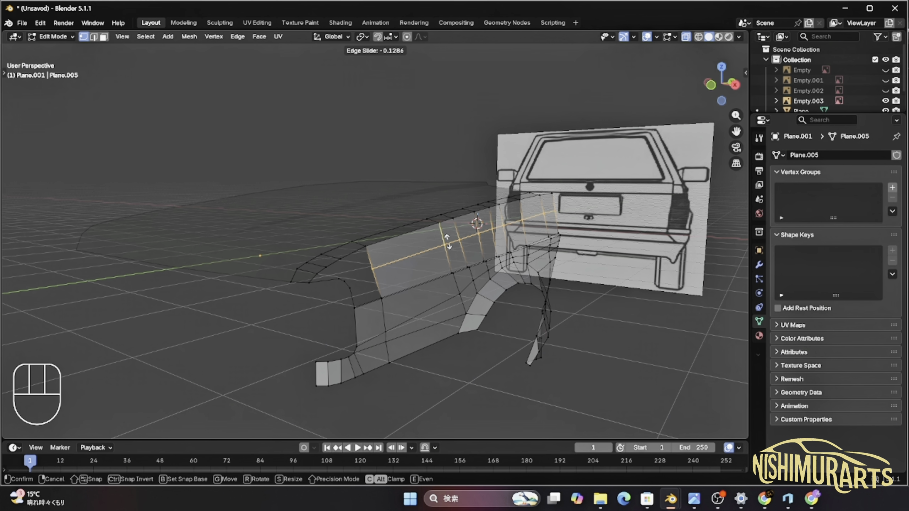
left_click(444, 244)
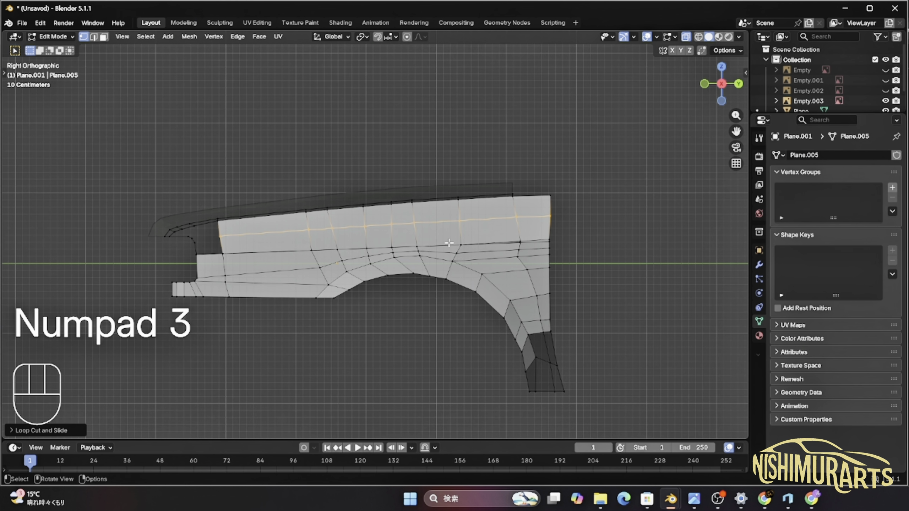
Move the lengthwise loop in front view about 0.03 m outward and 0.11 m up to match the blueprint's shoulder contour.
key("KP_1")
scroll(608, 242, "up", 3)
middle_click_drag(608, 242, 556, 229, "shift")
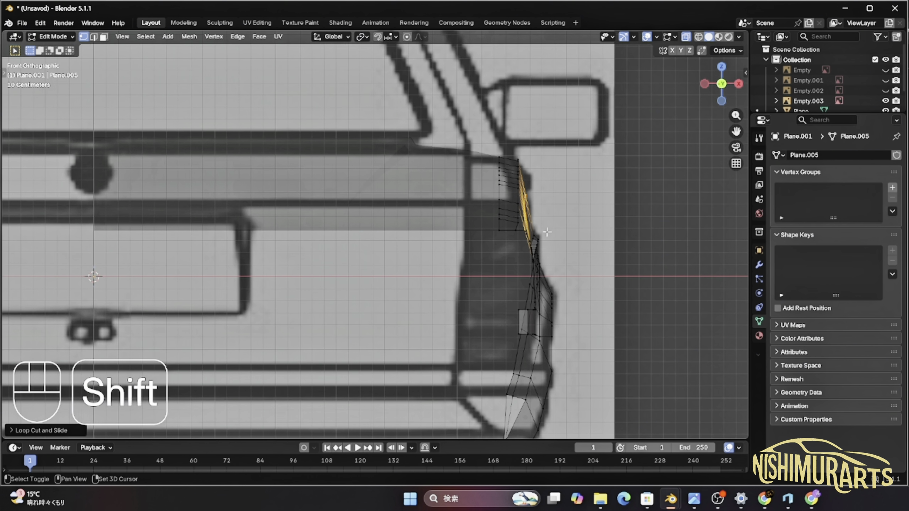
key("g")
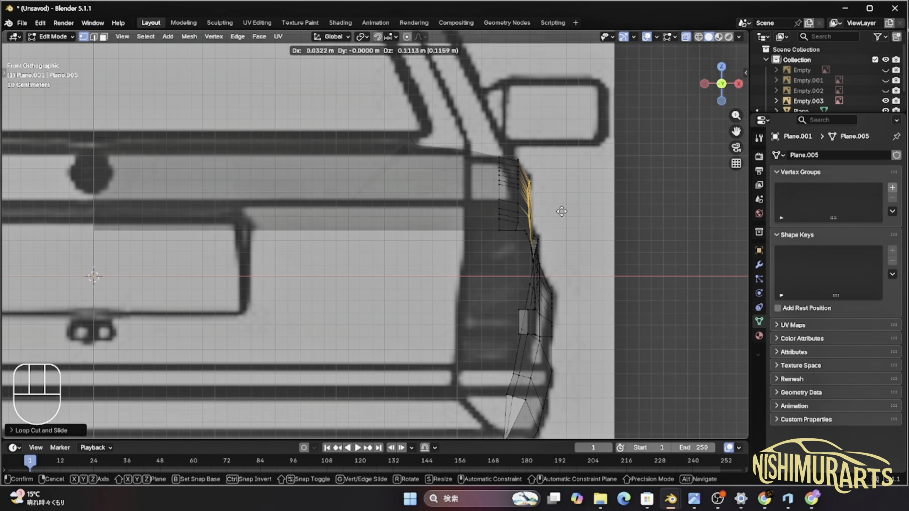
left_click(563, 213)
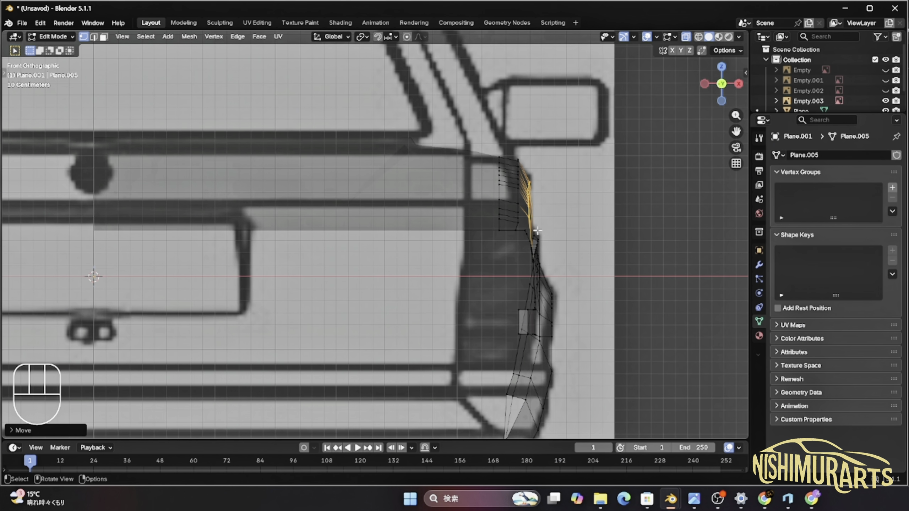
Connect the upper vertex of the front outline curve to the front end of the raised lengthwise loop with an edge.
scroll(537, 231, "down", 6)
middle_click_drag(586, 281, 539, 309)
key("Tab")
scroll(435, 285, "up", 5)
key("Tab")
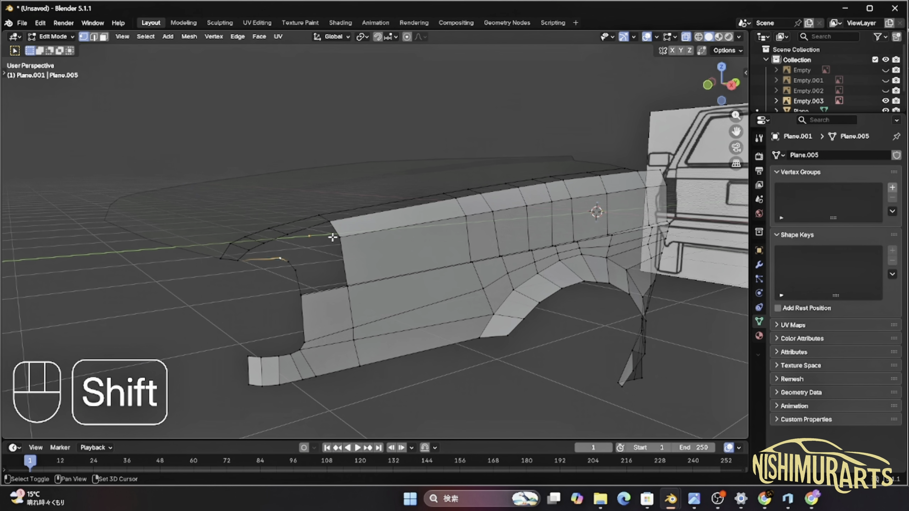
left_click(340, 237, "shift")
key("f")
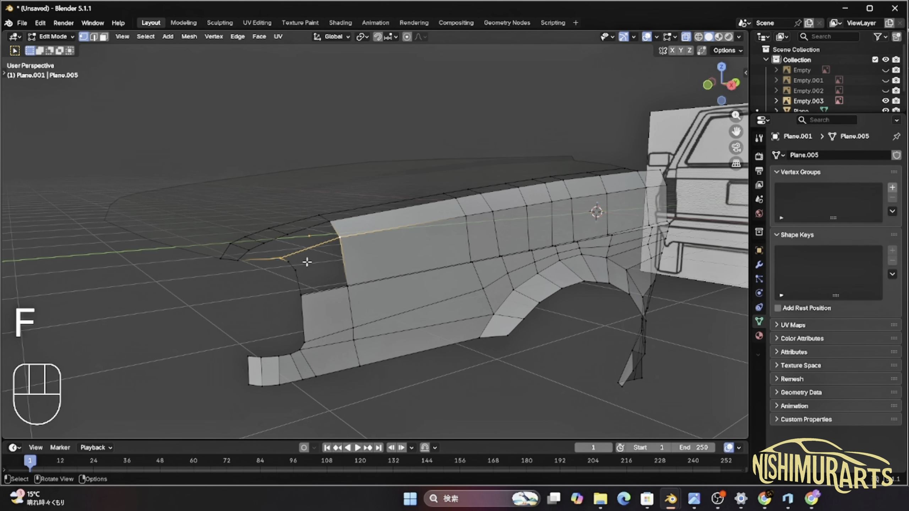
Add two lengthwise loop cuts below the raised loop on the upper fender panel, sliding the first close to that loop.
key("ctrl+r")
left_click(345, 254)
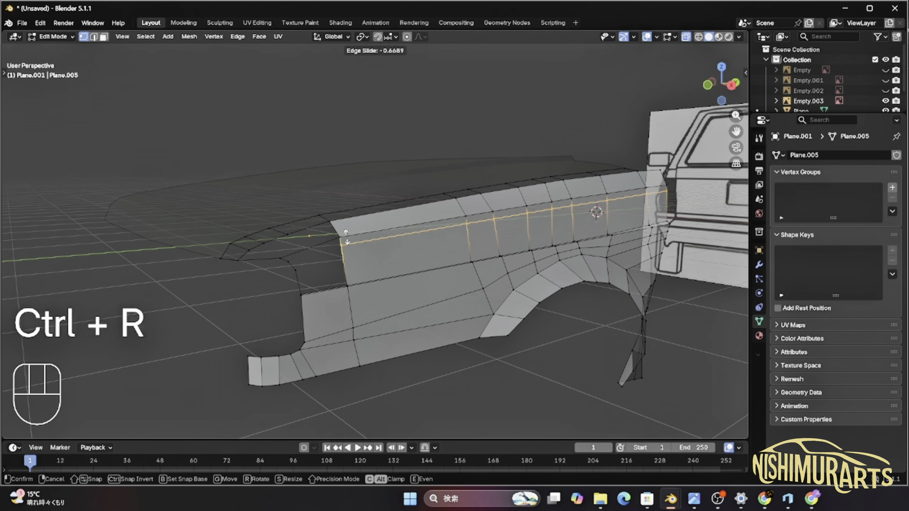
left_click(347, 242)
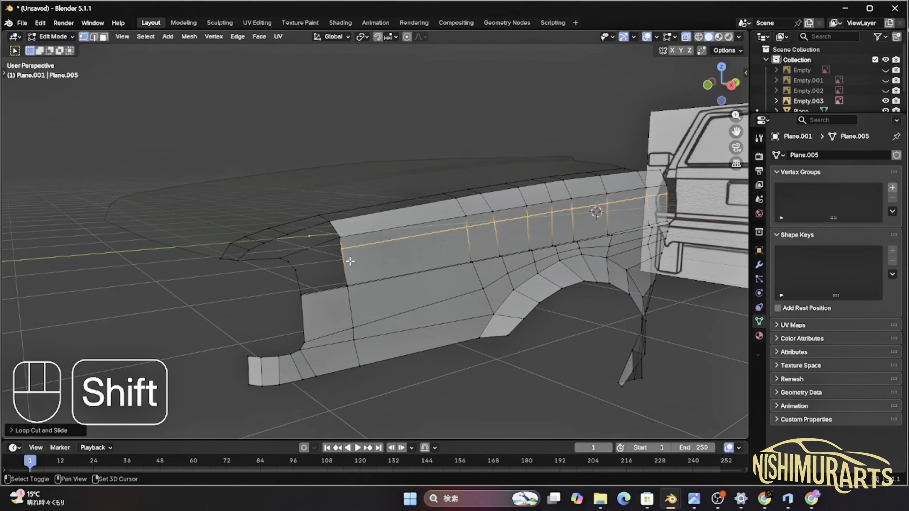
key("shift+r")
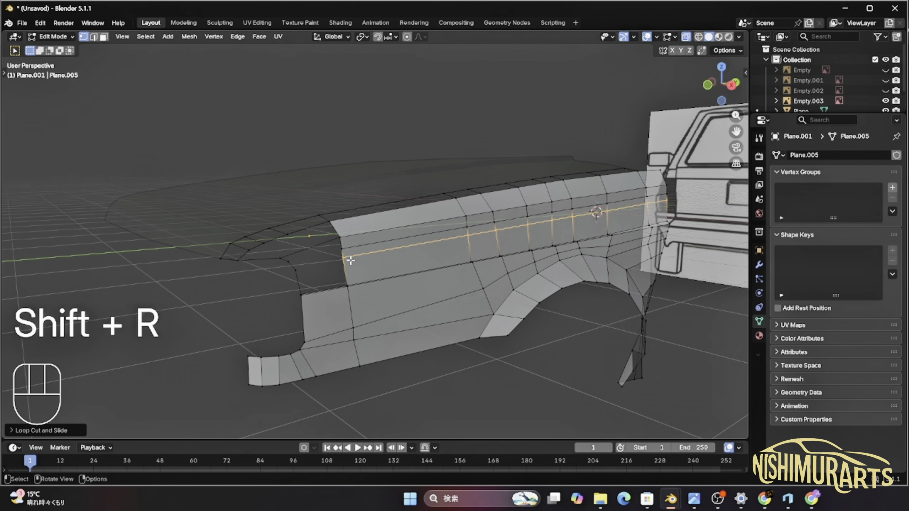
Select the two new lengthwise loops on the upper fender panel and move them about 0.004 m outward in front view.
left_click(334, 248)
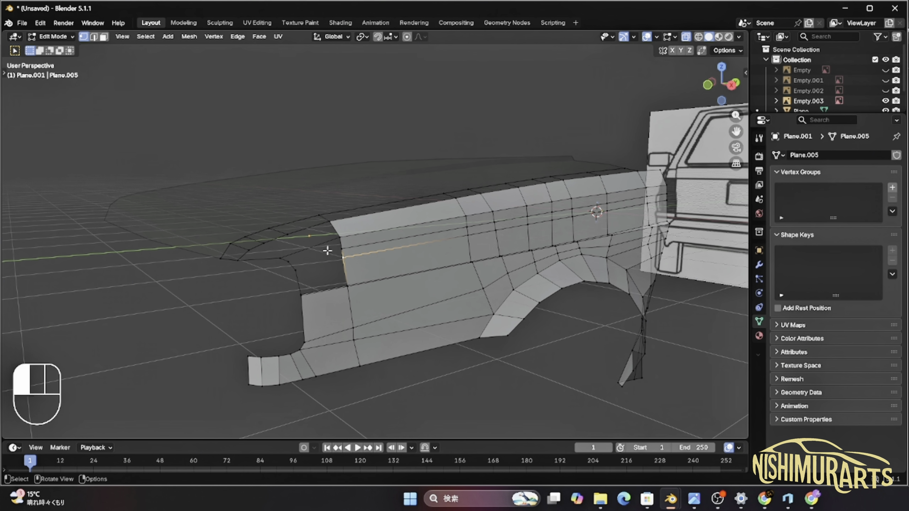
left_click(662, 194, "ctrl")
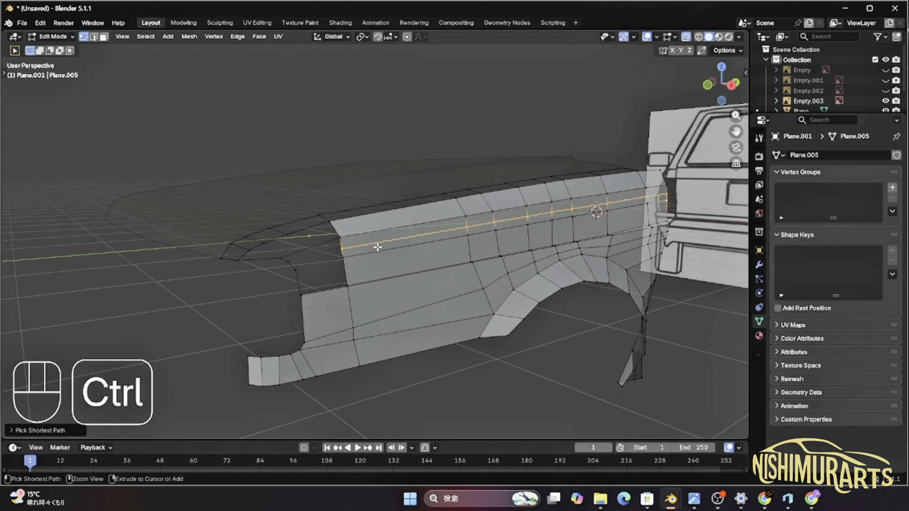
left_click(354, 253, "ctrl")
key("KP_3")
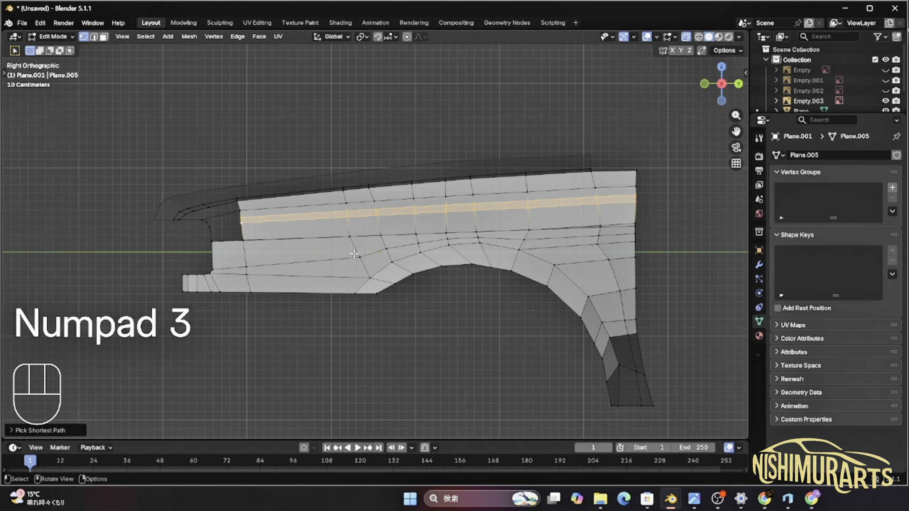
key("KP_1")
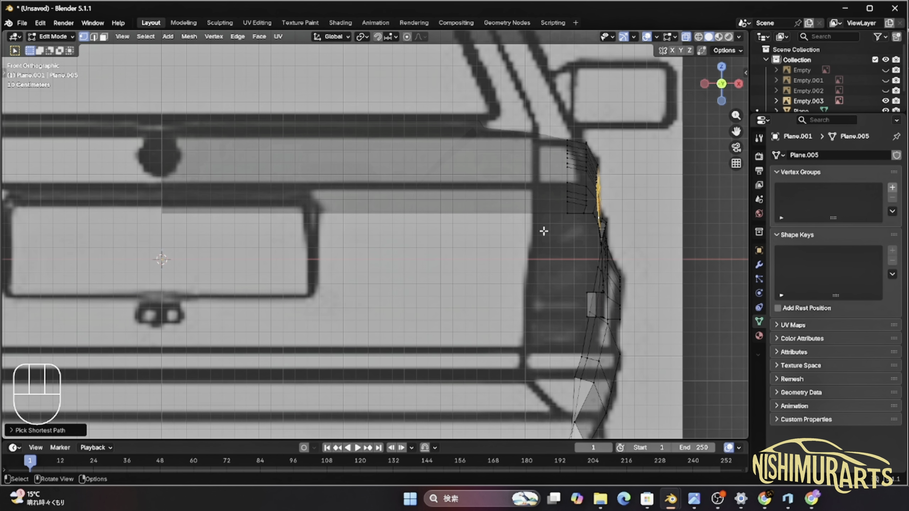
middle_click_drag(540, 229, 512, 207, "shift")
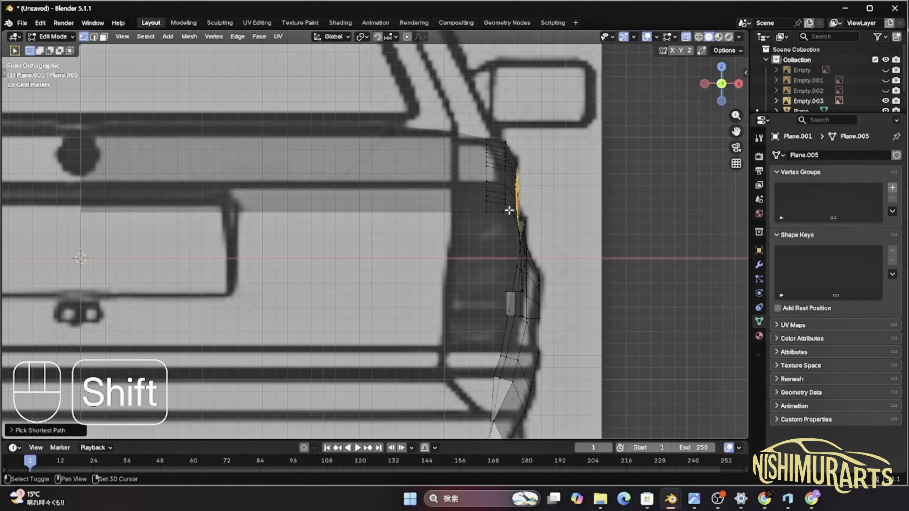
scroll(520, 209, "up", 3)
key("g")
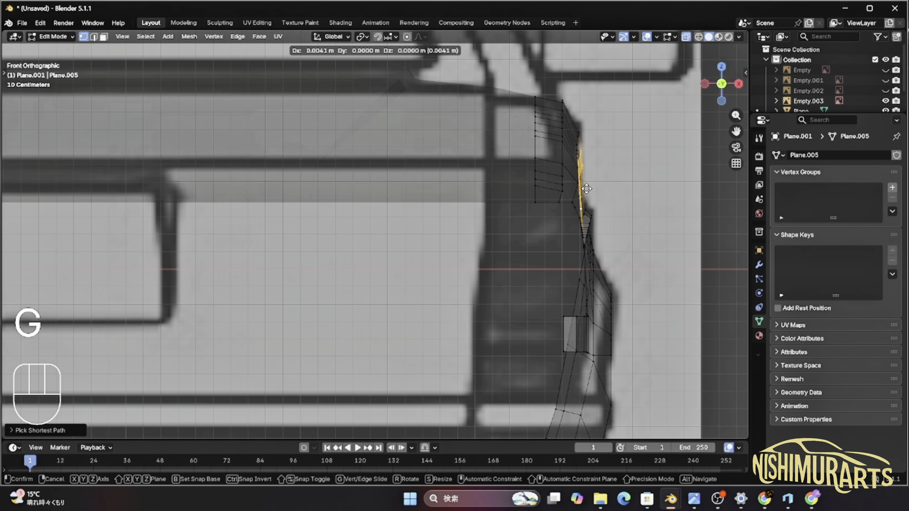
left_click(587, 188)
scroll(587, 189, "down", 5)
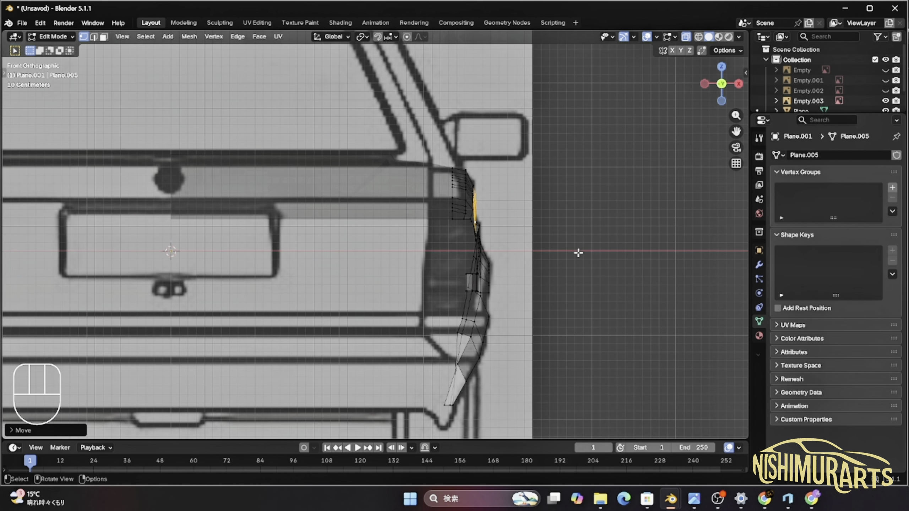
Fill the two upper faces between the front outline curve and the front ends of the lengthwise loops.
middle_click_drag(578, 254, 499, 255)
scroll(499, 256, "up", 3)
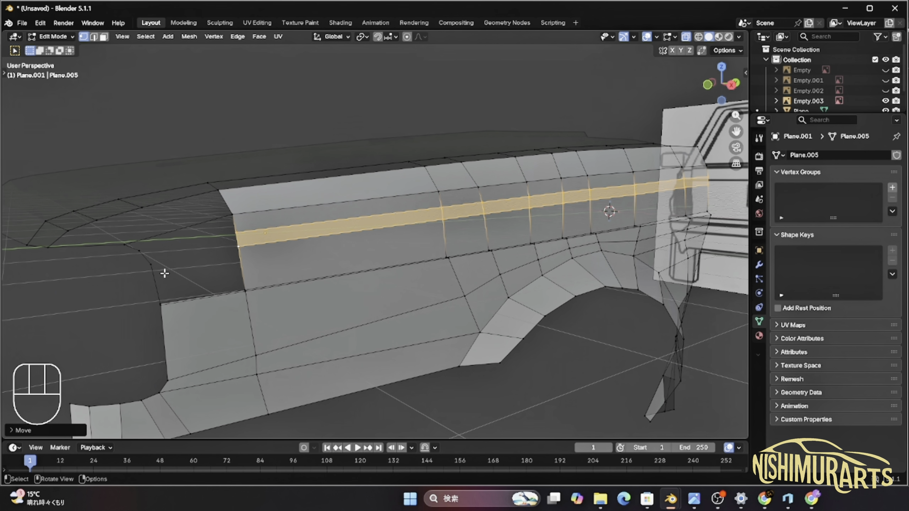
left_click(146, 252)
left_click(227, 235, "ctrl")
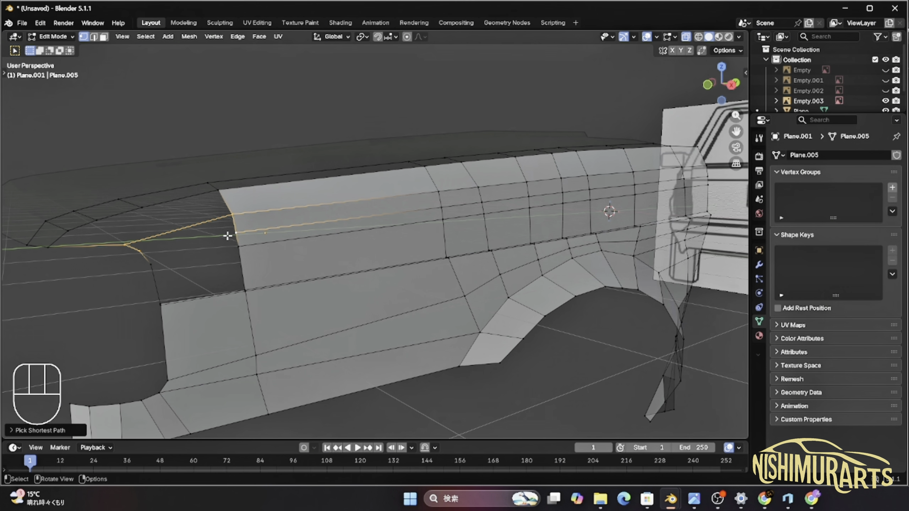
key("f")
left_click(159, 264)
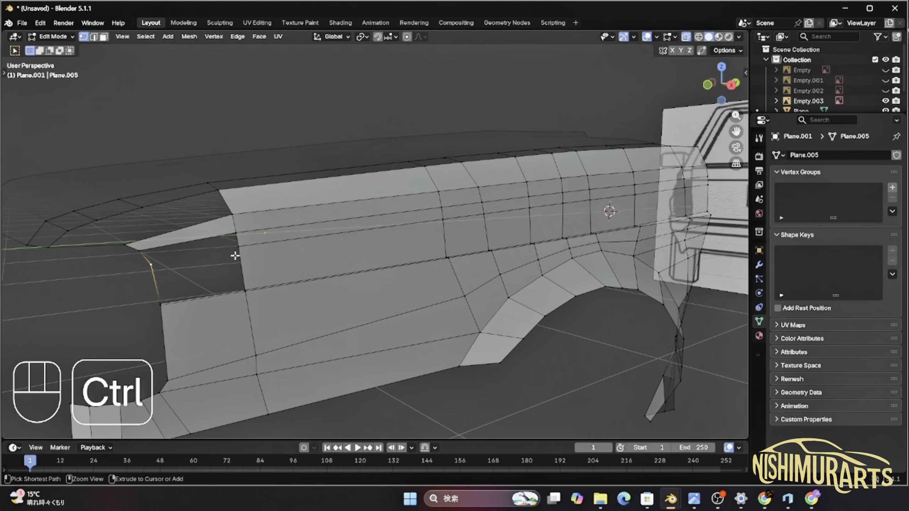
left_click(237, 249, "ctrl")
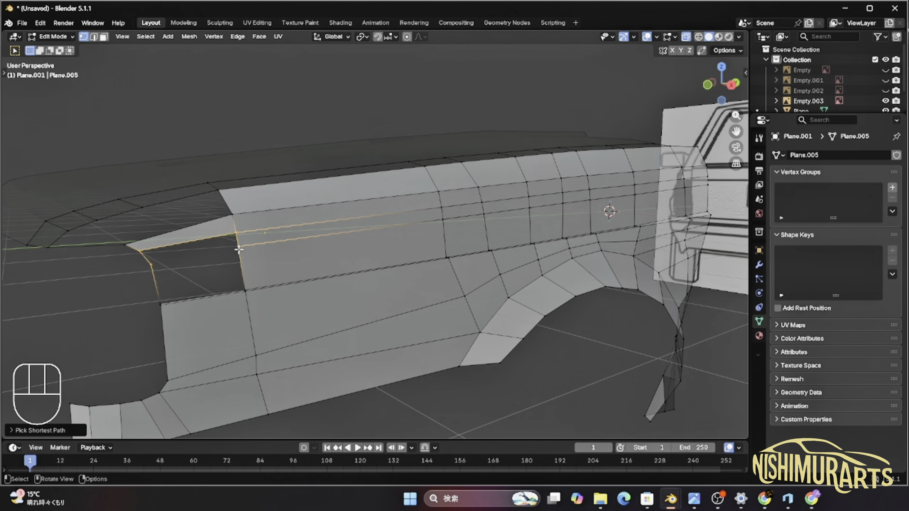
key("f")
Fill the remaining four-sided gap below them at the fender's front, down to the lower panel.
left_click(158, 270)
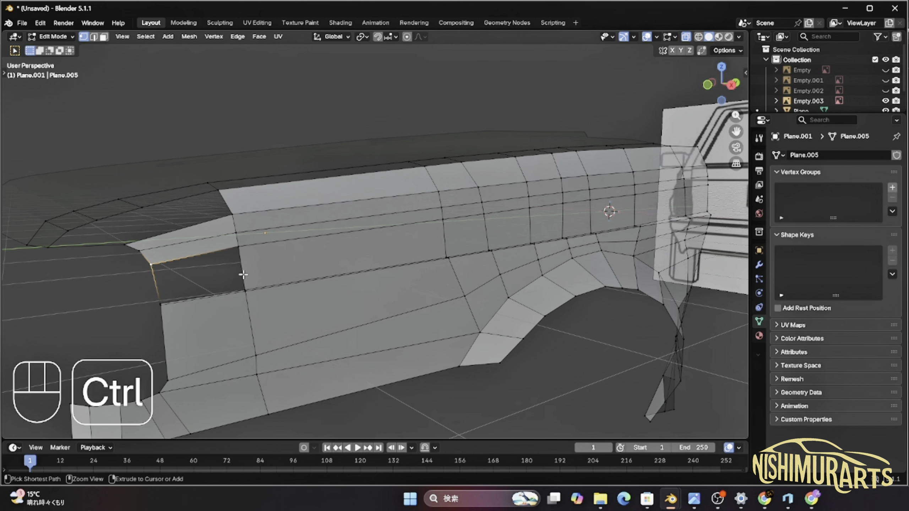
left_click(146, 301, "shift")
left_click(237, 273, "shift")
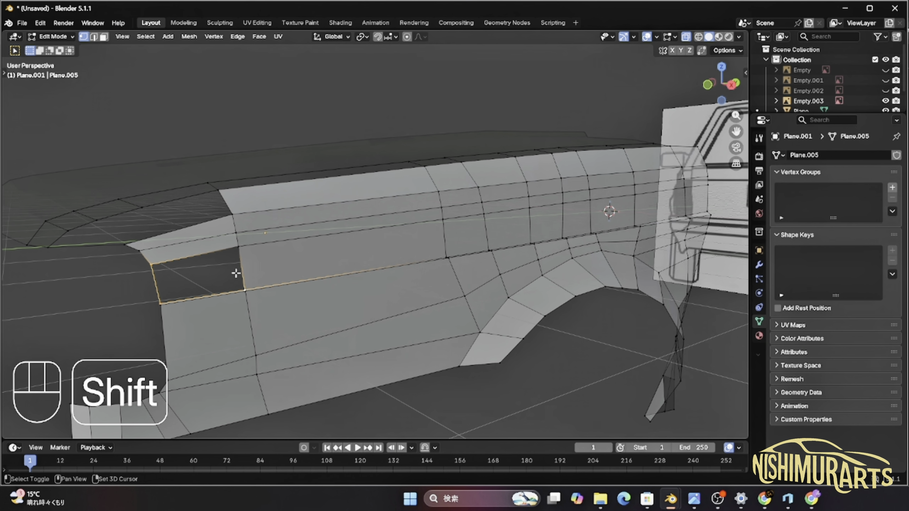
left_click(237, 254, "shift")
key("f")
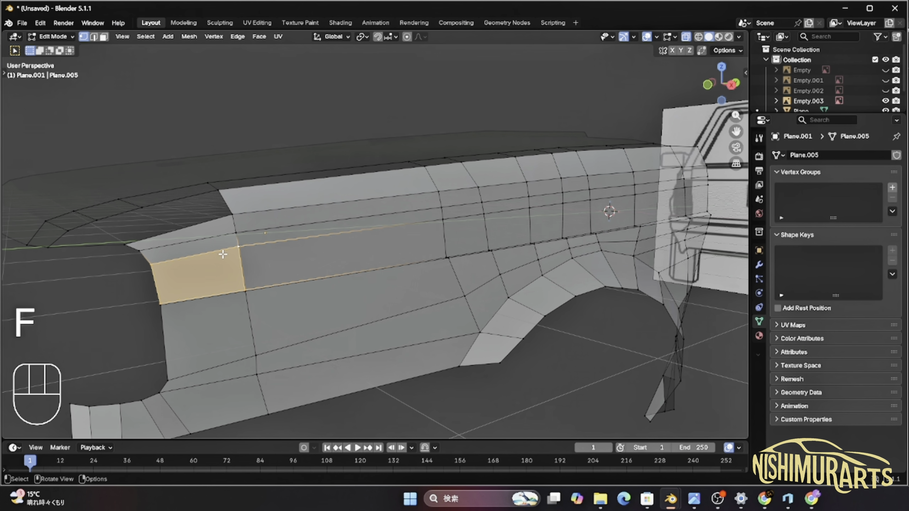
Loop cut the fender's front column vertically and fill the rear face between the cut and the hood-side edge strip.
middle_click_drag(282, 238, 280, 257)
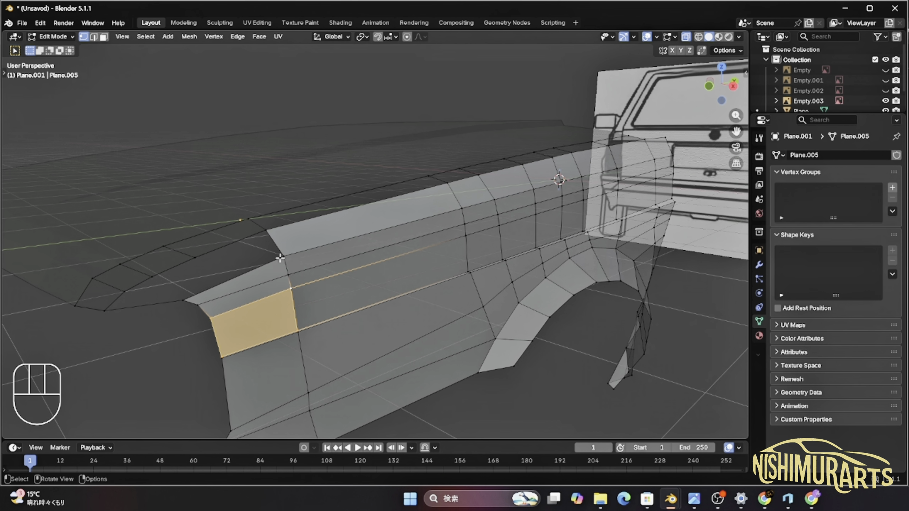
key("ctrl+r")
left_click(233, 278)
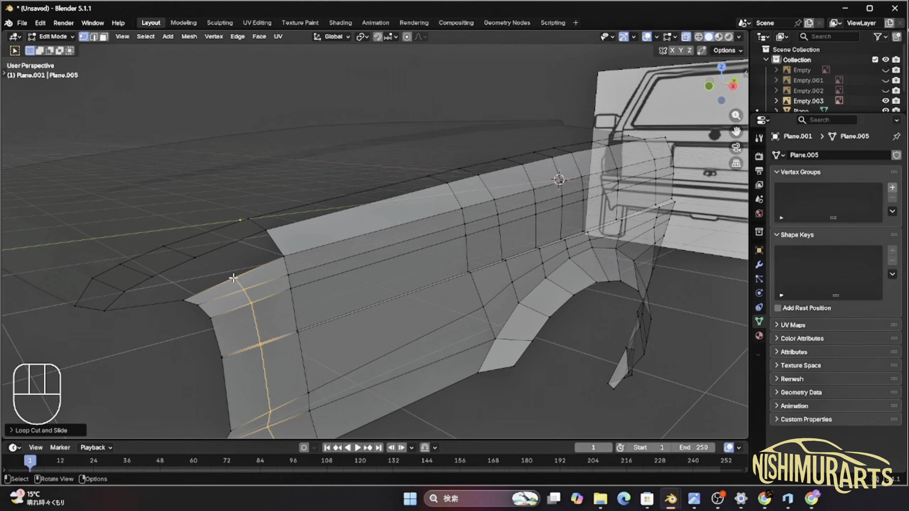
left_click(233, 278)
left_click(197, 257, "ctrl")
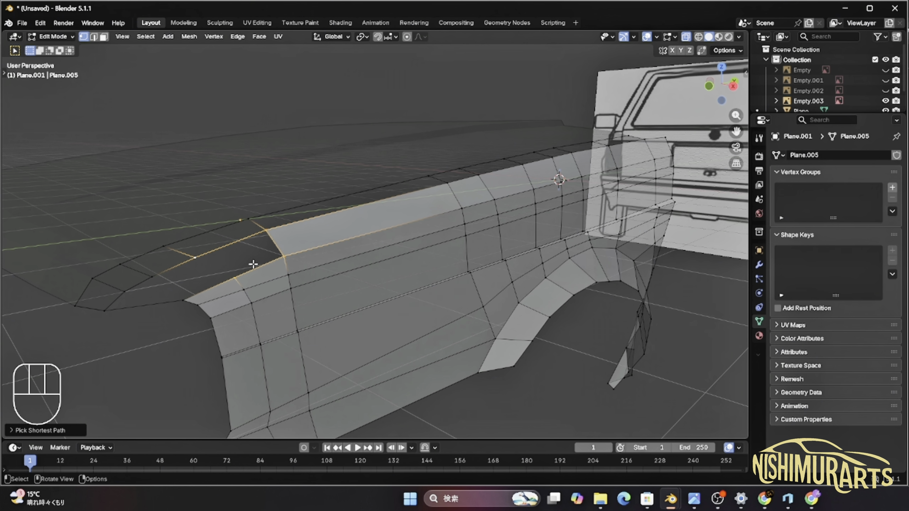
key("f")
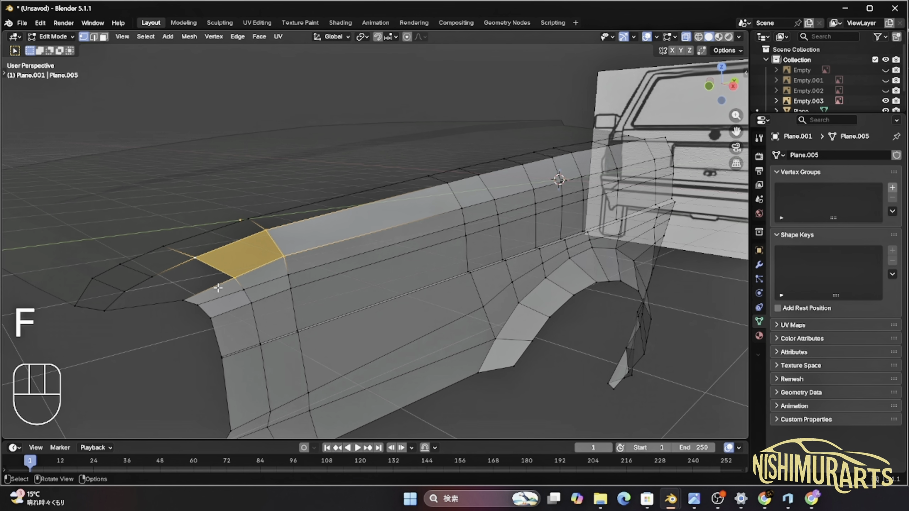
Add two evenly spaced vertical loop cuts to the frontmost fender column and fill the next face toward the hood-side strip.
key("ctrl+r")
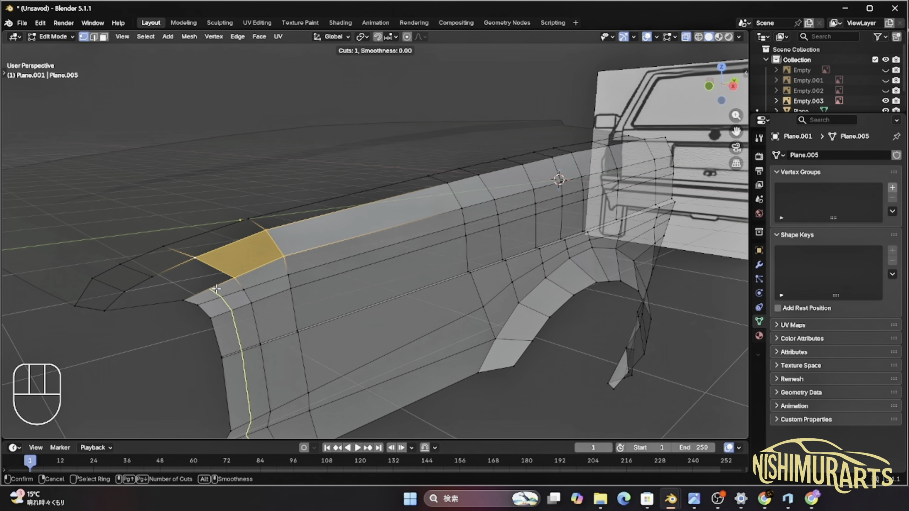
scroll(216, 289, "up", 1)
left_click(216, 289)
right_click(217, 289)
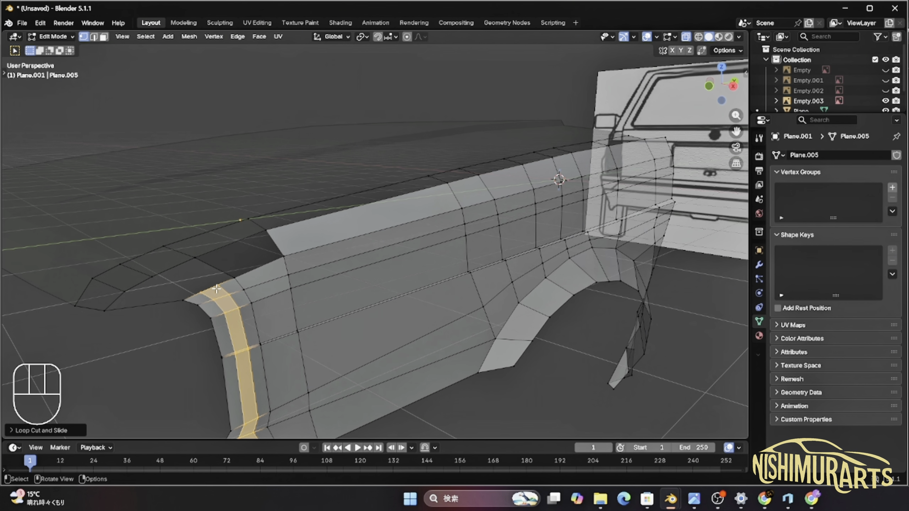
left_click(196, 280)
left_click(158, 274, "ctrl")
key("f")
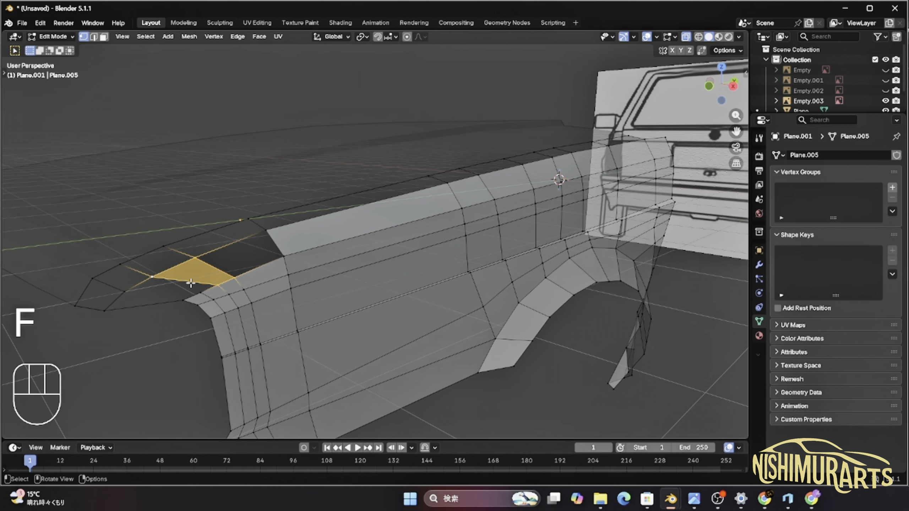
Fill the last two faces at the fender's front top corner to close the gap to the hood-side strip.
left_click(138, 282)
left_click(140, 287, "ctrl")
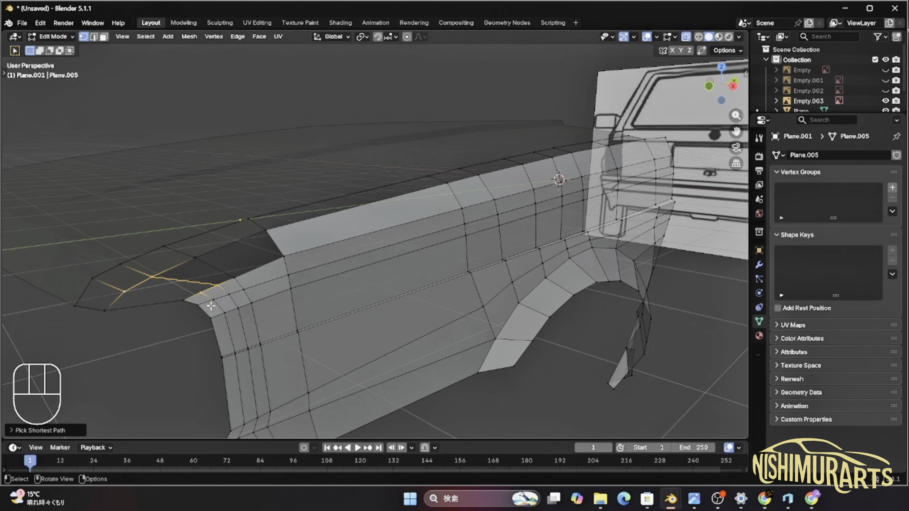
key("f")
left_click(138, 298)
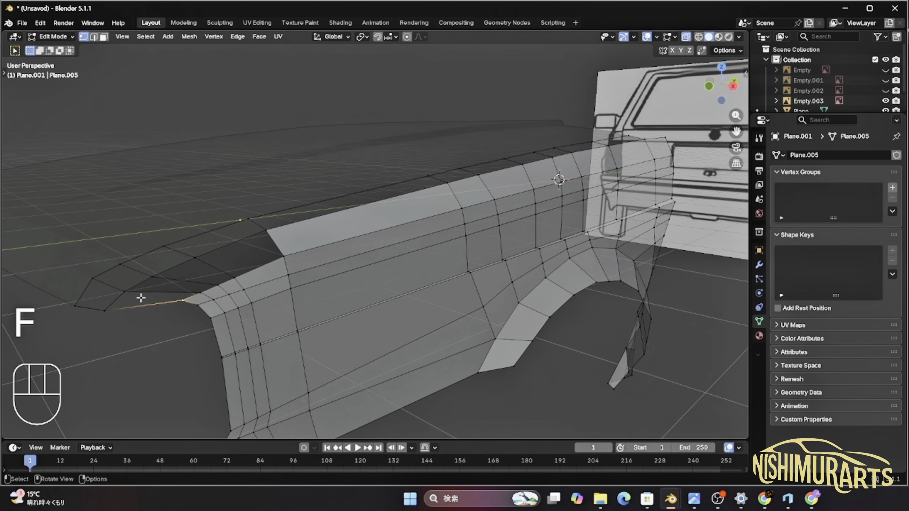
left_click(104, 311, "shift")
left_click(201, 293, "shift")
key("f")
scroll(313, 348, "down", 5)
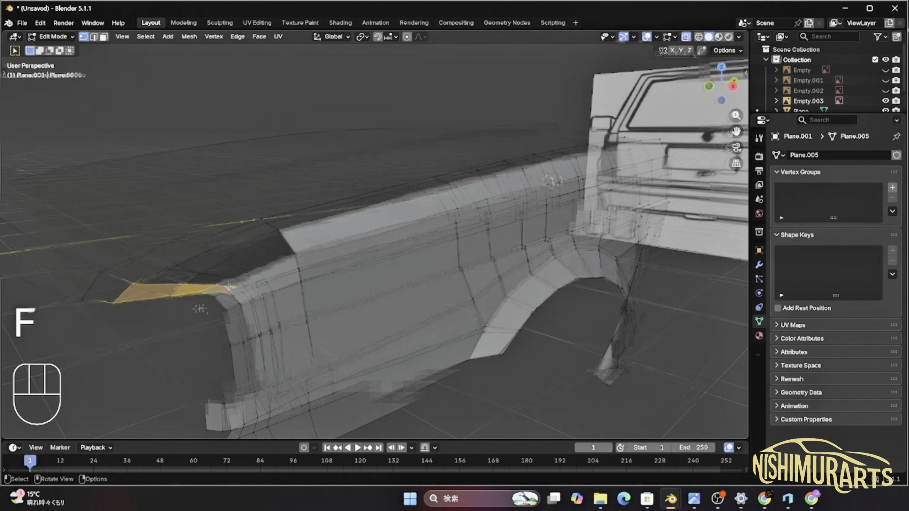
Inspect the fender and hood in Object Mode, then check the reference photo of the red wagon in the browser and return to Blender.
key("Tab")
middle_click_drag(313, 349, 455, 294)
middle_click_drag(508, 309, 537, 301)
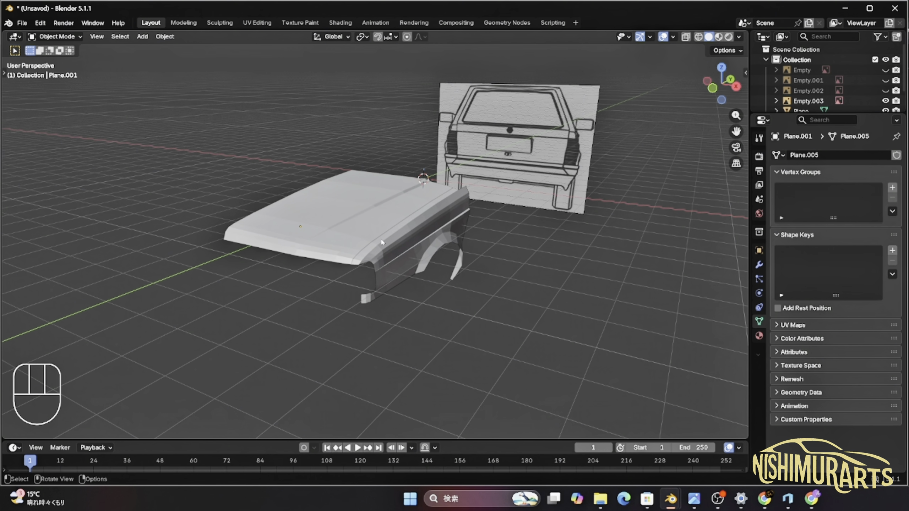
left_click(346, 242)
middle_click_drag(537, 259, 472, 247)
left_click(440, 252)
middle_click_drag(523, 284, 407, 322)
key("alt+Tab")
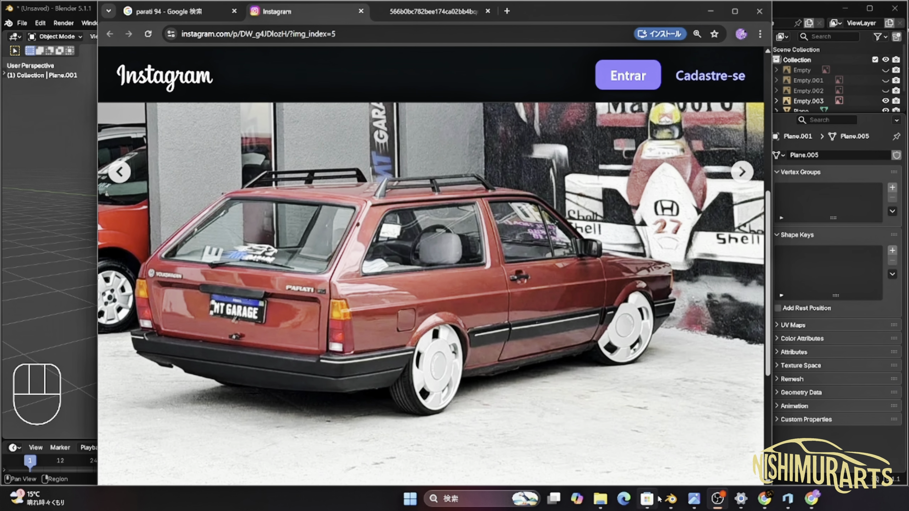
mouse_move(671, 498)
left_click(504, 432)
scroll(476, 381, "up", 2)
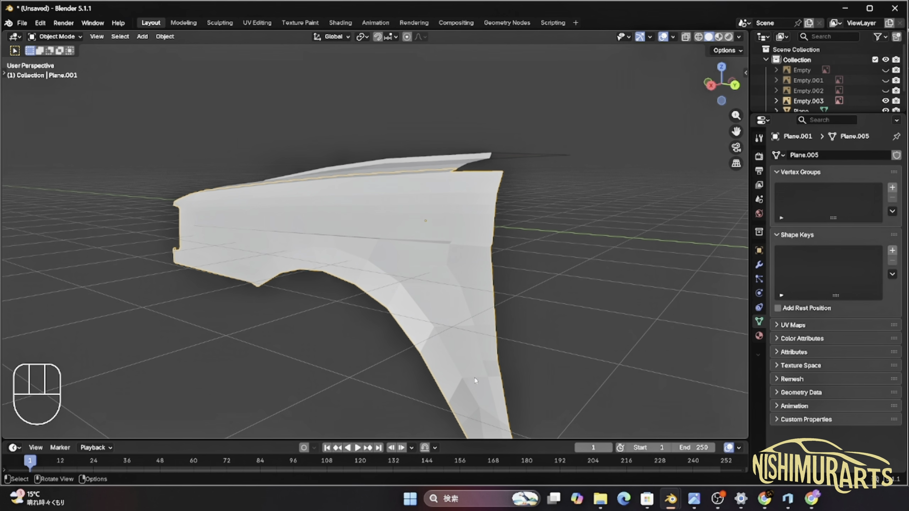
In Edit Mode, slide the two lowest inner vertices of the fender's rear leg along their edges toward the wheel arch.
key("Tab")
middle_click_drag(470, 384, 404, 336)
left_click(289, 284)
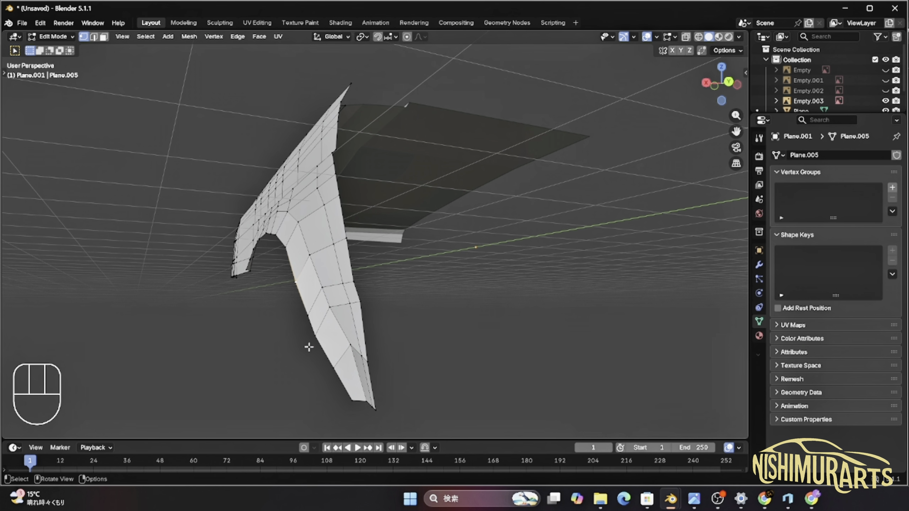
left_click(330, 368)
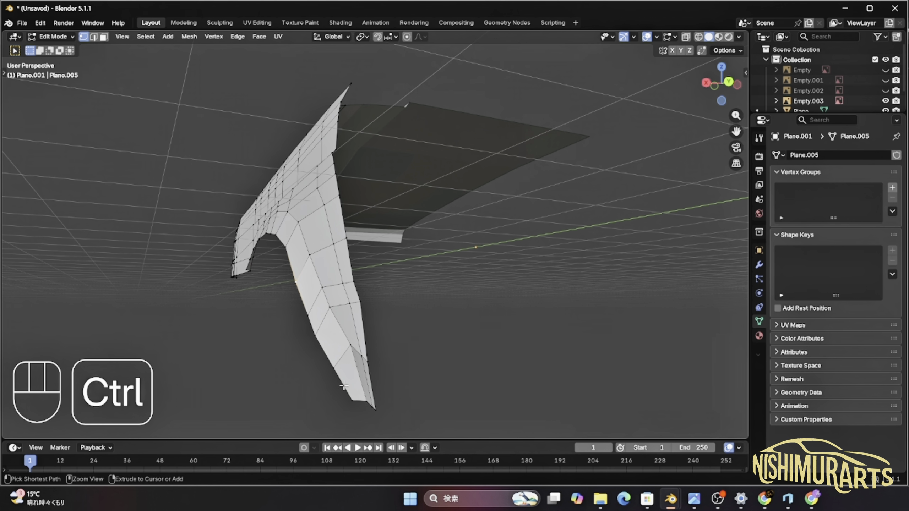
left_click(344, 388, "ctrl")
key("g")
key("g")
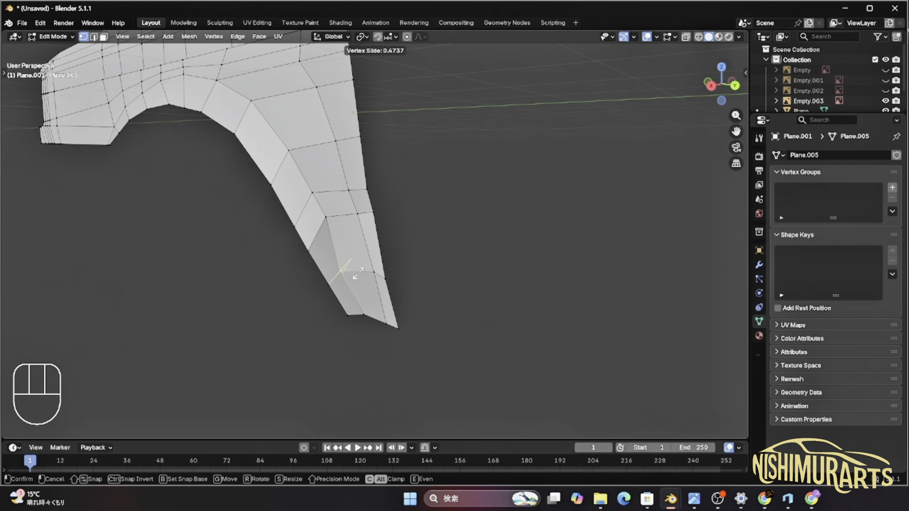
left_click(357, 276)
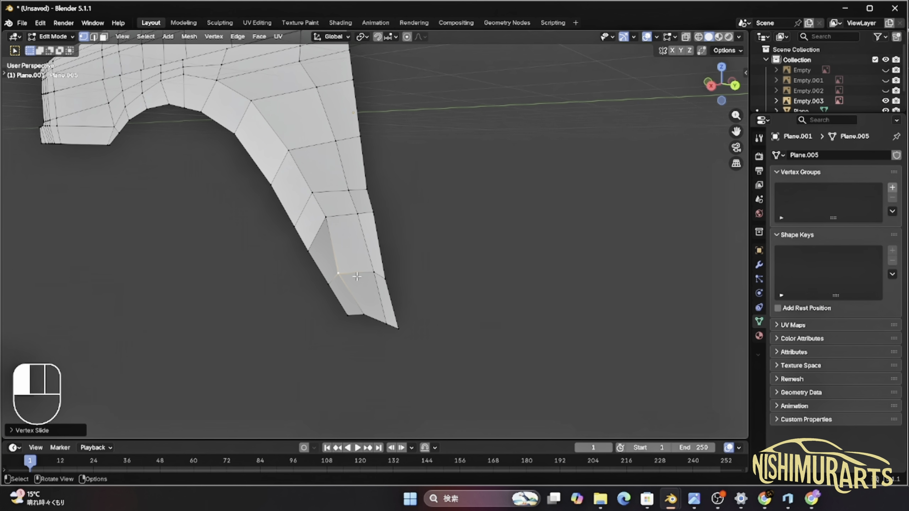
key("g")
key("g")
left_click(328, 217)
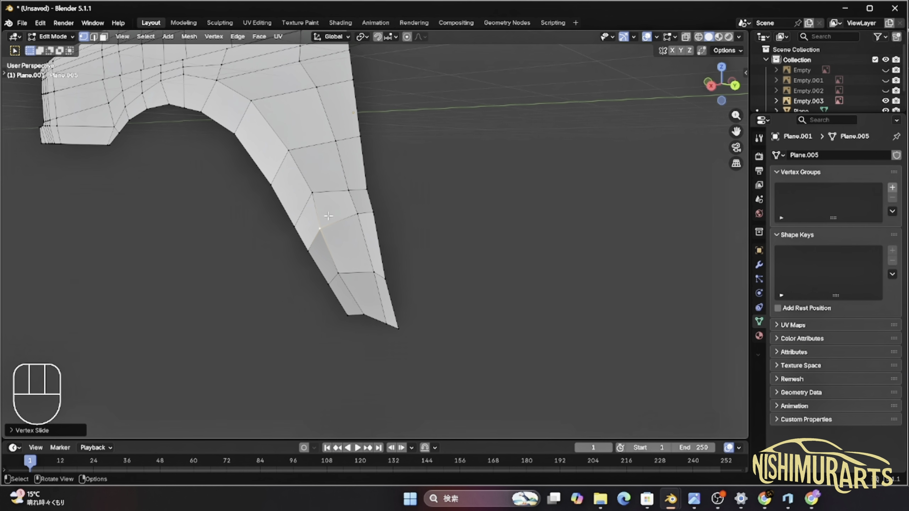
Slide the next two inner vertices up the rear leg along their edges to even the arch flare, then return to Object Mode.
key("g")
key("g")
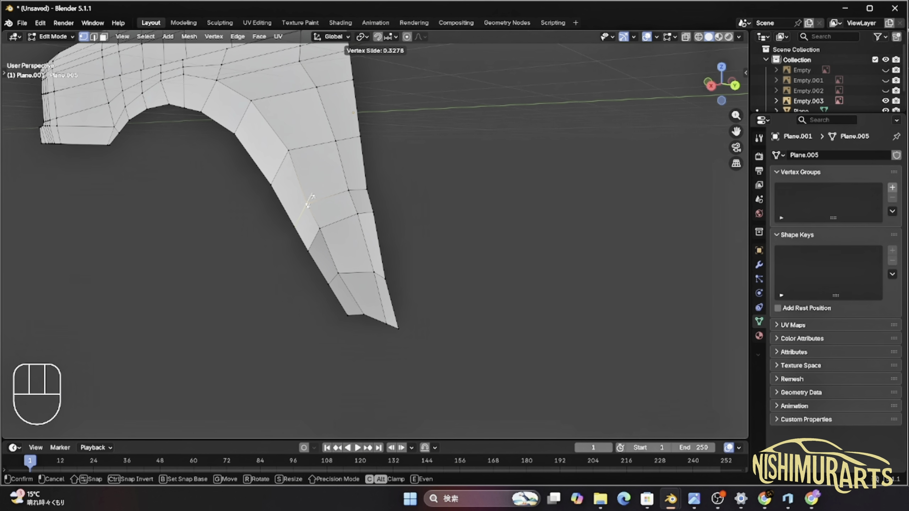
left_click(311, 199)
left_click(289, 150)
key("g")
key("g")
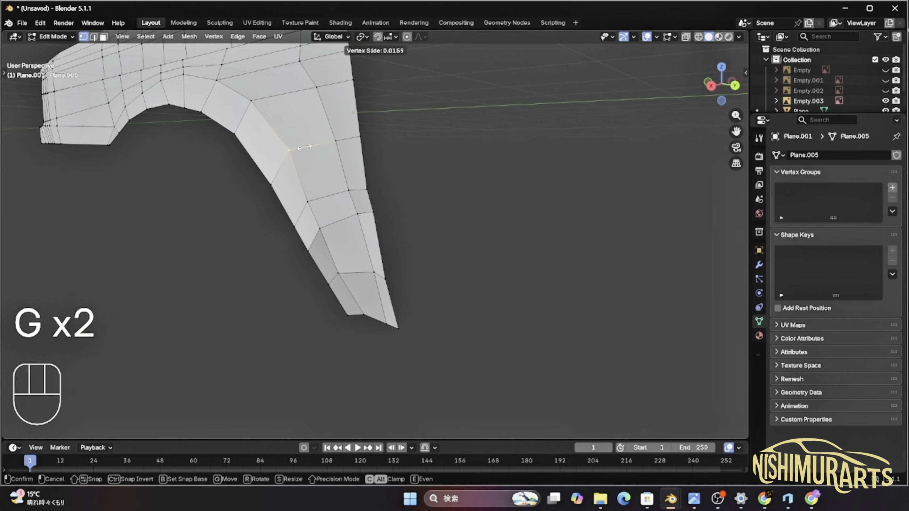
left_click(301, 153)
key("Tab")
scroll(279, 297, "down", 5)
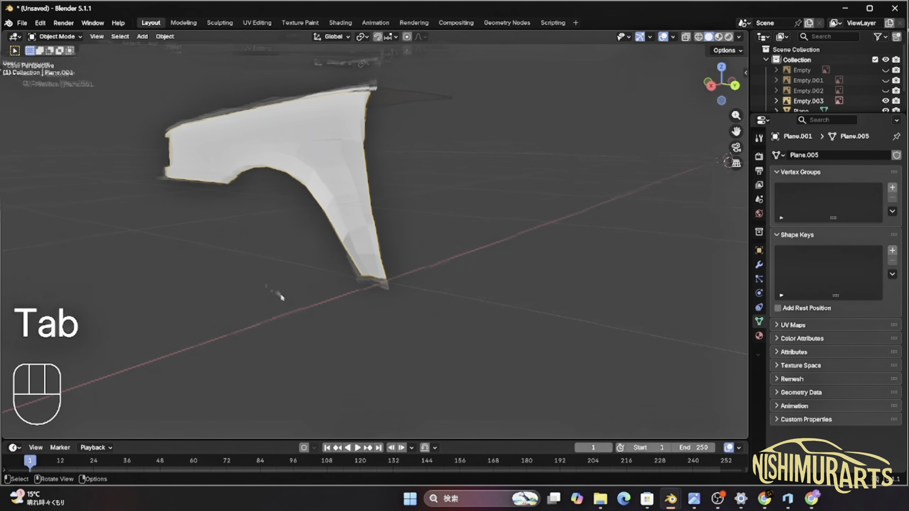
In Edit Mode, move the two selected vertices at the back edge of the fender's lower rear leg along X to straighten the profile.
middle_click_drag(280, 293, 336, 327)
scroll(467, 304, "up", 8)
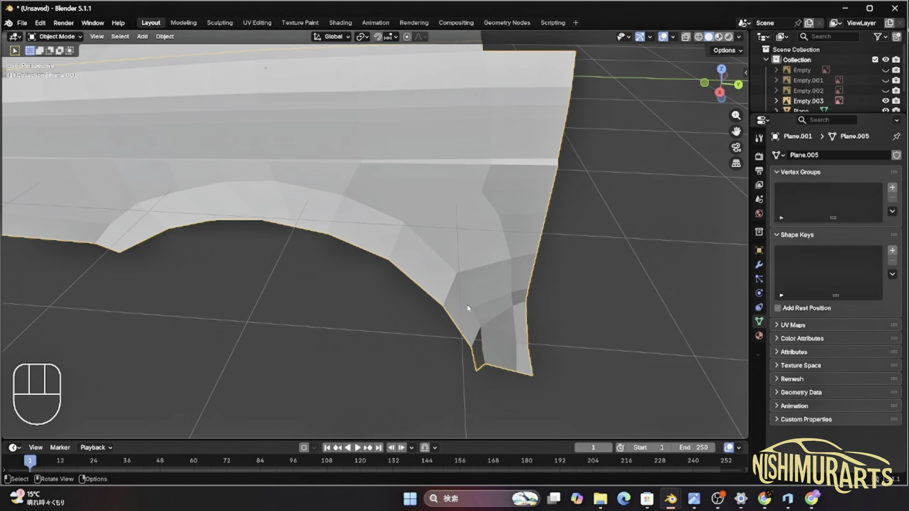
key("Tab")
scroll(456, 290, "down", 3)
middle_click_drag(410, 262, 446, 286)
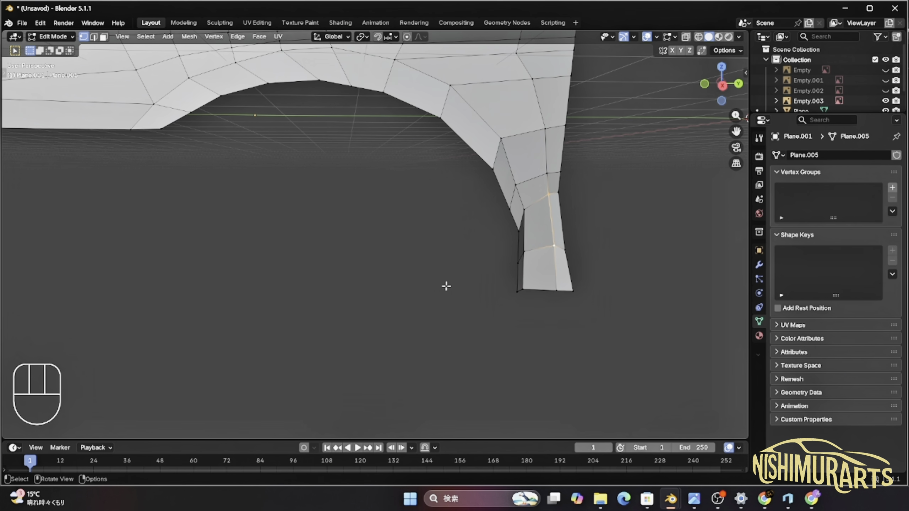
key("KP_7")
key("g")
key("y")
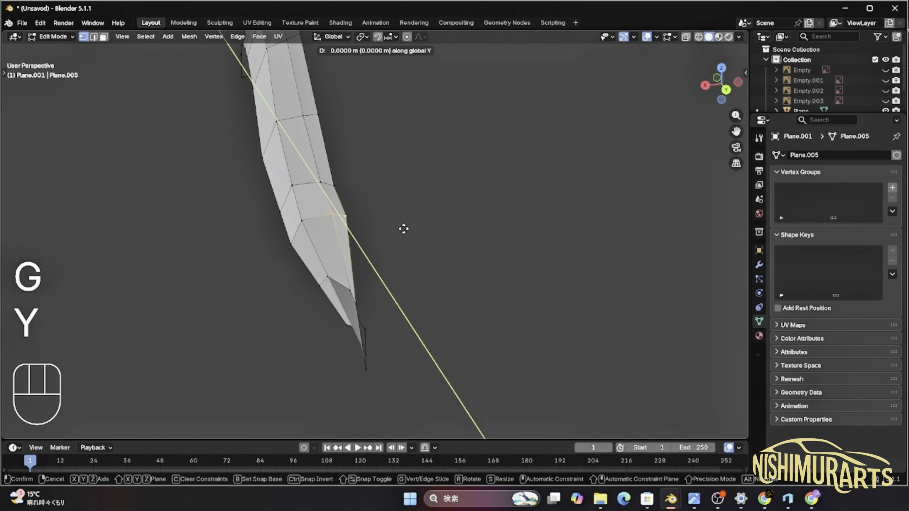
key("x")
left_click(341, 193)
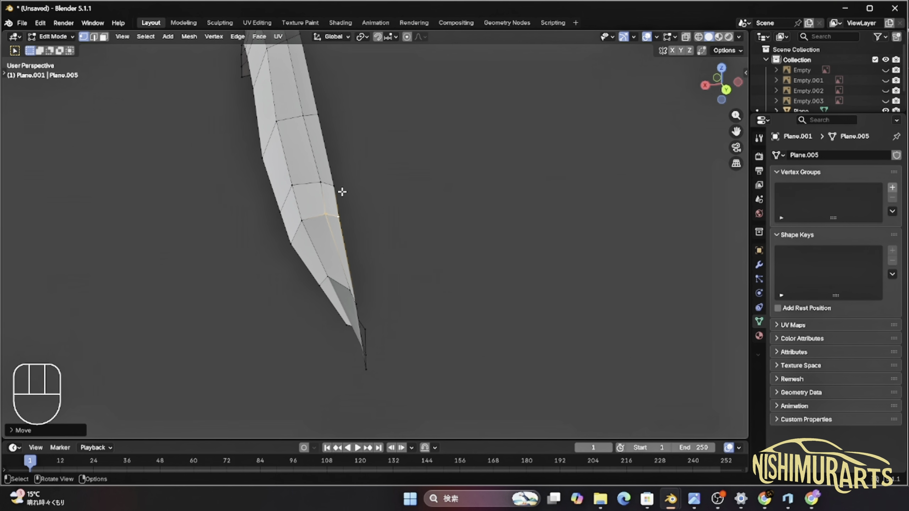
Move the next vertex pair up the rear leg's back edge along X to even the profile.
left_click(344, 187, "shift")
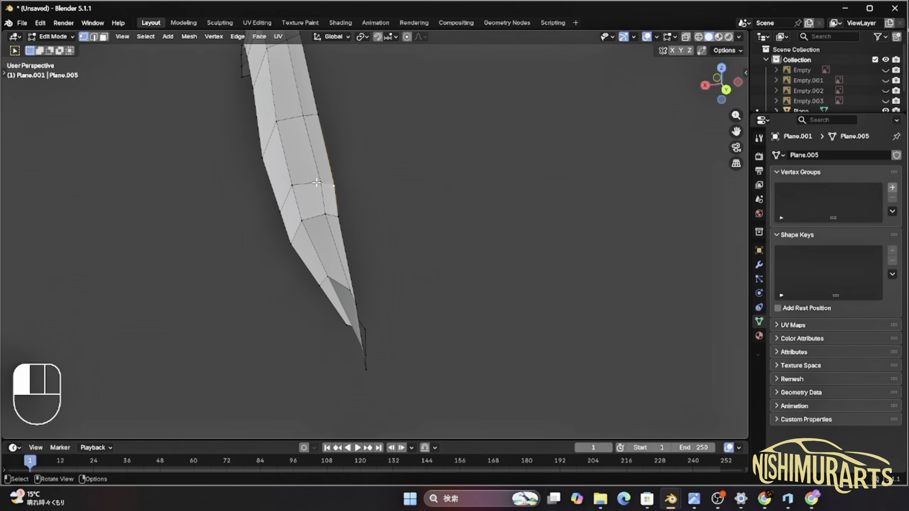
key("g")
key("x")
left_click(369, 195)
scroll(376, 229, "down", 6)
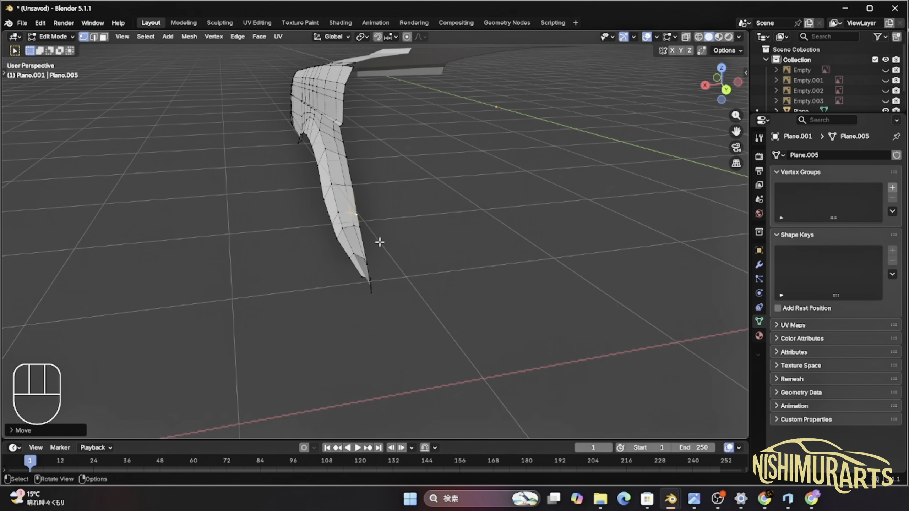
Check the reference photo of the red wagon in the browser, then return to Blender.
left_click(811, 499)
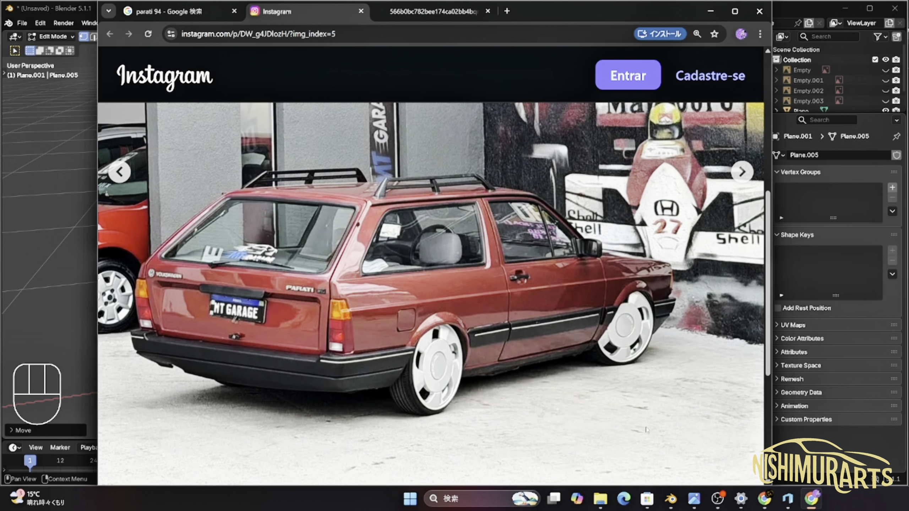
left_click(676, 505)
left_click(519, 454)
Move the two rear vertices just below the fender's body crease about 0.027 m along X.
middle_click_drag(405, 288, 390, 258)
scroll(389, 257, "up", 4)
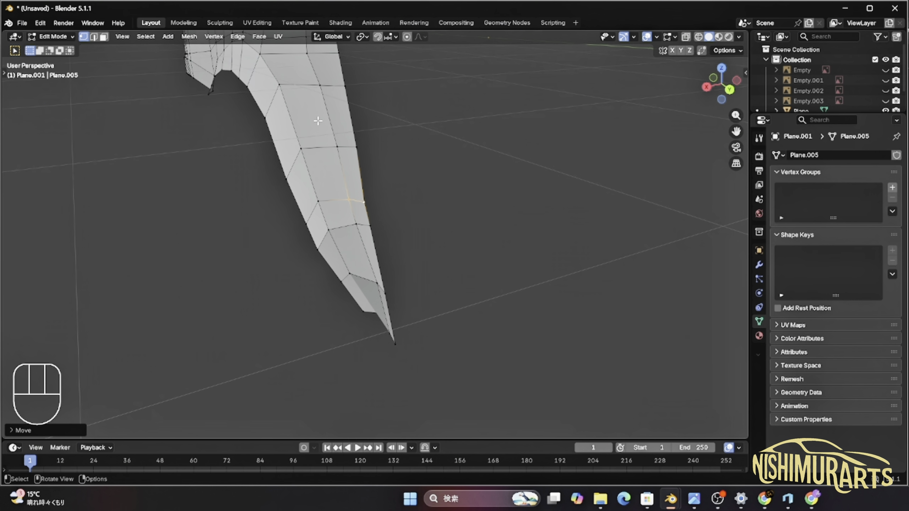
middle_click_drag(318, 121, 340, 125)
left_click(317, 63)
scroll(347, 78, "down", 3)
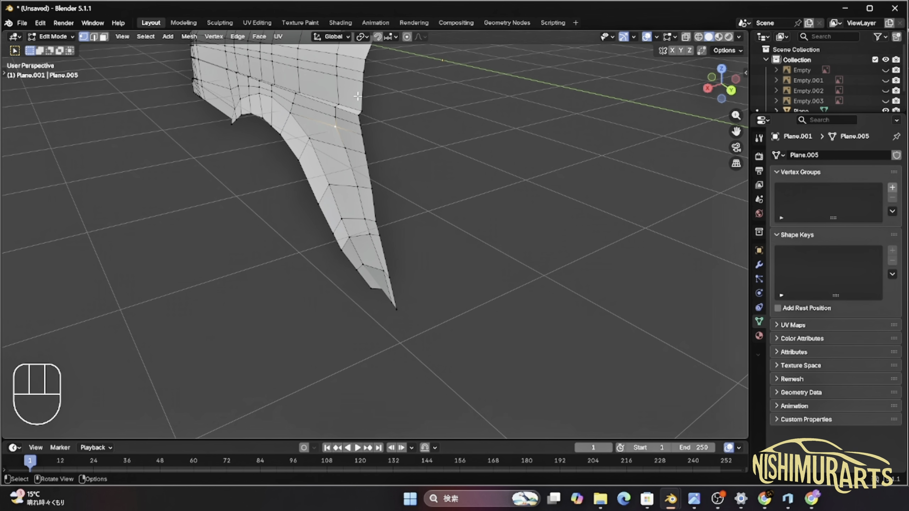
left_click(365, 139, "shift")
mouse_move(371, 161)
middle_mouse_down()
mouse_move(391, 165)
mouse_move(369, 162)
middle_mouse_up()
key("g")
key("x")
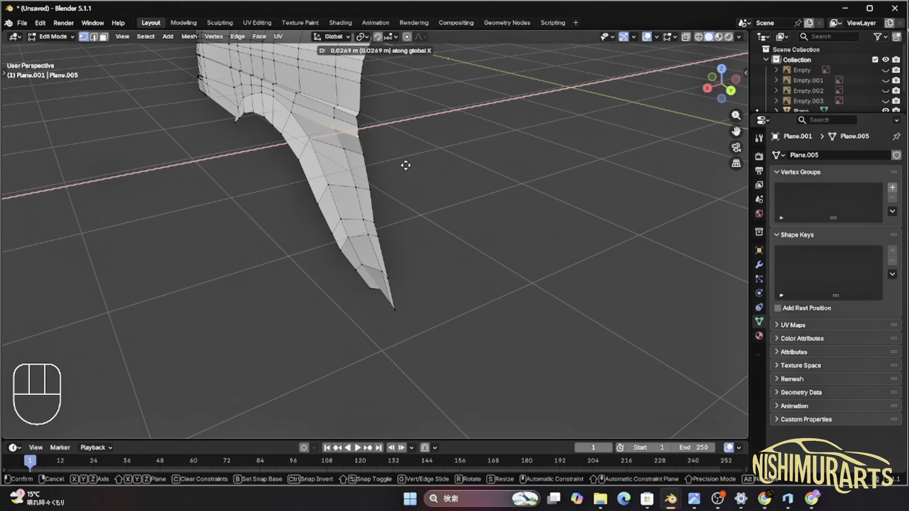
left_click(406, 165)
Move the next vertices down the upper rear leg along X to continue the smooth profile.
left_click(345, 151)
left_click(360, 184, "shift")
key("g")
key("x")
left_click(462, 169)
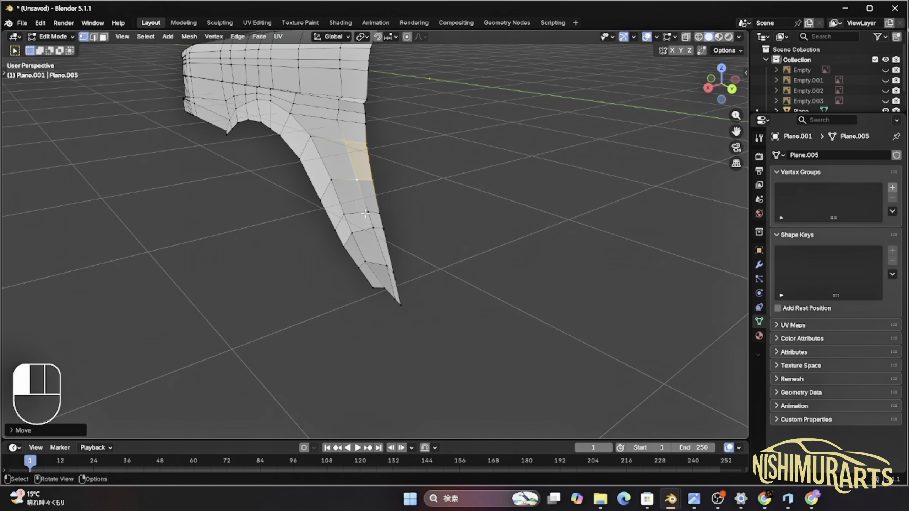
Reposition the remaining vertices along the rear leg's back edge to form one even curve down to the tip.
middle_click_drag(463, 168, 368, 218)
key("g")
key("x")
left_click(386, 210)
key("g")
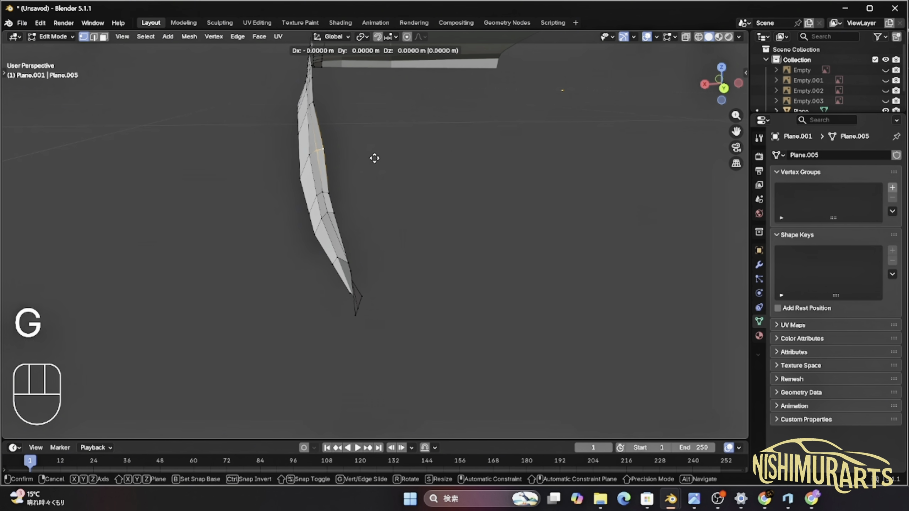
left_click(373, 156)
middle_click_drag(373, 157, 441, 230)
key("g")
left_click(381, 264)
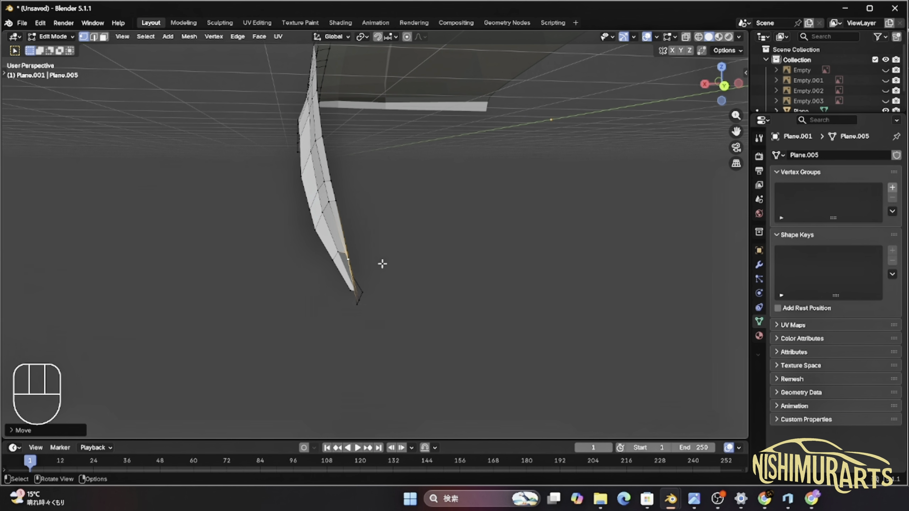
Slide the selected mid-leg vertices along their edges to even their spacing, then inspect the fender in Object Mode.
middle_click_drag(381, 263, 413, 310)
key("g")
key("g")
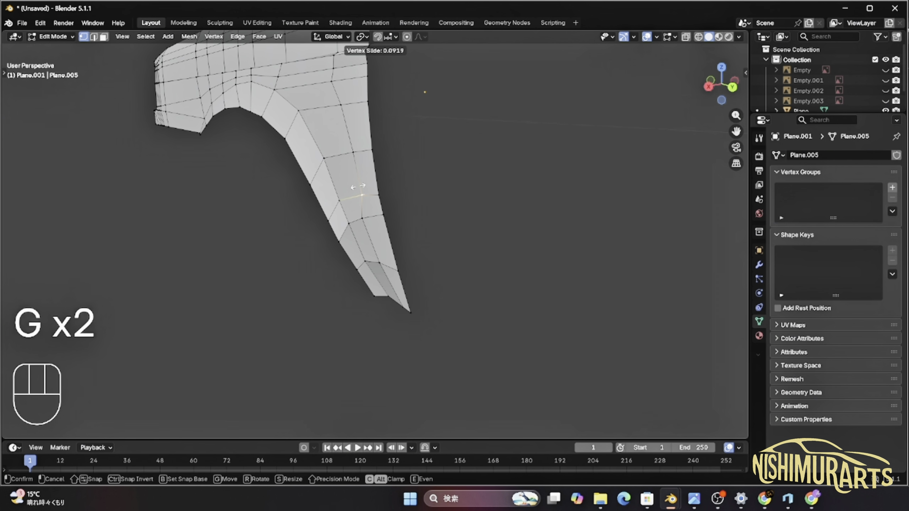
left_click(379, 272)
key("Tab")
middle_click_drag(379, 272, 429, 251)
key("Tab")
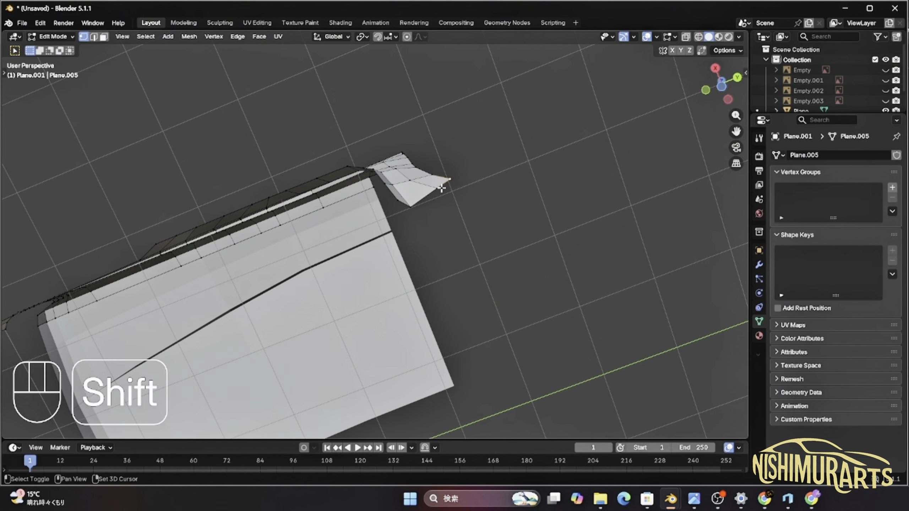
Move the selected vertices at the rear leg's lower tip along X and scale them to 0 to align them.
key("g")
key("x")
left_click(488, 196)
key("s")
key("0")
key("Return")
Adjust the lower rear leg's vertices along X to blend the aligned tip into the leg.
middle_click_drag(481, 206, 511, 299)
key("g")
key("g")
key("x")
left_click(429, 297)
key("Tab")
key("Tab")
key("g")
key("x")
left_click(385, 251)
In Object Mode, add a Subdivision Surface modifier to the fender and set its viewport level to 3.
key("Tab")
middle_click_drag(319, 284, 375, 293)
left_click(369, 273)
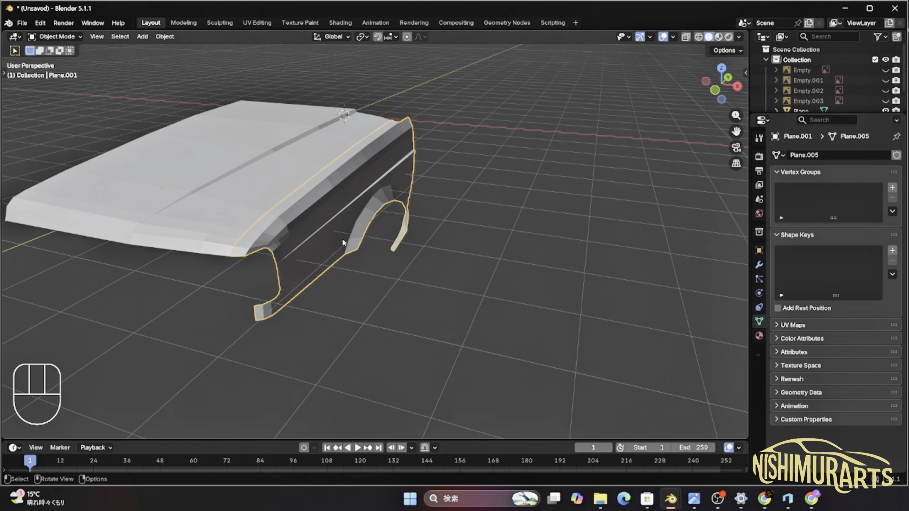
key("KP_Divide")
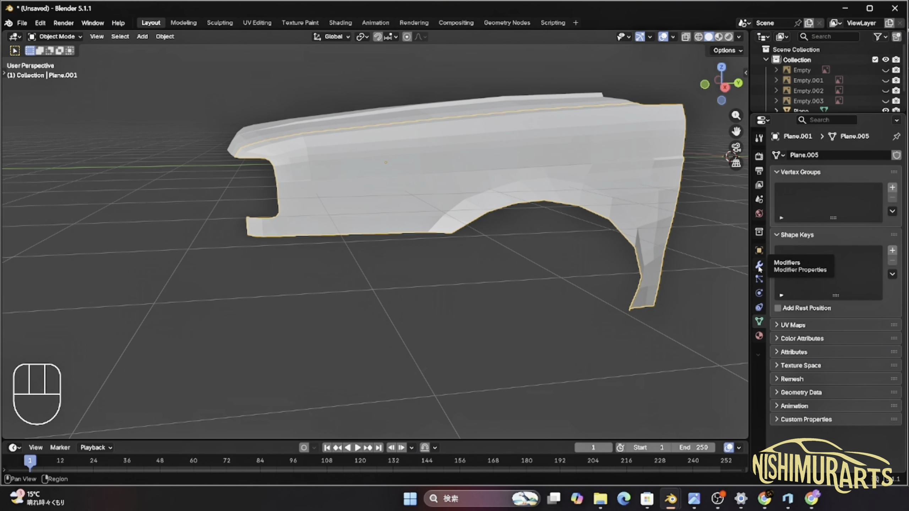
left_click(759, 266)
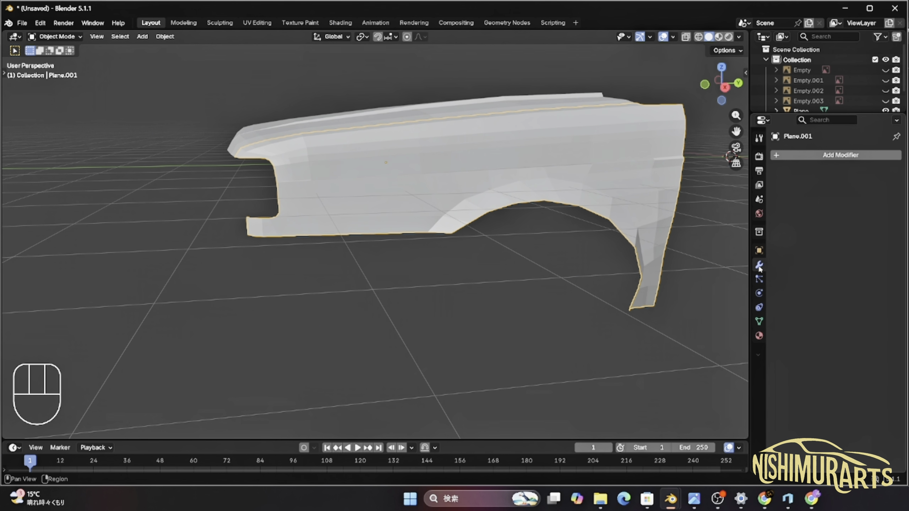
left_click(839, 156)
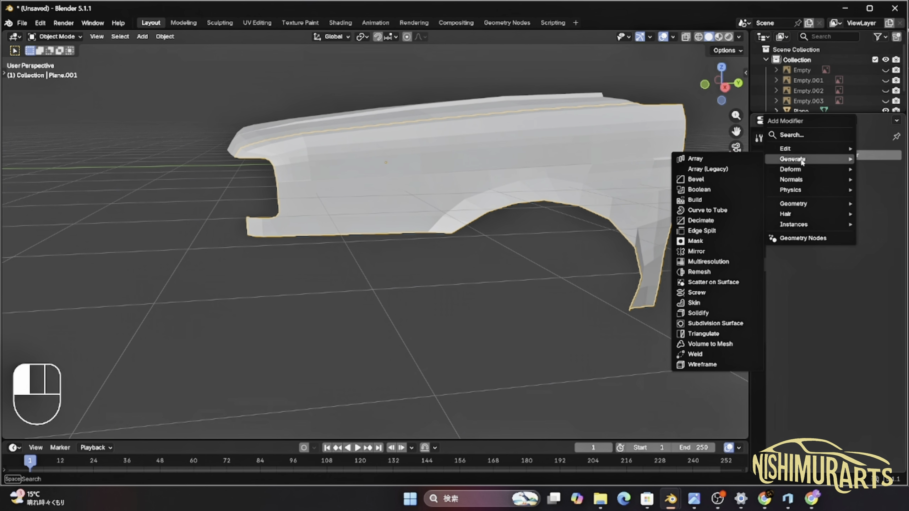
left_click(715, 324)
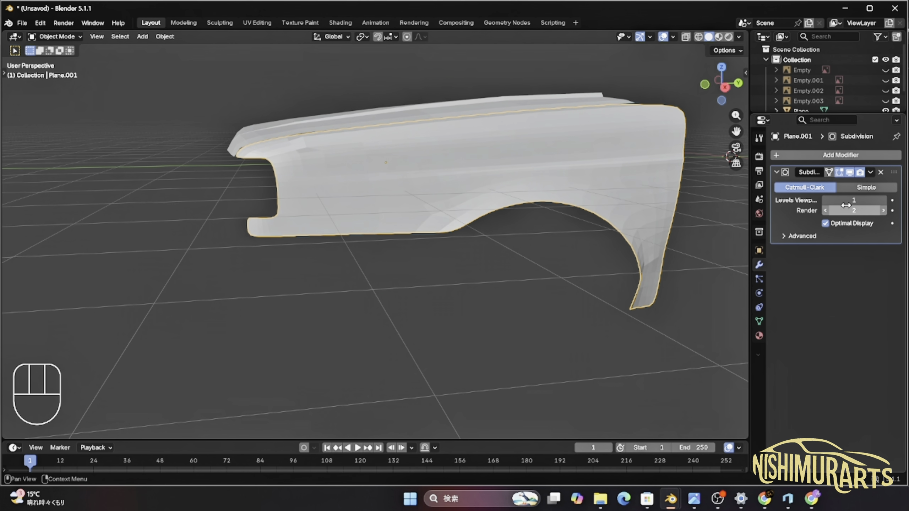
left_click(883, 201)
left_click(883, 200)
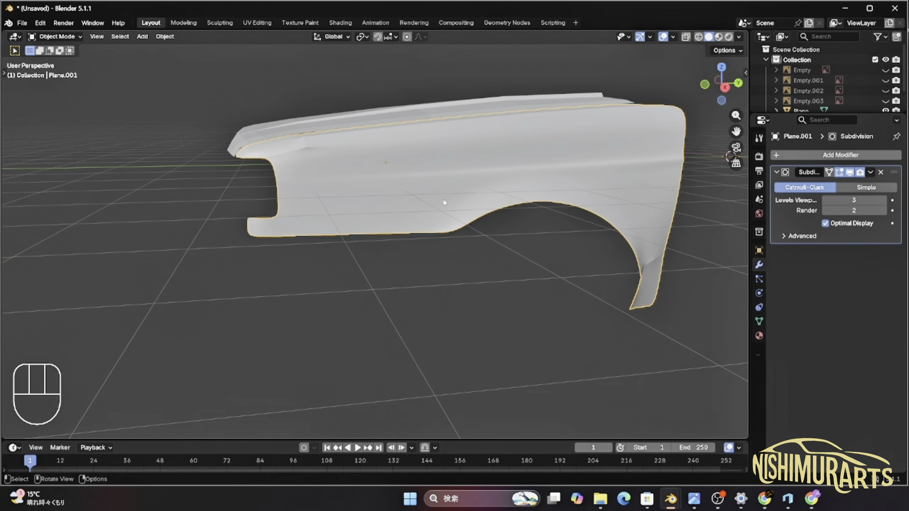
Recalculate the normals of the whole fender mesh to the outside and inspect the shading in Object Mode.
middle_click_drag(444, 203, 472, 209)
scroll(435, 190, "up", 4)
key("Tab")
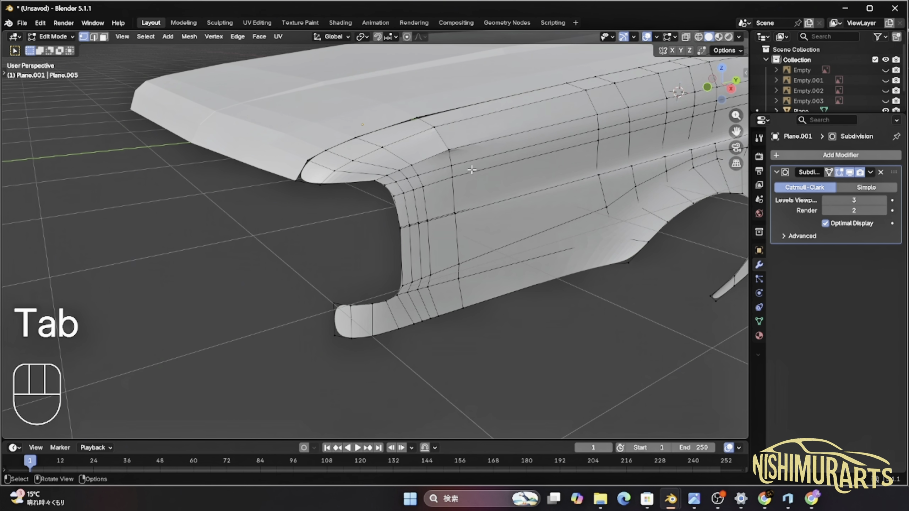
scroll(490, 205, "down", 5)
scroll(491, 204, "up", 4)
key("a")
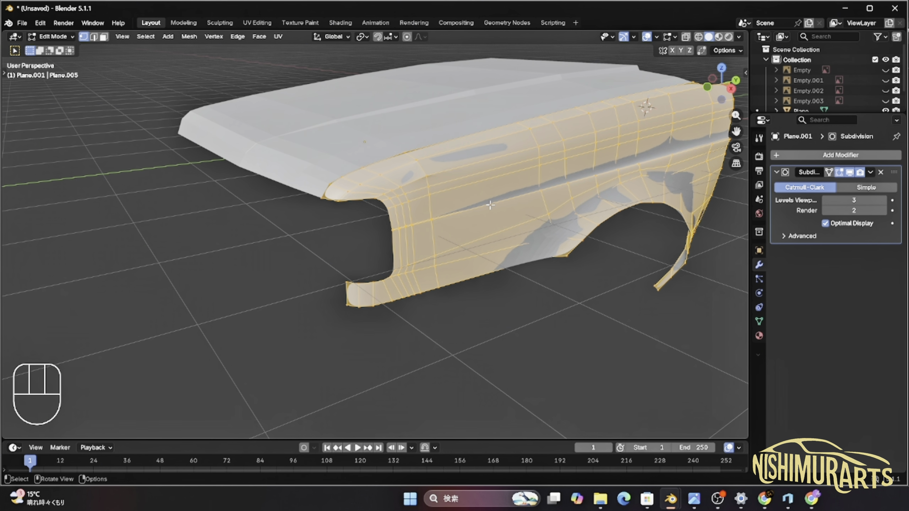
key("alt+n")
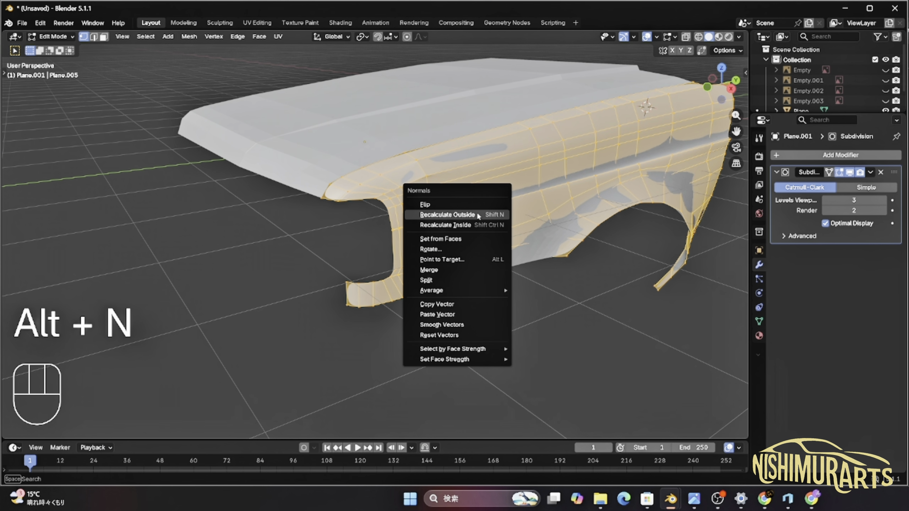
left_click(447, 215)
key("Tab")
scroll(602, 225, "down", 3)
middle_click_drag(602, 225, 385, 251)
scroll(523, 252, "up", 4)
scroll(399, 200, "up", 2)
scroll(425, 245, "up", 3)
Add a loop cut below the fender's body crease, slide it tight against the crease, and inspect the sharpened line.
key("Tab")
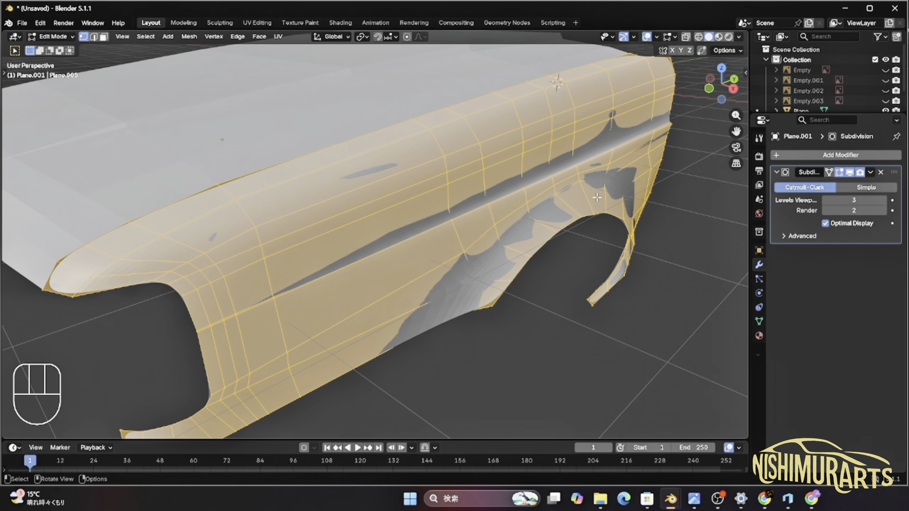
key("ctrl")
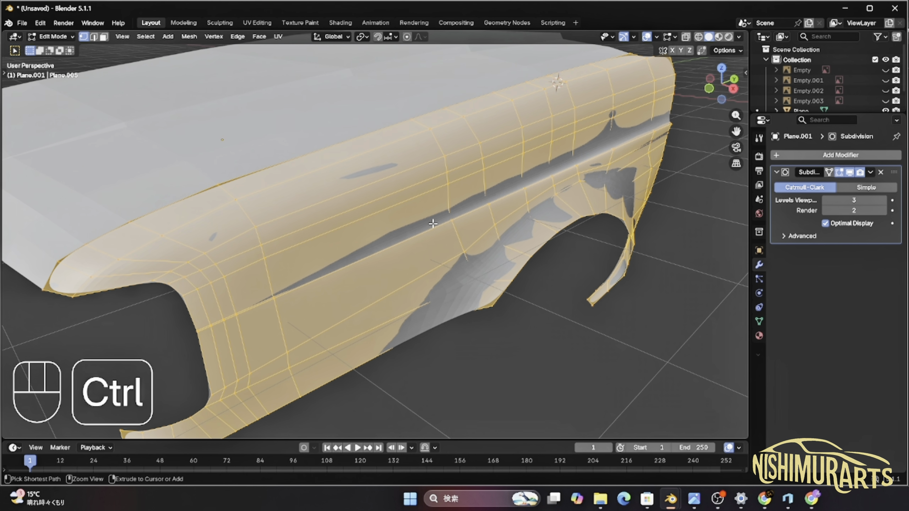
key("ctrl+r")
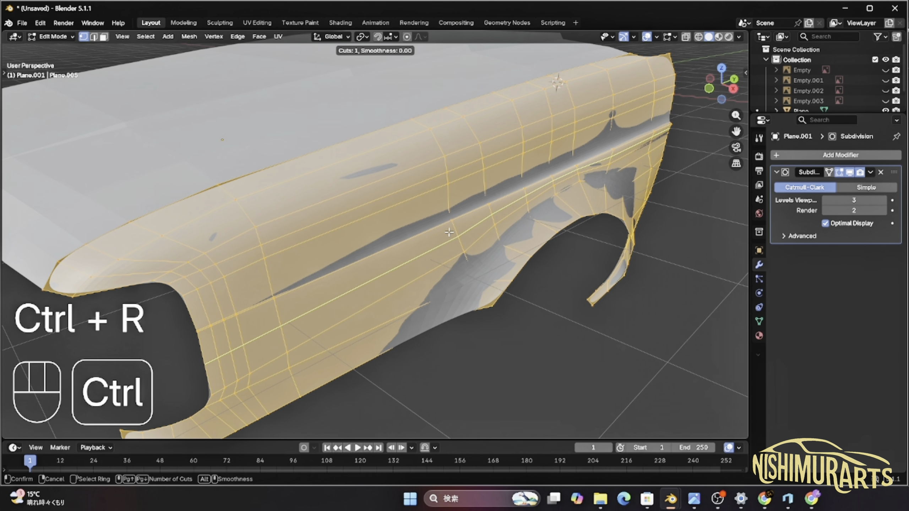
left_click(450, 232)
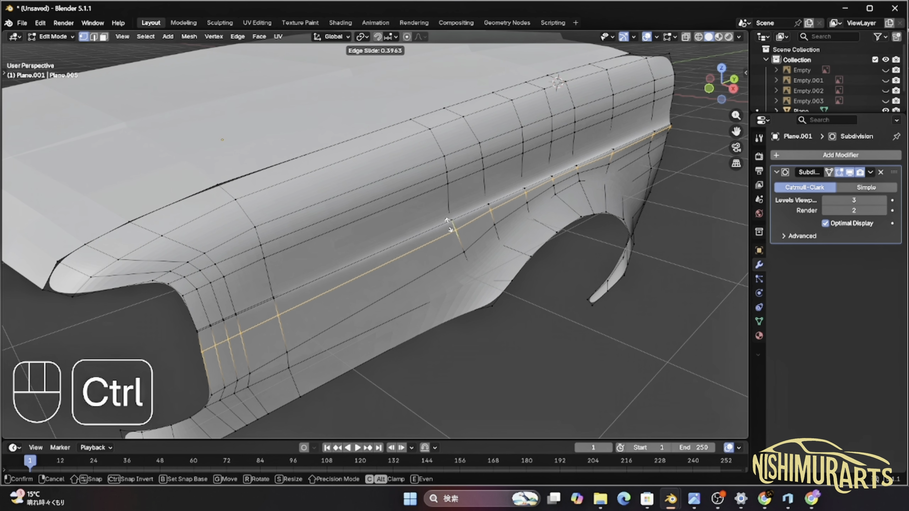
left_click(441, 211)
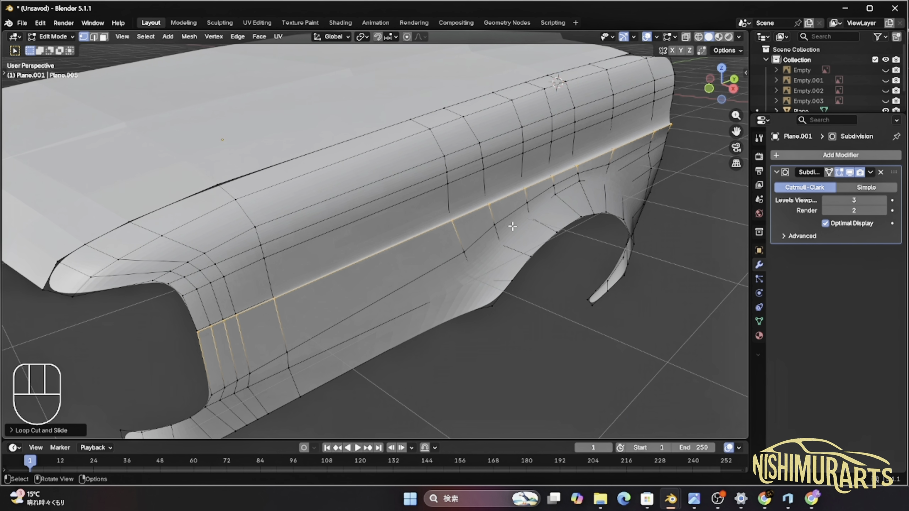
key("Tab")
middle_click_drag(514, 220, 546, 220)
key("Tab")
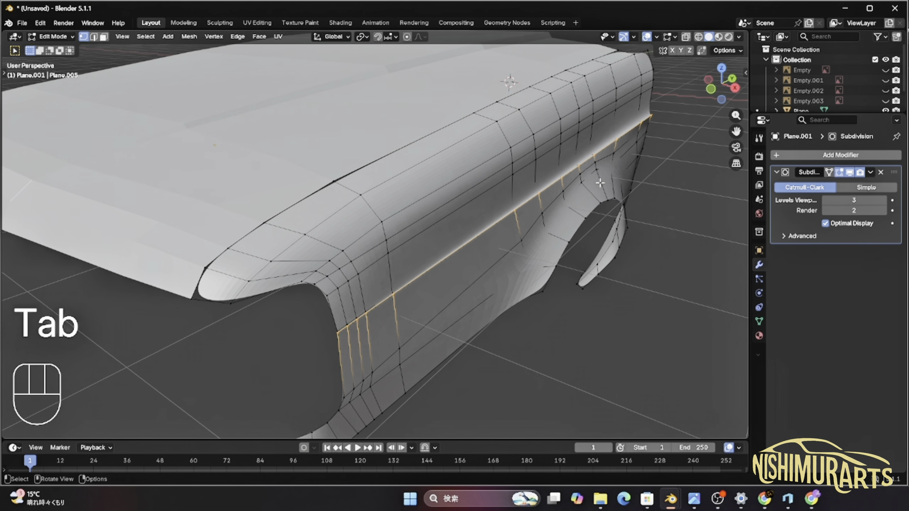
key("Tab")
middle_click_drag(599, 182, 548, 192)
Add a second loop cut within the narrow crease strip and slide it fully to the strip's edge.
key("Tab")
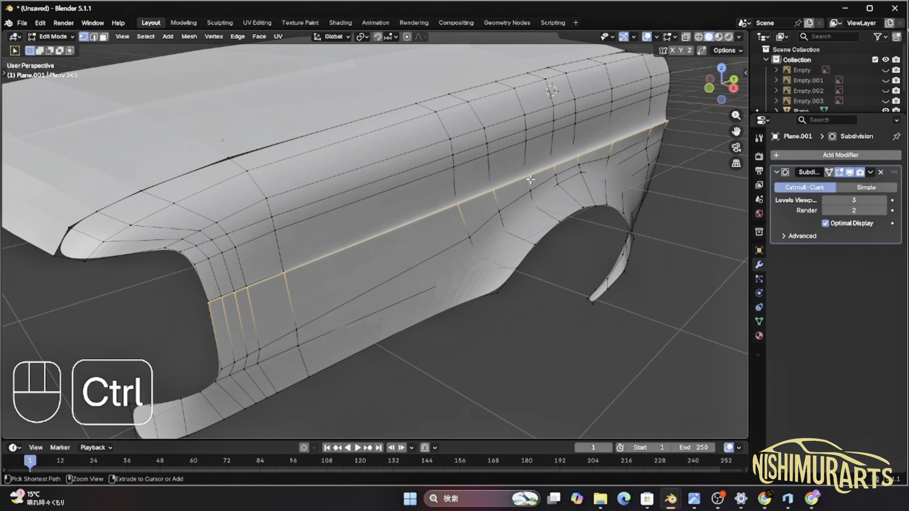
key("ctrl+r")
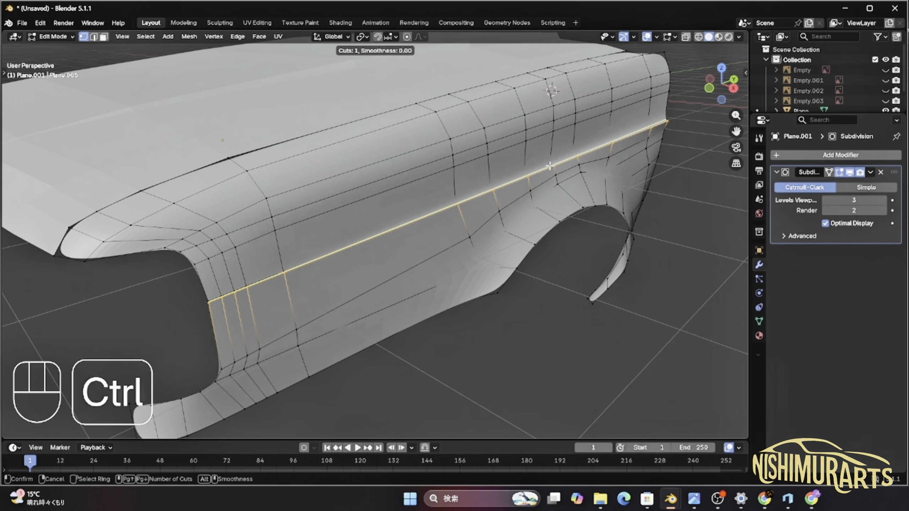
left_click(550, 166)
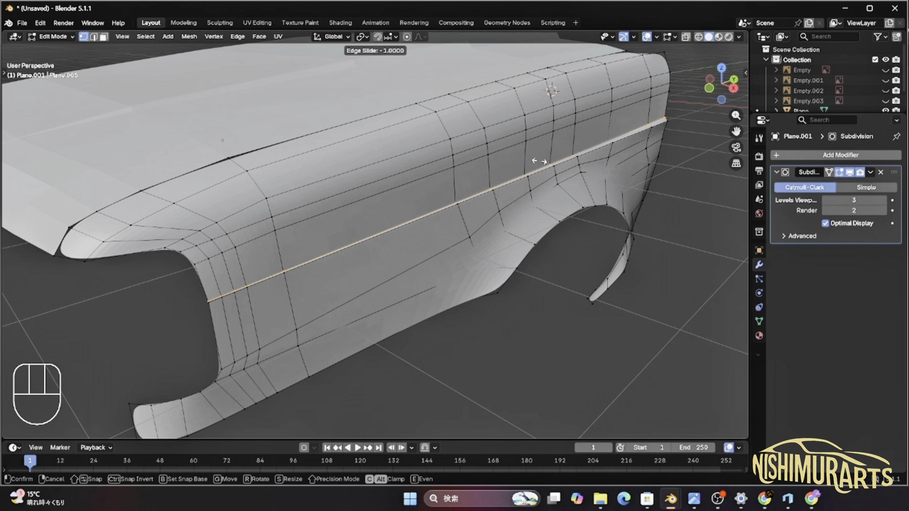
left_click(539, 162)
key("Tab")
middle_click_drag(531, 222, 258, 150)
Add a loop cut around the wheel arch flare, slide it close to the flare's outer edge, and inspect the fender.
key("Tab")
key("ctrl+r")
left_click(519, 200)
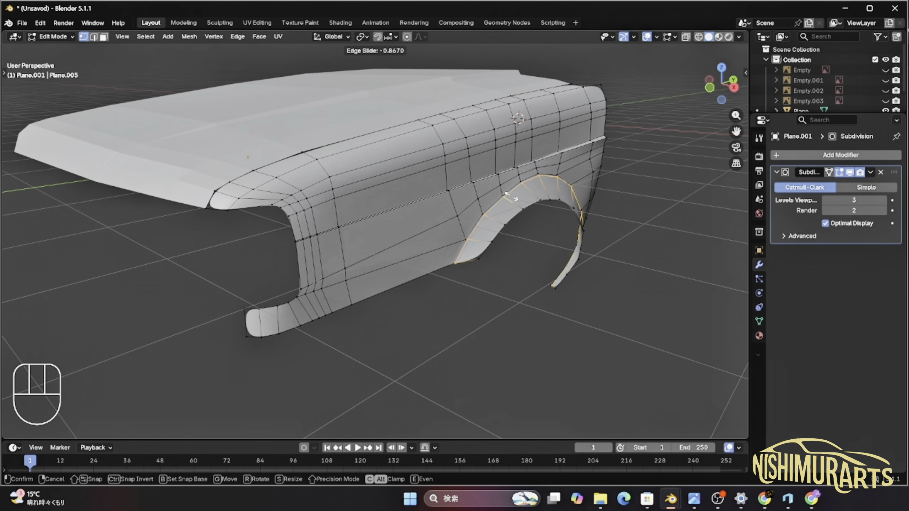
left_click(512, 197)
key("Tab")
middle_click_drag(560, 240, 430, 241)
scroll(430, 242, "up", 4)
middle_click_drag(379, 259, 499, 275)
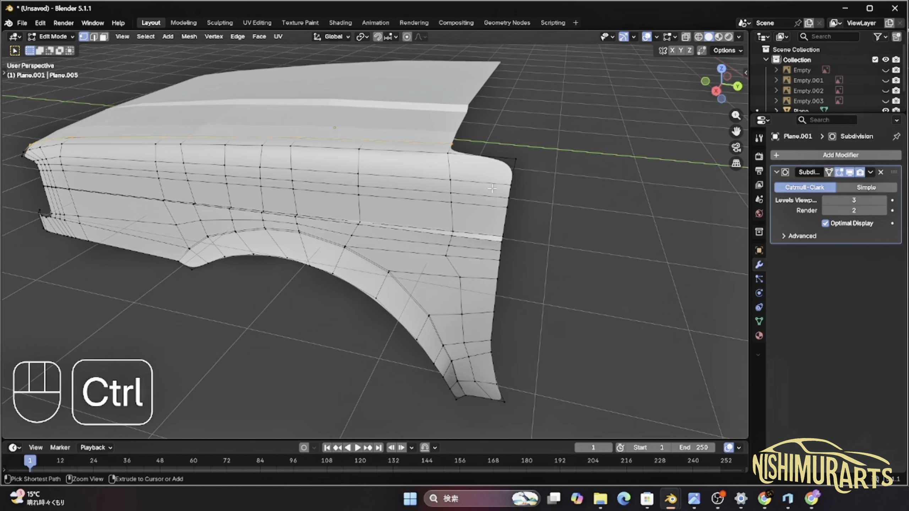
Add a loop cut near the fender's rear edge, slide it tight against that edge, and inspect the shape in Object Mode.
key("ctrl+r")
left_click(493, 184)
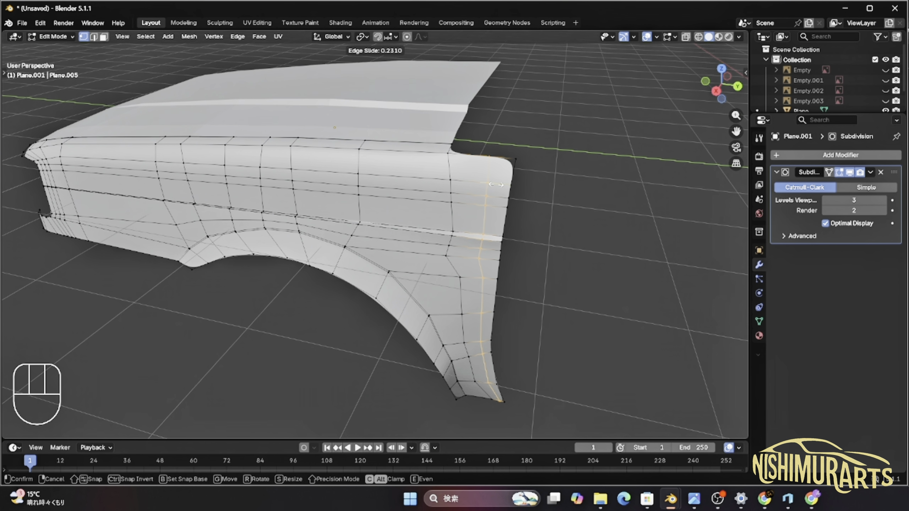
left_click(531, 188)
key("Tab")
scroll(498, 184, "down", 2)
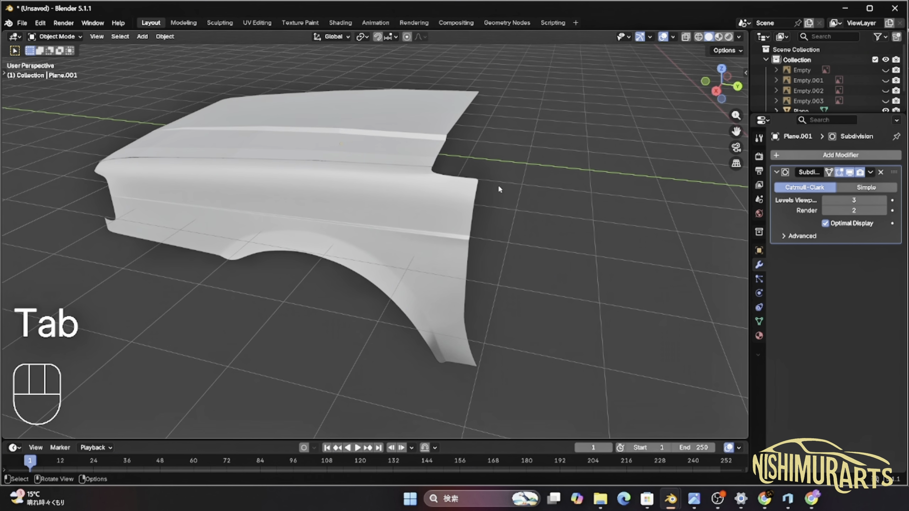
Add a Subdivision Surface modifier to the hood with a viewport level of 3.
middle_click_drag(501, 186, 534, 168)
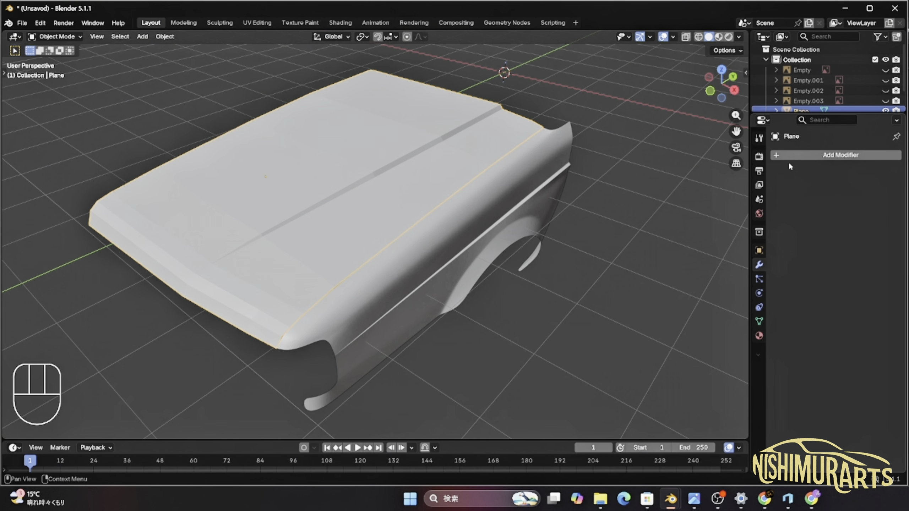
left_click(799, 156)
mouse_move(804, 162)
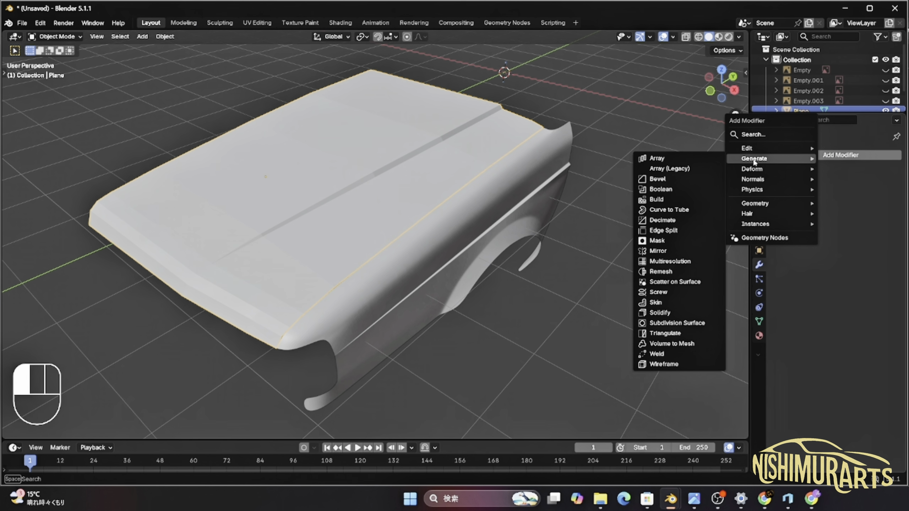
left_click(677, 323)
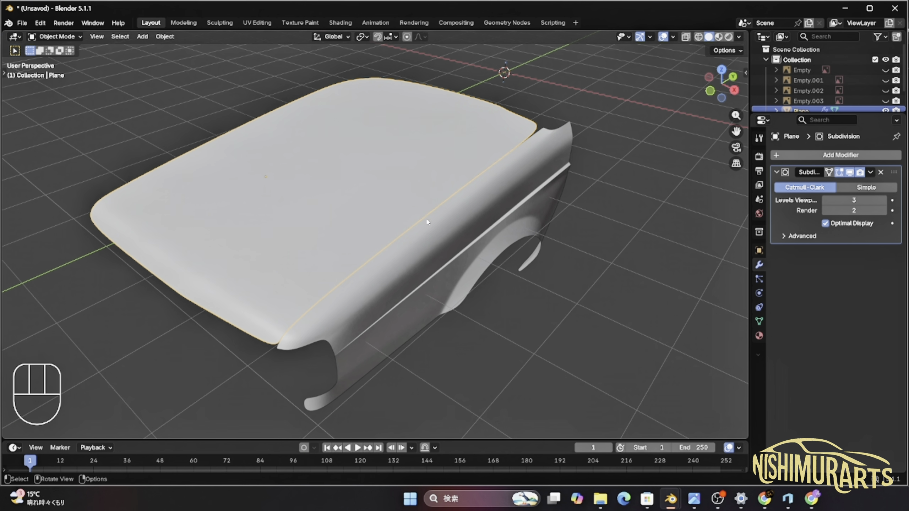
Add a loop cut along the hood's side next to the fender, slide it fully to the outer edge, and inspect it in Object Mode.
key("Tab")
middle_click_drag(346, 276, 396, 265)
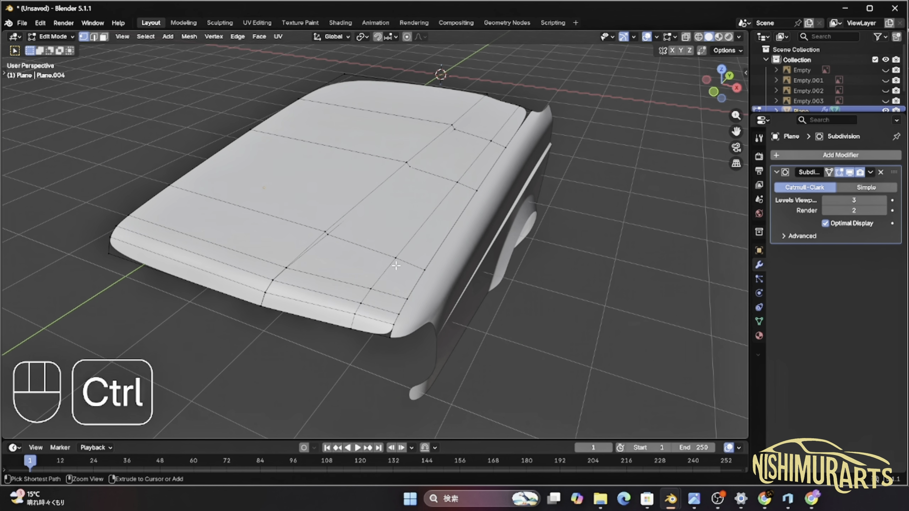
key("ctrl+r")
left_click(398, 266)
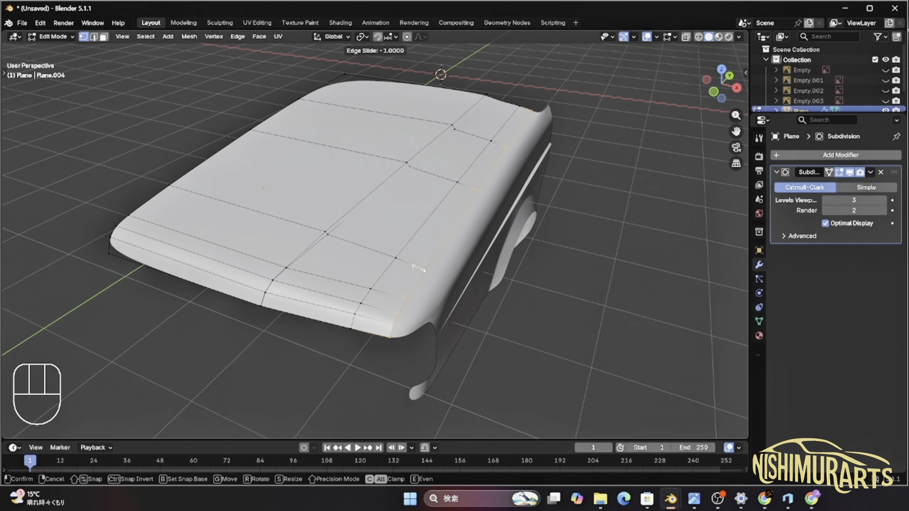
left_click(479, 224)
key("Tab")
middle_click_drag(408, 303, 327, 306)
Try a lengthwise loop cut slid fully to the hood's centre line, then undo it.
key("Tab")
key("ctrl+r")
left_click(288, 309)
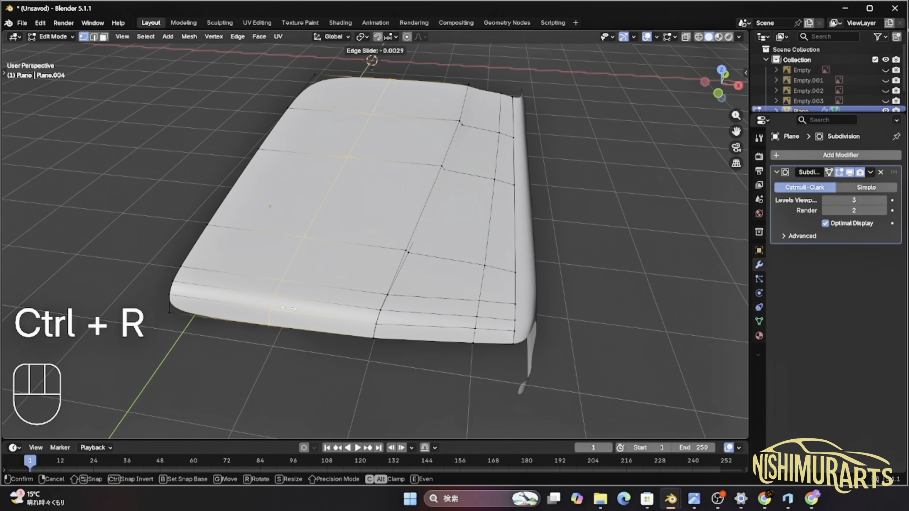
left_click(175, 297)
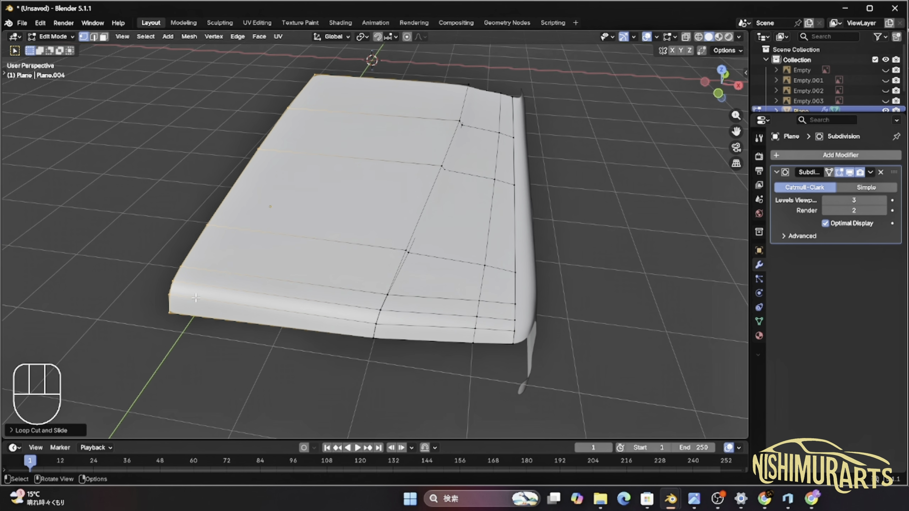
key("ctrl+z")
Add a loop cut across the rear of the hood and slide it fully to the rear edge.
middle_click_drag(306, 272, 438, 227)
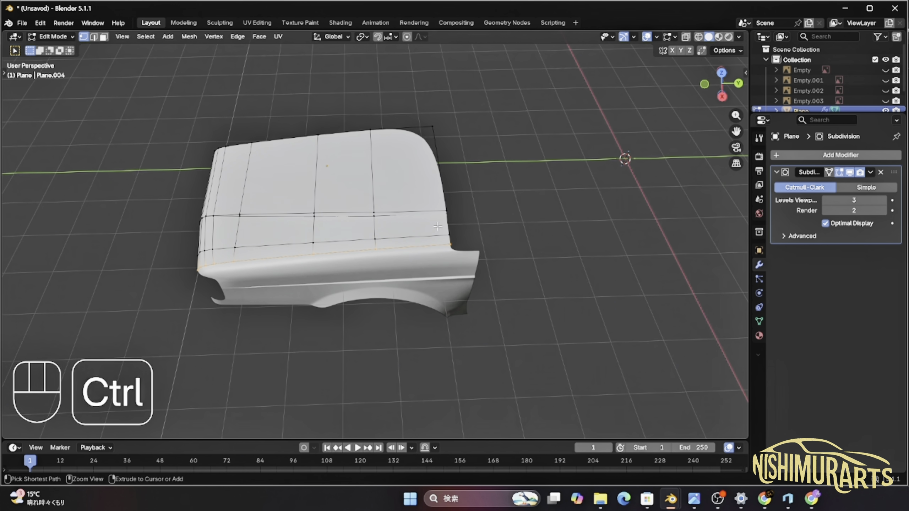
key("ctrl+r")
left_click(420, 222)
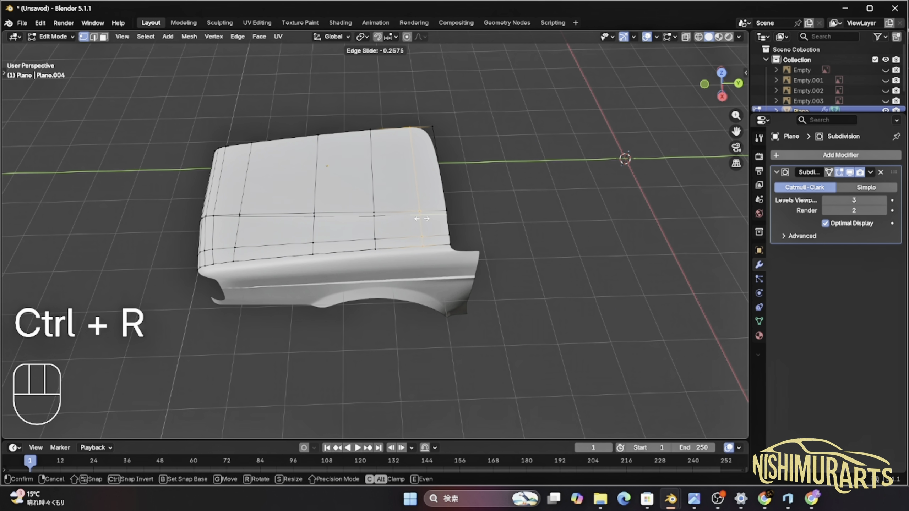
left_click(454, 218)
middle_click_drag(454, 217, 419, 221)
Add two loop cuts within the hood's narrow crease strip, slide them tight to its edges, and inspect the sharpened crease.
key("ctrl+r")
left_click(397, 222)
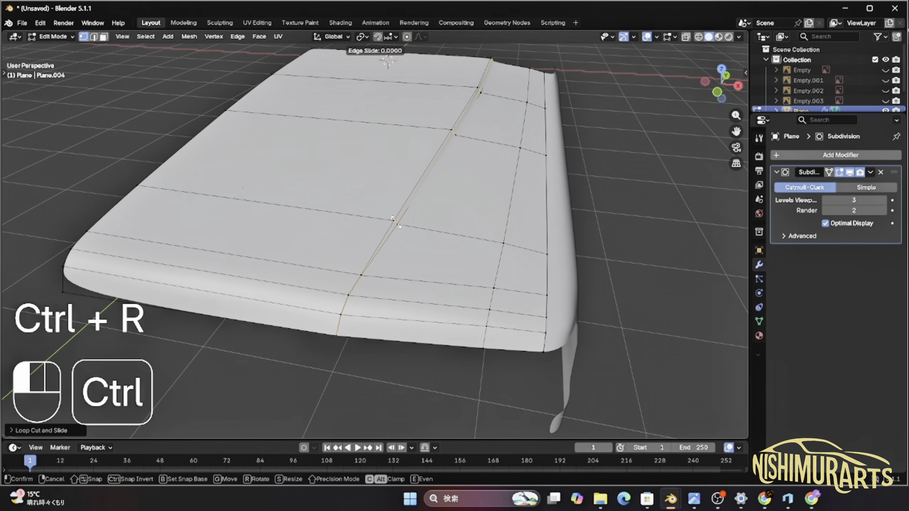
key("ctrl+r")
left_click(395, 222)
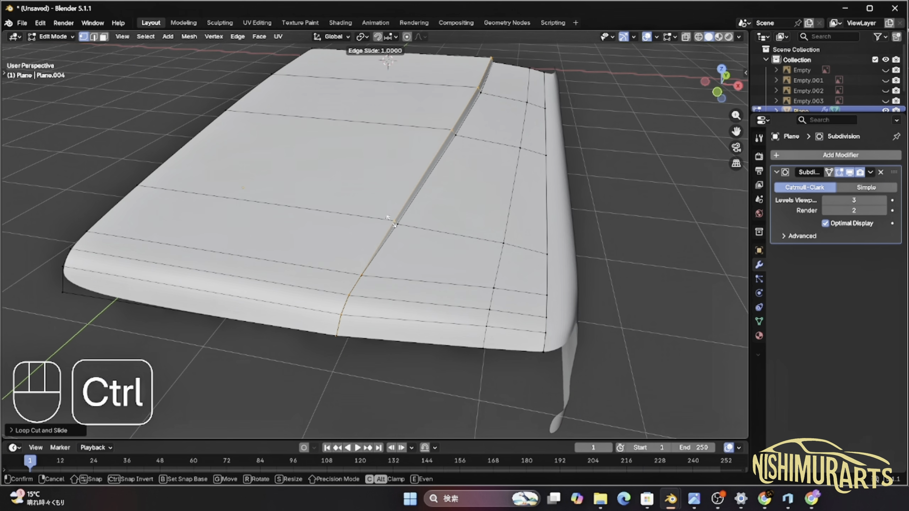
left_click(395, 223)
key("Tab")
scroll(421, 316, "down", 4)
middle_click_drag(421, 314, 134, 155)
Add a Mirror modifier on the X axis to the hood and enable Clipping.
left_click(358, 201)
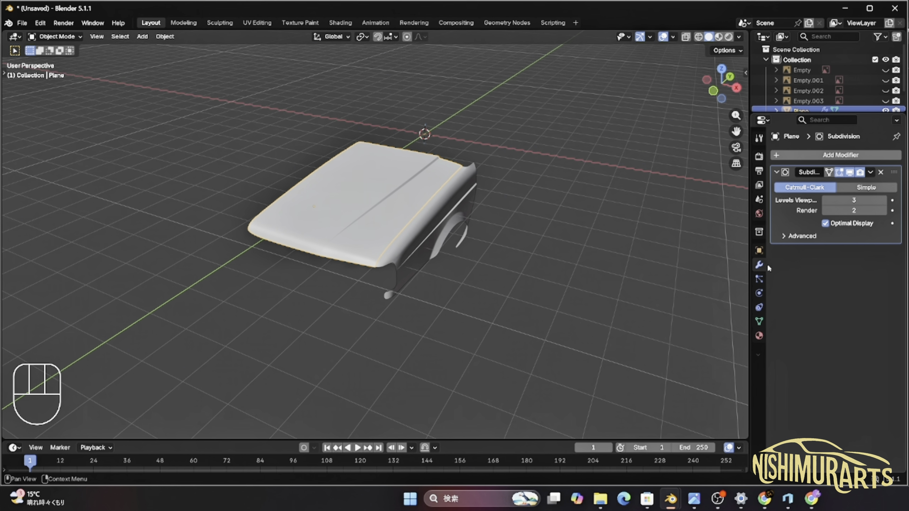
left_click(846, 157)
mouse_move(847, 161)
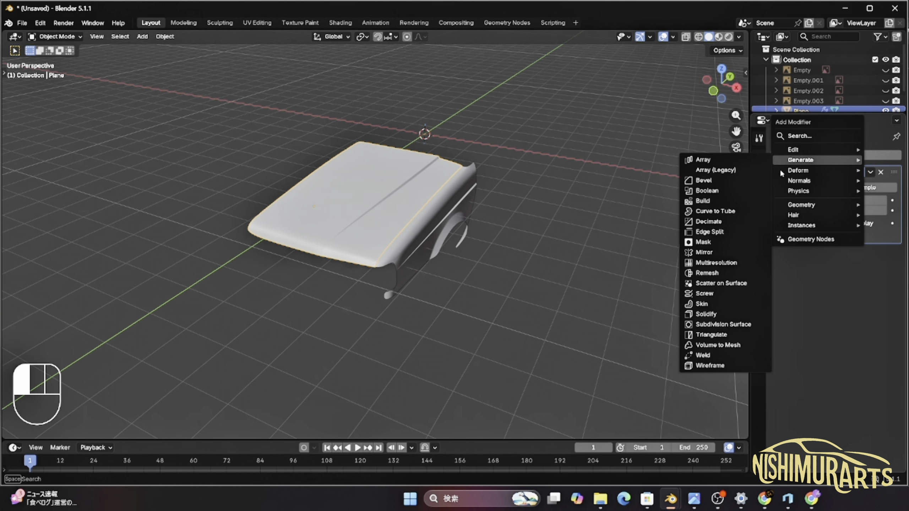
left_click(711, 253)
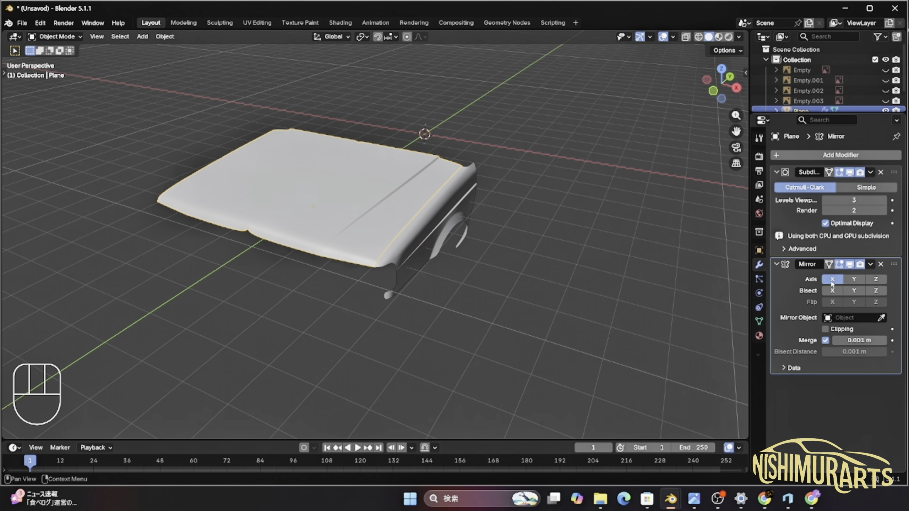
middle_click_drag(638, 257, 572, 258)
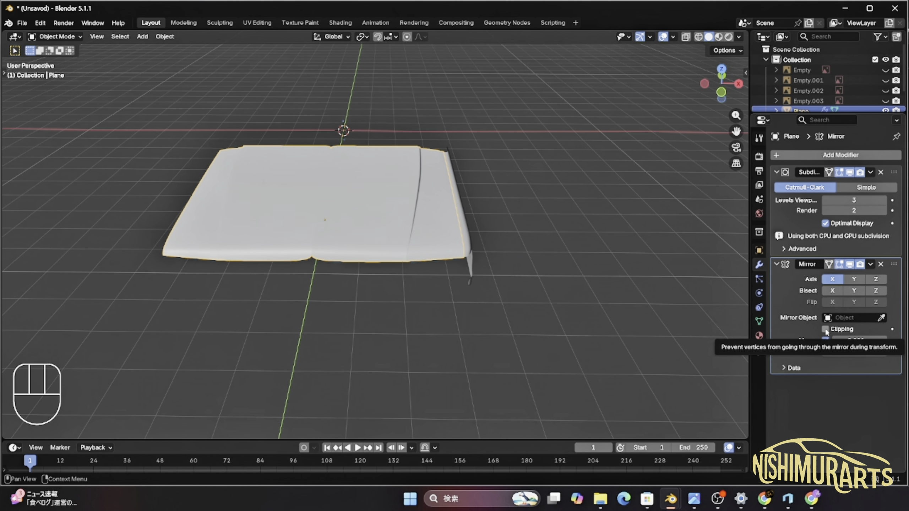
left_click(826, 329)
Select the edge loop along the hood's centre line and move it along X against the mirror plane.
key("Tab")
scroll(272, 282, "up", 2)
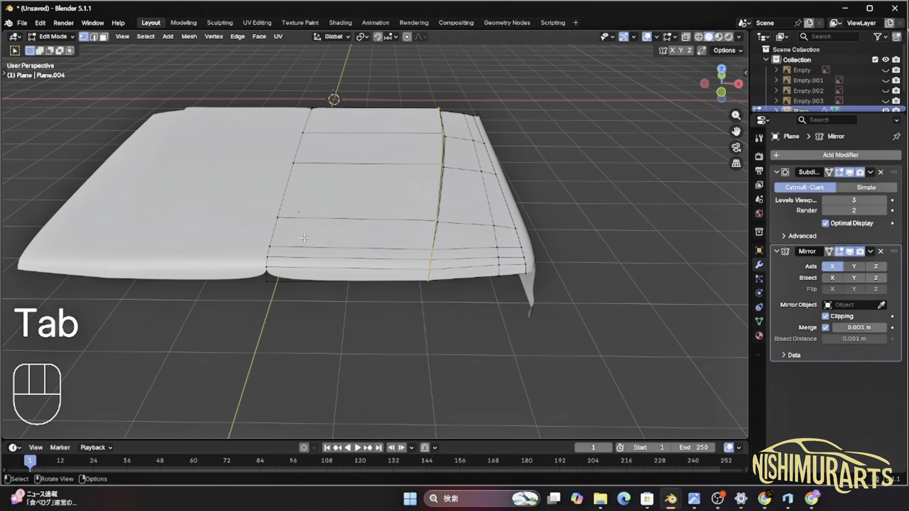
left_click(362, 157, "ctrl")
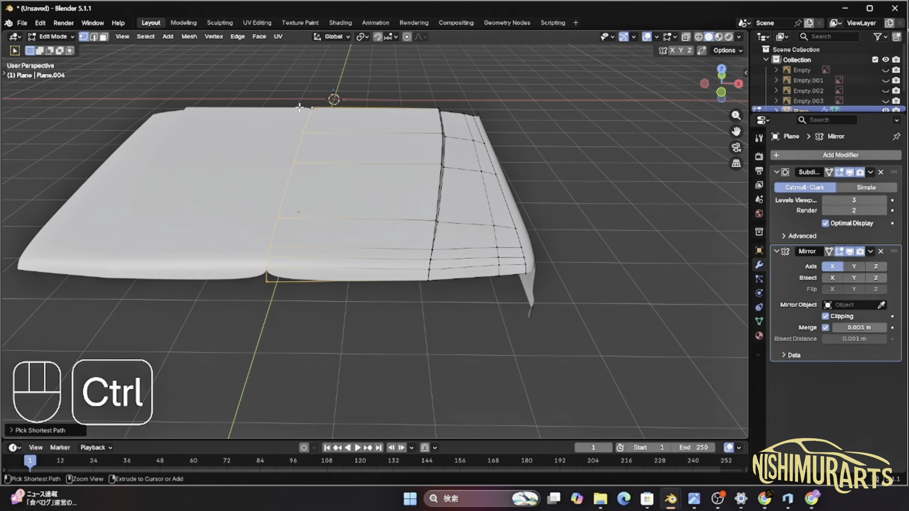
key("g")
key("x")
left_click(444, 164)
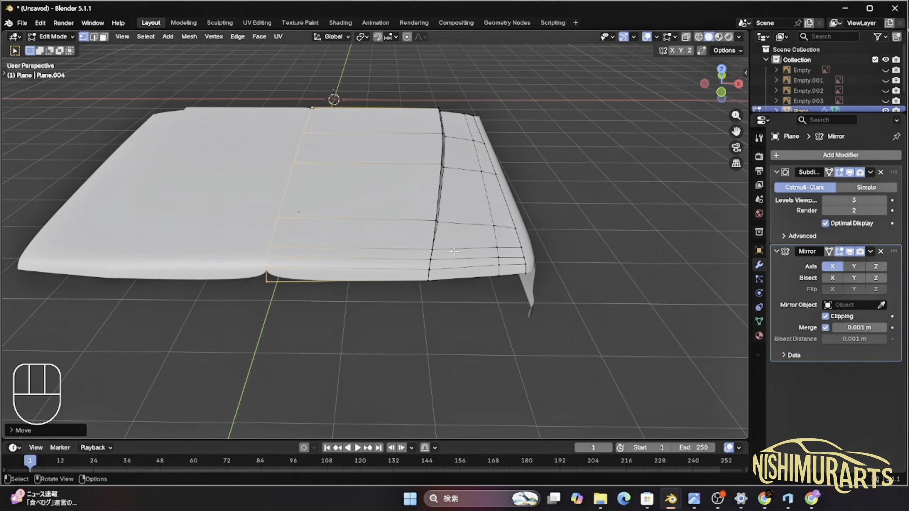
Extrude the hood's centre-line edge loop in place with zero offset and inspect the seam in Object Mode.
key("e")
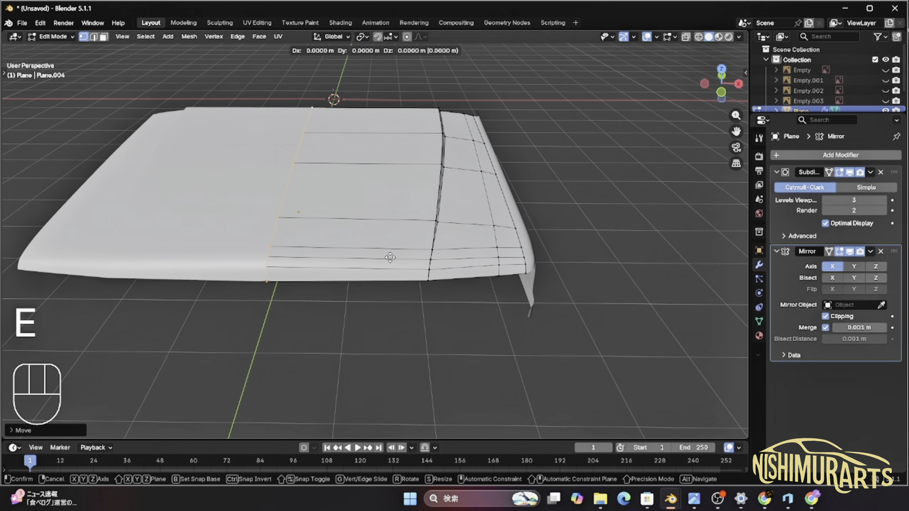
right_click(390, 261)
key("Tab")
scroll(405, 264, "down", 3)
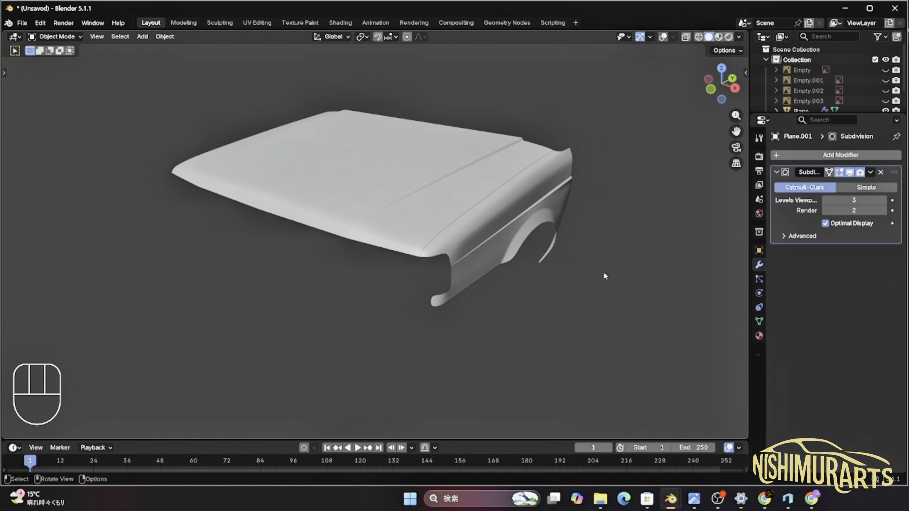
Add a Mirror modifier on the X axis to the front fender and inspect the mirrored front body from several angles.
left_click(808, 156)
mouse_move(804, 159)
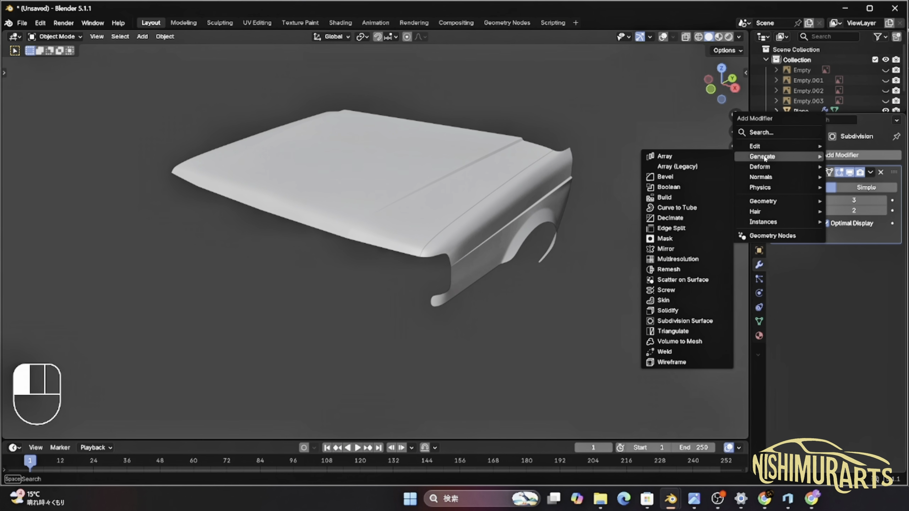
left_click(669, 249)
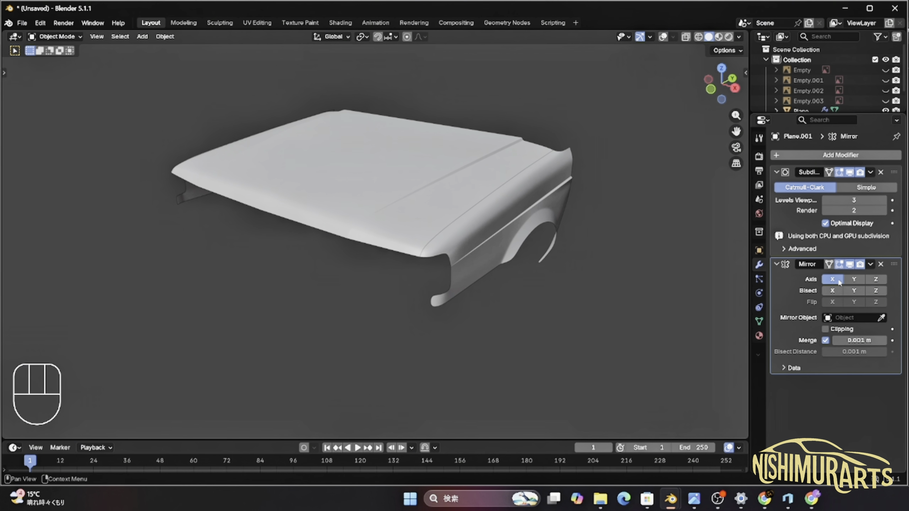
middle_click_drag(345, 302, 327, 304)
key("Tab")
key("Tab")
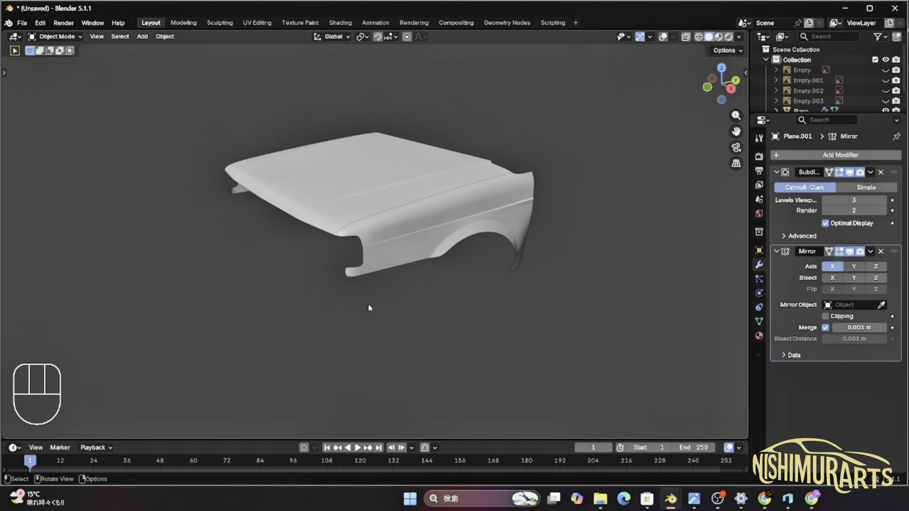
middle_click_drag(369, 306, 393, 295)
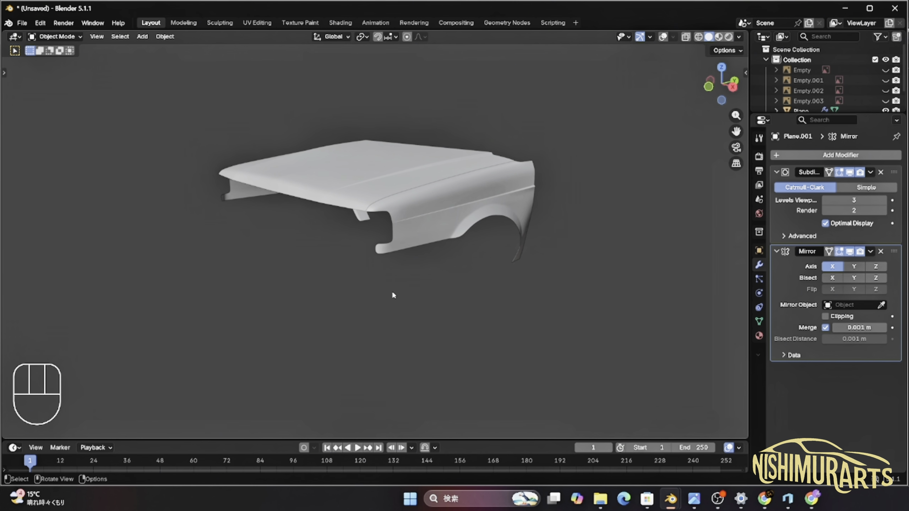
middle_click_drag(441, 299, 444, 314)
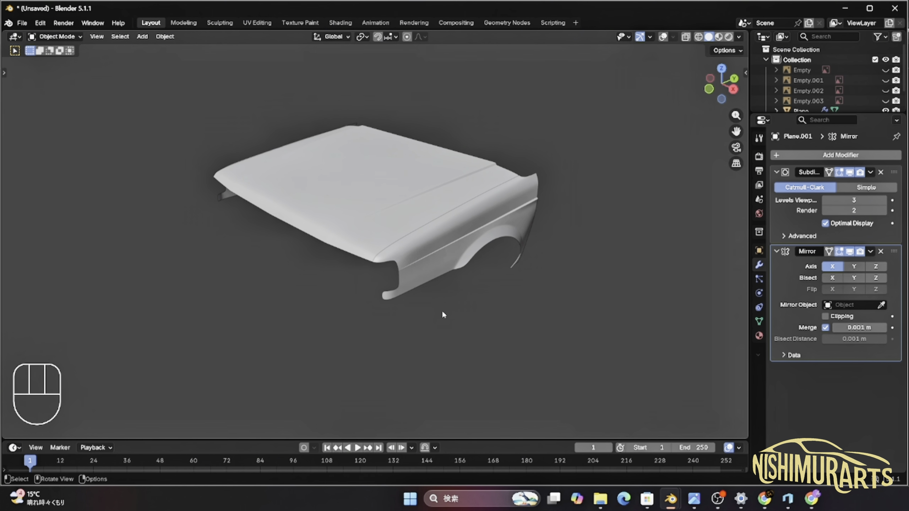